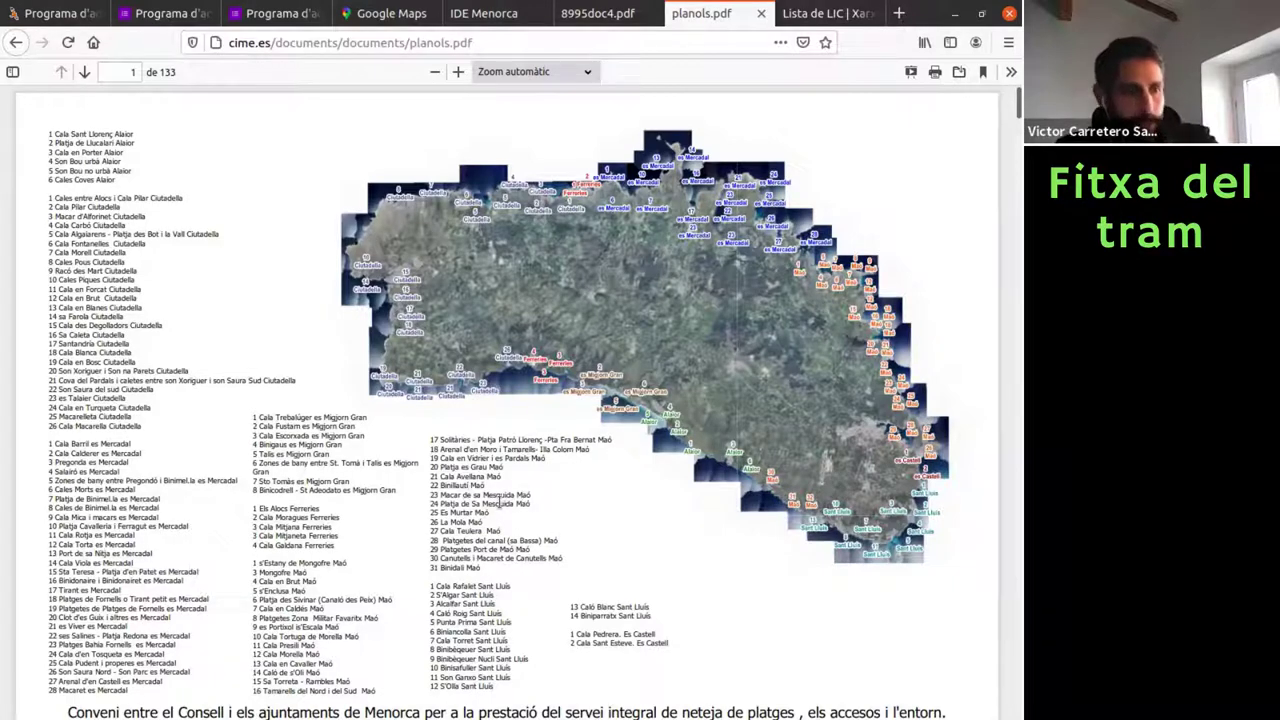
# Answer Servei de neteja in the form: SI for Servei, Servei Manual, Hivern and Estiu, and NO SAP / NO CONTESTA for Servei amb maquinària
pyautogui.keyDown('ctrl'); pyautogui.scroll(5, 499, 502); pyautogui.keyUp('ctrl')
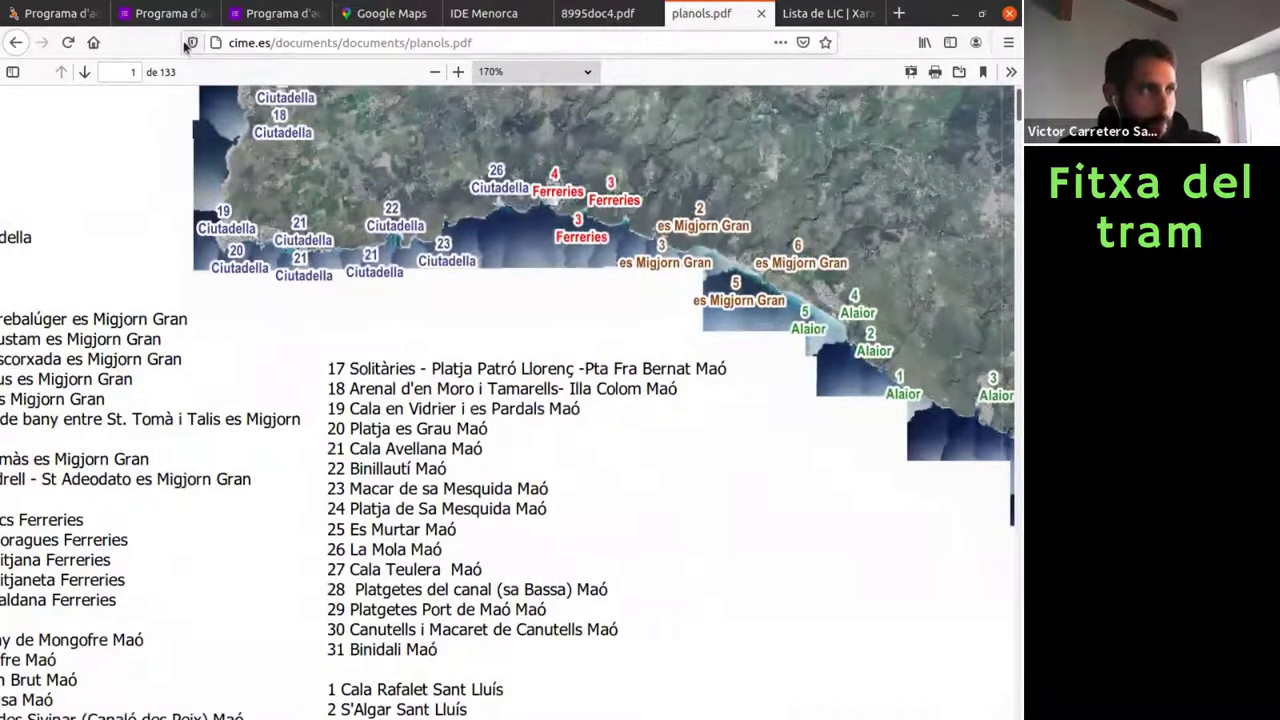
pyautogui.click(168, 14)
pyautogui.keyDown('ctrl'); pyautogui.scroll(-4, 423, 377); pyautogui.keyUp('ctrl')
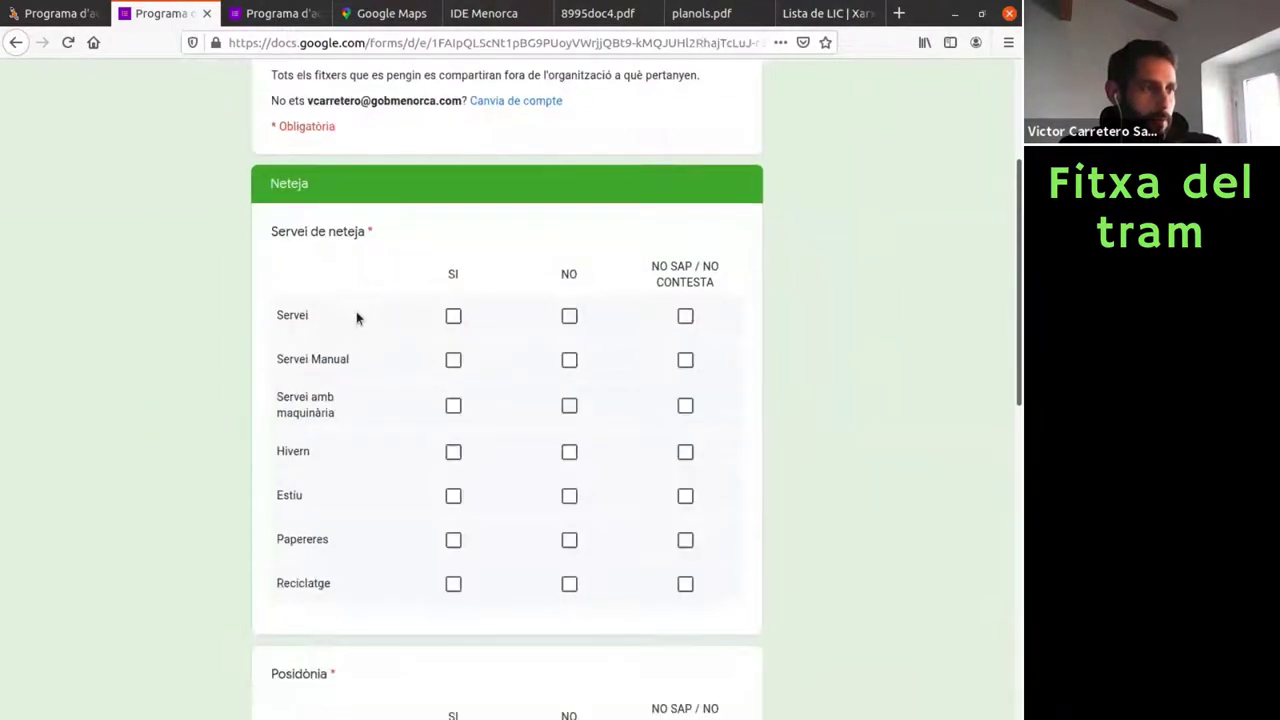
pyautogui.click(453, 316)
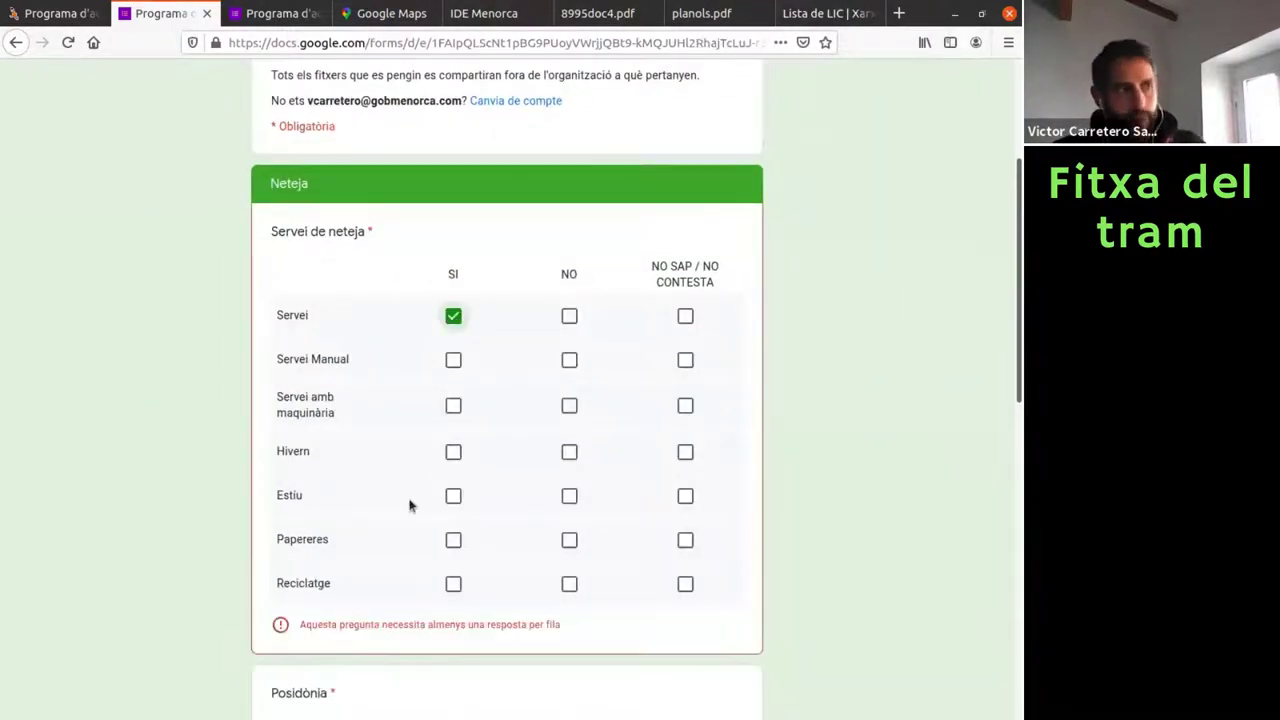
pyautogui.click(453, 362)
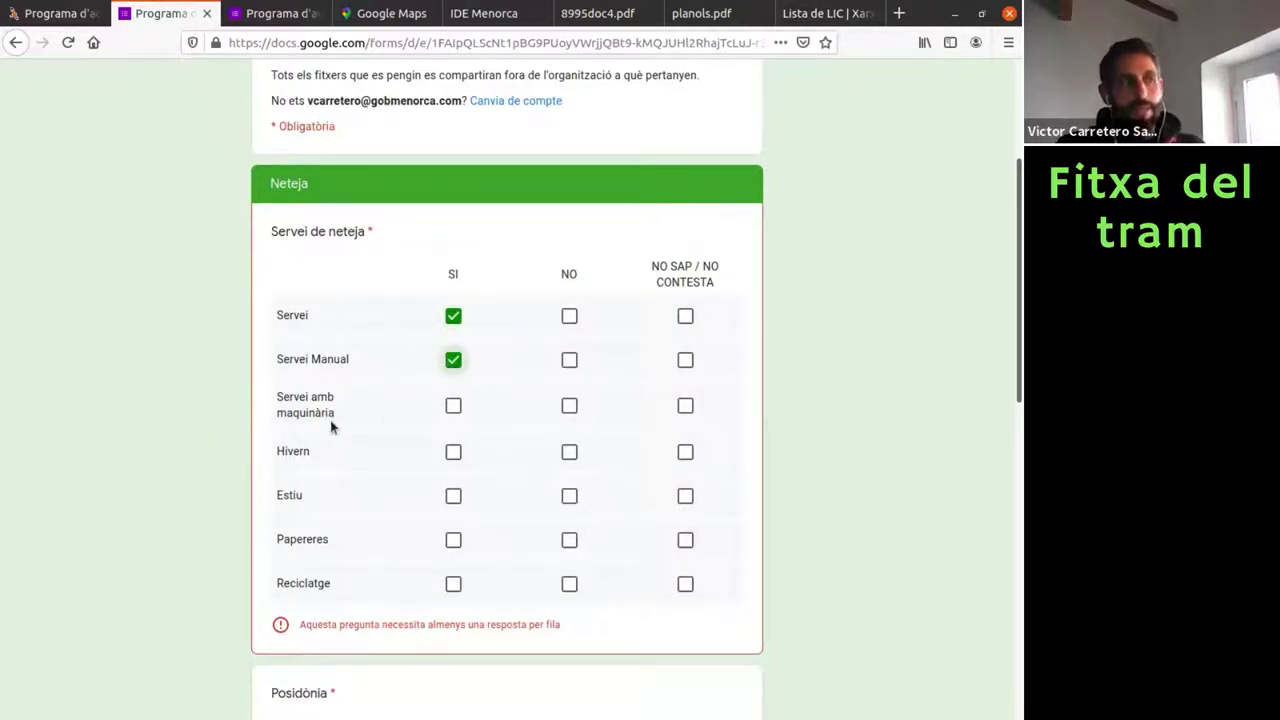
pyautogui.click(685, 407)
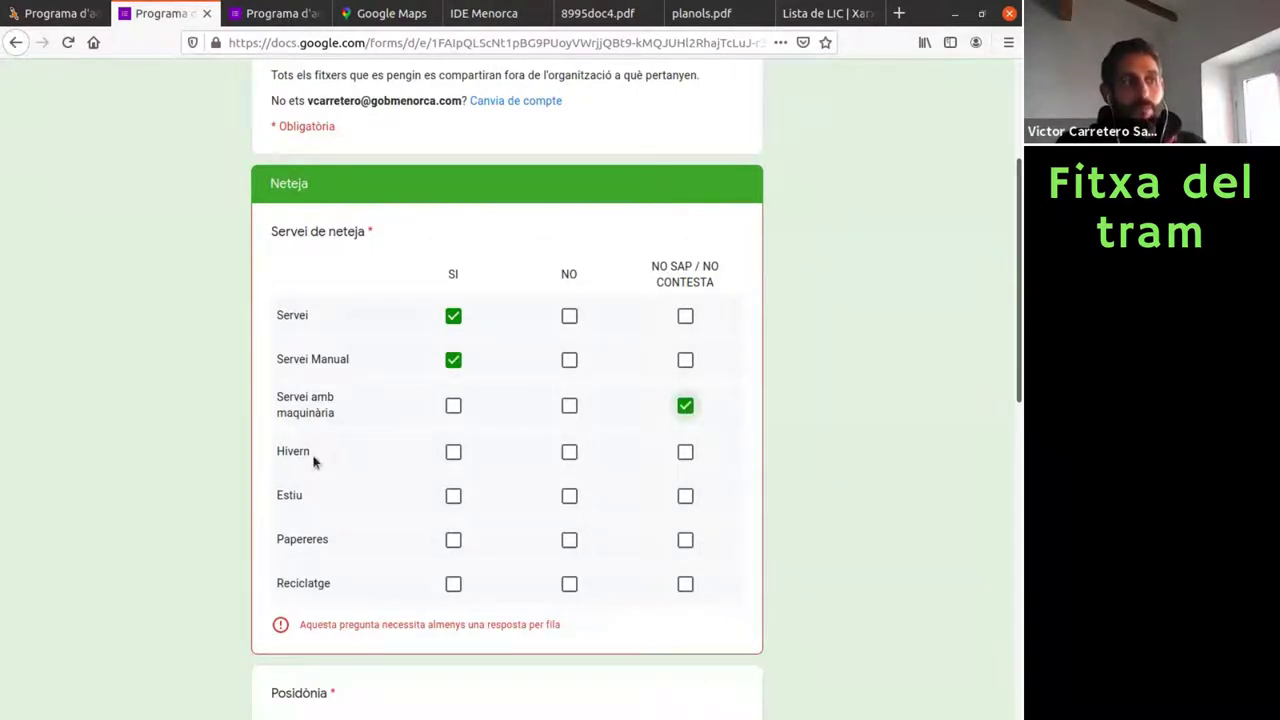
pyautogui.click(453, 452)
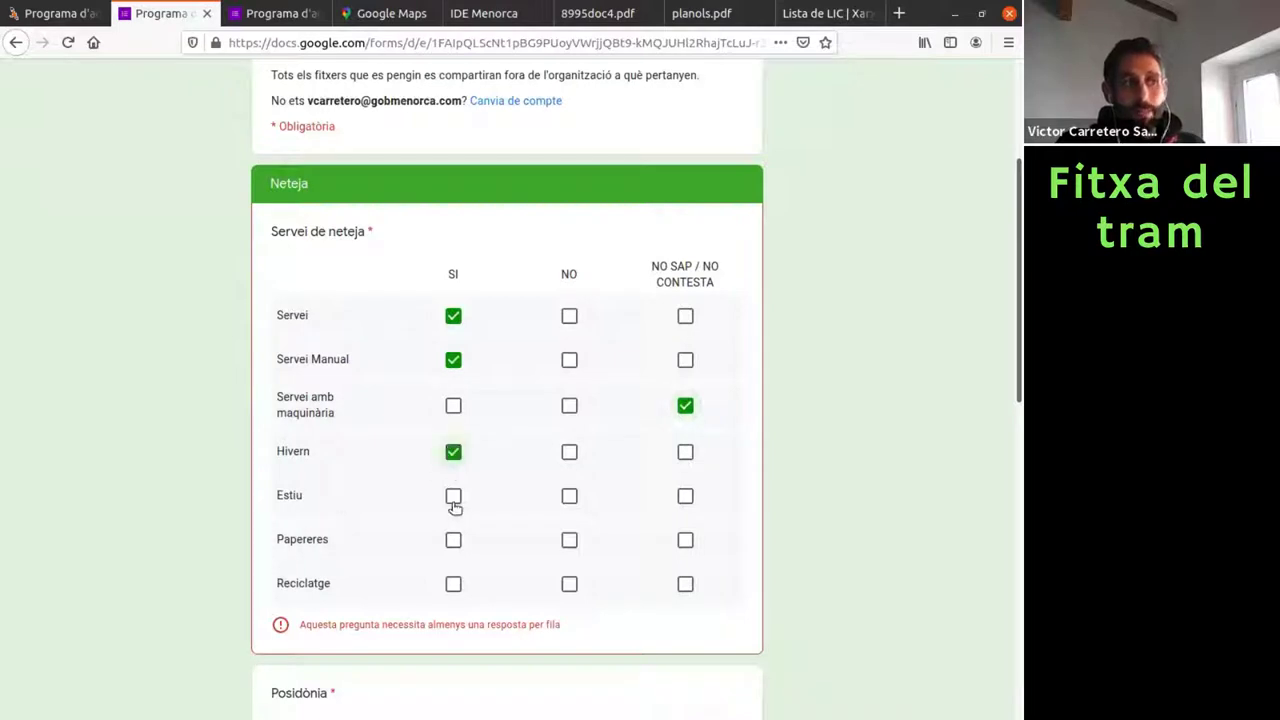
pyautogui.click(453, 496)
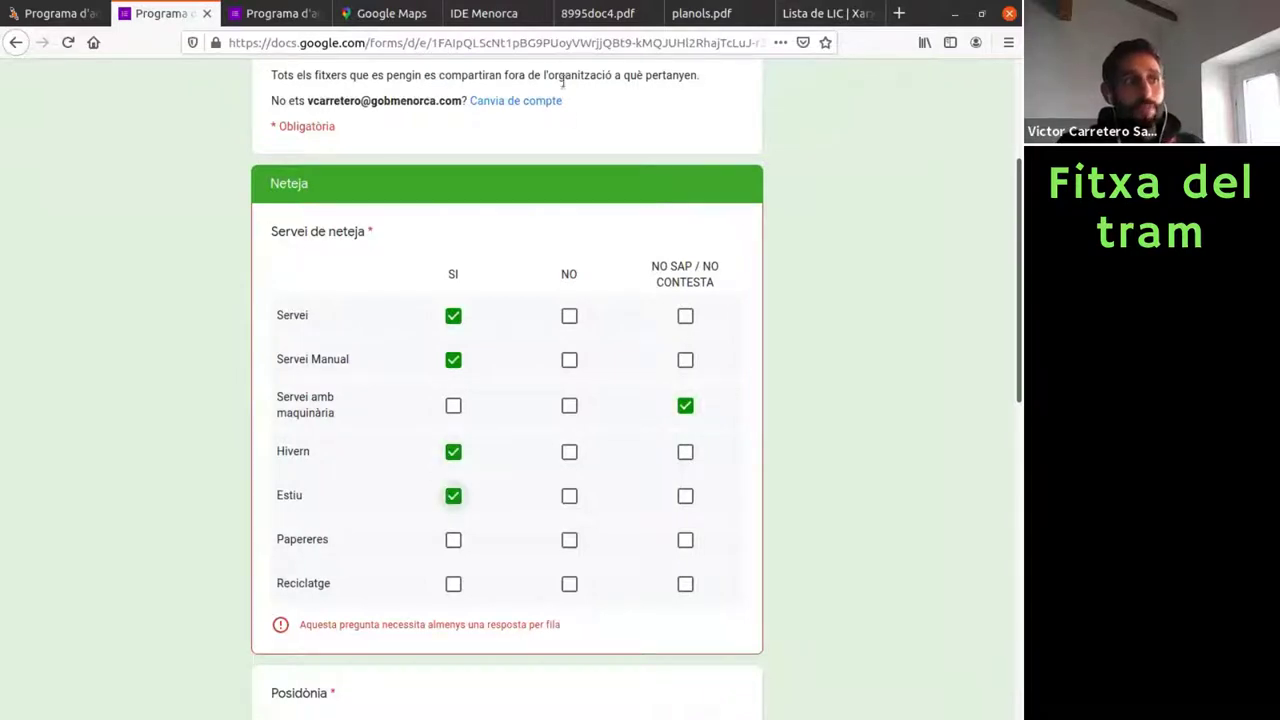
# Consult the general plan in planols.pdf and answer NO for Papereres and Reciclatge in the form's Servei de neteja question
pyautogui.click(698, 16)
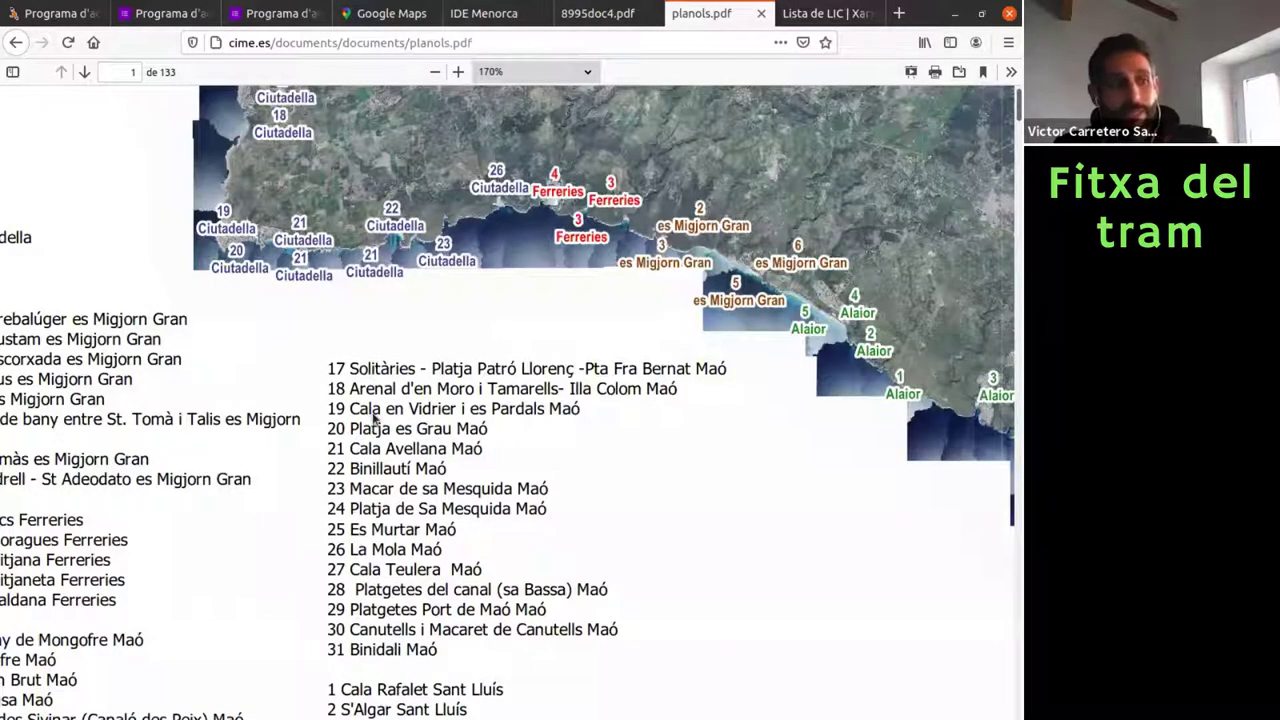
pyautogui.scroll(-8, 373, 418)
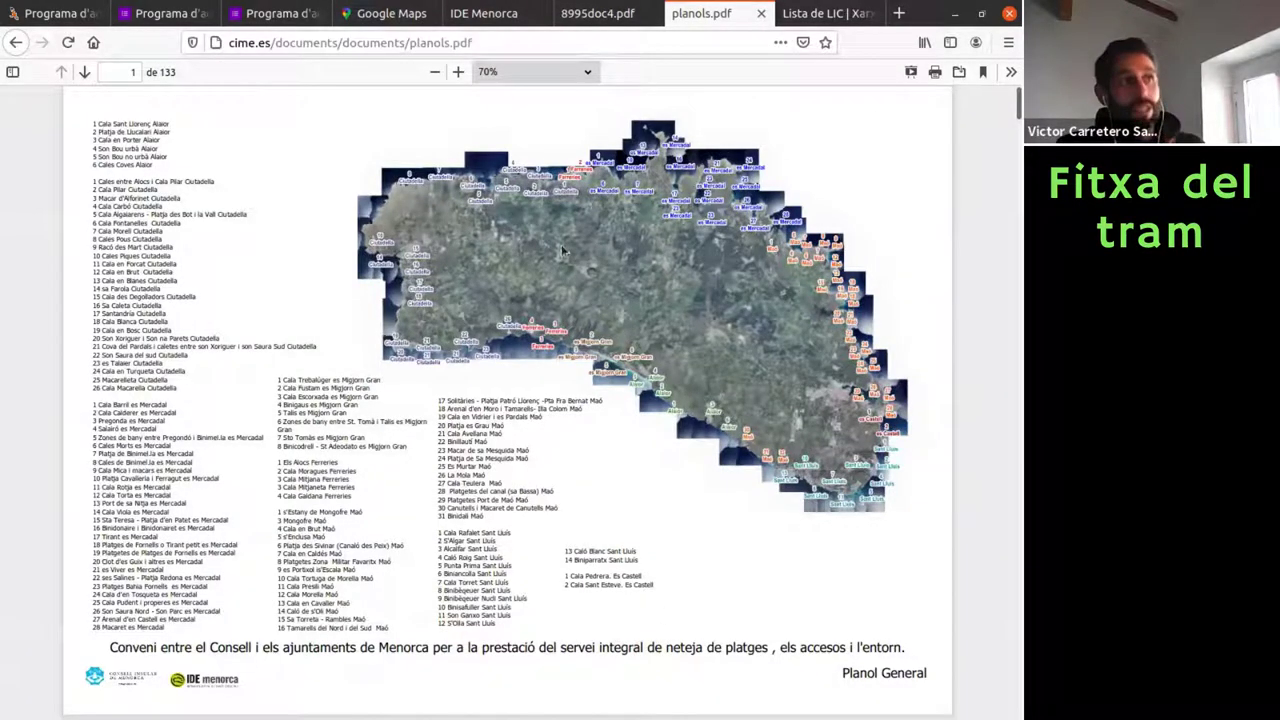
pyautogui.click(152, 16)
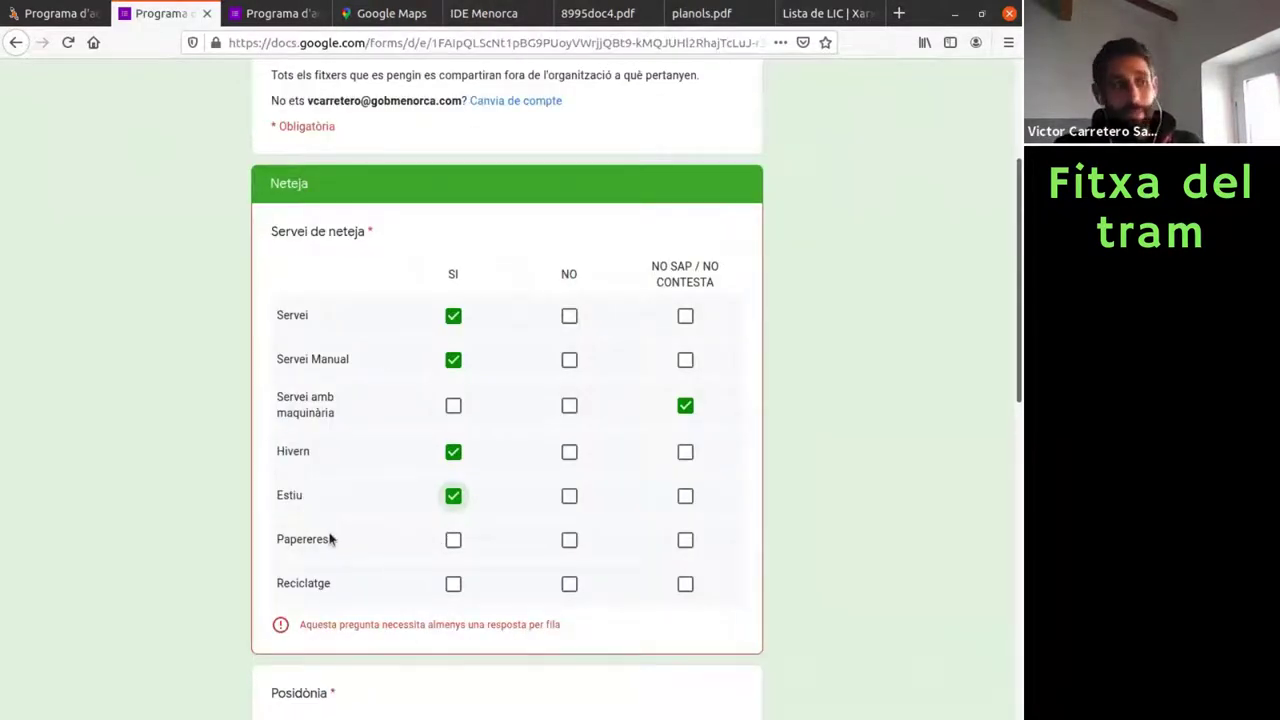
pyautogui.click(570, 541)
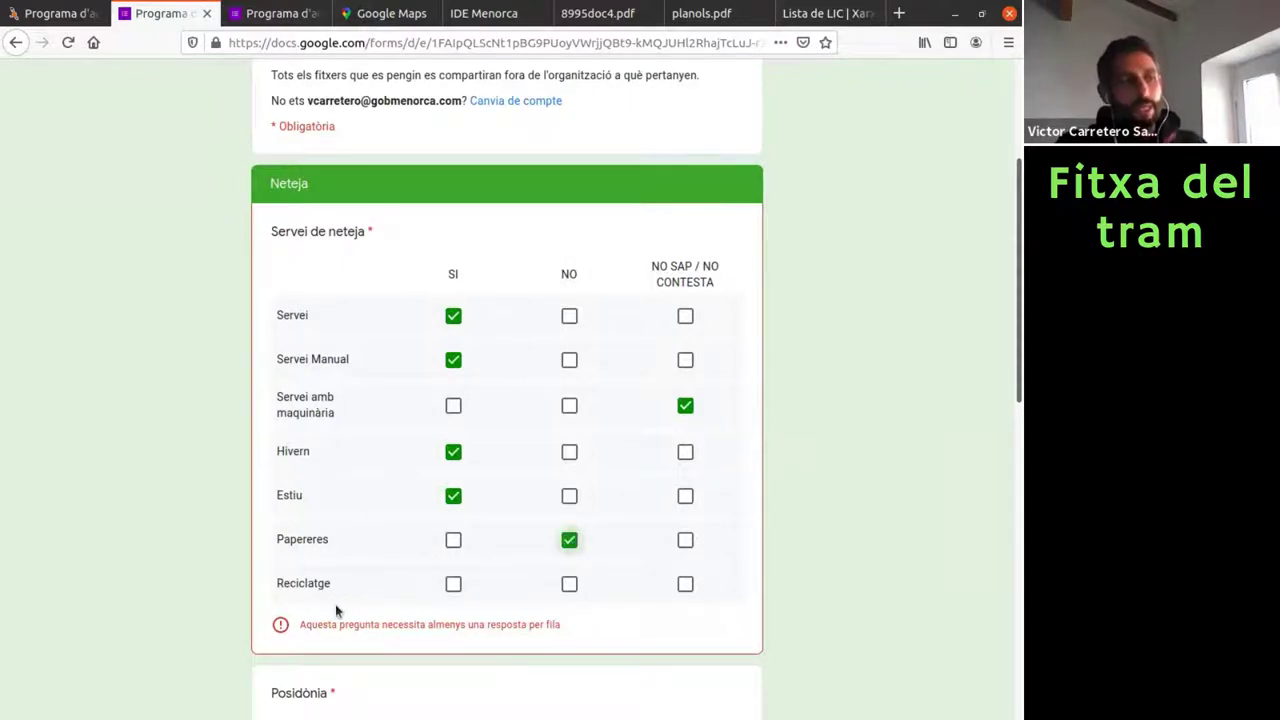
pyautogui.click(568, 587)
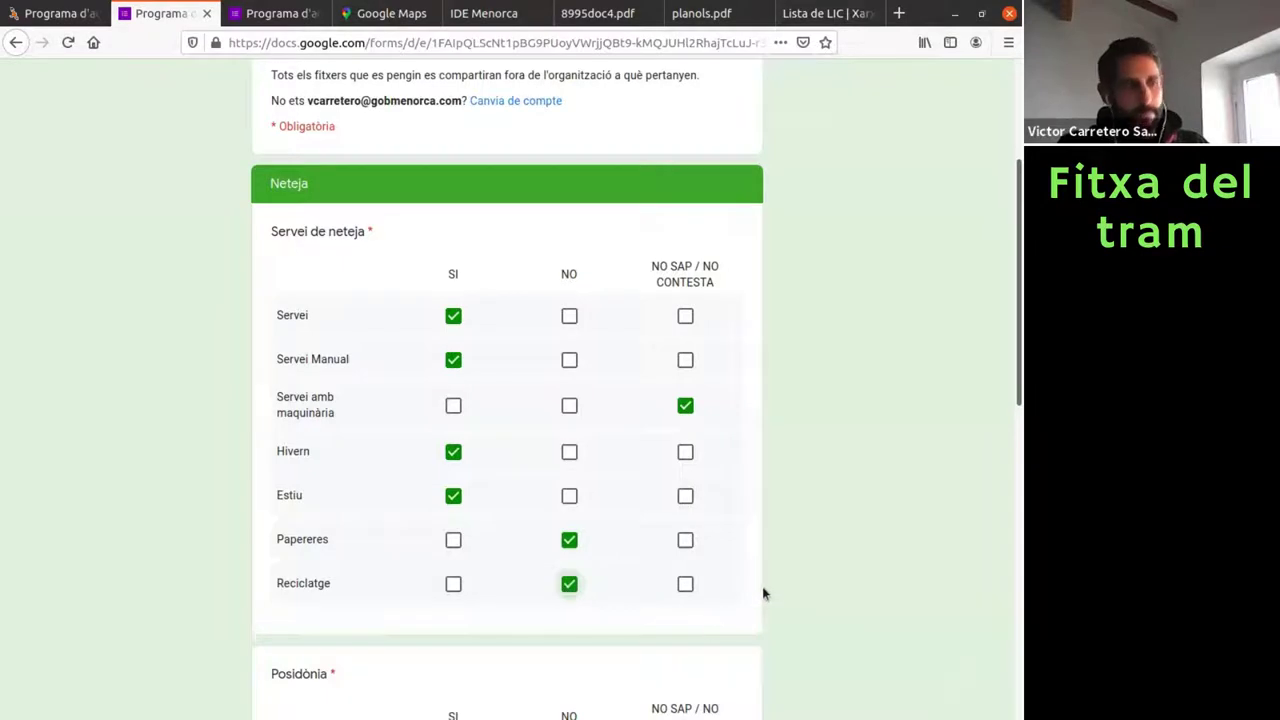
# Answer Posidònia: SI for Extracció de posidònia and Extracció amb maquinària, NO SAP / NO CONTESTA for Extracció manual, NO for Bandera blava
pyautogui.scroll(-3, 755, 592)
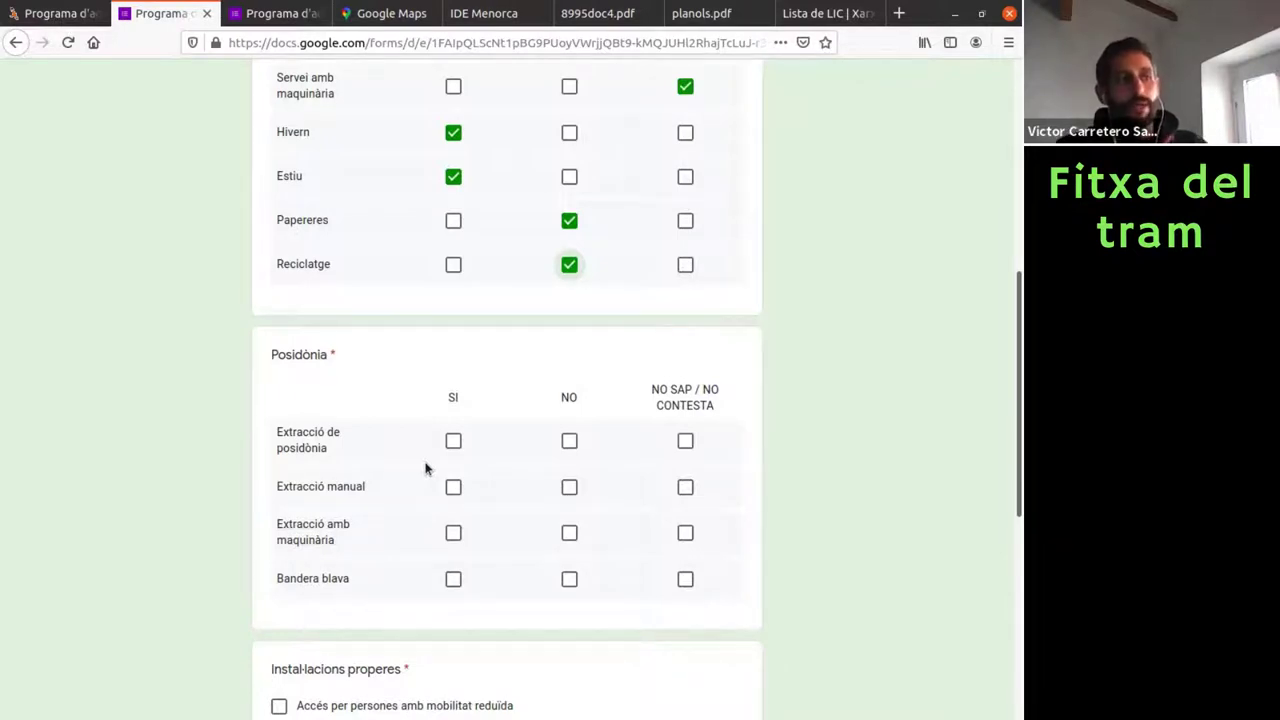
pyautogui.click(453, 442)
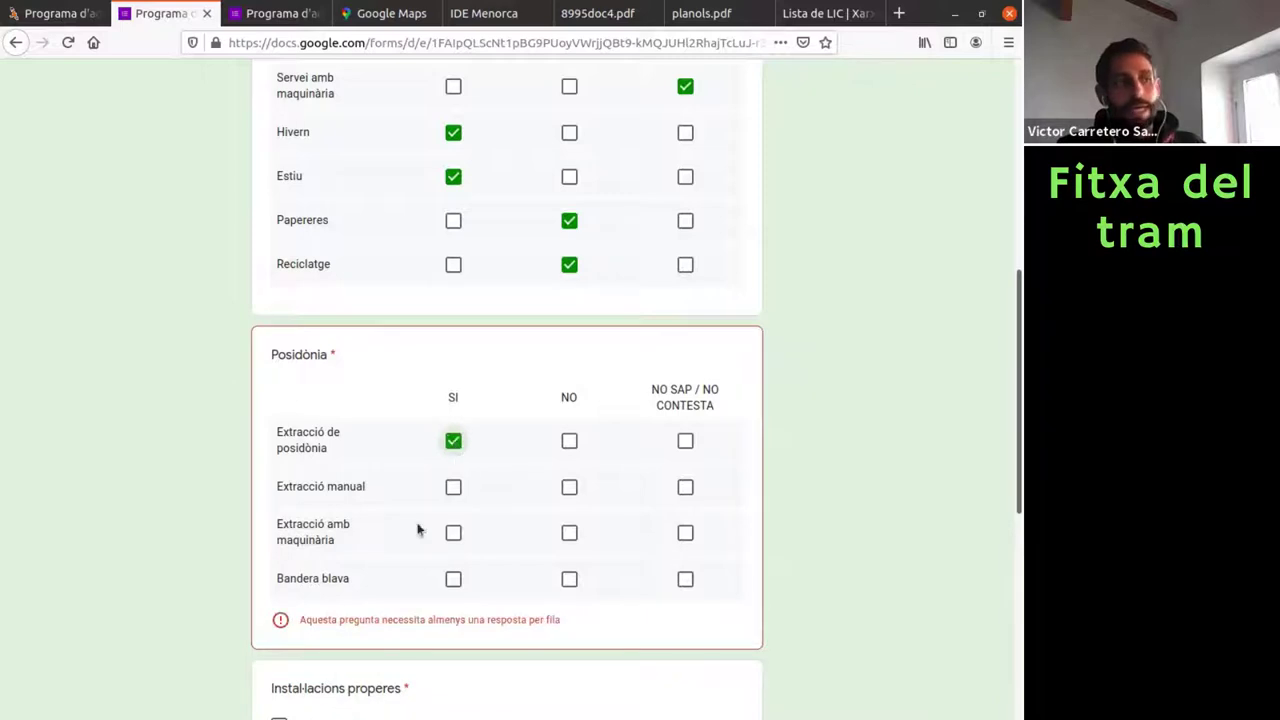
pyautogui.click(453, 532)
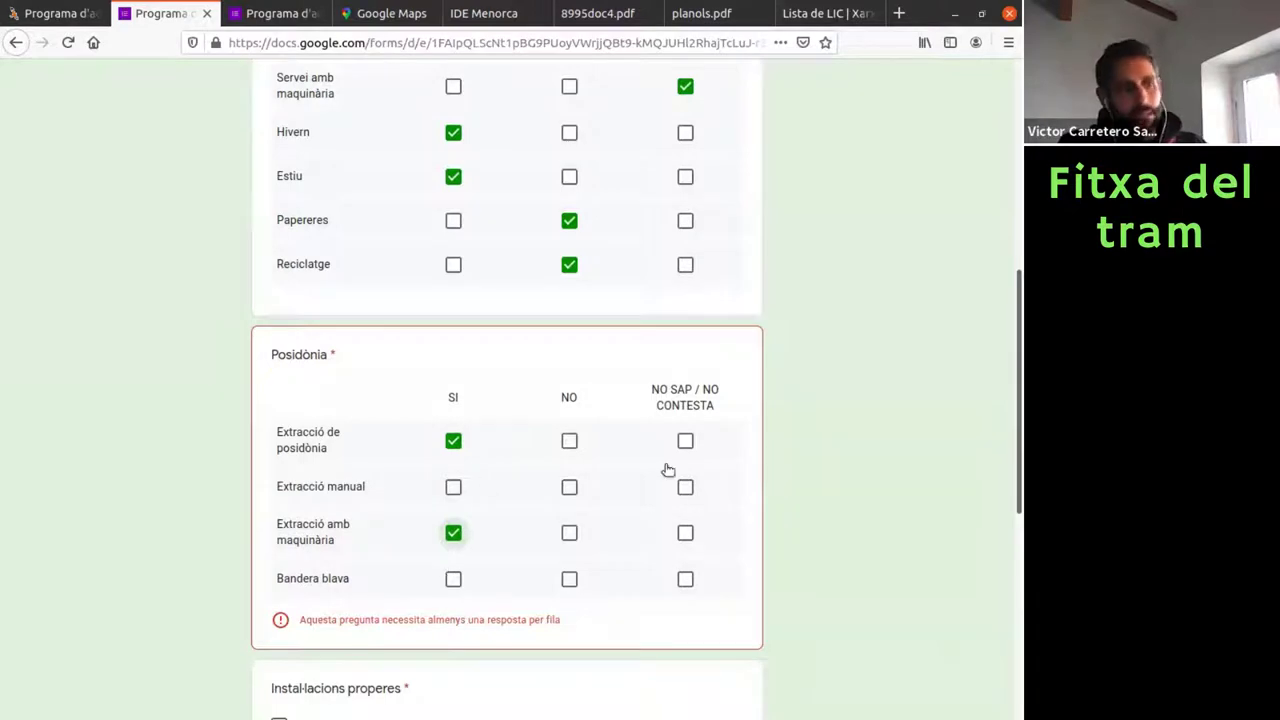
pyautogui.click(685, 488)
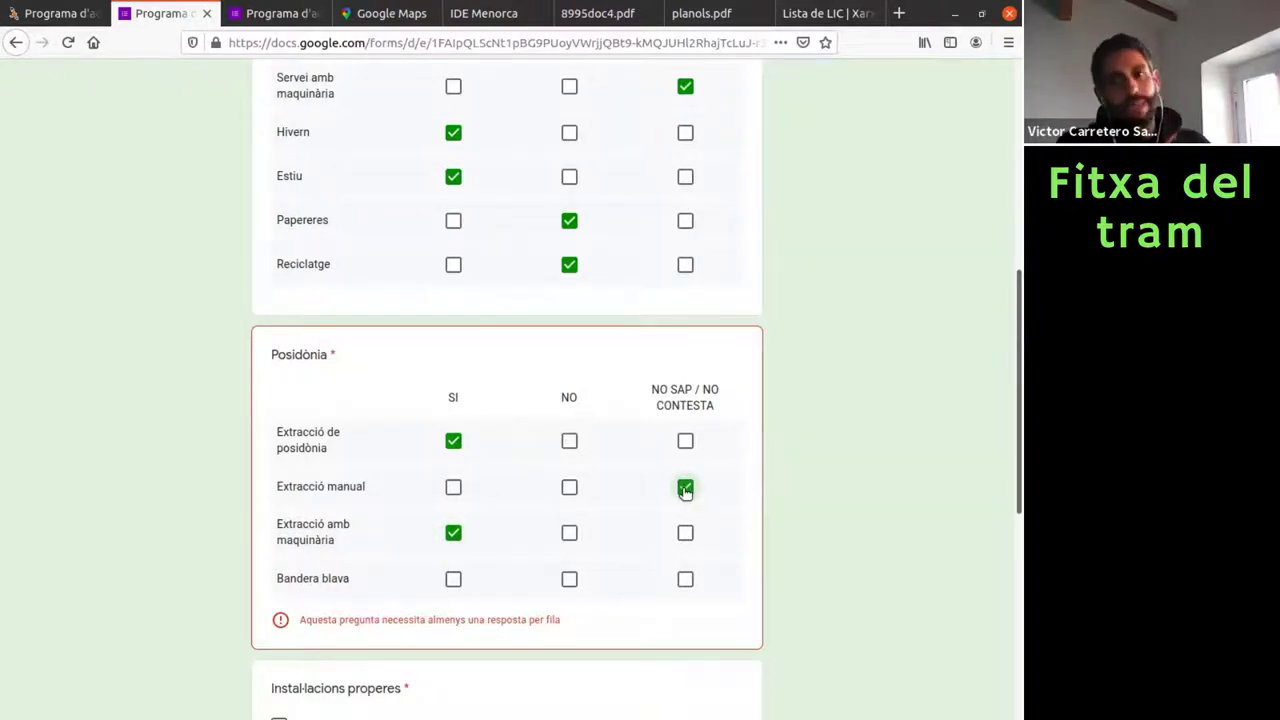
pyautogui.scroll(-2, 440, 520)
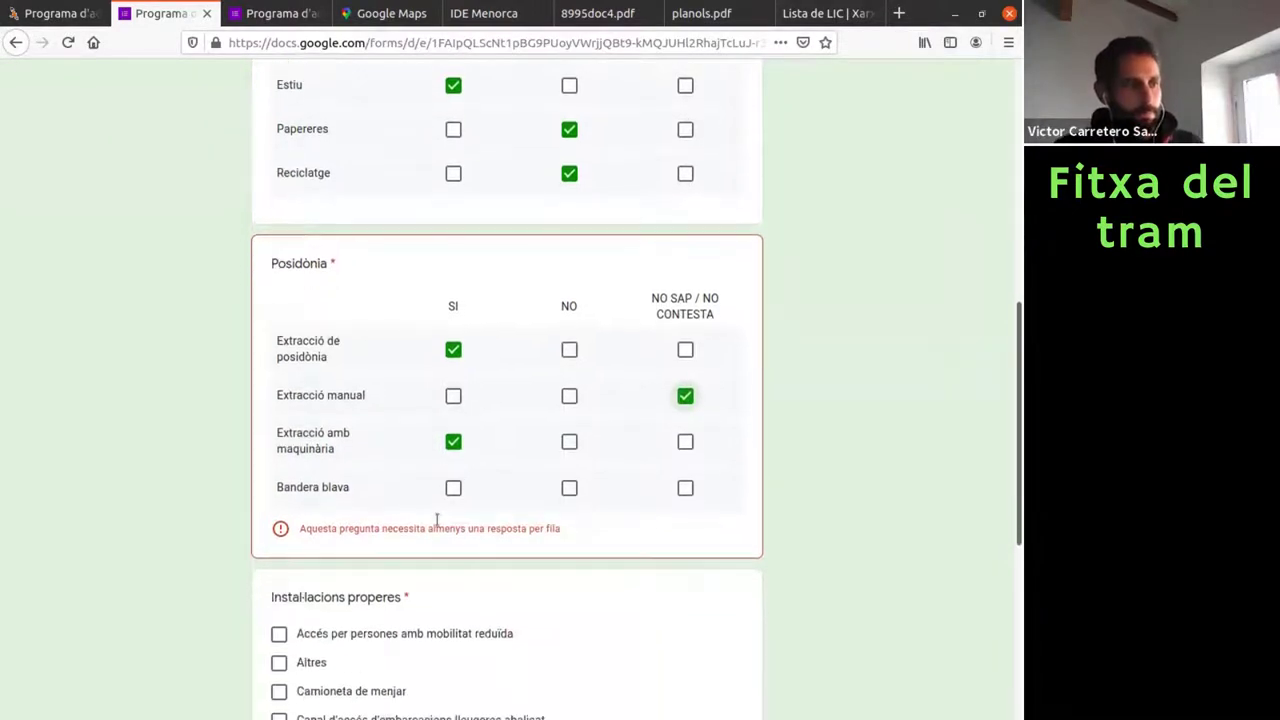
pyautogui.click(569, 488)
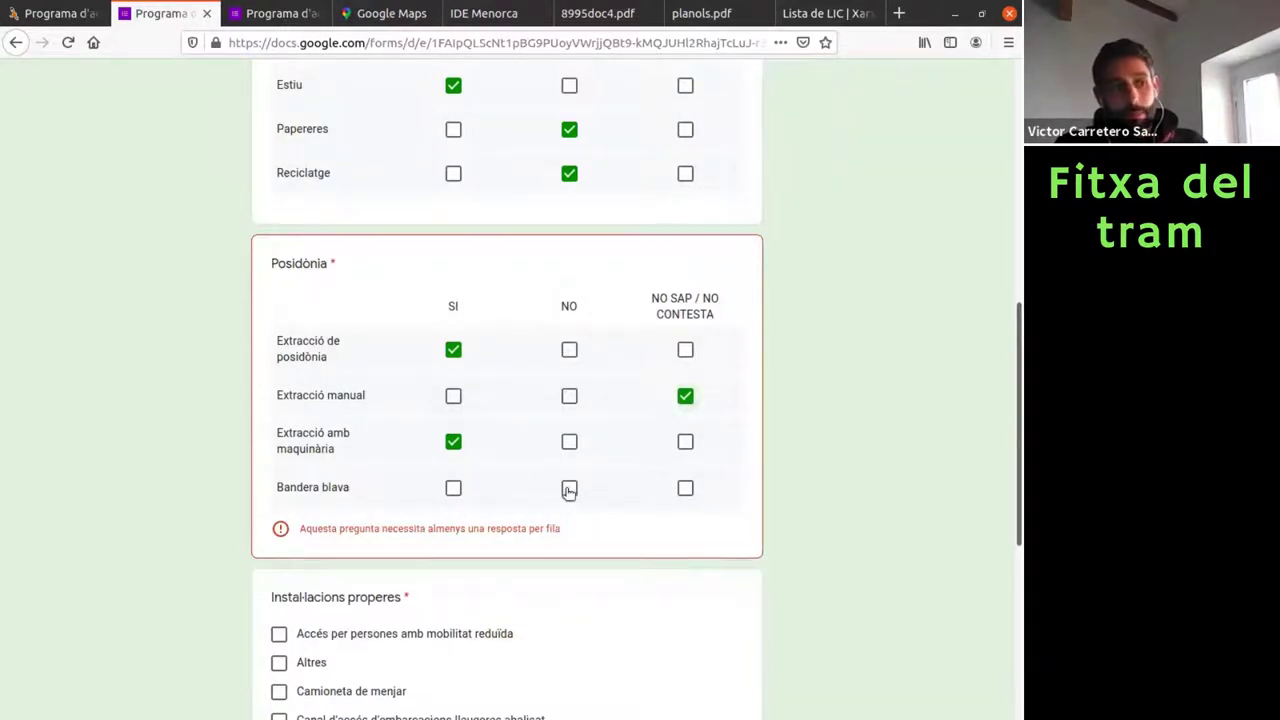
# Select Camioneta de menjar, Canal d'accés d'embarcacions lleugeres abalisat, Lavabos and Zona de bany abalisada under Instal·lacions properes
pyautogui.scroll(-3, 530, 543)
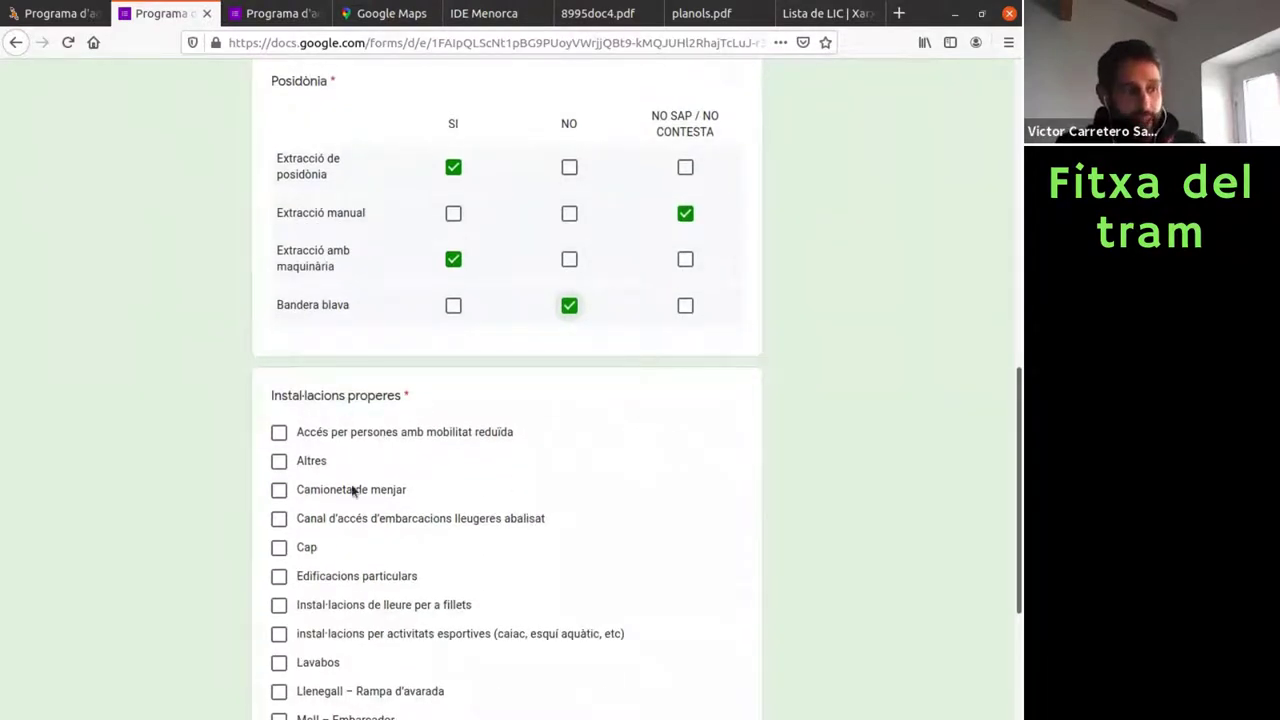
pyautogui.scroll(-4, 331, 588)
pyautogui.scroll(1, 333, 590)
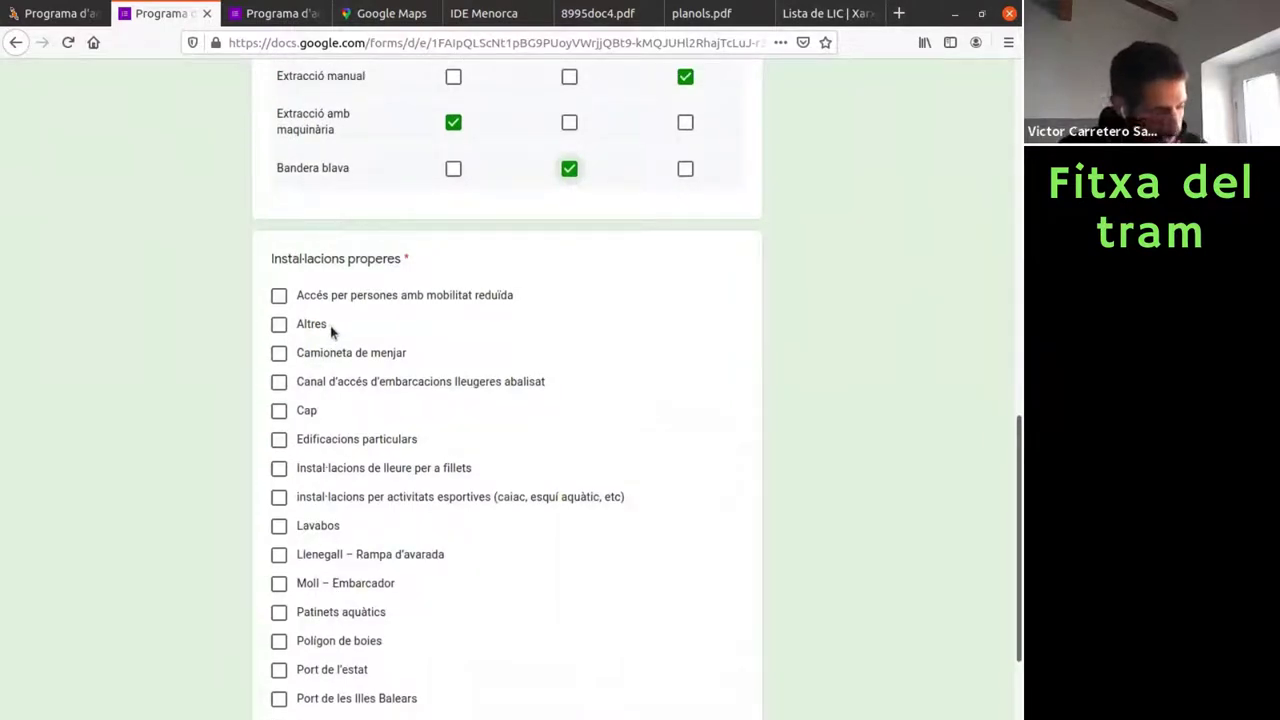
pyautogui.click(281, 357)
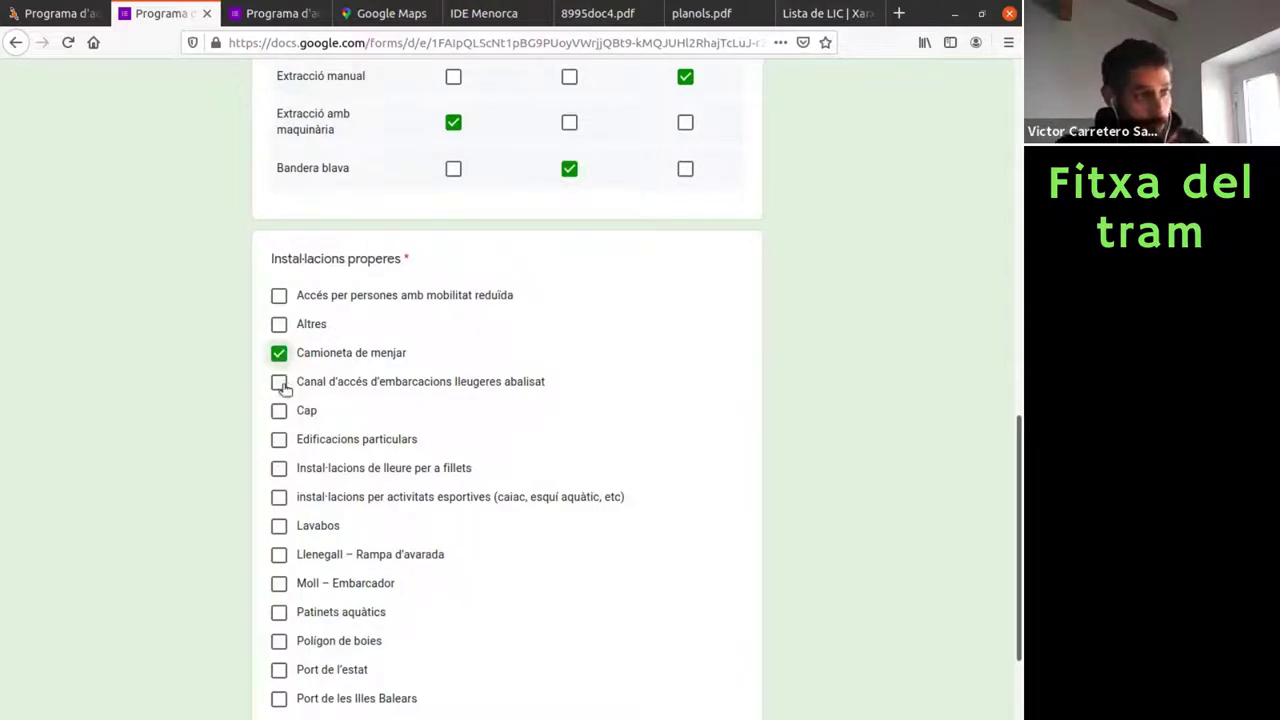
pyautogui.click(279, 382)
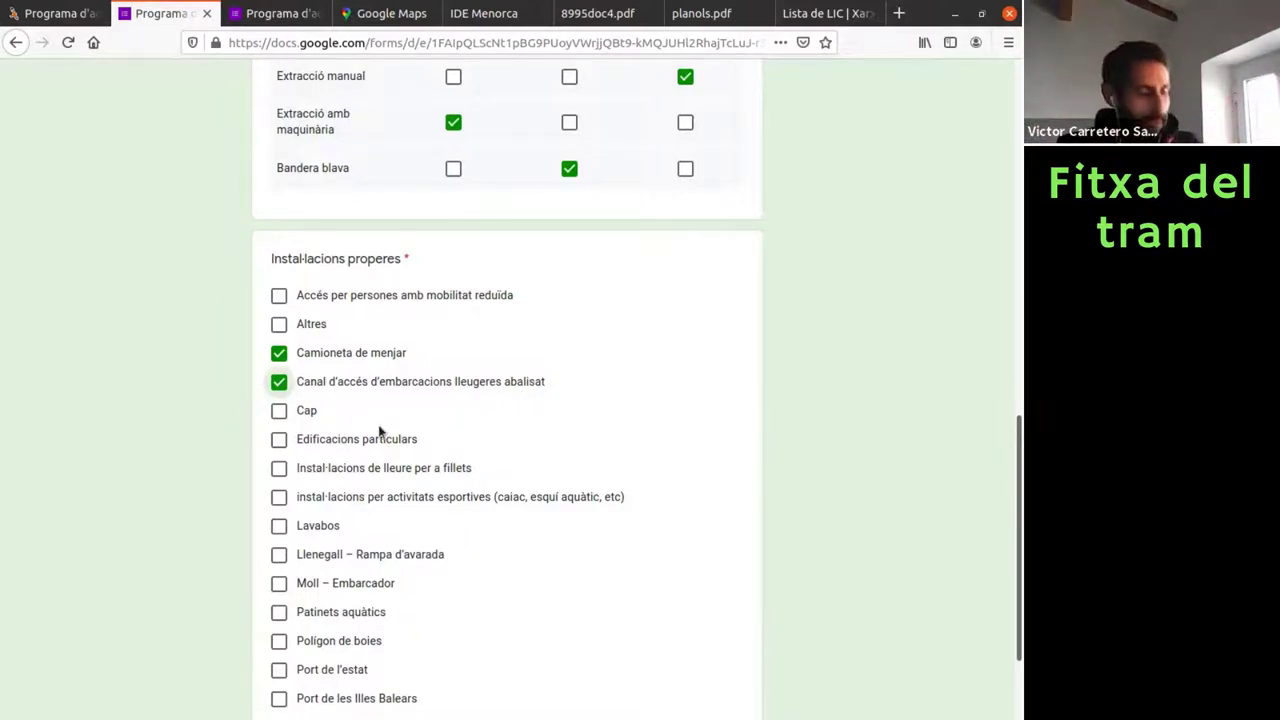
pyautogui.click(281, 527)
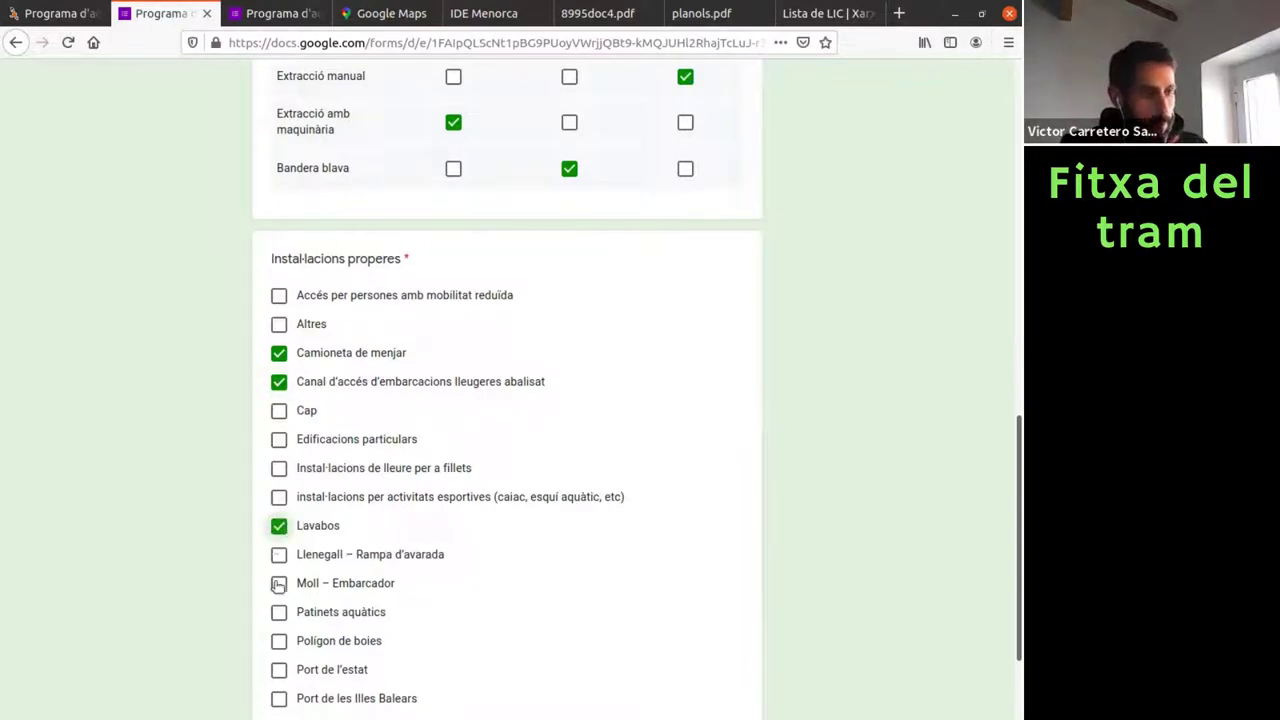
pyautogui.scroll(-3, 636, 386)
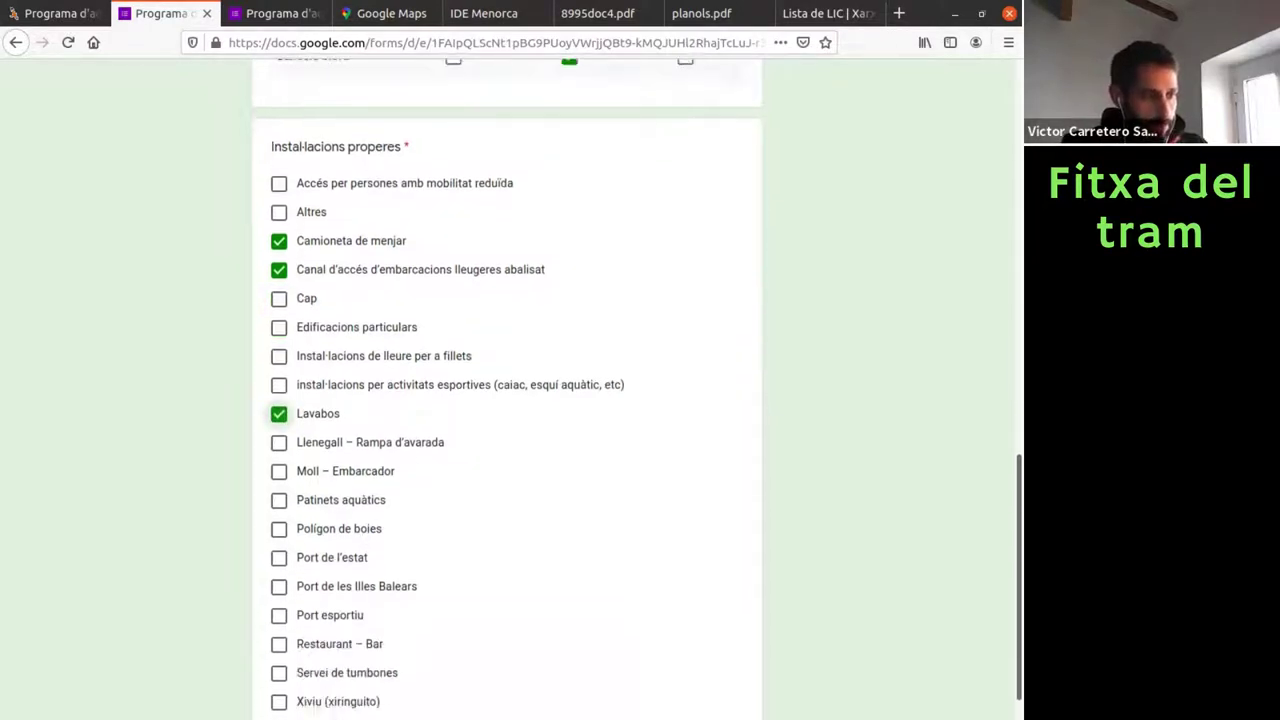
pyautogui.click(279, 706)
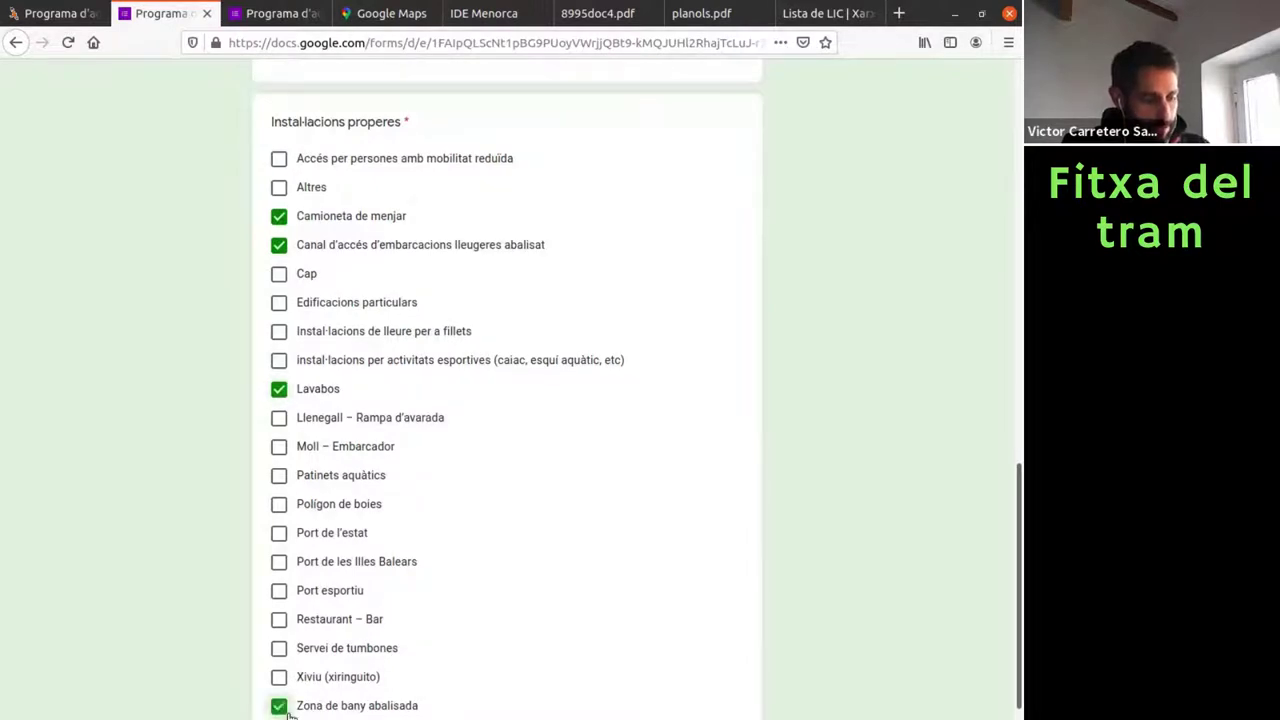
pyautogui.scroll(-1, 483, 677)
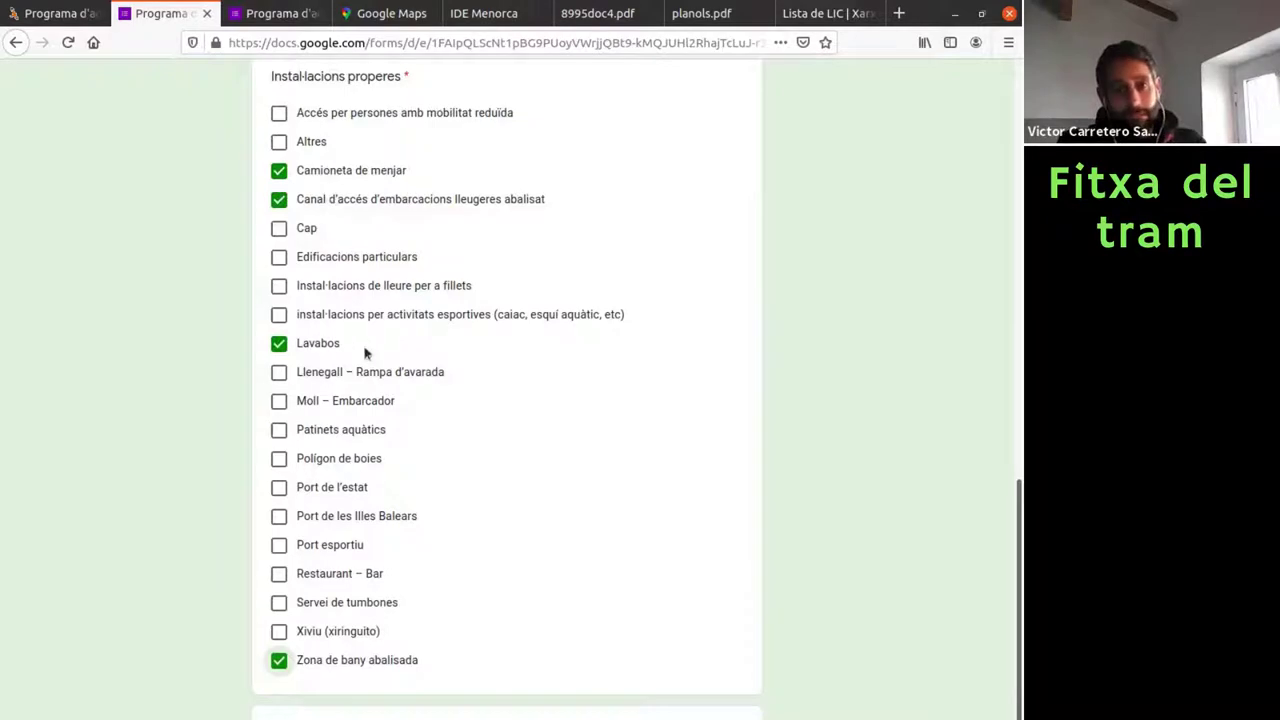
# Answer Venda de menjar o begudes with NO for Venda a l'hivern and SI for Venda a l'estiu, and continue to the following form section
pyautogui.scroll(-3, 340, 500)
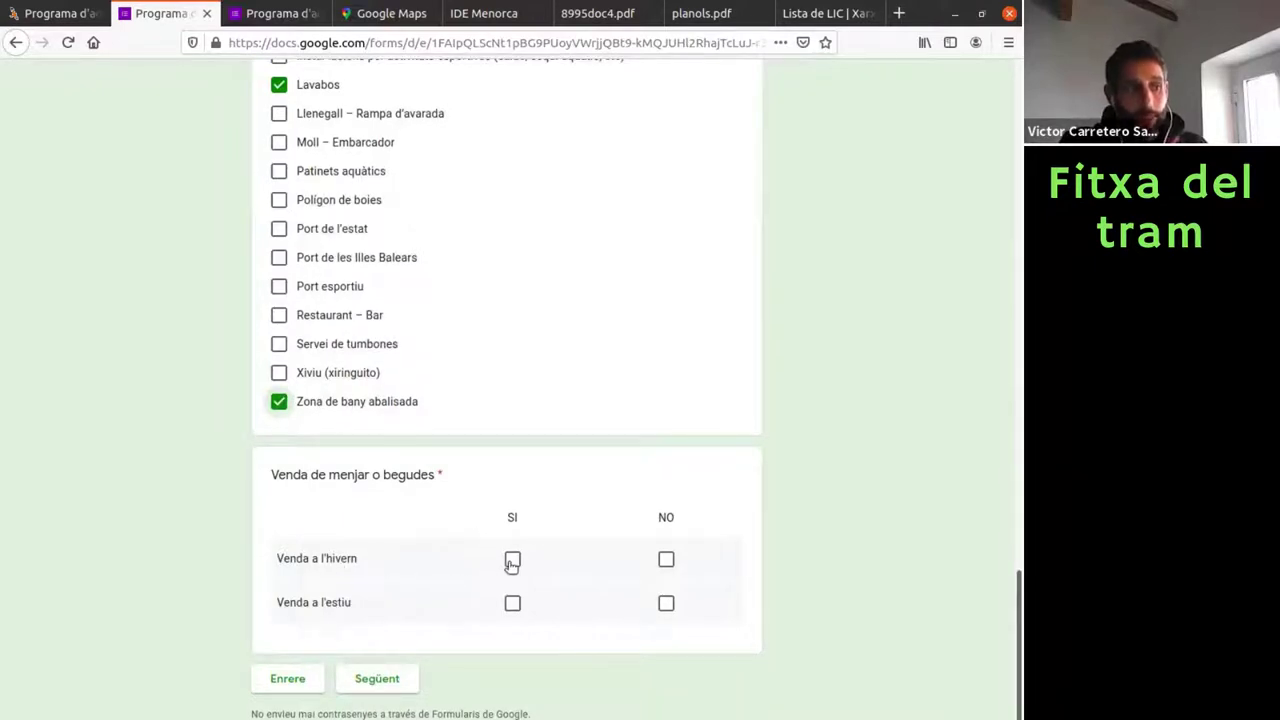
pyautogui.click(670, 562)
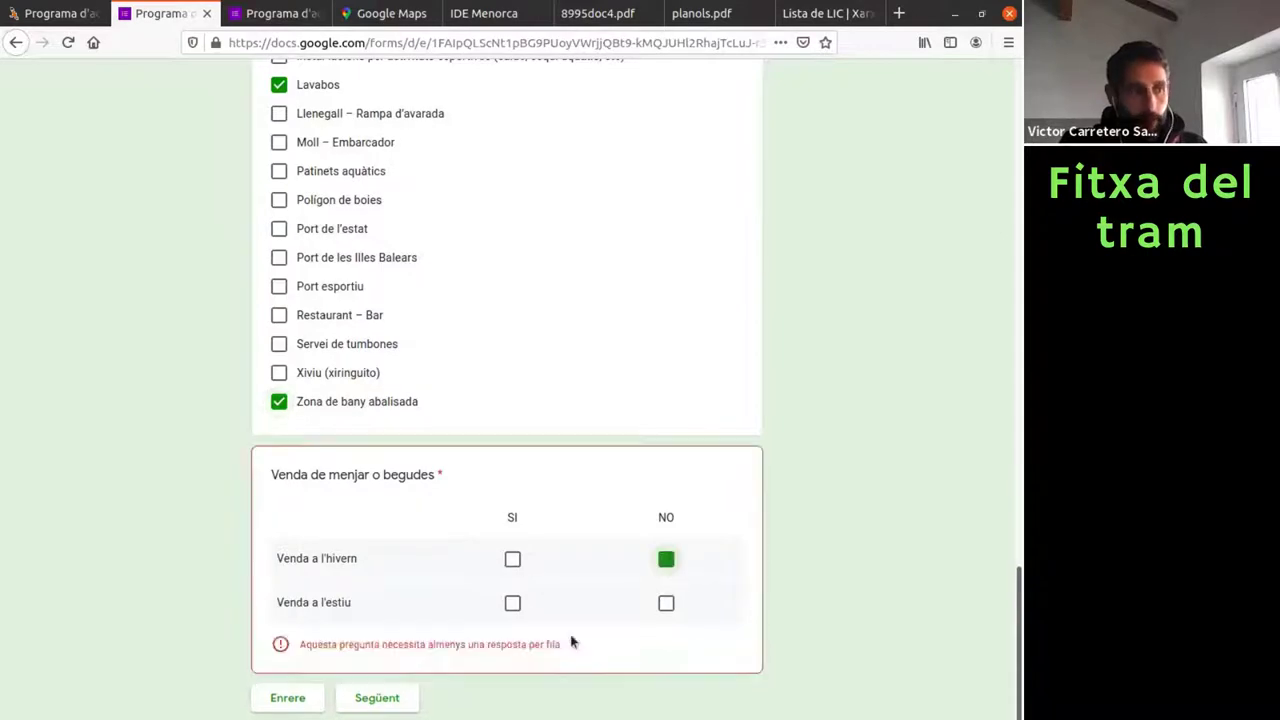
pyautogui.click(515, 607)
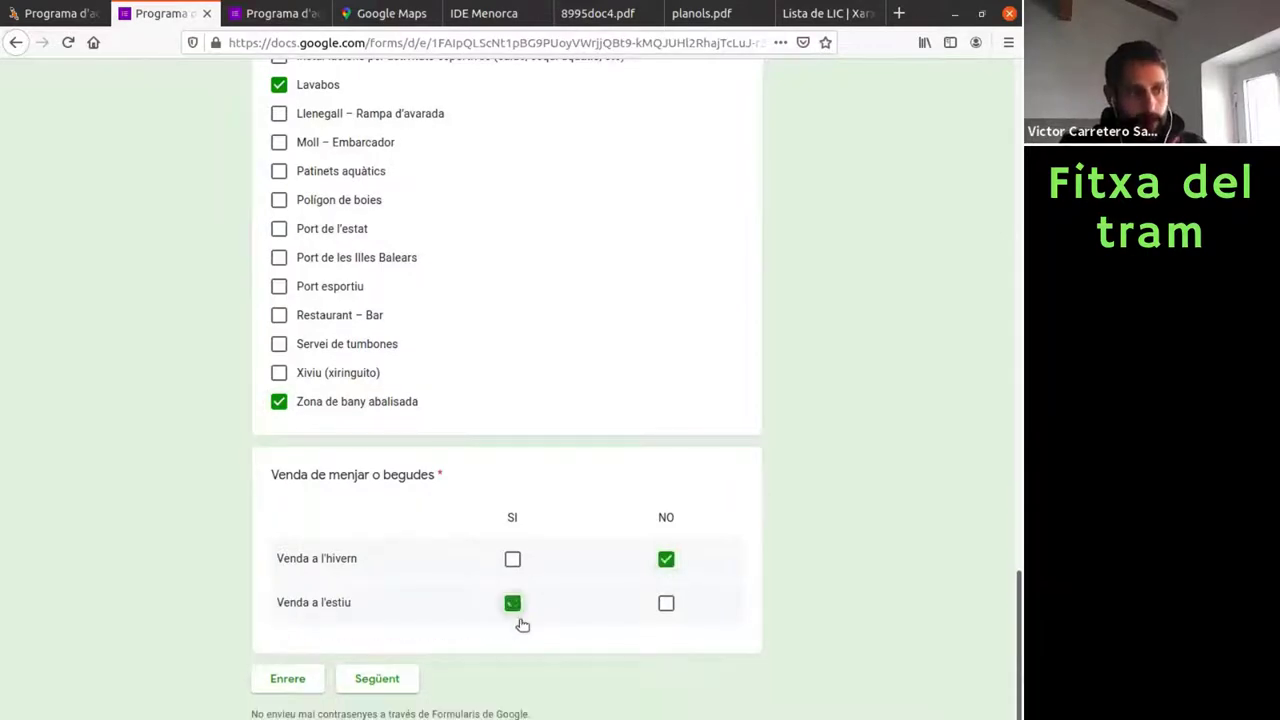
pyautogui.click(370, 684)
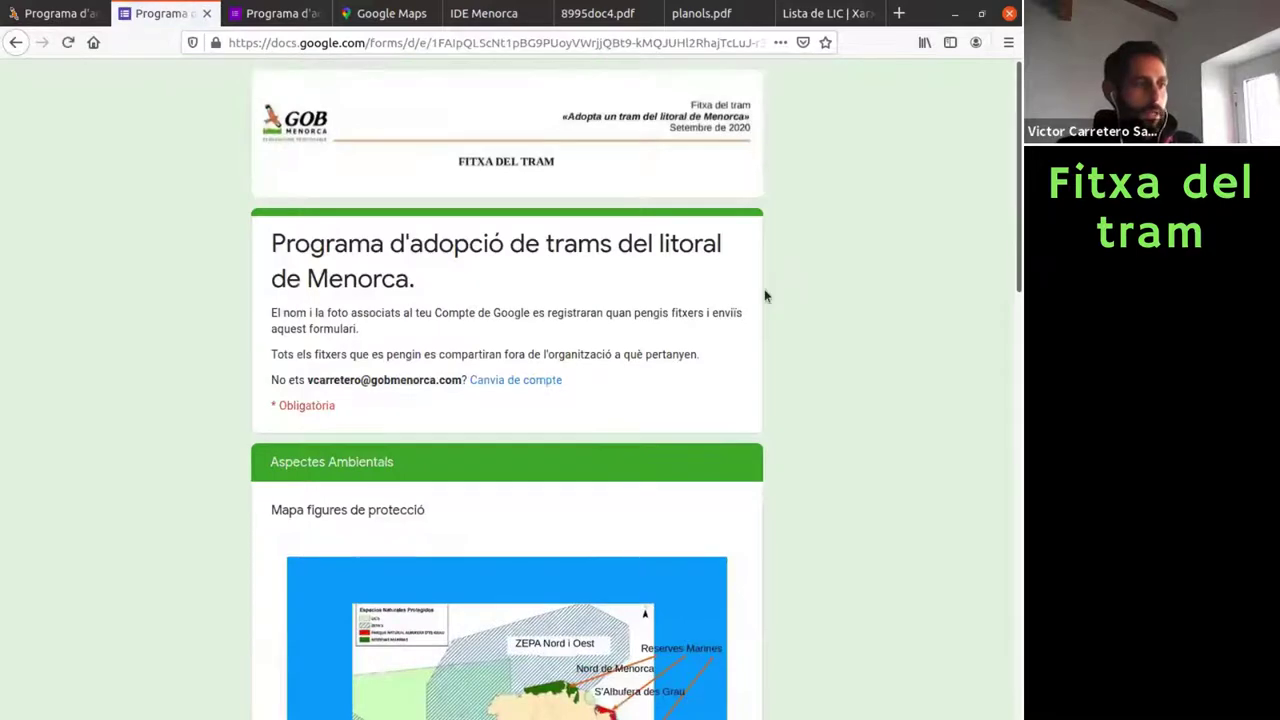
# Consult the protection map and select ES0000235 De s'Albufera a la Mola and ES0000236 Illa de l'Aire under Figures de protecció
pyautogui.scroll(-3, 764, 296)
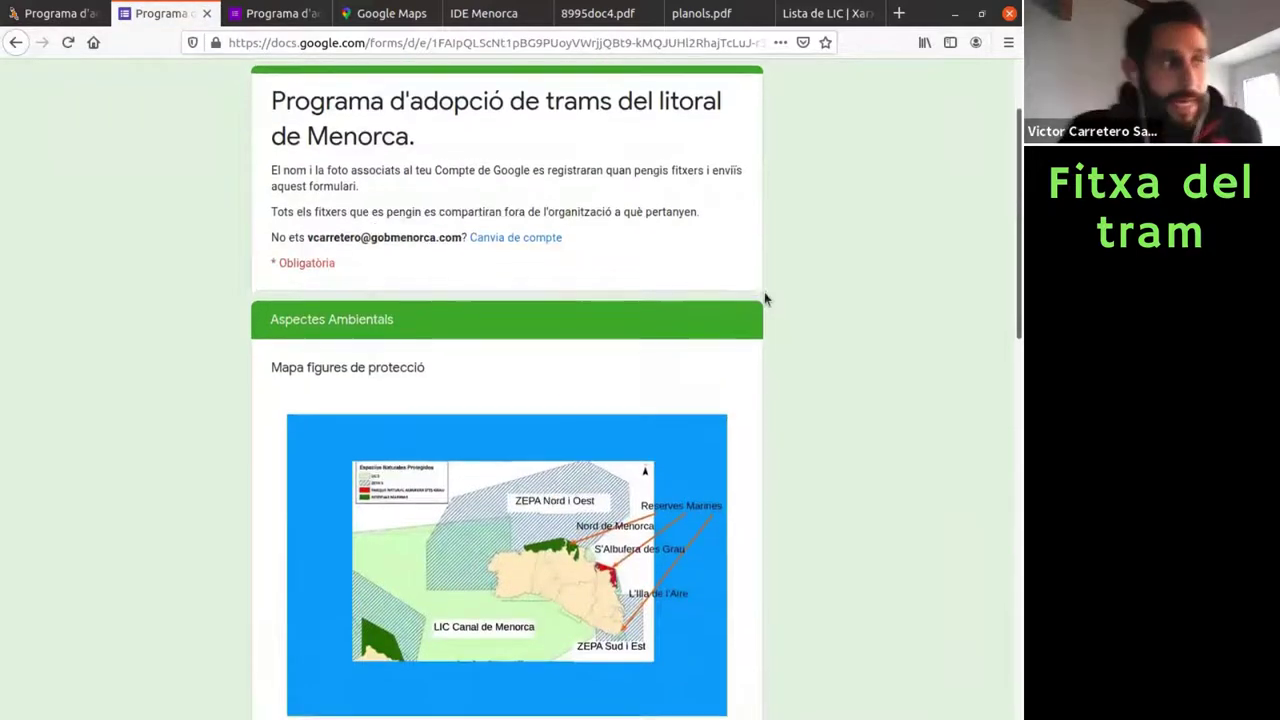
pyautogui.scroll(-3, 764, 292)
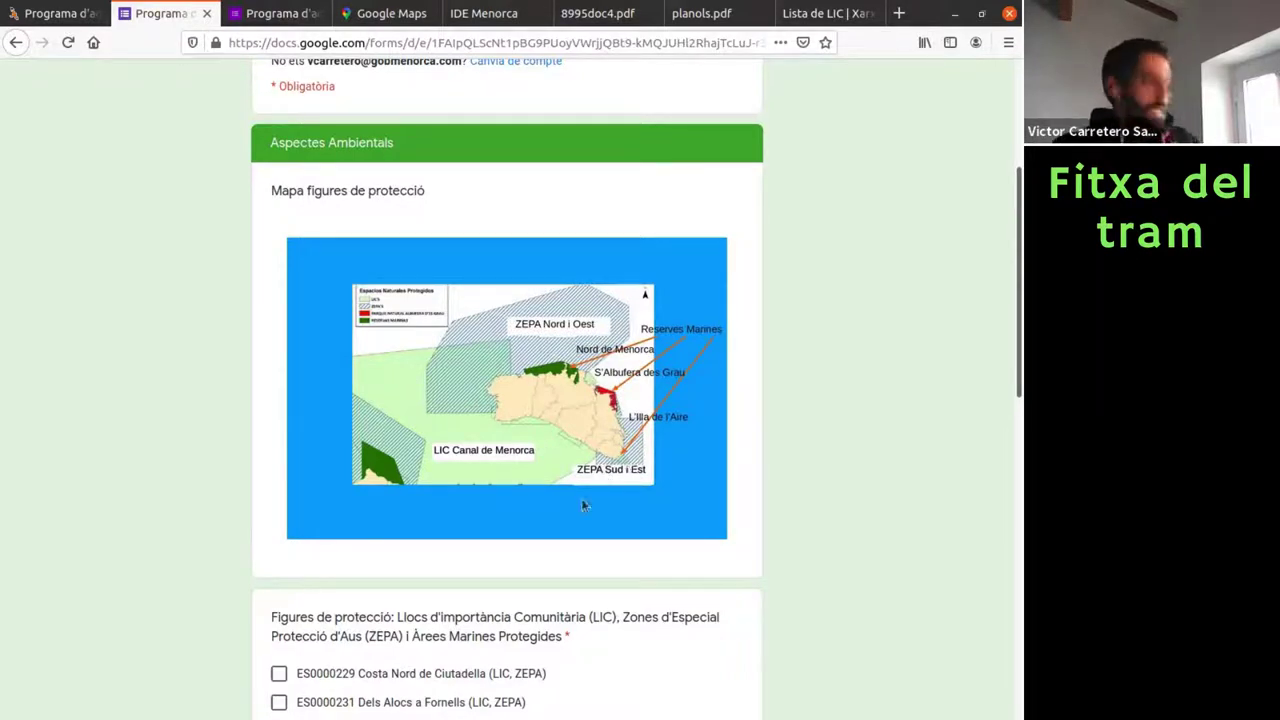
pyautogui.scroll(-3, 551, 643)
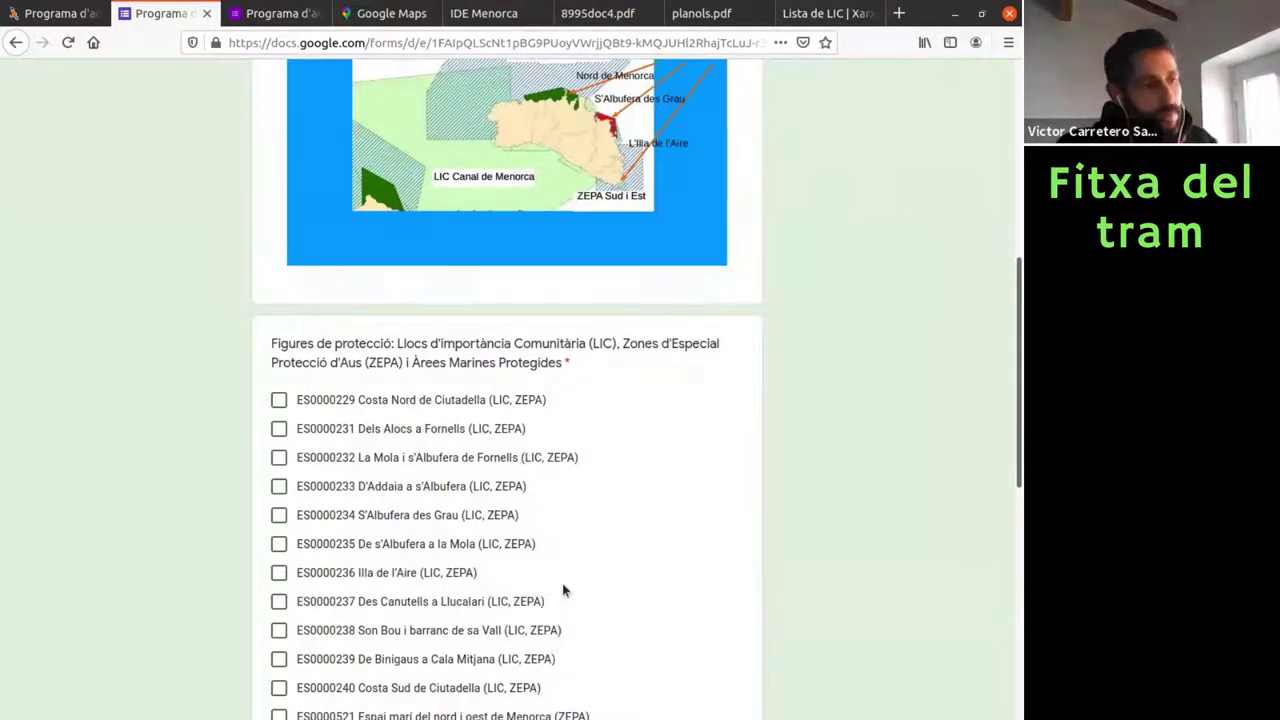
pyautogui.scroll(-1, 586, 586)
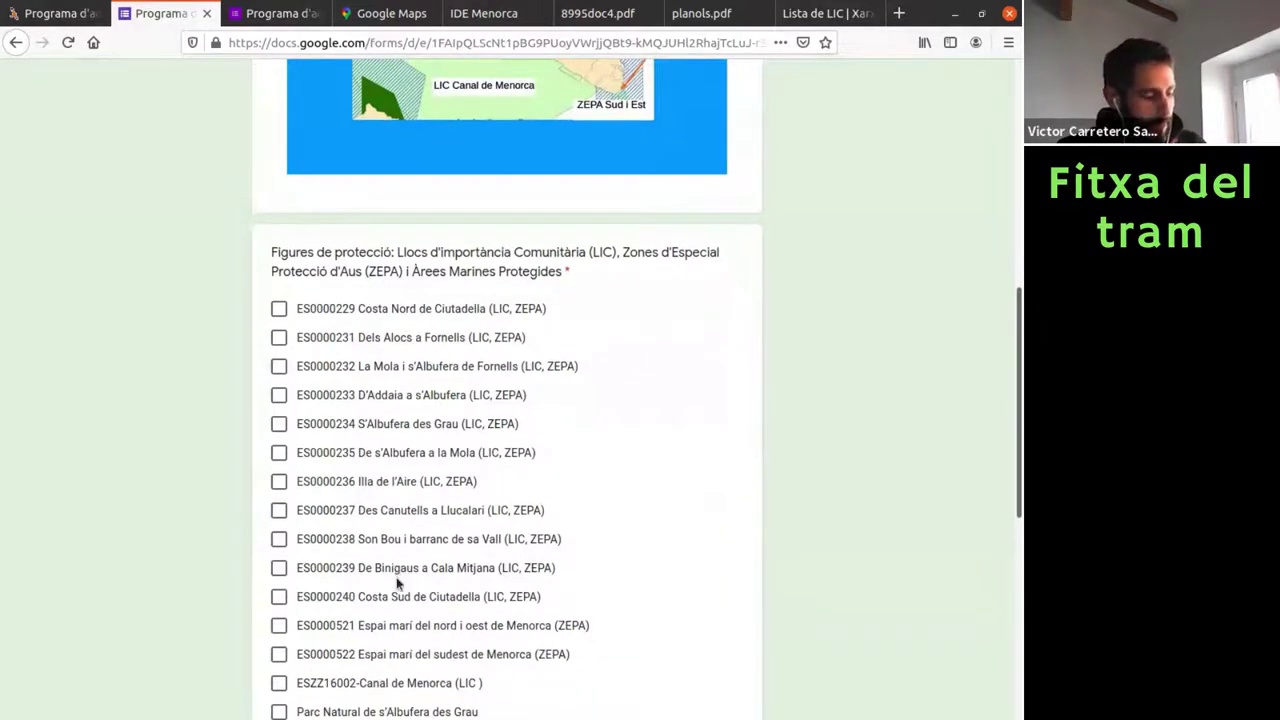
pyautogui.scroll(2, 483, 512)
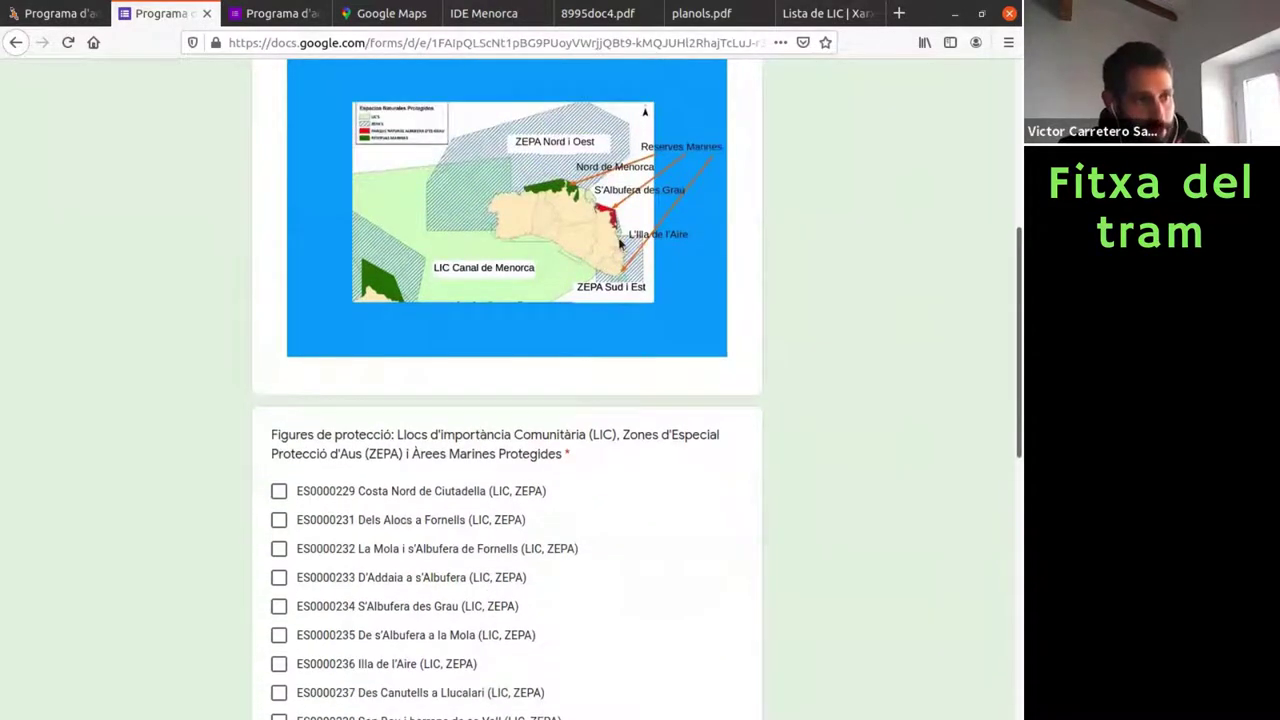
pyautogui.scroll(-2, 485, 665)
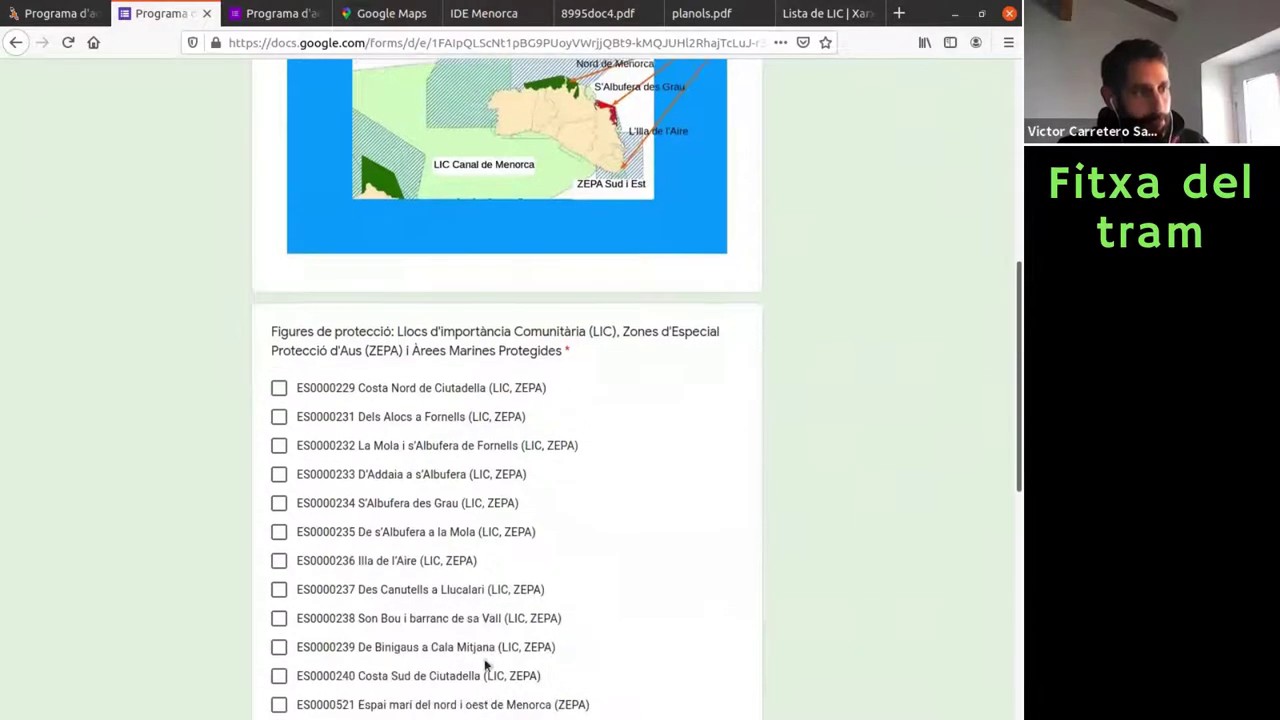
pyautogui.scroll(-2, 485, 665)
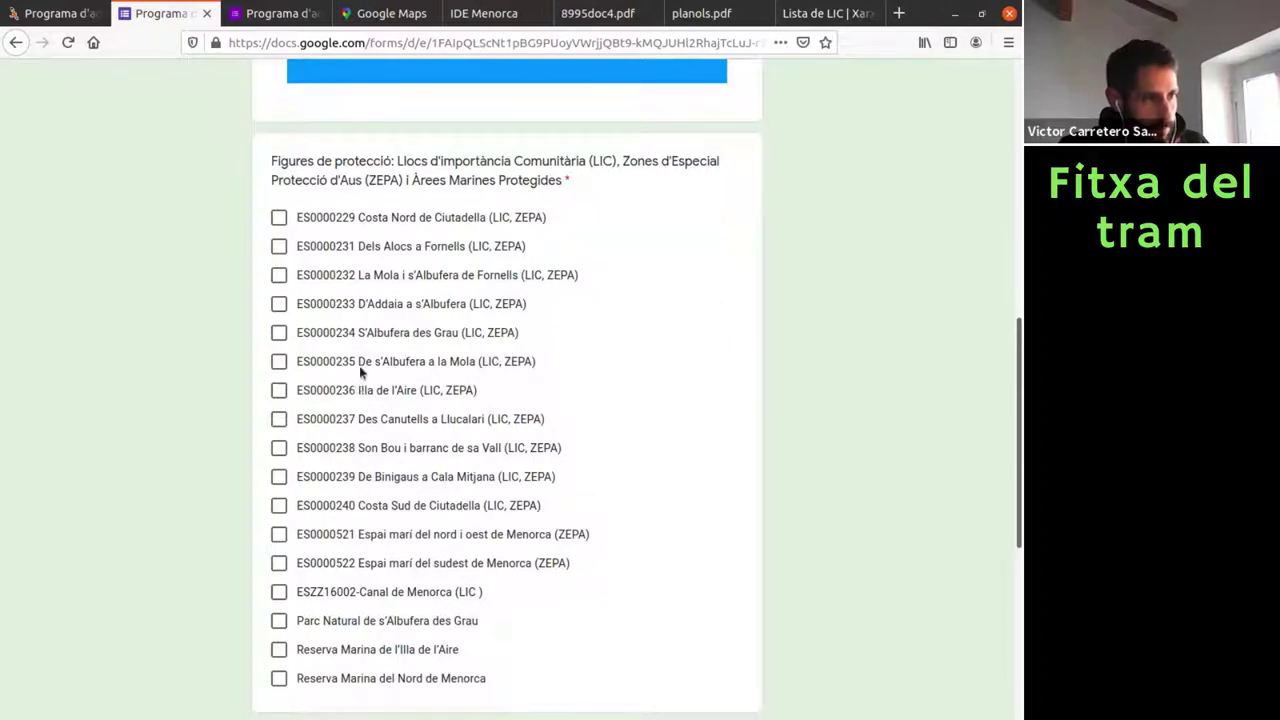
pyautogui.click(279, 362)
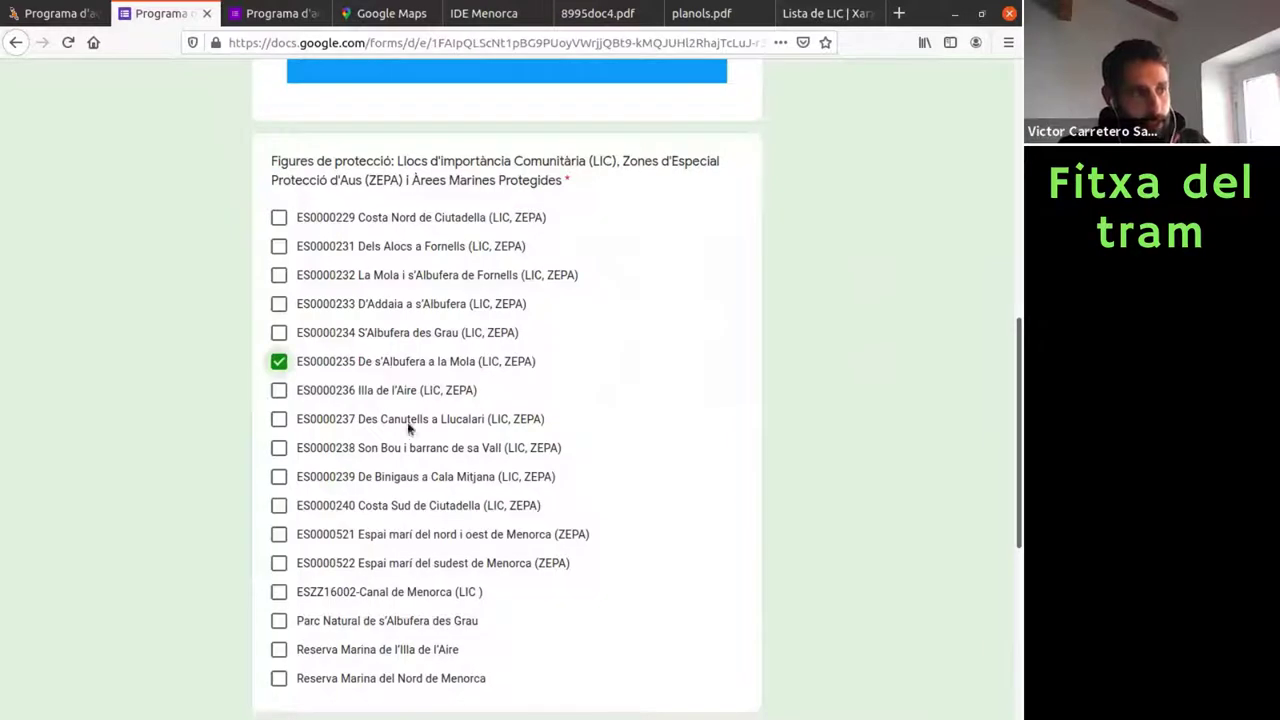
pyautogui.click(279, 391)
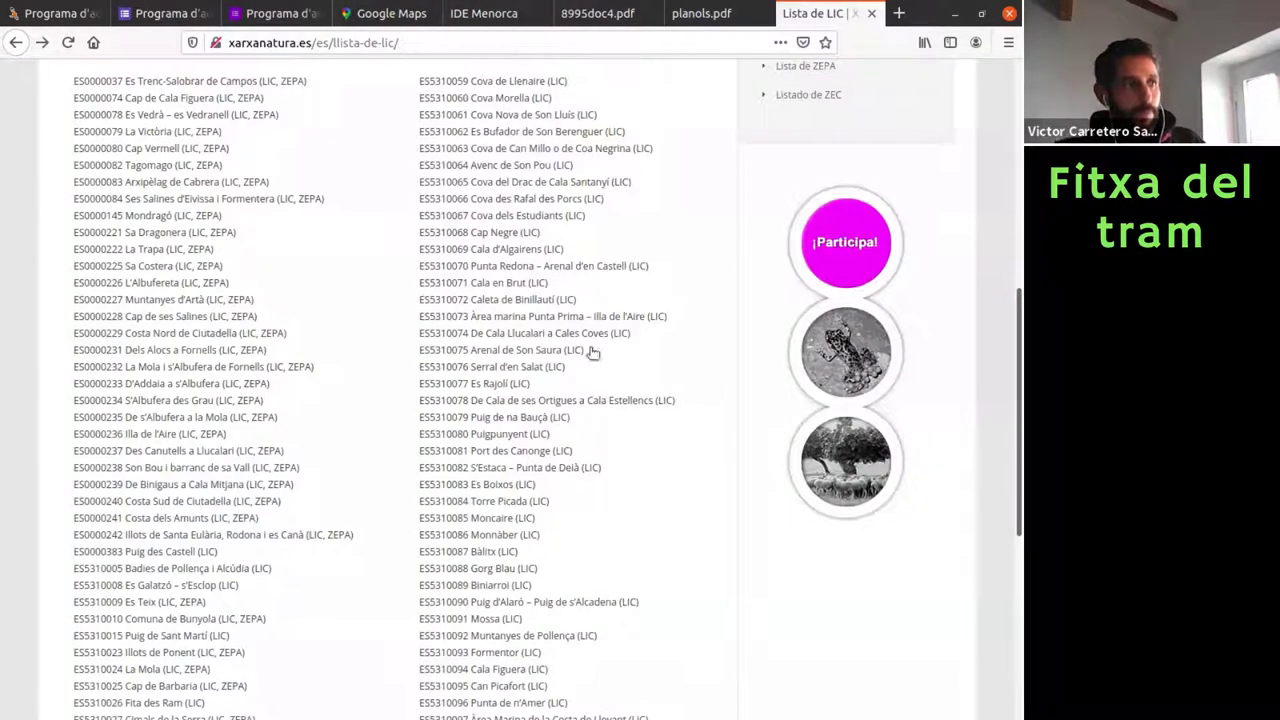
# From the "lics i zepas de Menorca" search results, open Xarxa Natura's Lista de LIC and view the ES0000235 De s'Albufera a la Mola map
pyautogui.click(16, 42)
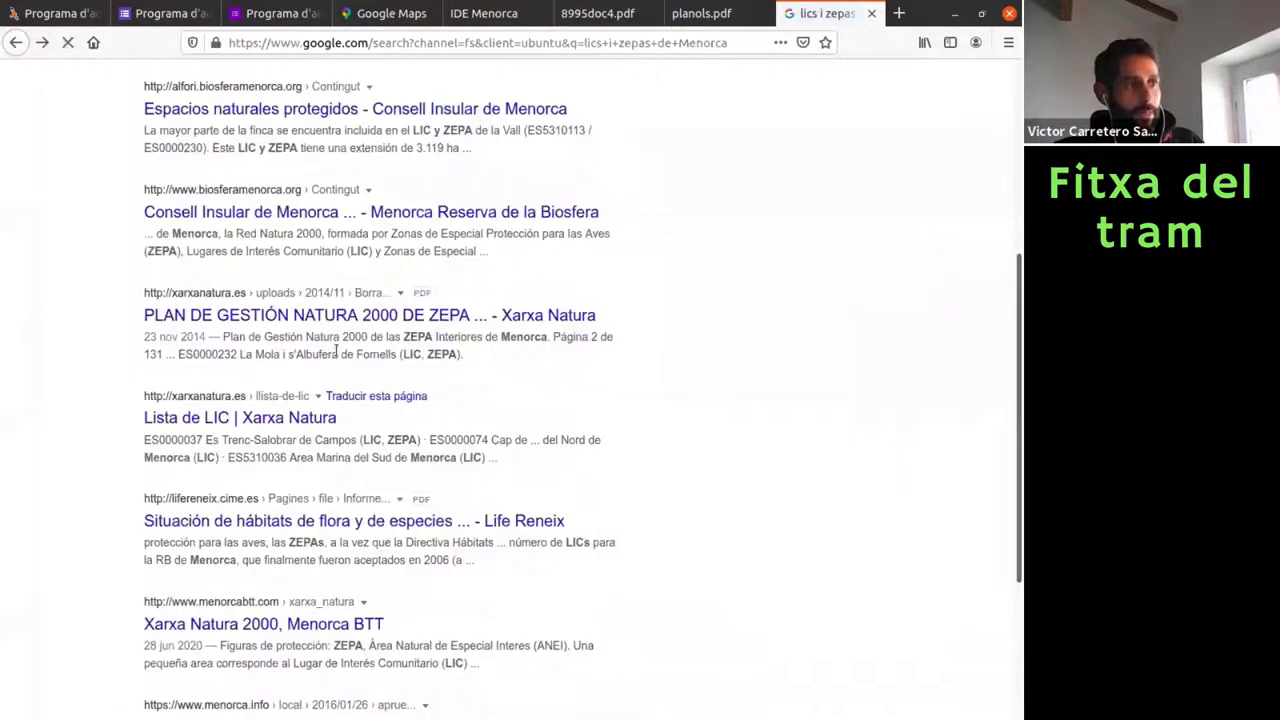
pyautogui.scroll(5, 300, 400)
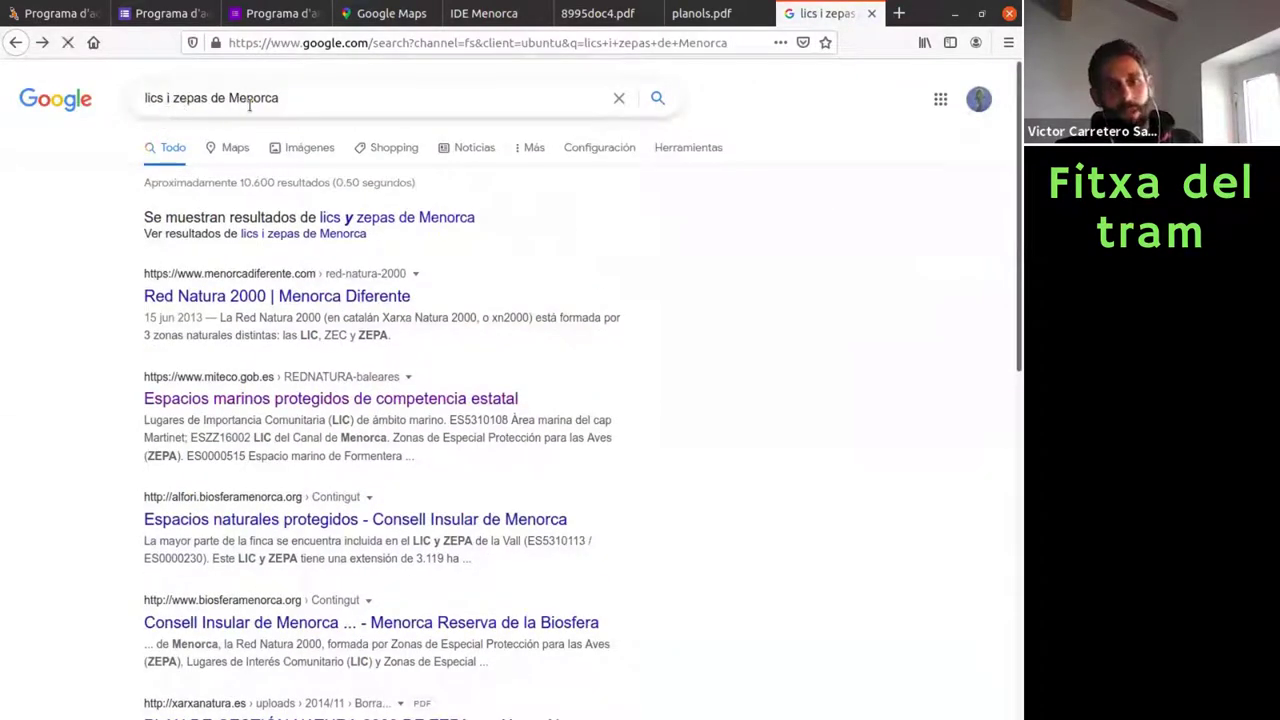
pyautogui.scroll(-5, 294, 400)
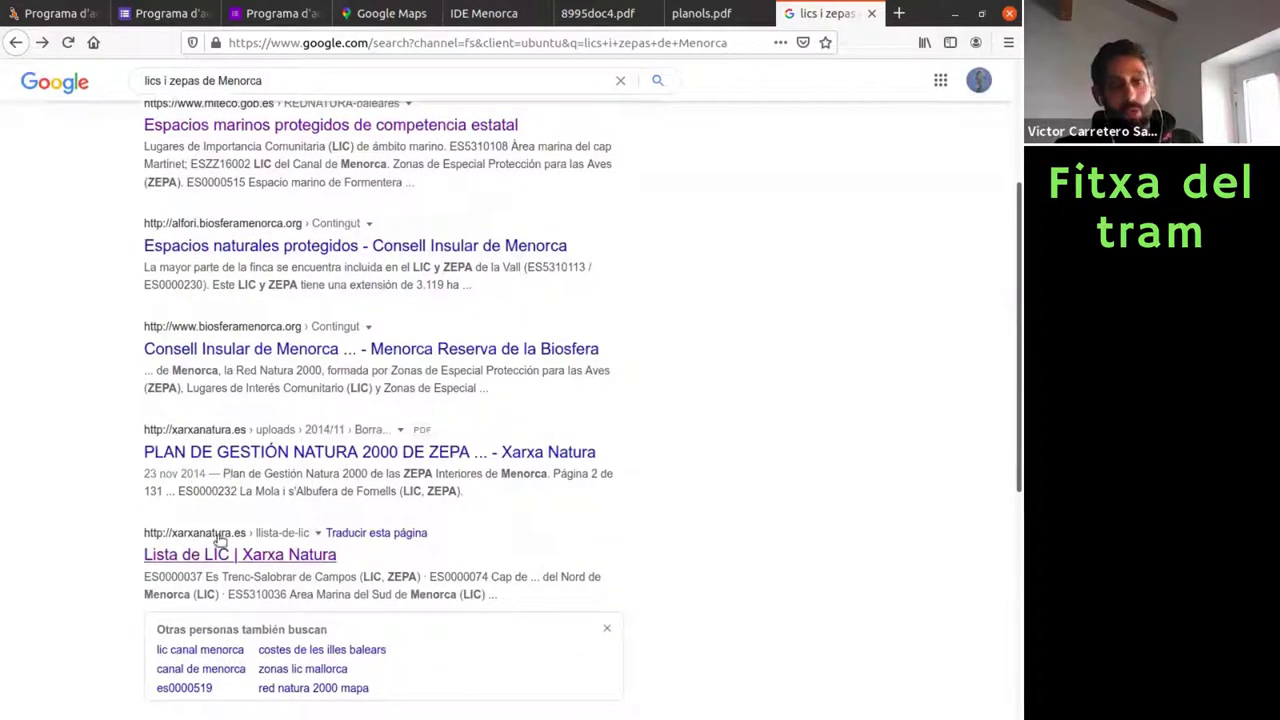
pyautogui.click(185, 558)
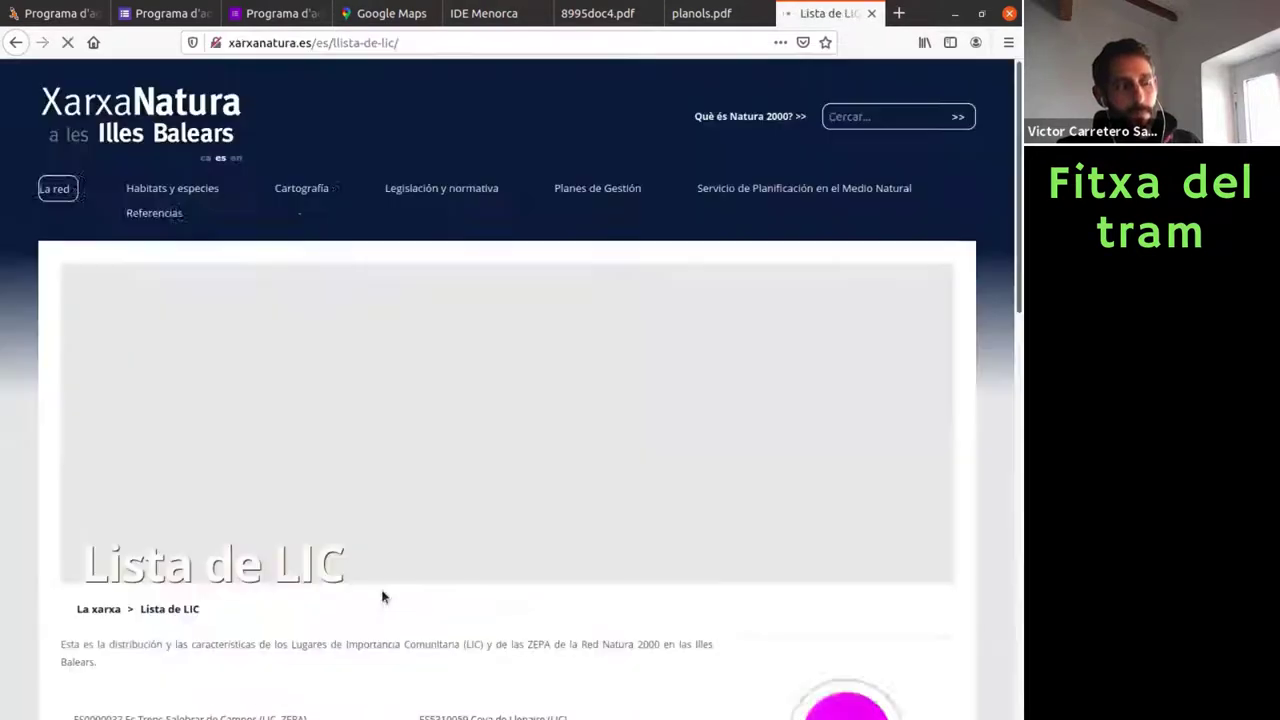
pyautogui.scroll(-4, 415, 546)
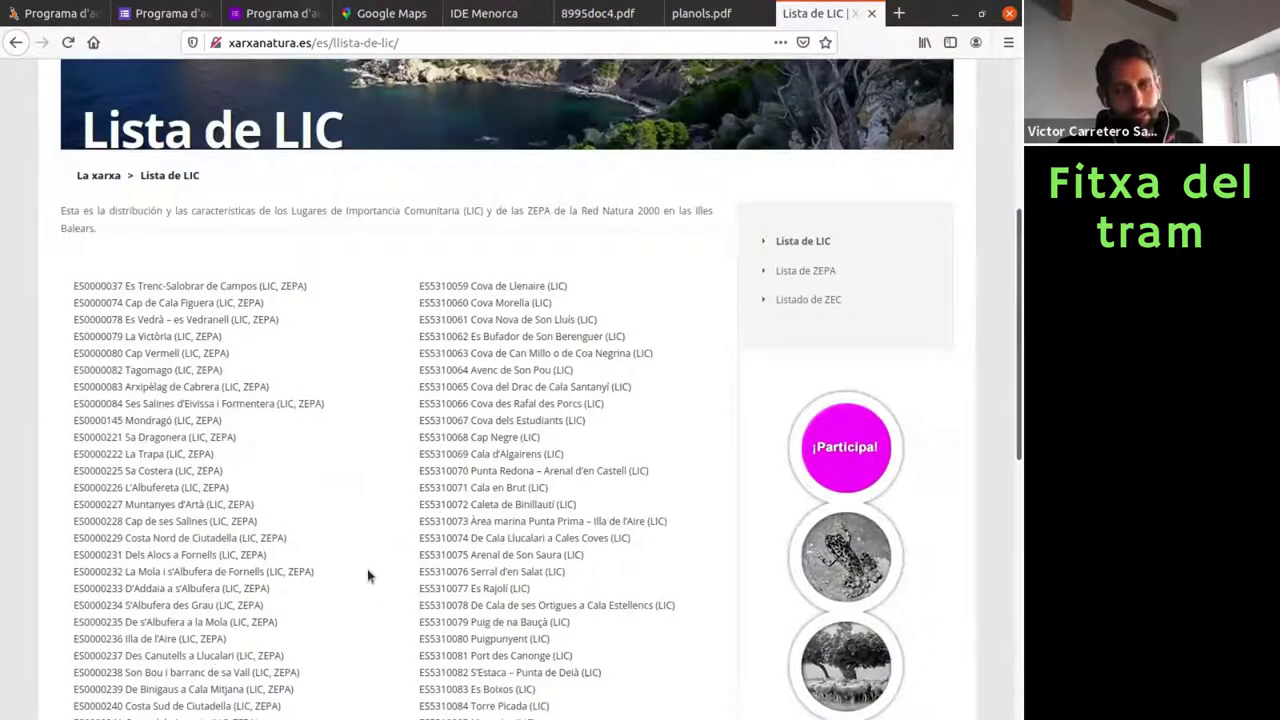
pyautogui.scroll(-2, 367, 575)
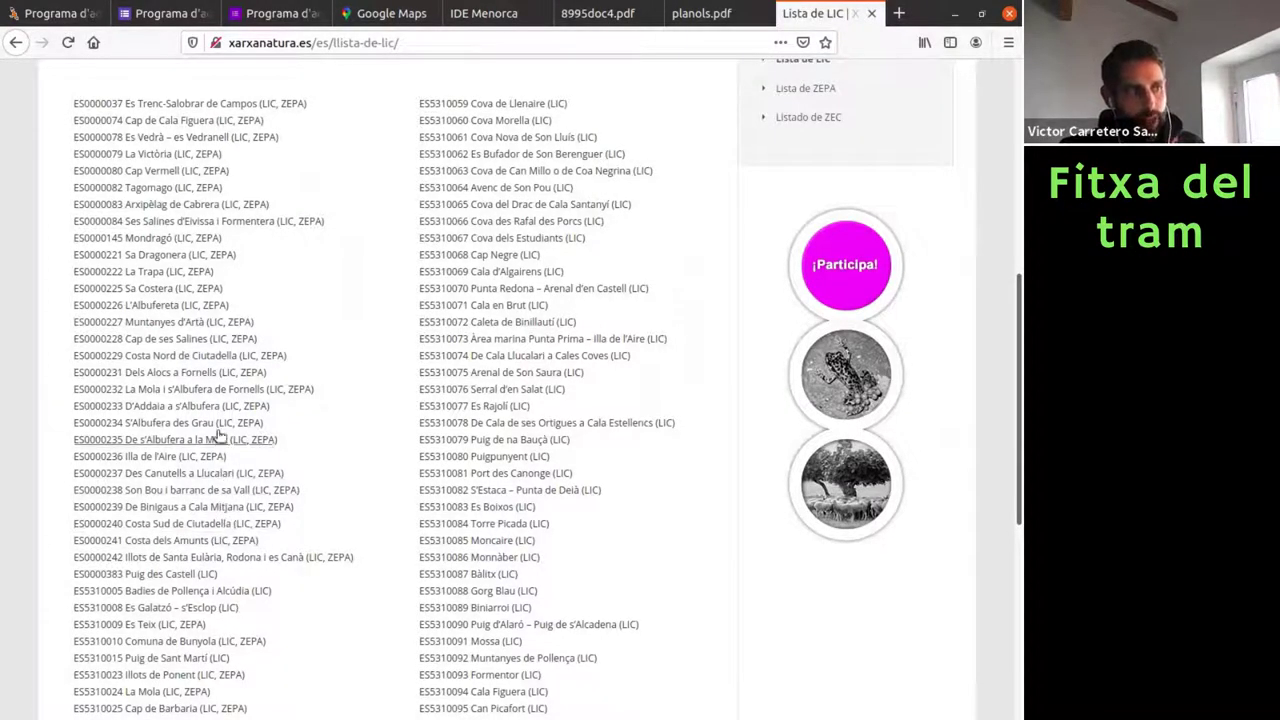
pyautogui.click(200, 444)
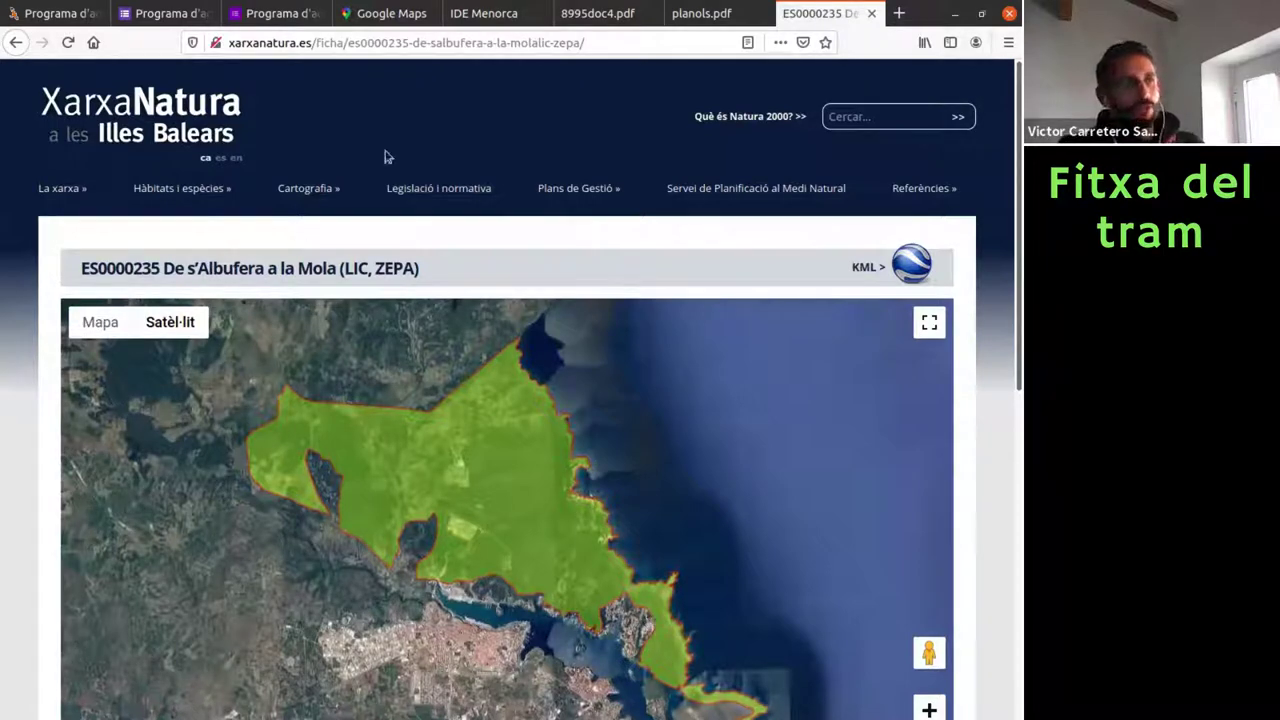
# Back in the form, select Camí de Cavalls, Edificacions, Roques and Sistema dunar for Composició de la part posterior del tram
pyautogui.click(160, 13)
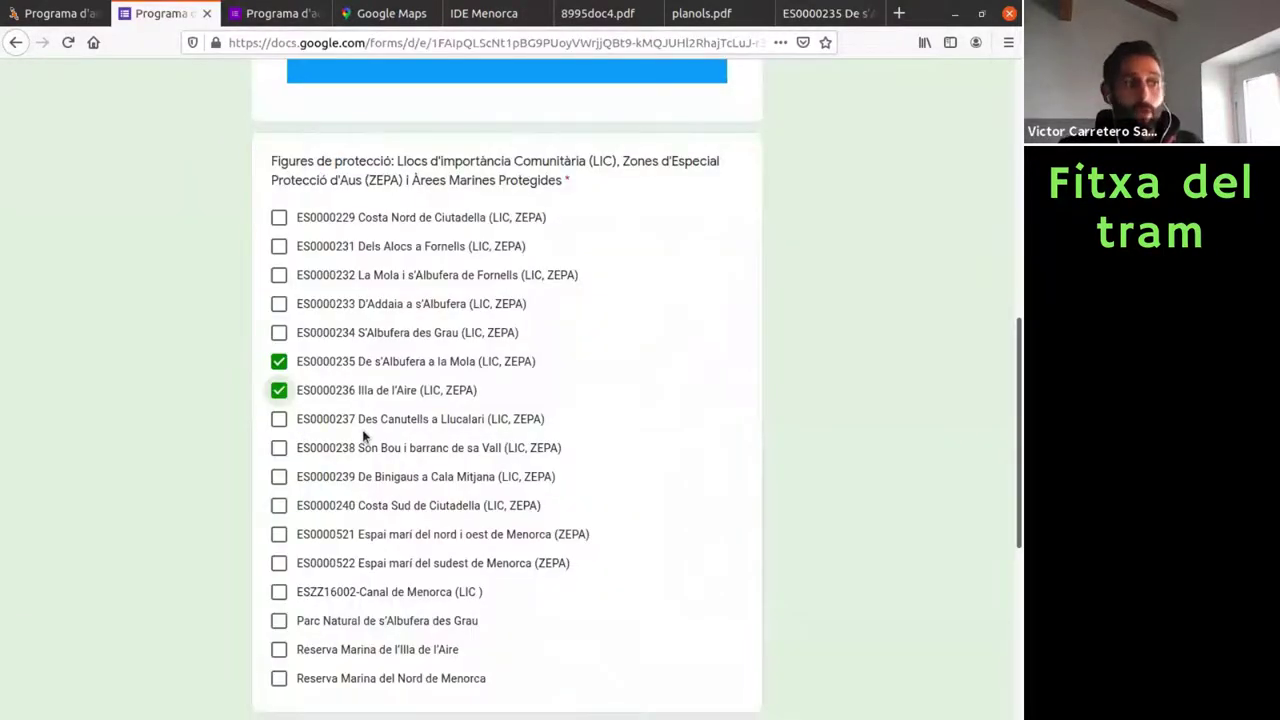
pyautogui.scroll(-5, 362, 429)
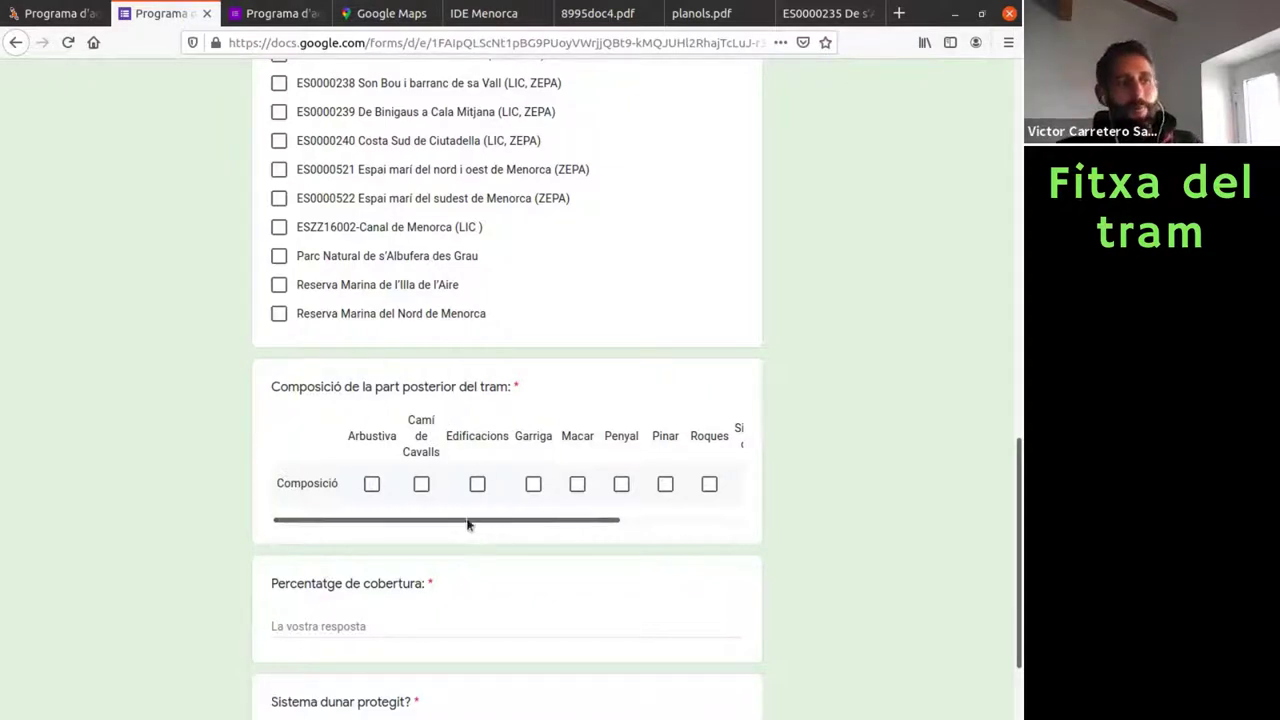
pyautogui.moveTo(464, 521); pyautogui.dragTo(624, 519)
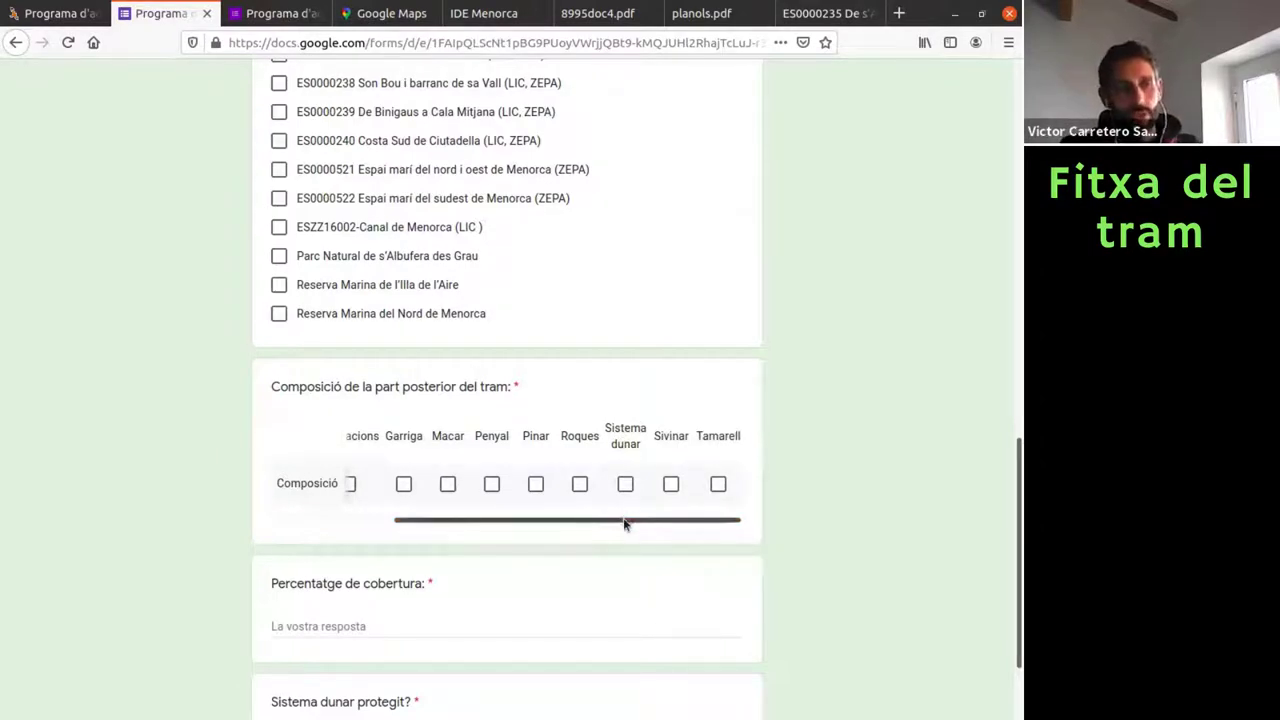
pyautogui.moveTo(624, 523); pyautogui.dragTo(500, 526)
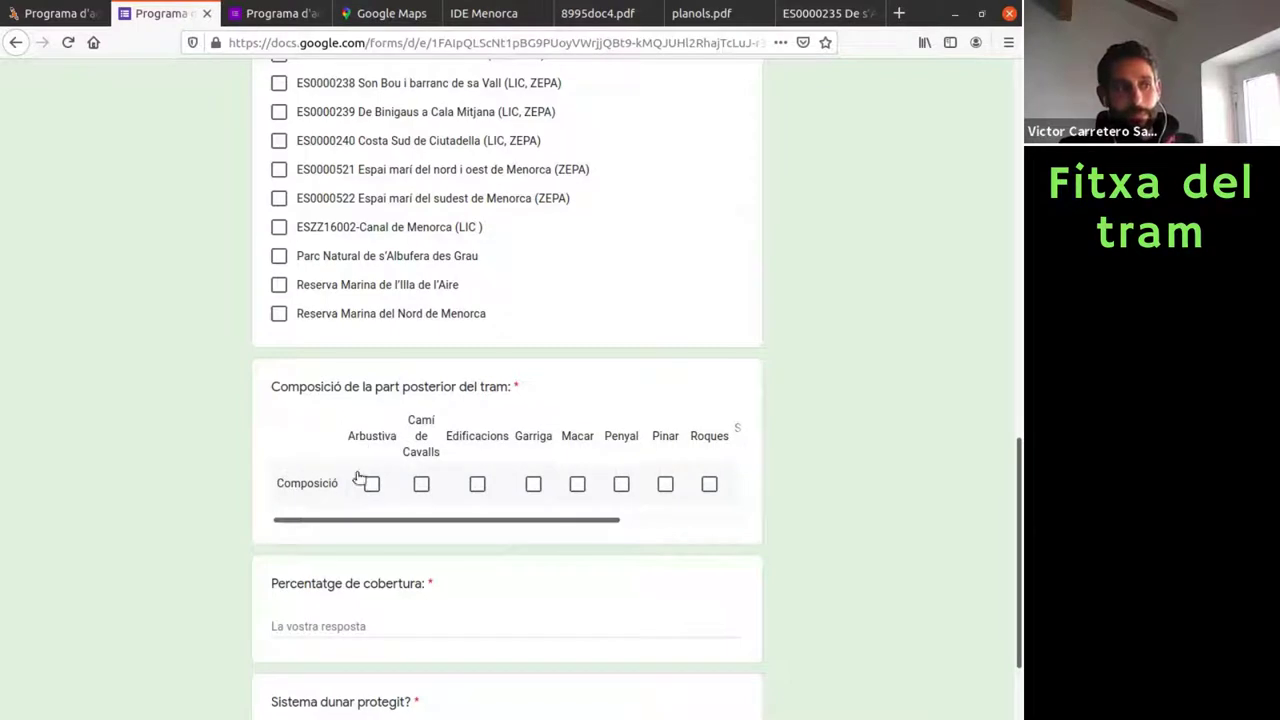
pyautogui.click(421, 485)
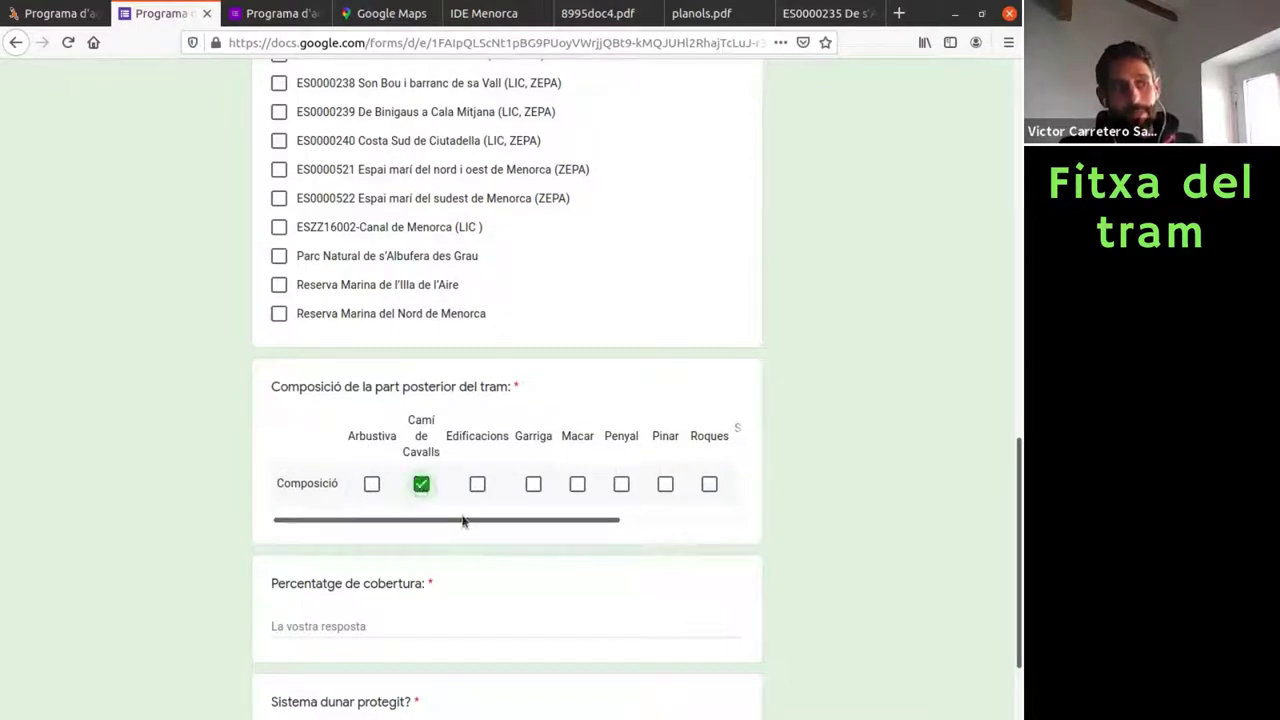
pyautogui.click(478, 486)
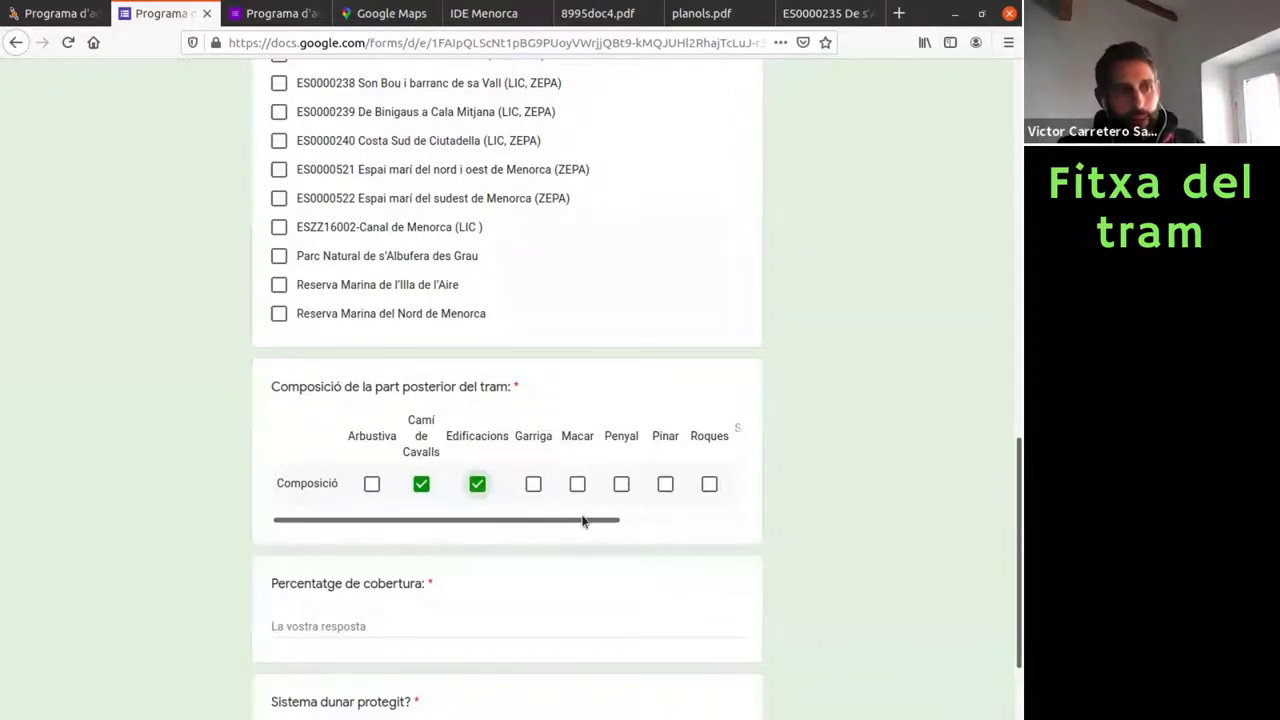
pyautogui.moveTo(583, 520); pyautogui.dragTo(669, 522)
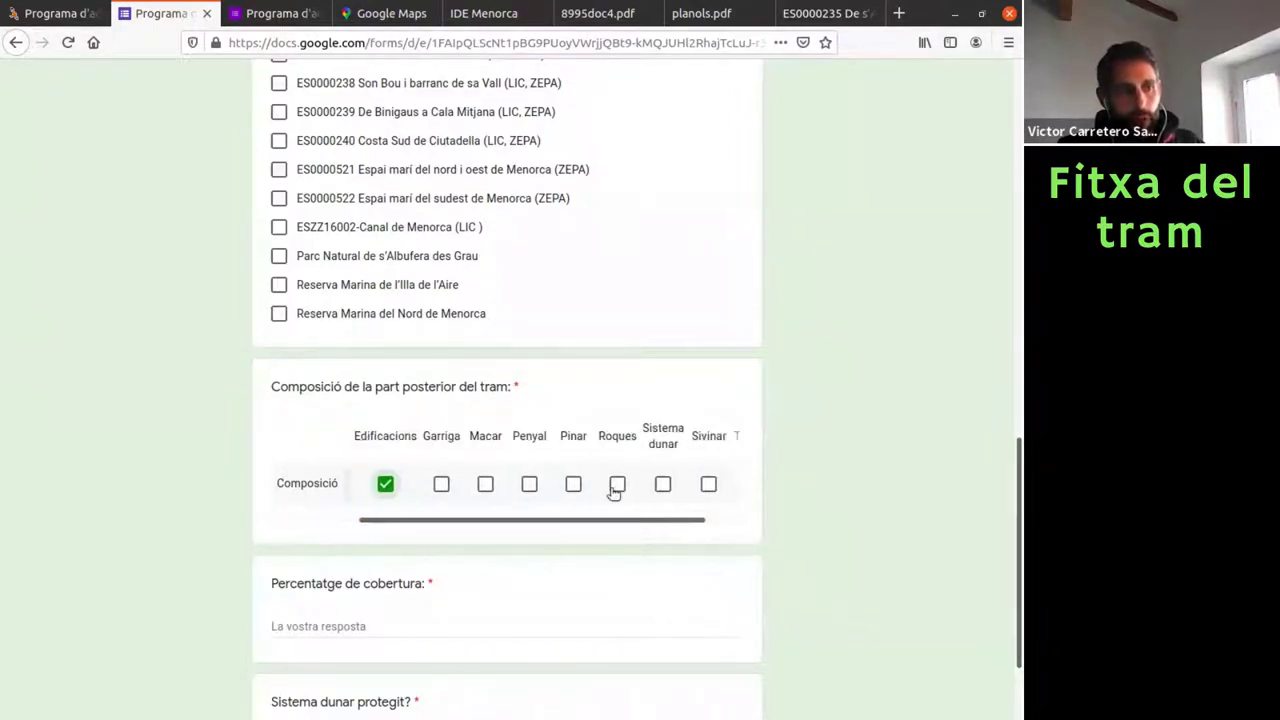
pyautogui.click(617, 484)
pyautogui.click(661, 485)
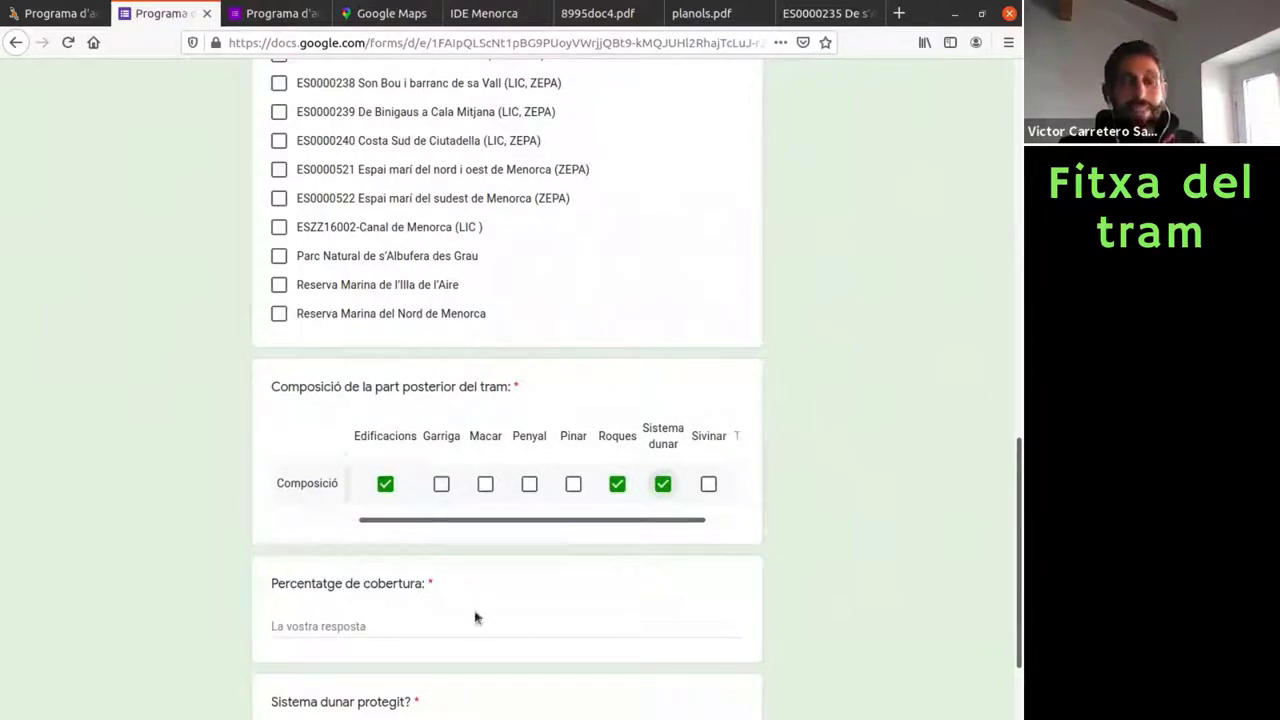
# Check the beach on Google Maps and fill in Percentatge de cobertura with "sistema dunar 70%, Roques 29% i Camí de cavalls 1%"
pyautogui.click(302, 624)
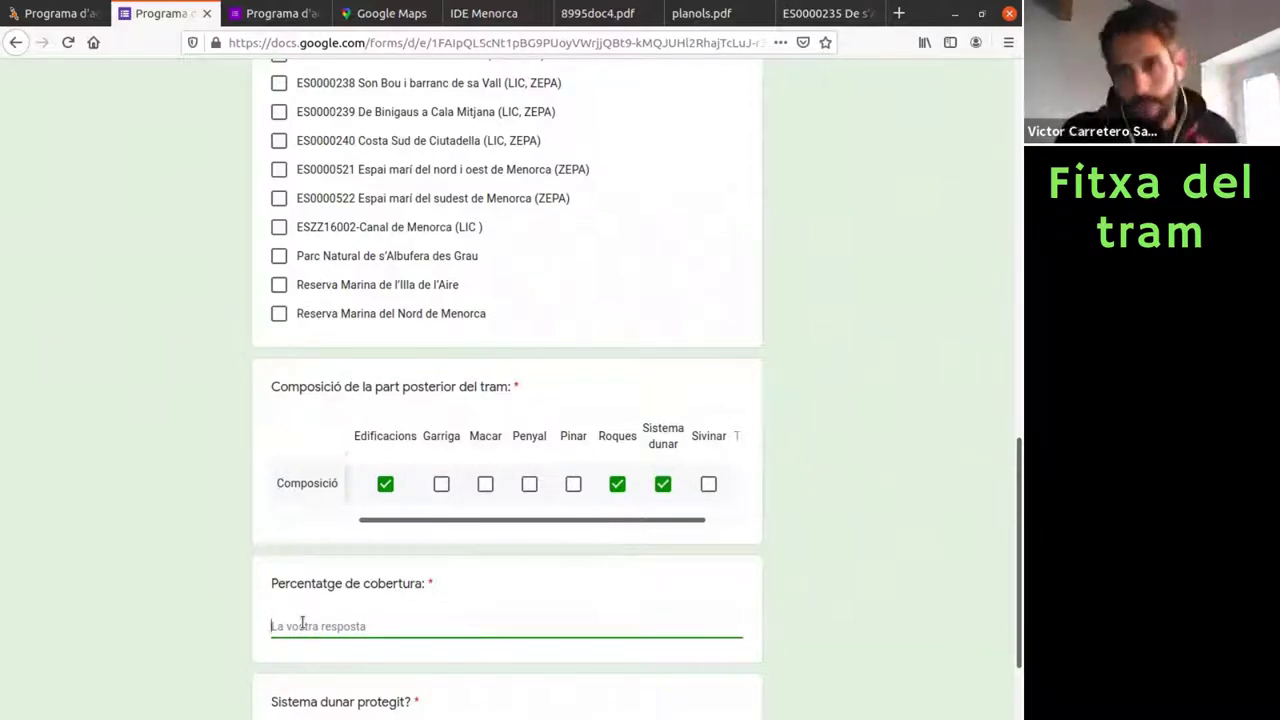
pyautogui.click(397, 14)
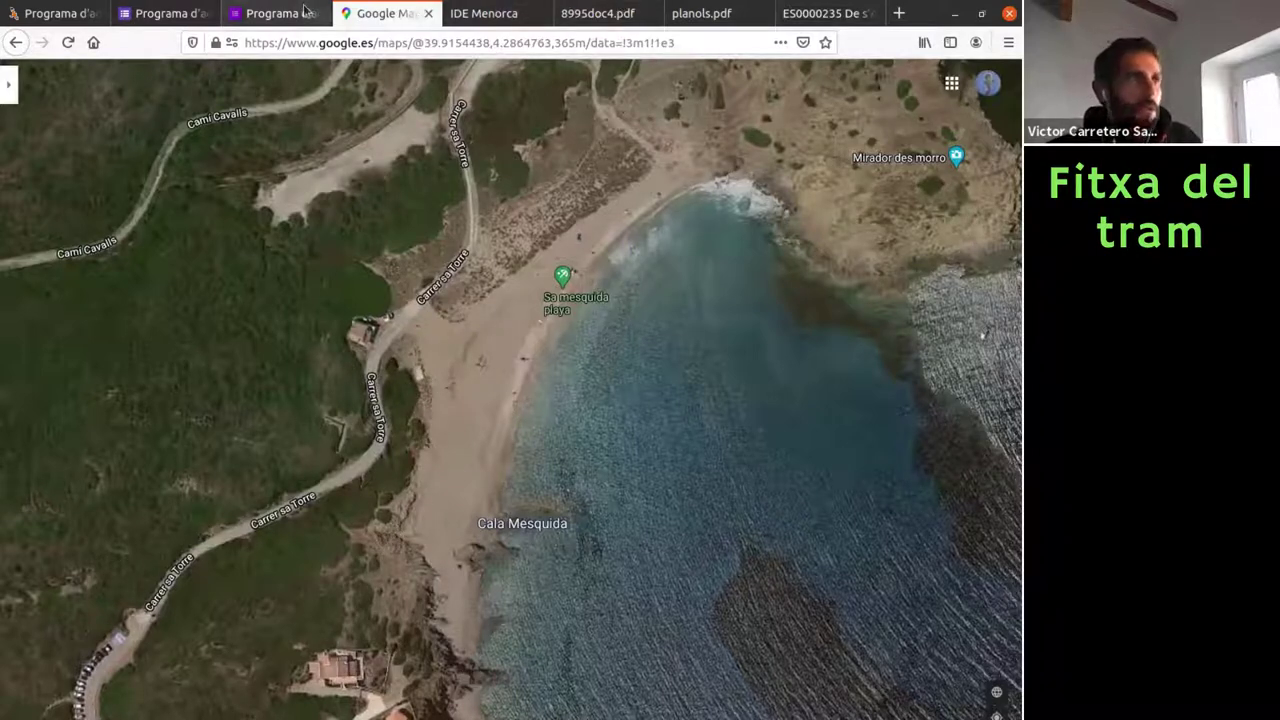
pyautogui.click(195, 14)
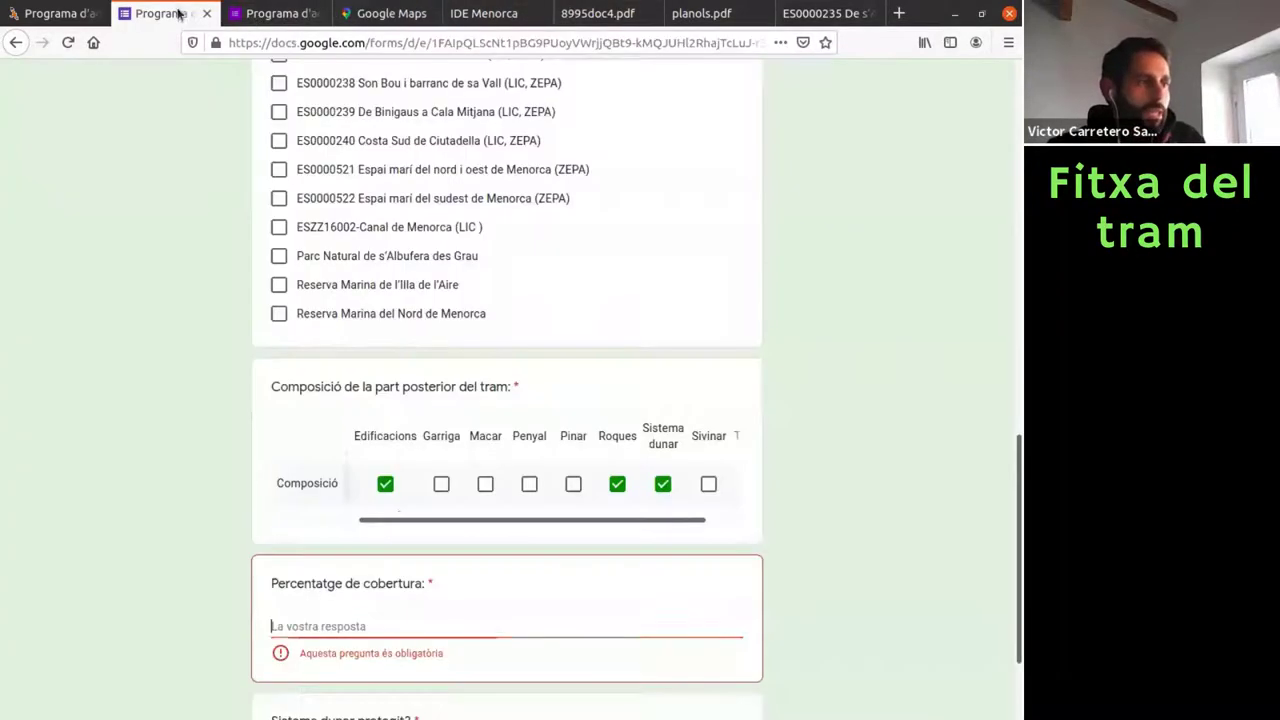
pyautogui.click(328, 624)
pyautogui.write('sistema dunar 70%')
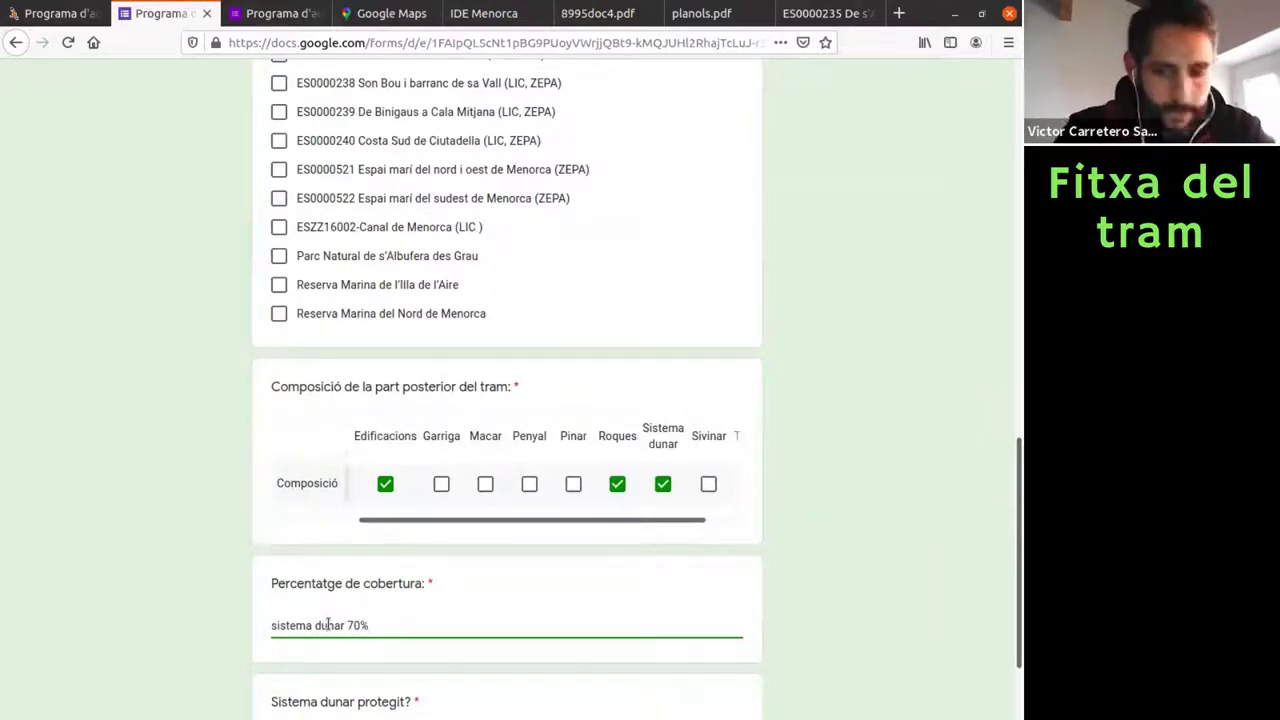
pyautogui.write(',')
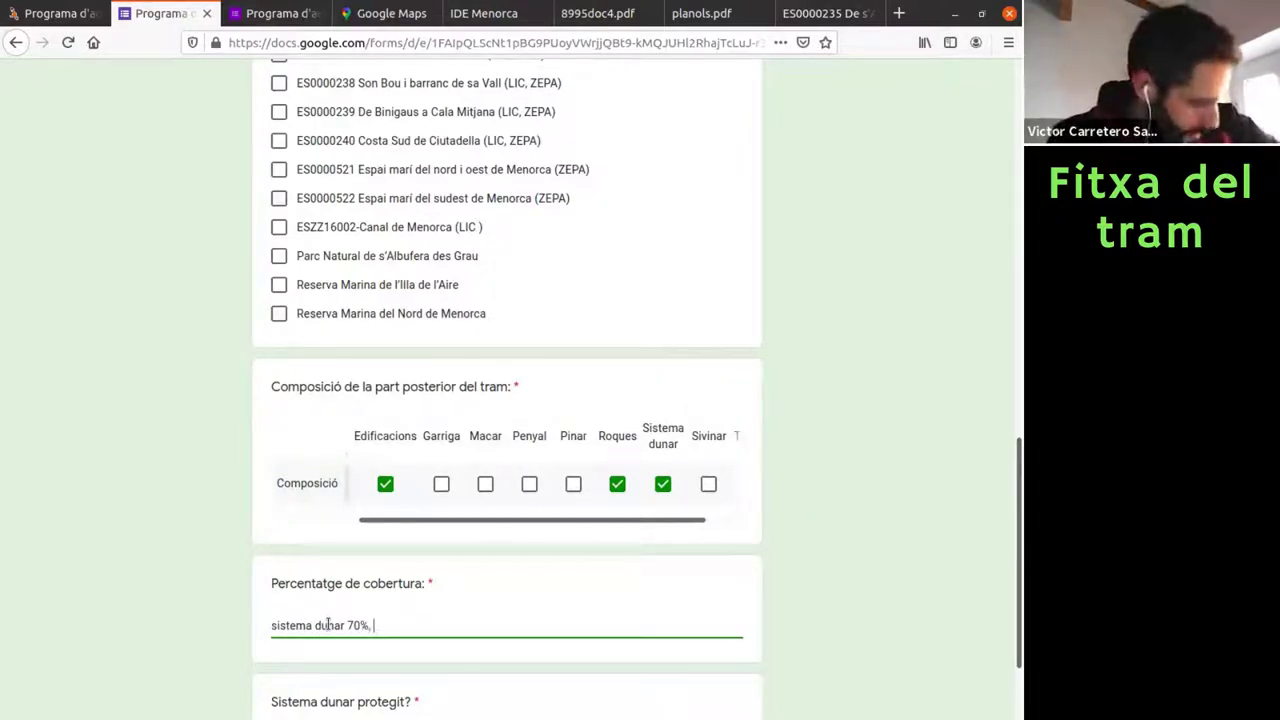
pyautogui.write(' Roque')
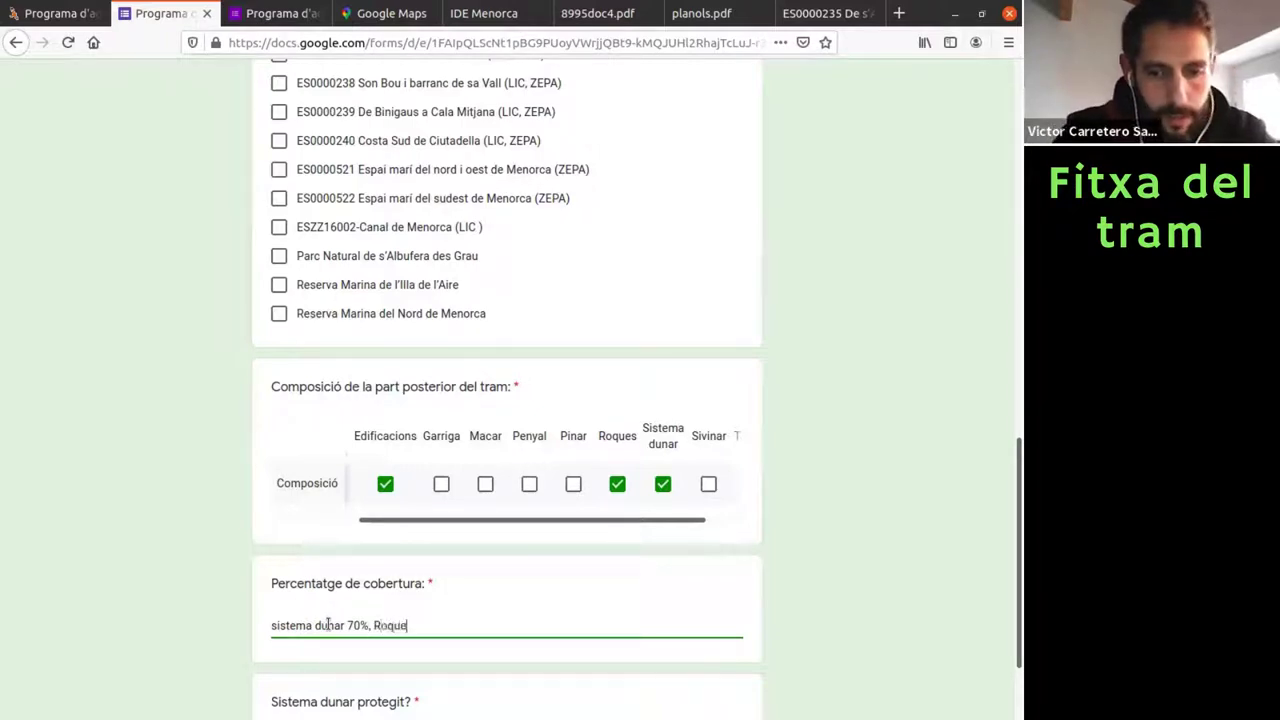
pyautogui.write('s 29% i Camí de cavalls 1%')
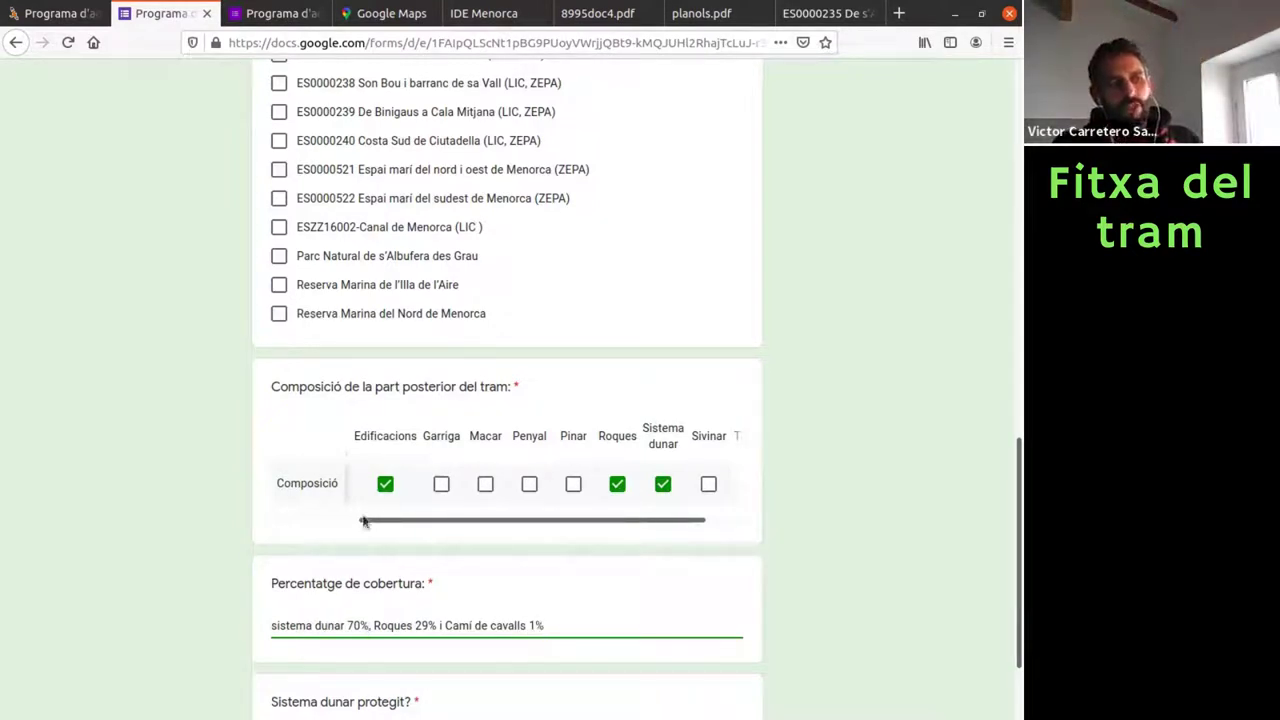
# Review the Cala Mesquida satellite view in Google Maps and answer Si to Sistema dunar protegit? in the form
pyautogui.moveTo(366, 521); pyautogui.dragTo(343, 521)
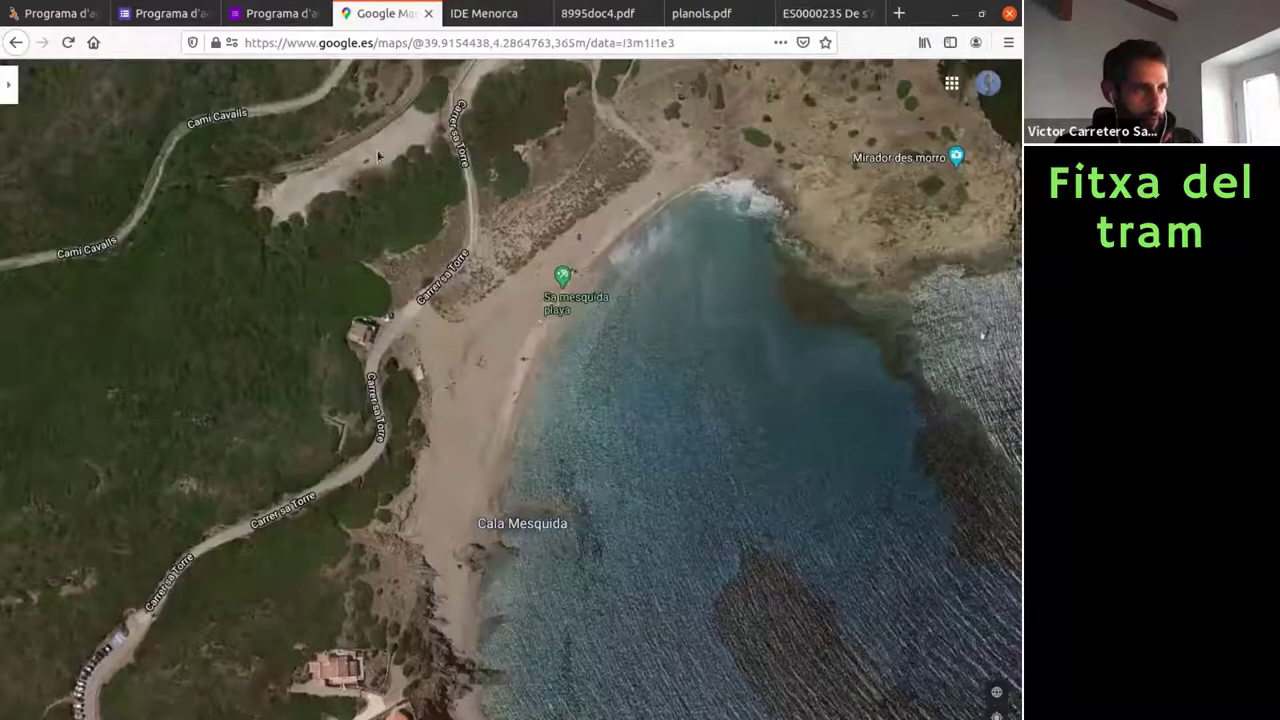
pyautogui.click(368, 13)
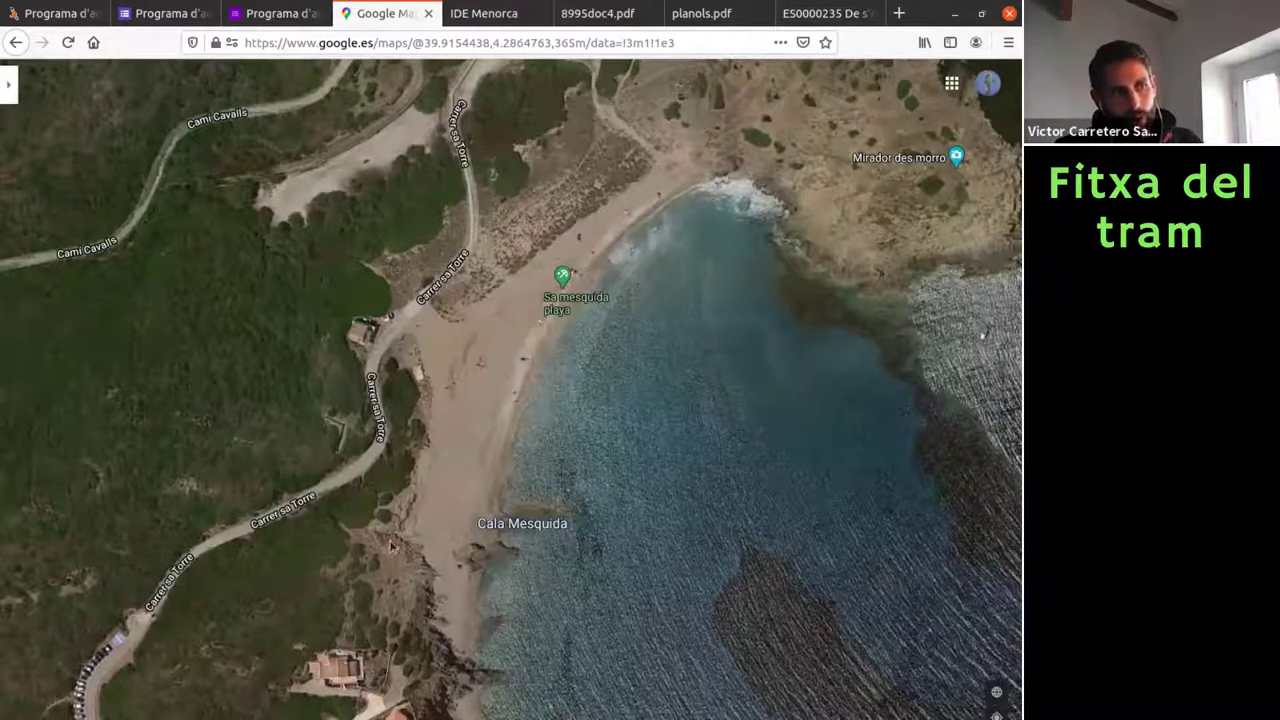
pyautogui.click(157, 20)
pyautogui.scroll(-5, 534, 604)
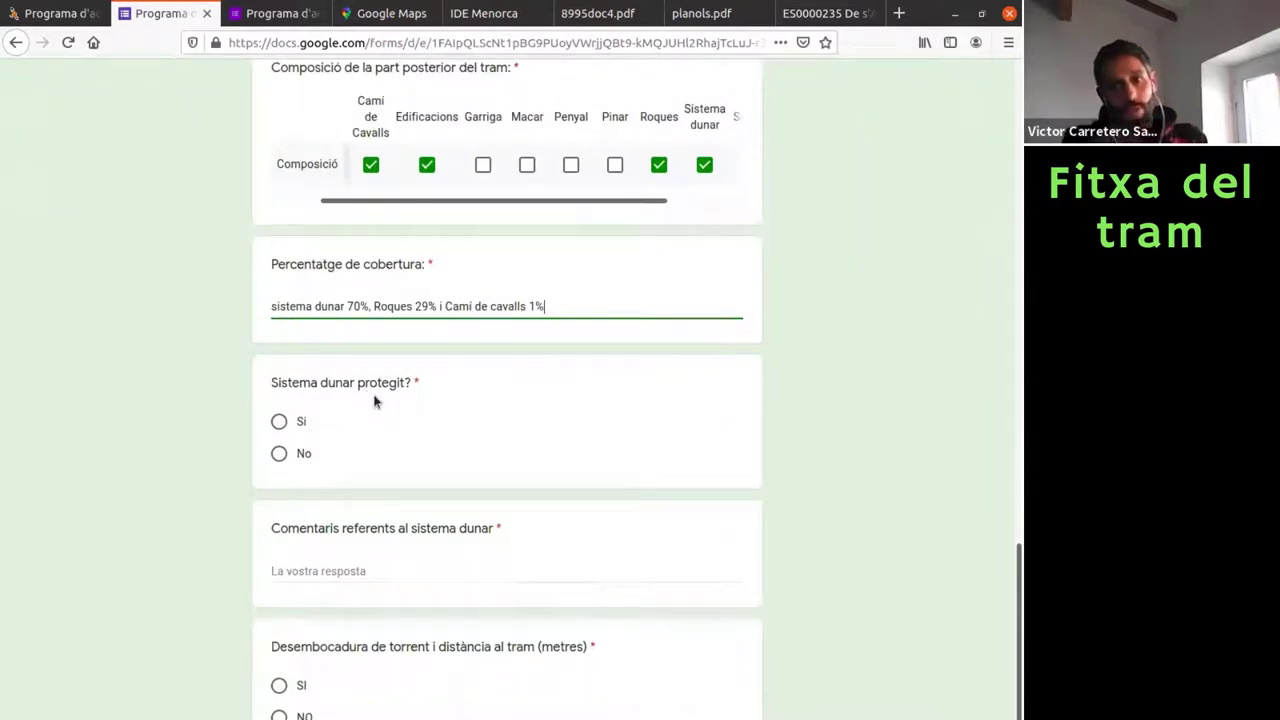
pyautogui.click(279, 423)
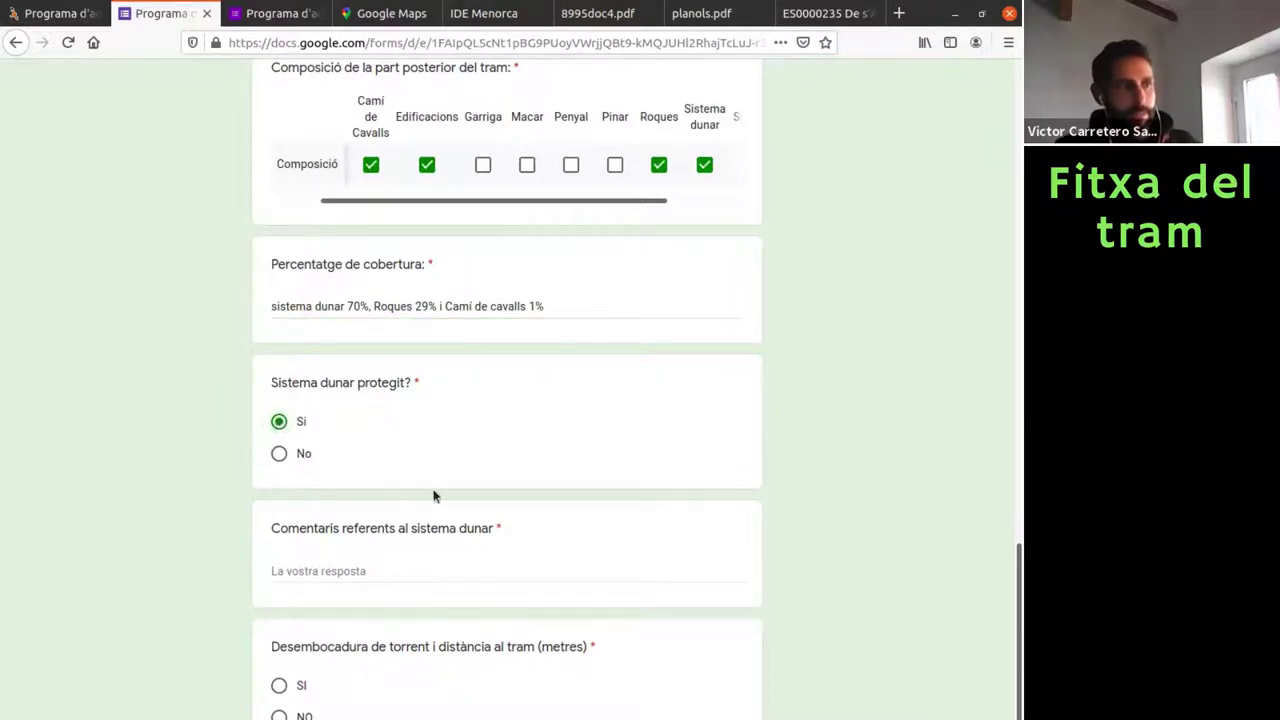
# Enter "No" in Comentaris referents al sistema dunar
pyautogui.scroll(-3, 350, 495)
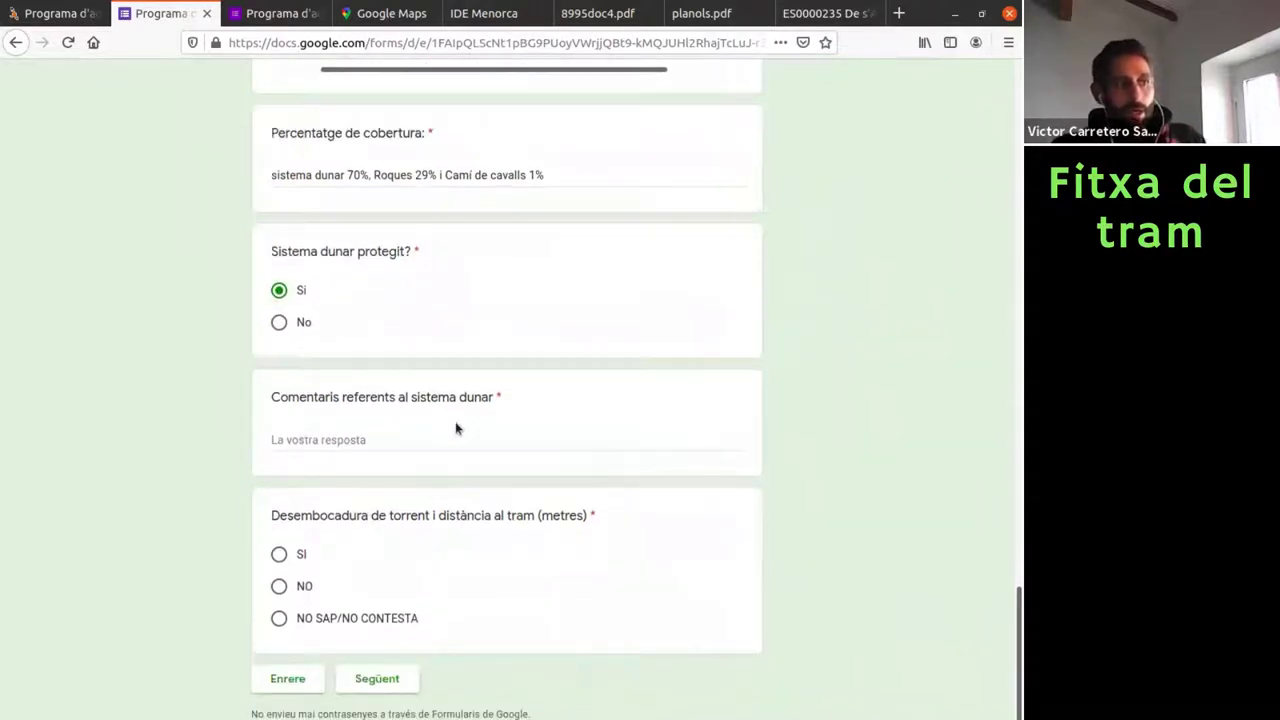
pyautogui.click(323, 443)
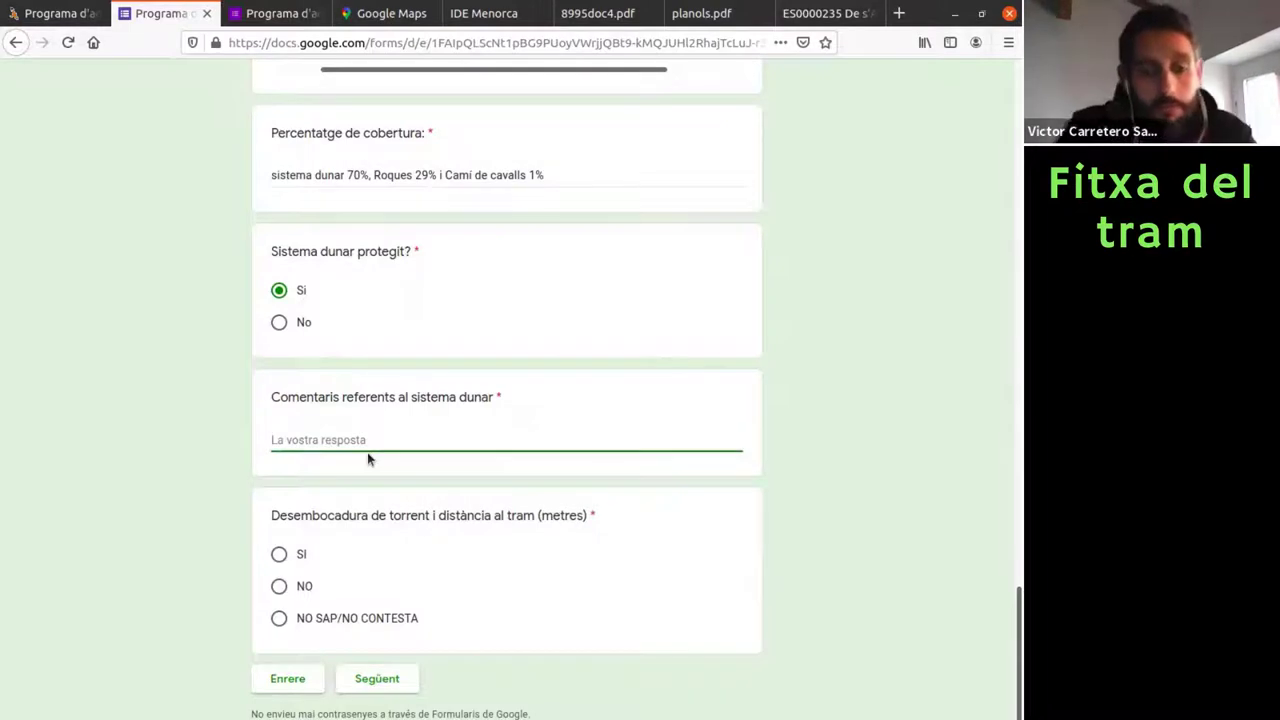
pyautogui.write('No')
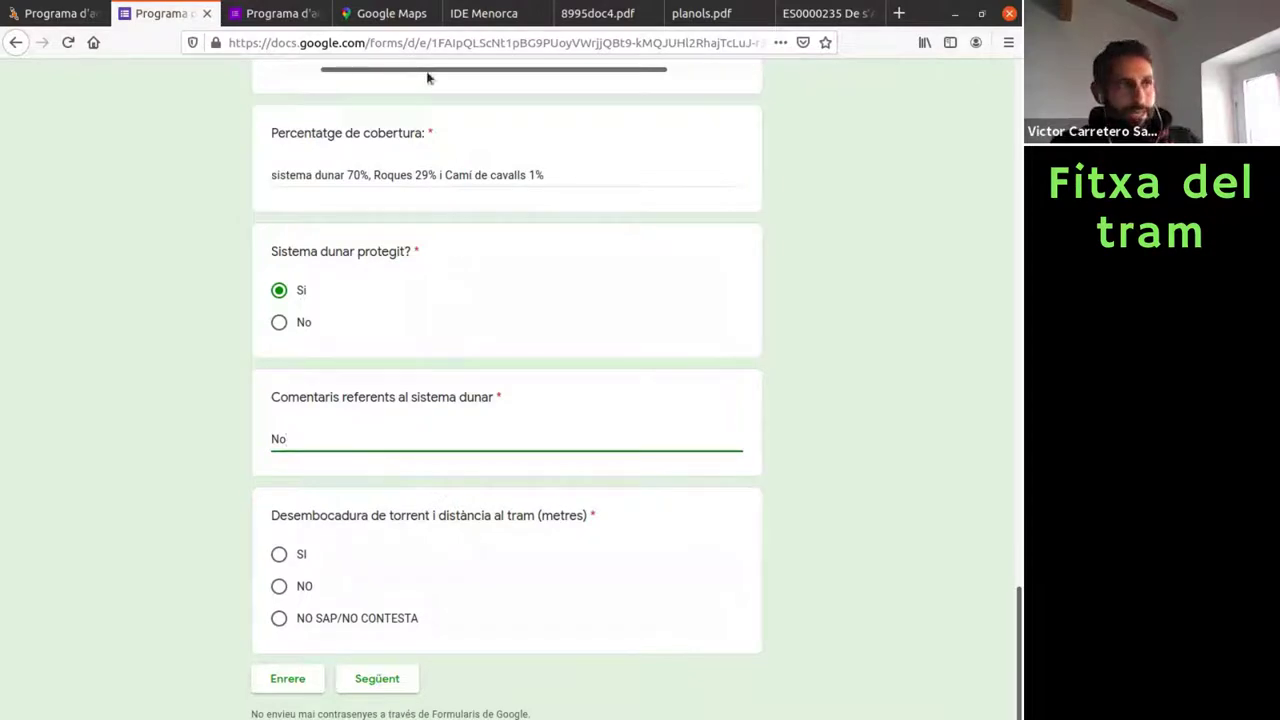
# In Google Maps, examine the coast south of Cala Mesquida around Sa Rinconada for a torrent mouth near the beach
pyautogui.click(390, 14)
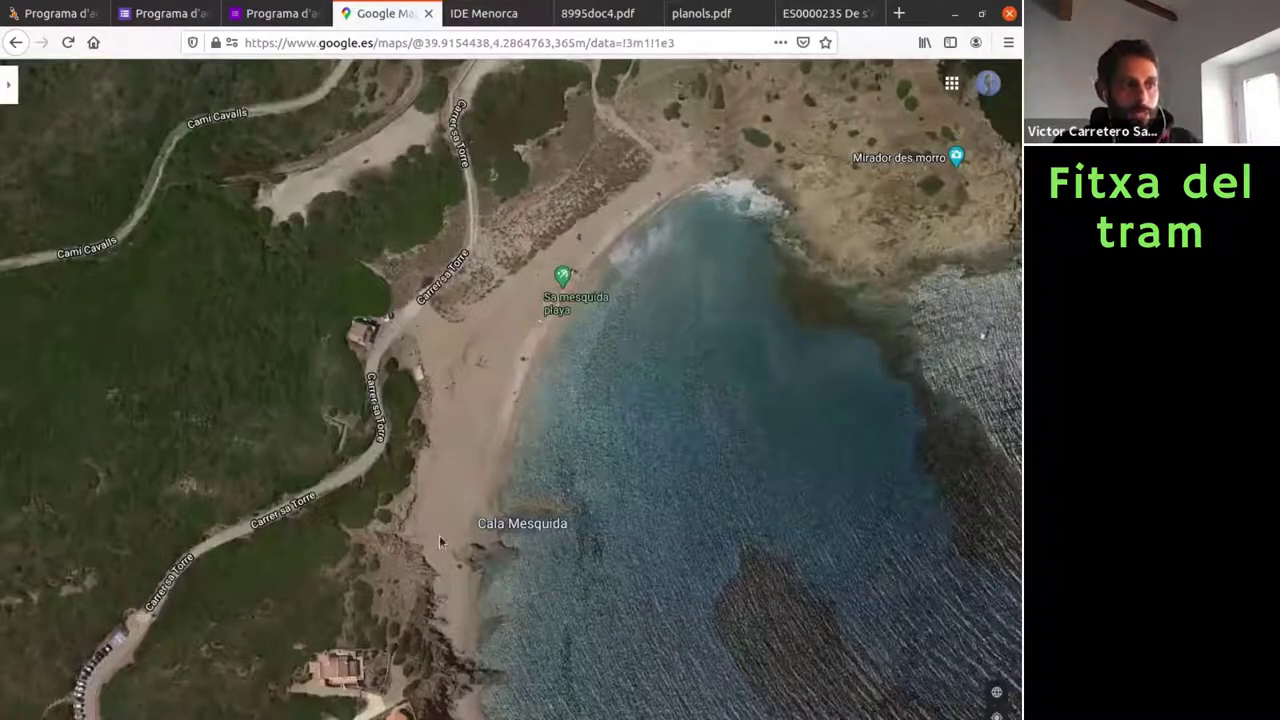
pyautogui.moveTo(439, 535); pyautogui.dragTo(449, 249)
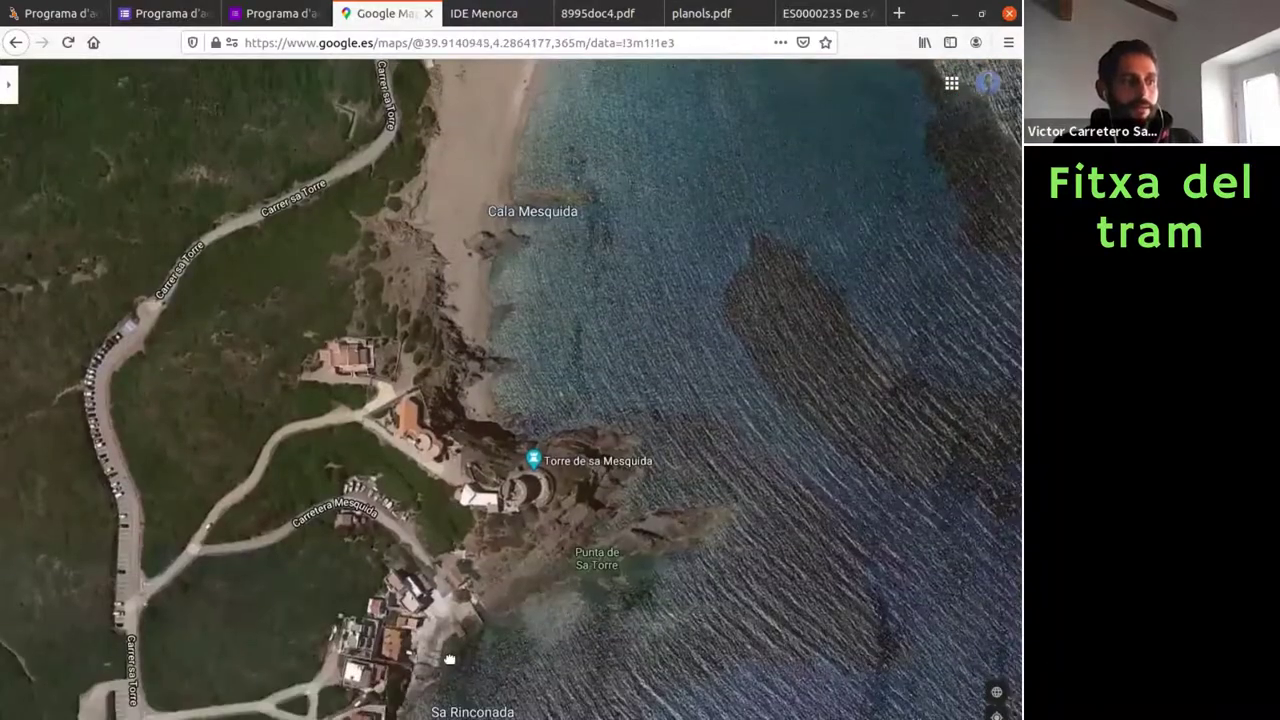
pyautogui.moveTo(450, 594); pyautogui.dragTo(456, 462)
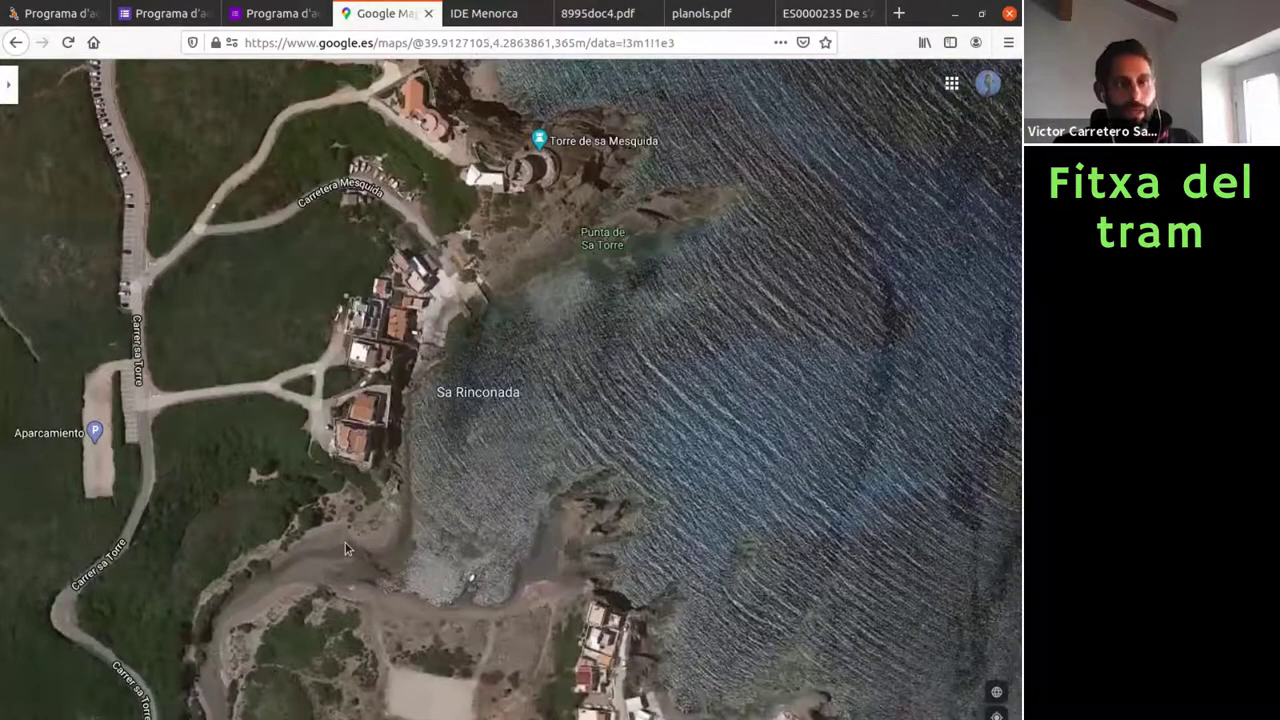
pyautogui.scroll(-3, 595, 268)
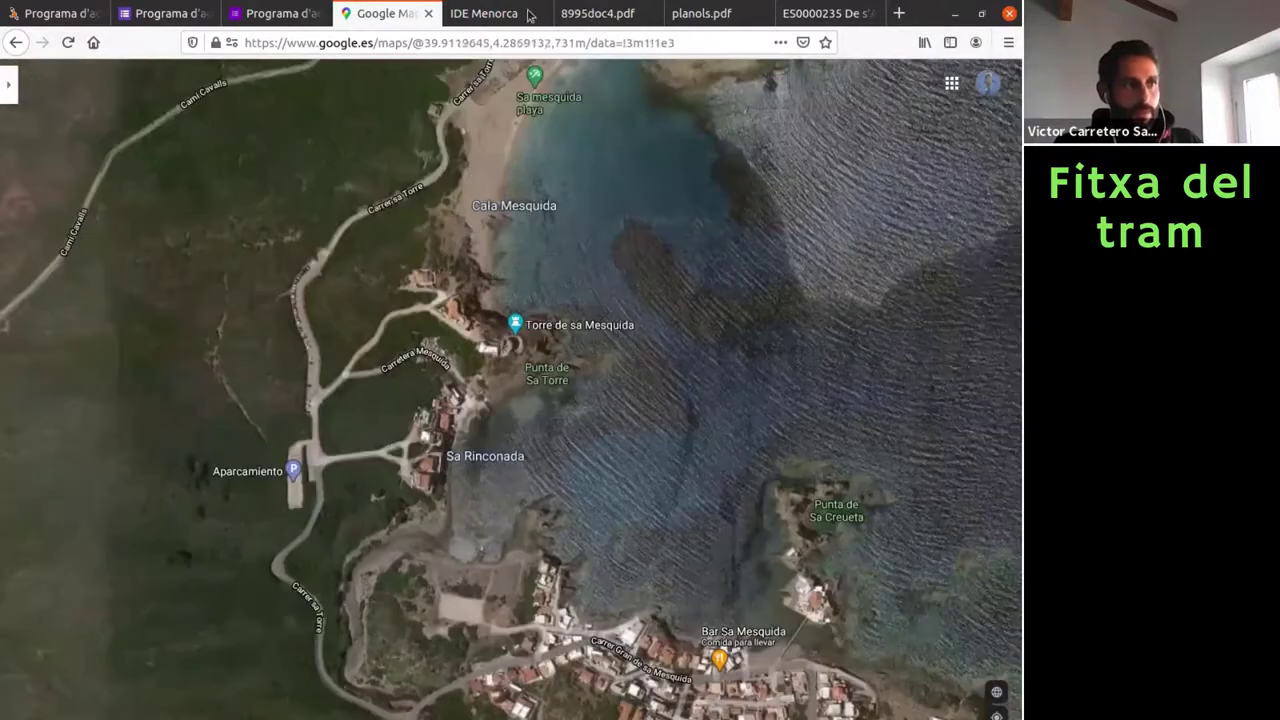
# In IDE Menorca, measure the distance from the torrent mouth at the southern cove to Cala Mesquida beach
pyautogui.click(518, 14)
pyautogui.moveTo(446, 553); pyautogui.dragTo(466, 337)
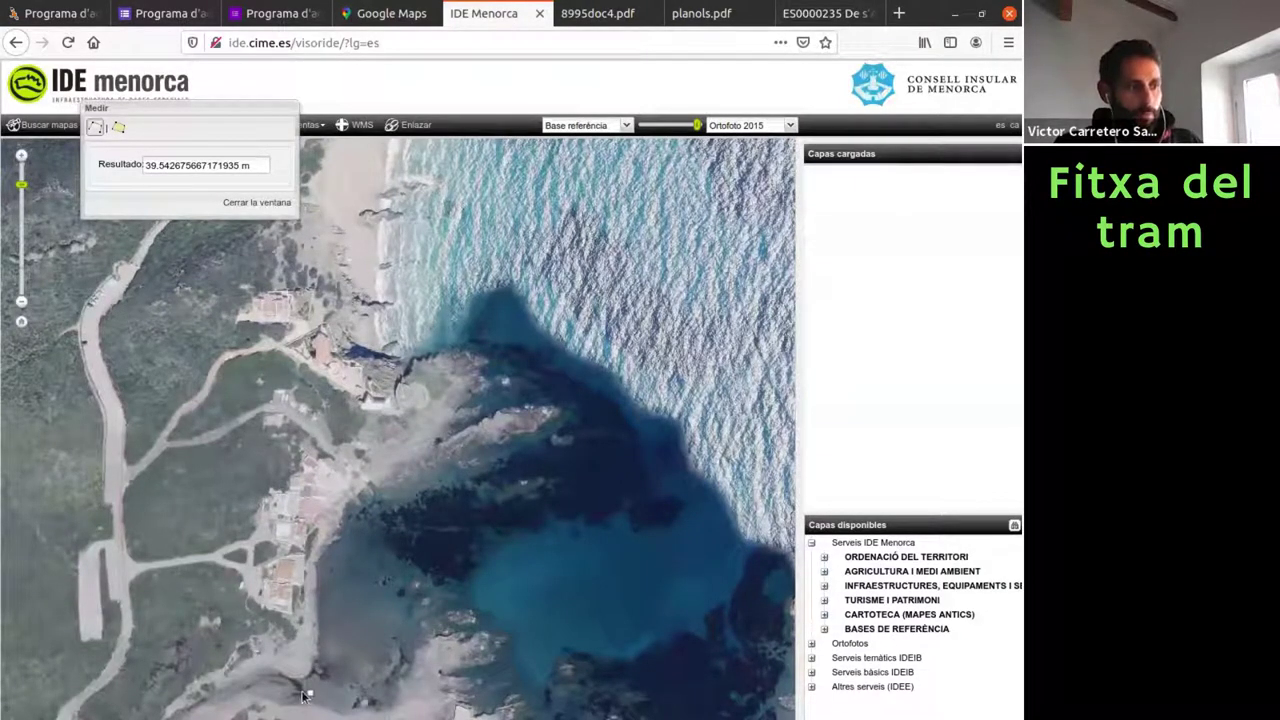
pyautogui.click(352, 470)
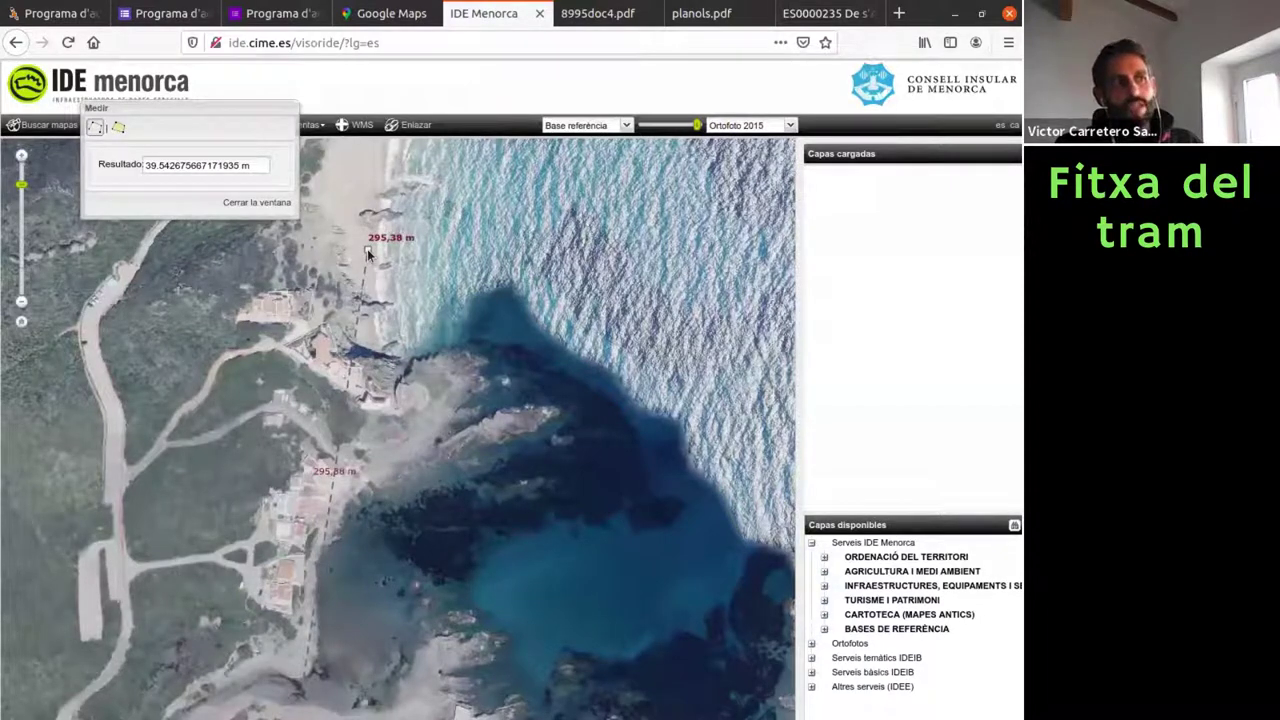
pyautogui.click(367, 254)
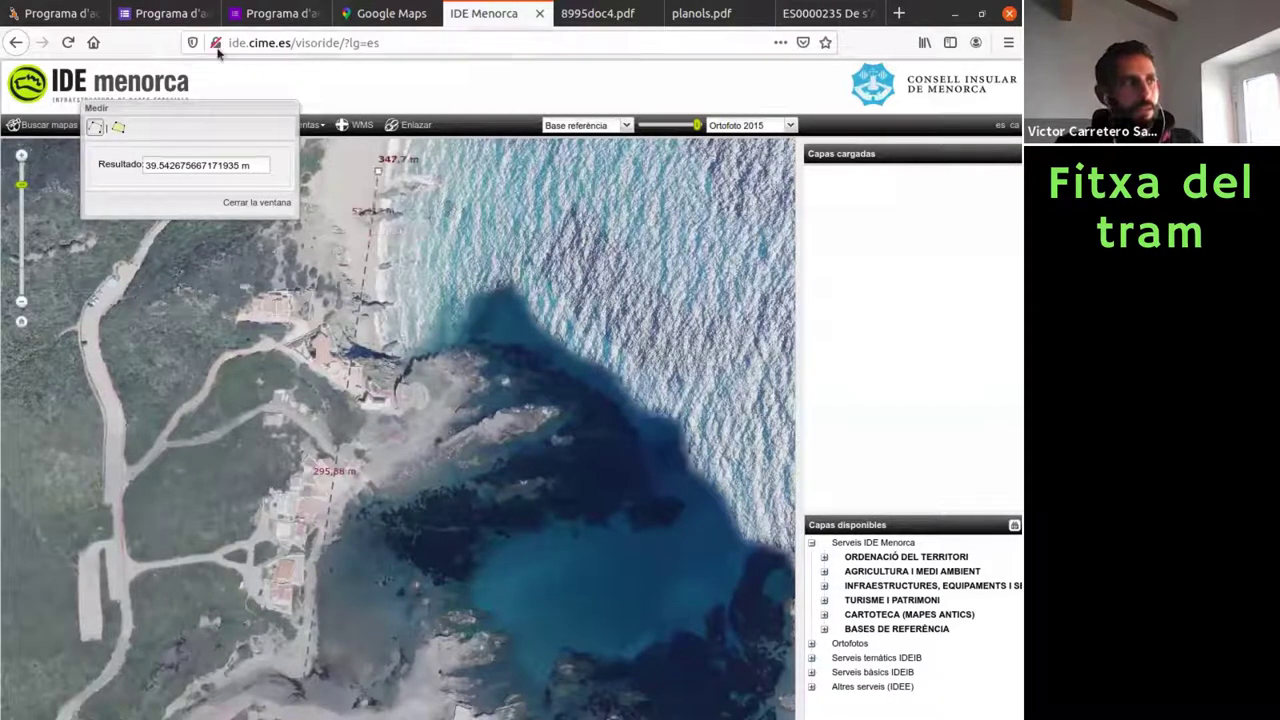
pyautogui.rightClick(357, 217)
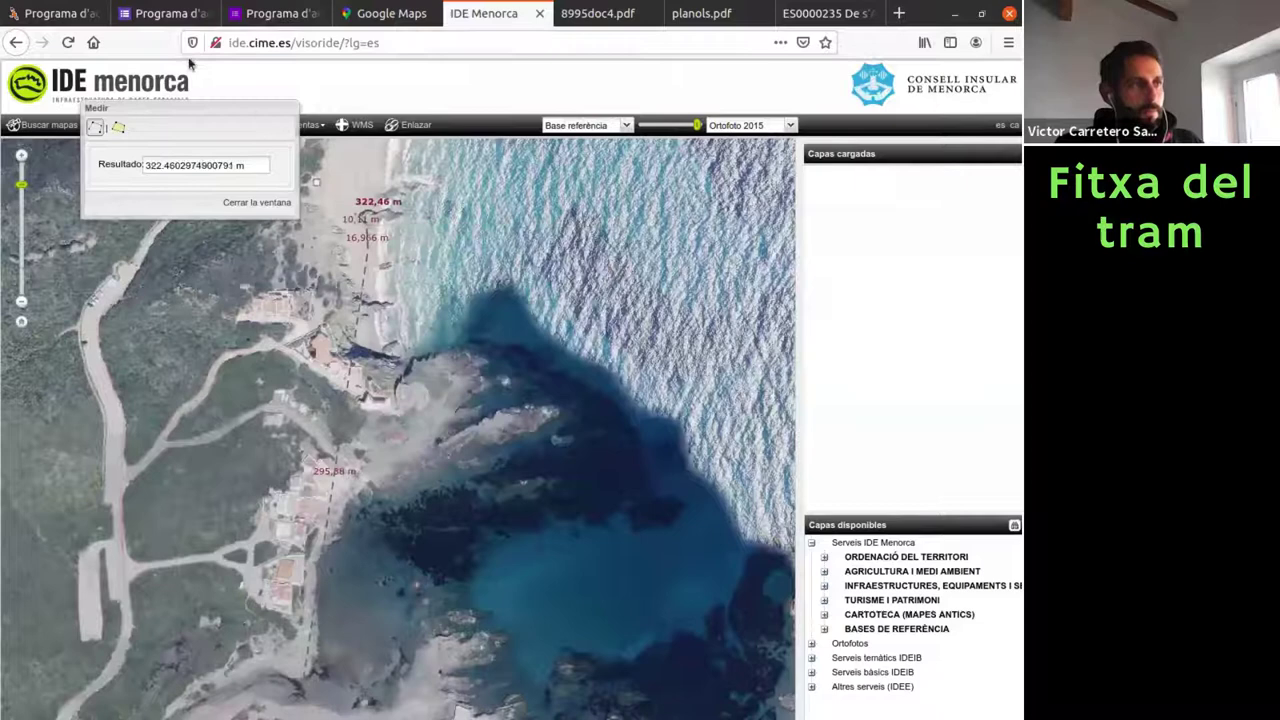
# Back in the form, answer SI to Desembocadura de torrent, enter a distance of 300 metres and continue to the next section
pyautogui.click(165, 13)
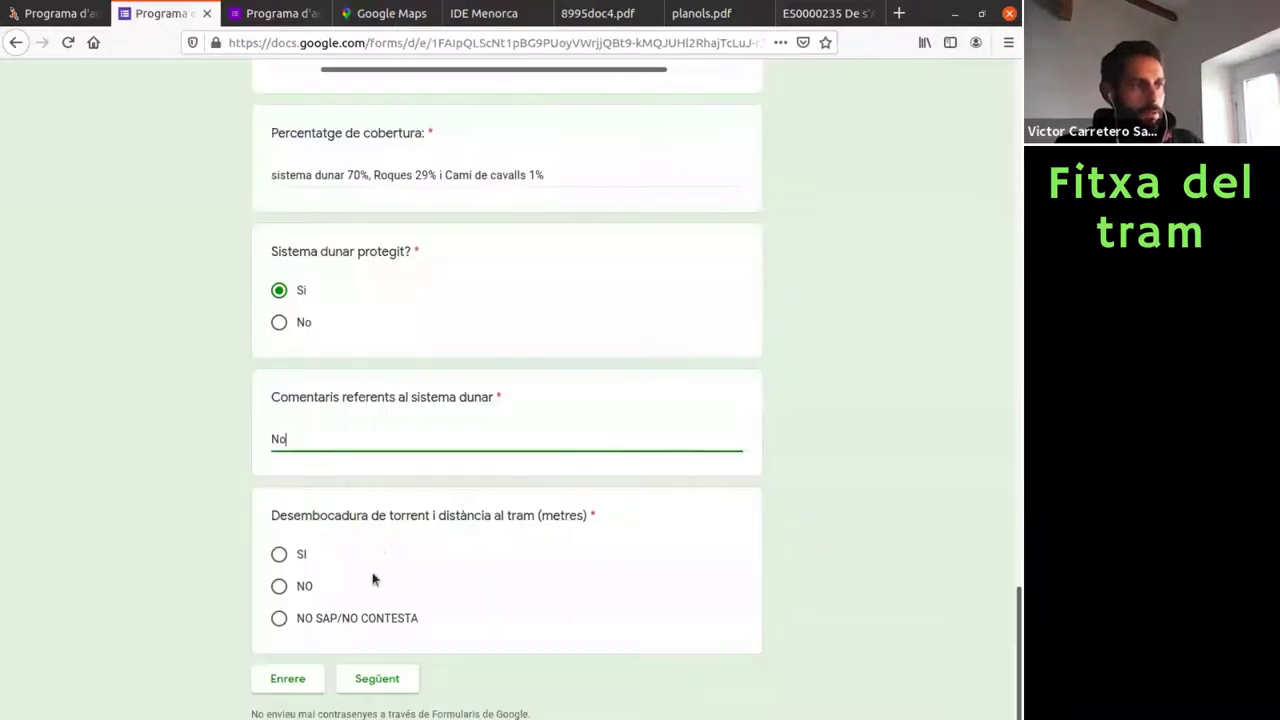
pyautogui.click(279, 554)
pyautogui.click(377, 680)
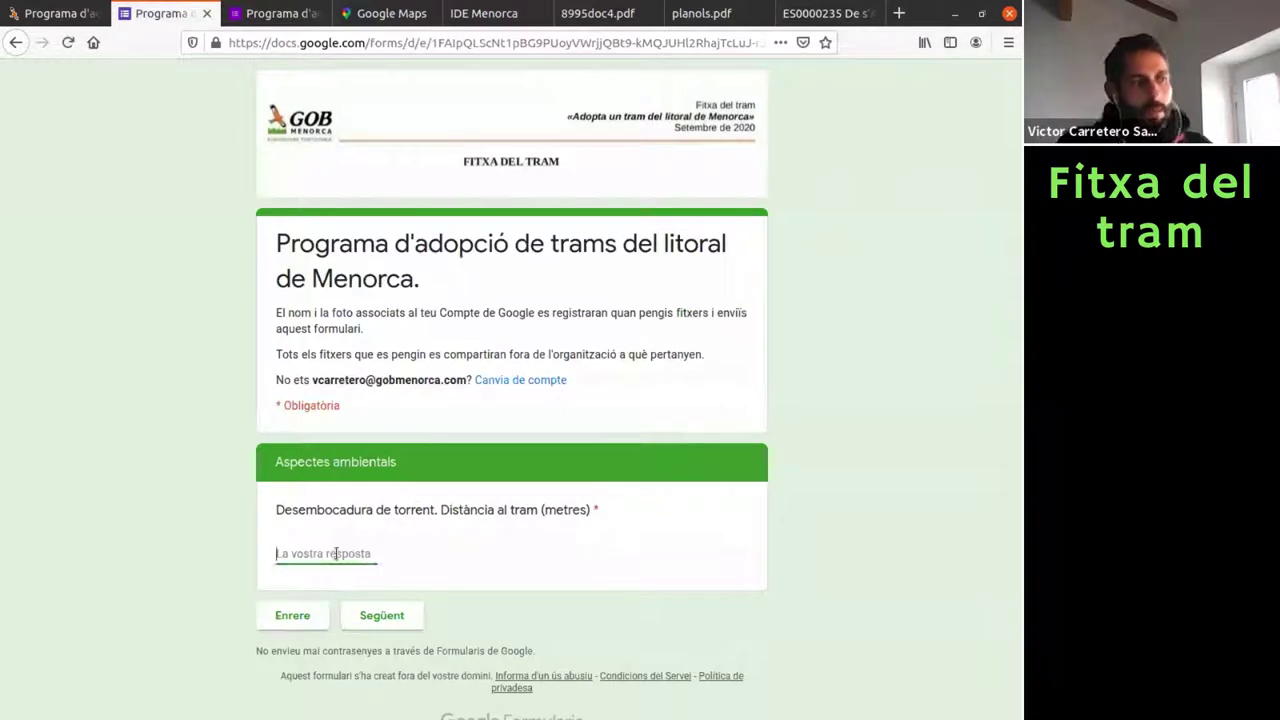
pyautogui.write('300')
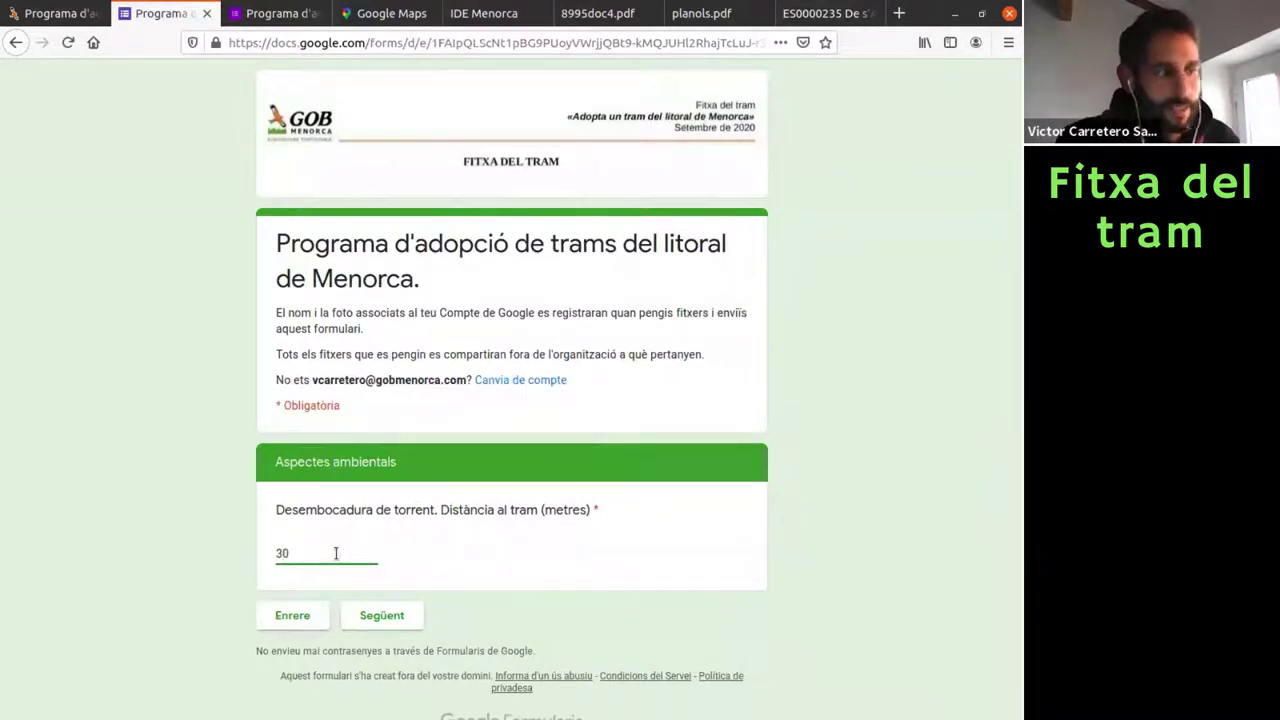
pyautogui.click(378, 620)
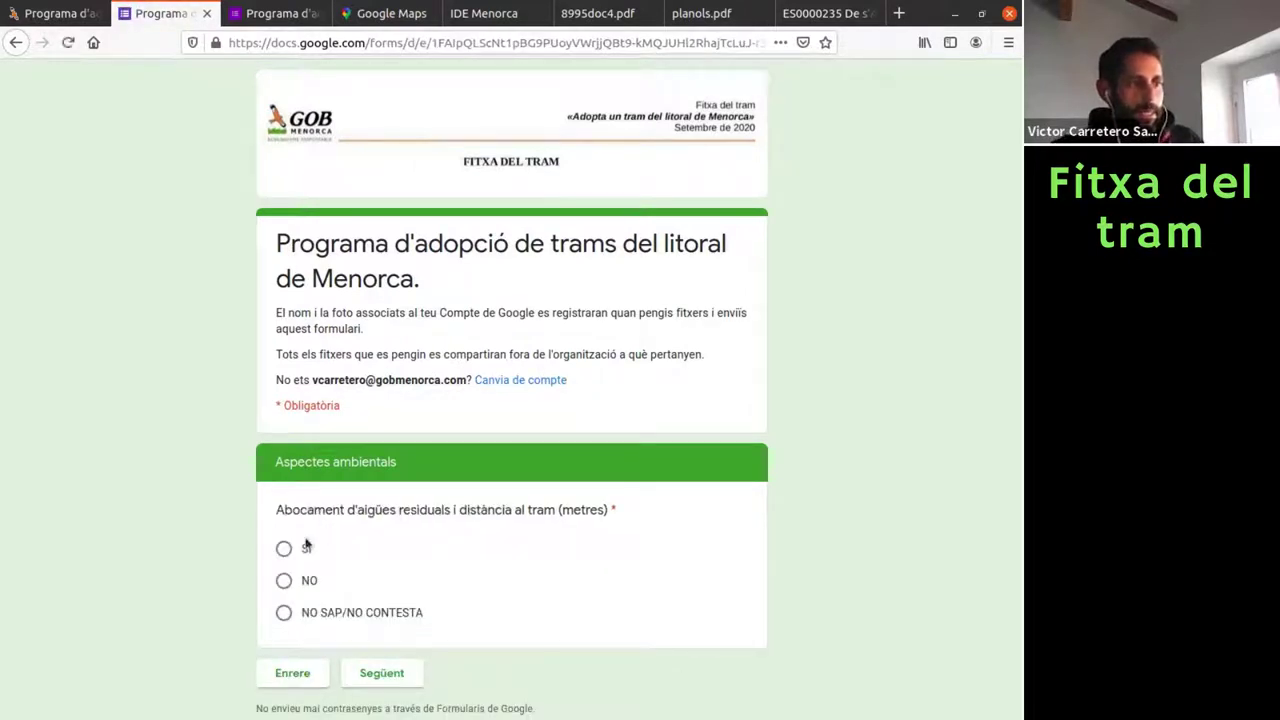
# Answer NO SAP/NO CONTESTA to Abocament d'aigües residuals and SI to Abocador de residus proper, continuing to the dump's distance question
pyautogui.click(285, 618)
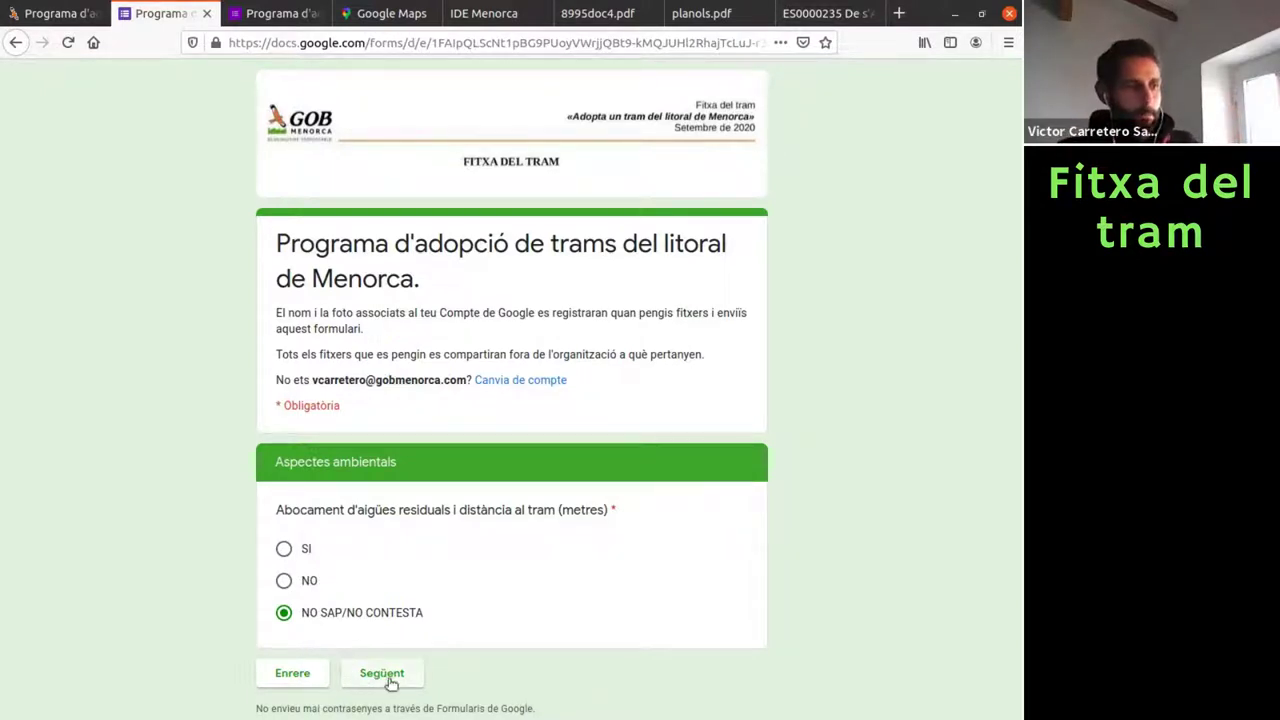
pyautogui.click(389, 680)
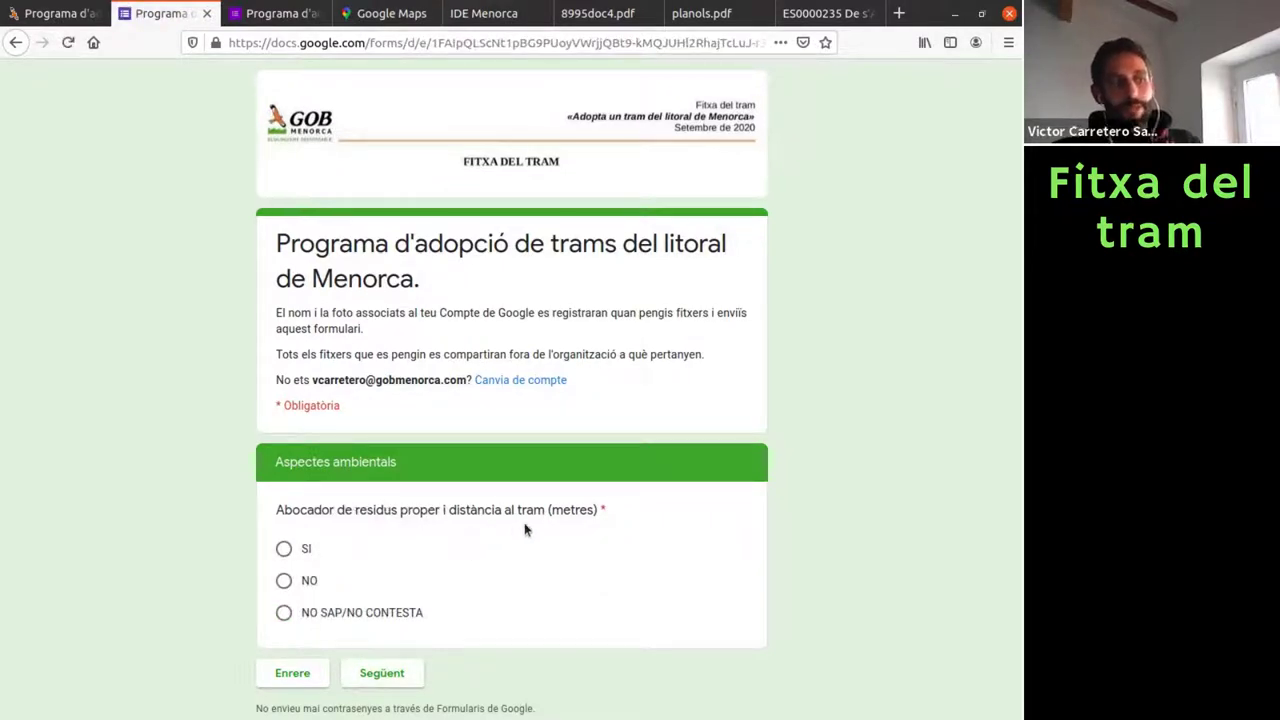
pyautogui.click(284, 548)
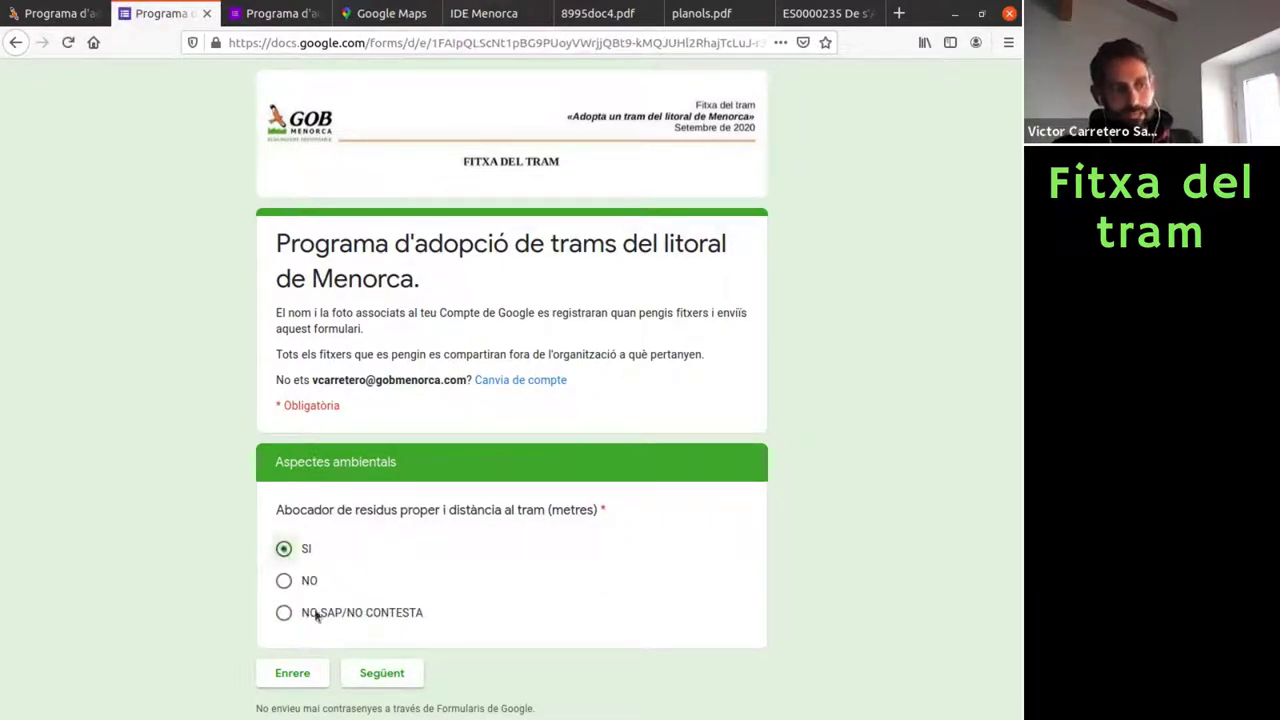
pyautogui.click(382, 676)
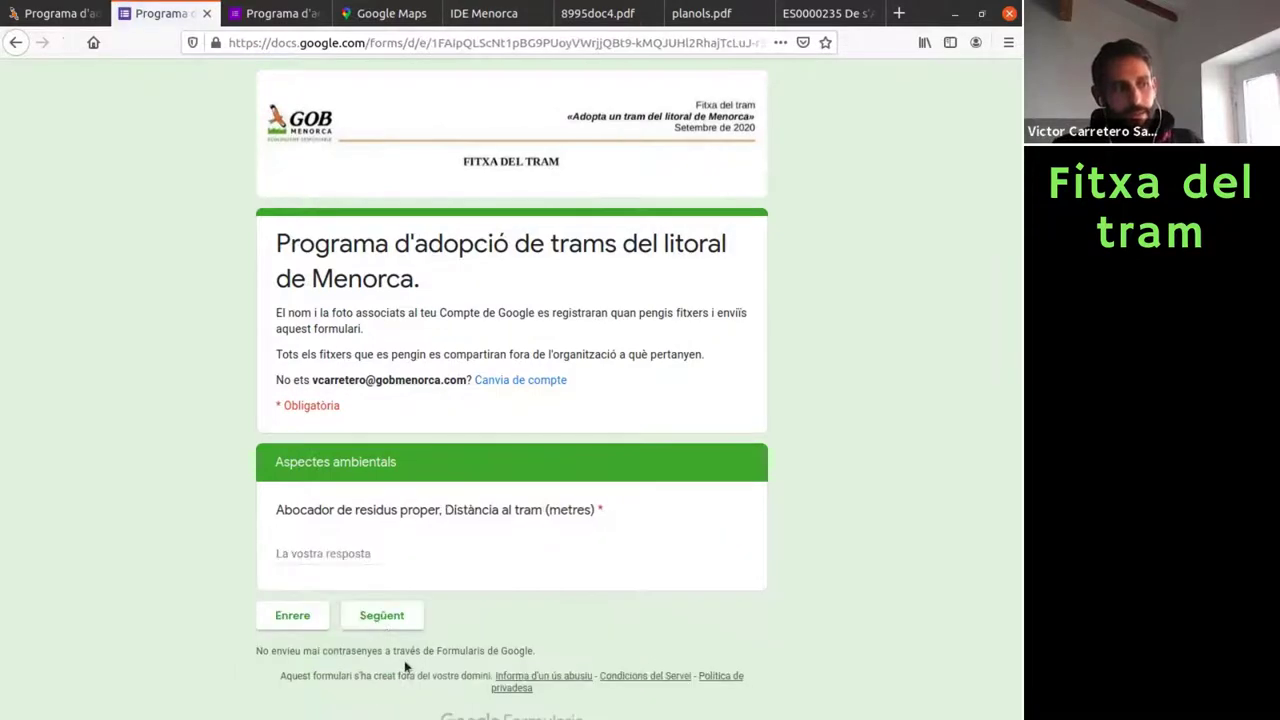
# Measure the distance from the beach to the inland waste site in IDE Menorca and enter 2000 metres for Abocador de residus proper
pyautogui.click(488, 16)
pyautogui.scroll(-3, 448, 543)
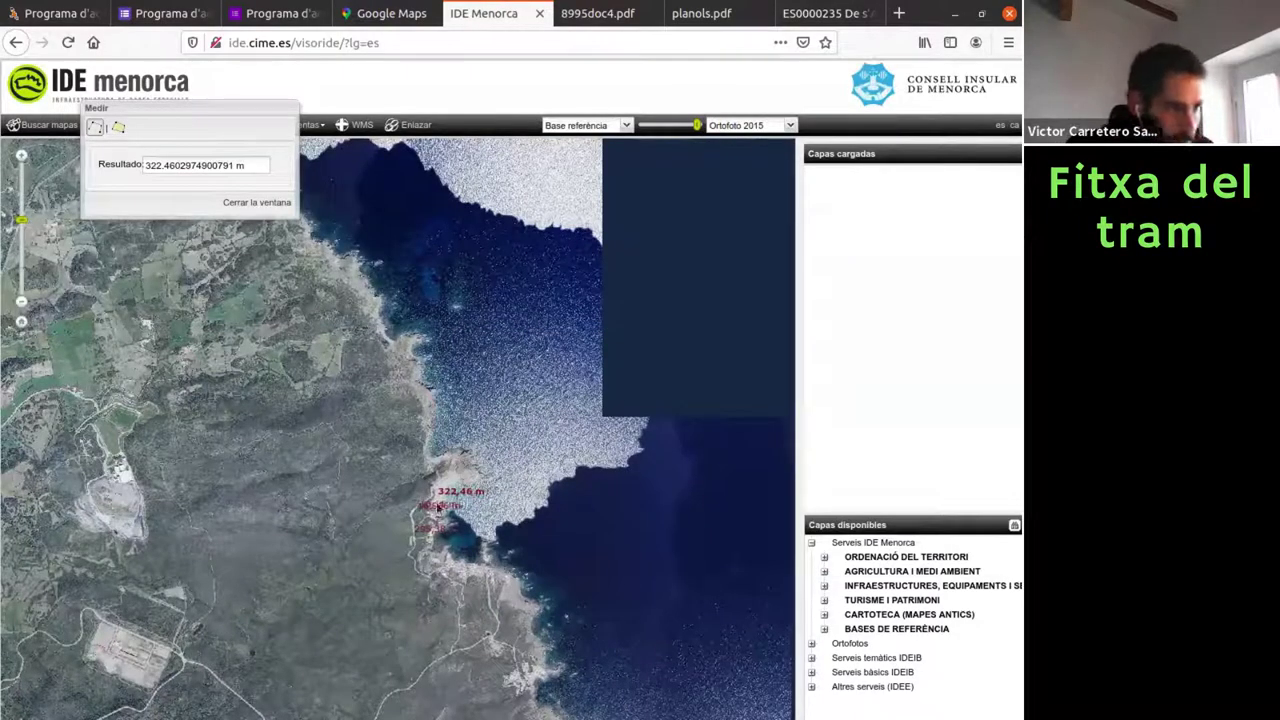
pyautogui.doubleClick(118, 500)
pyautogui.click(164, 14)
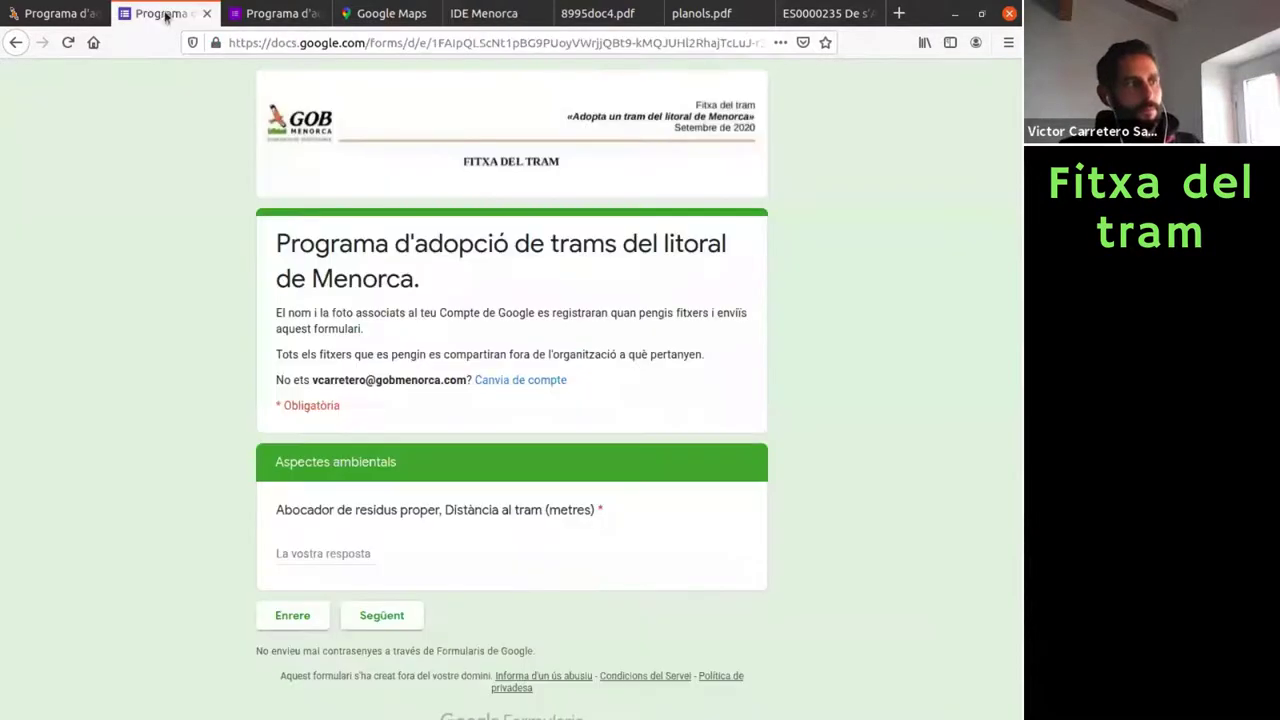
pyautogui.click(328, 554)
pyautogui.write('2000')
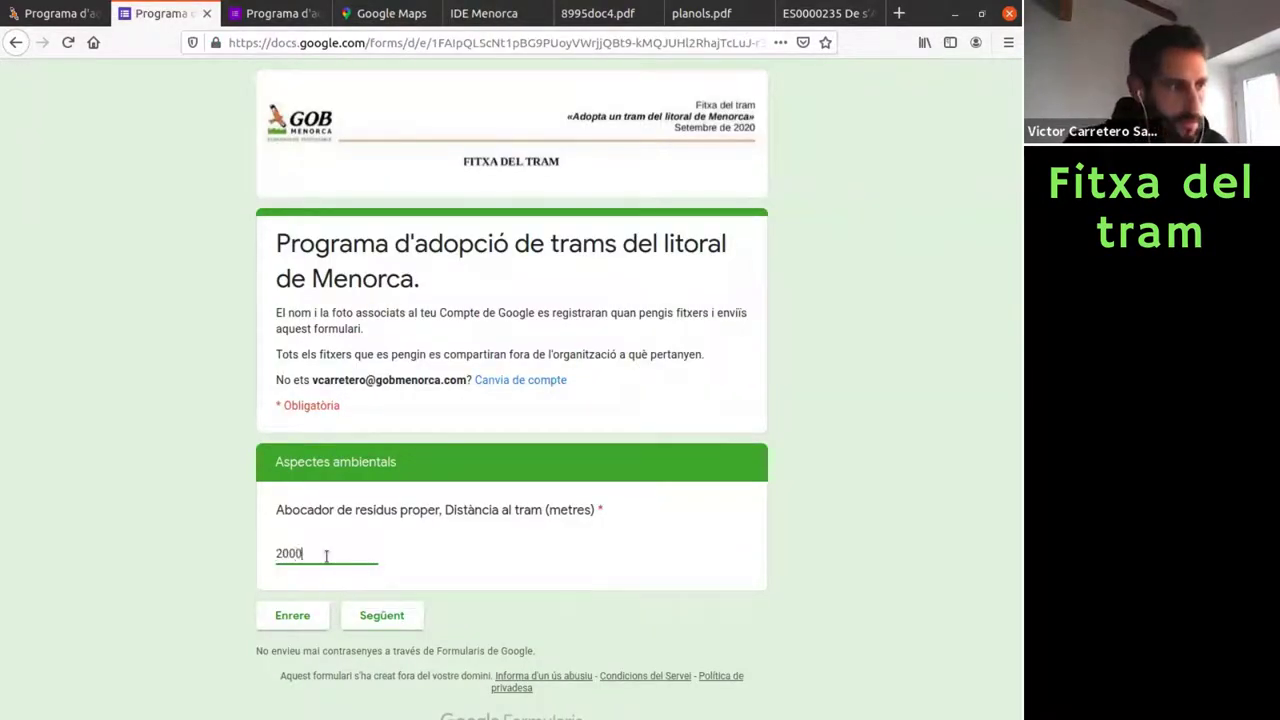
pyautogui.click(390, 615)
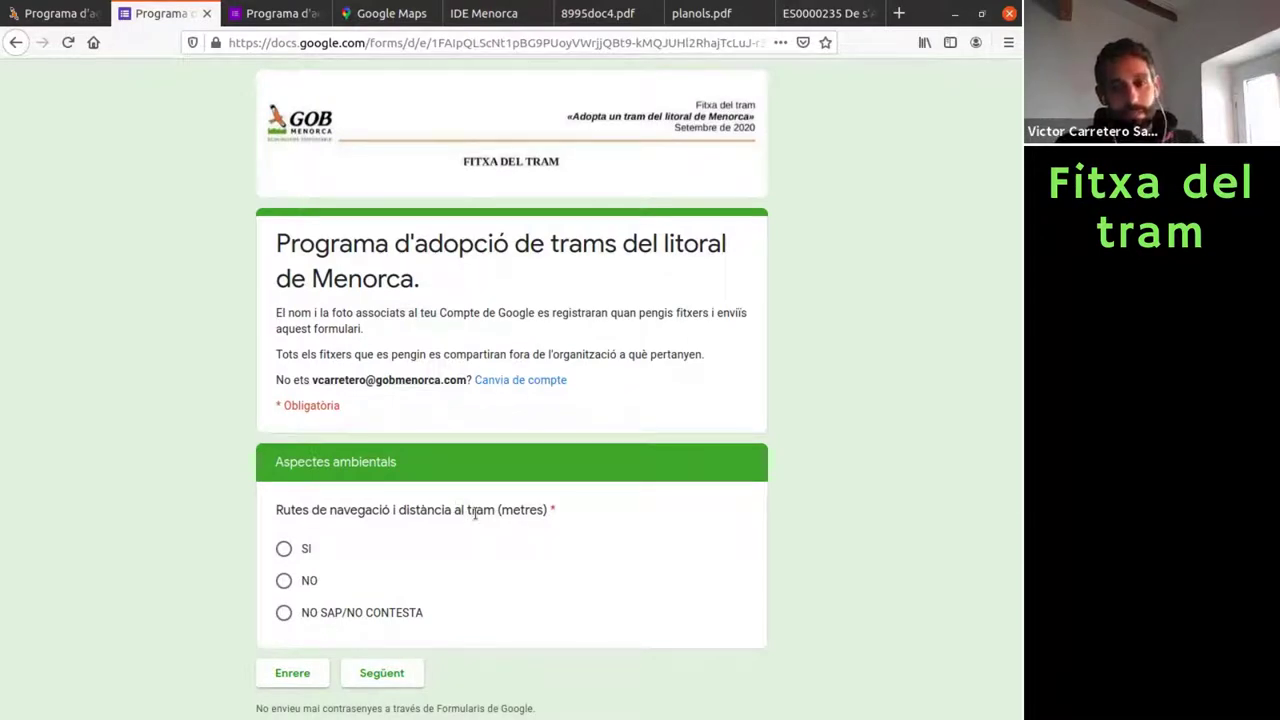
# Answer SI to Rutes de navegació with a distance of 4000 metres, and NO SAP/NO CONTESTA to Zona de pesca, continuing to Esquema del tram
pyautogui.click(284, 548)
pyautogui.click(380, 670)
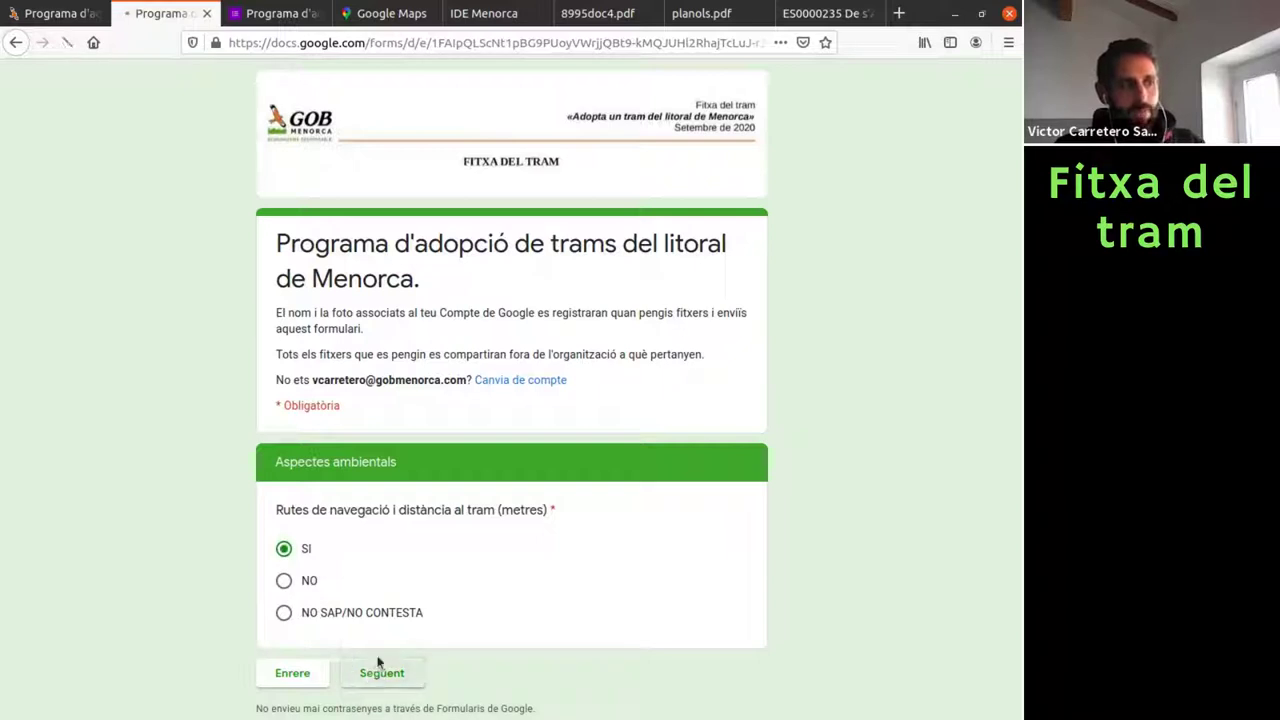
pyautogui.click(317, 556)
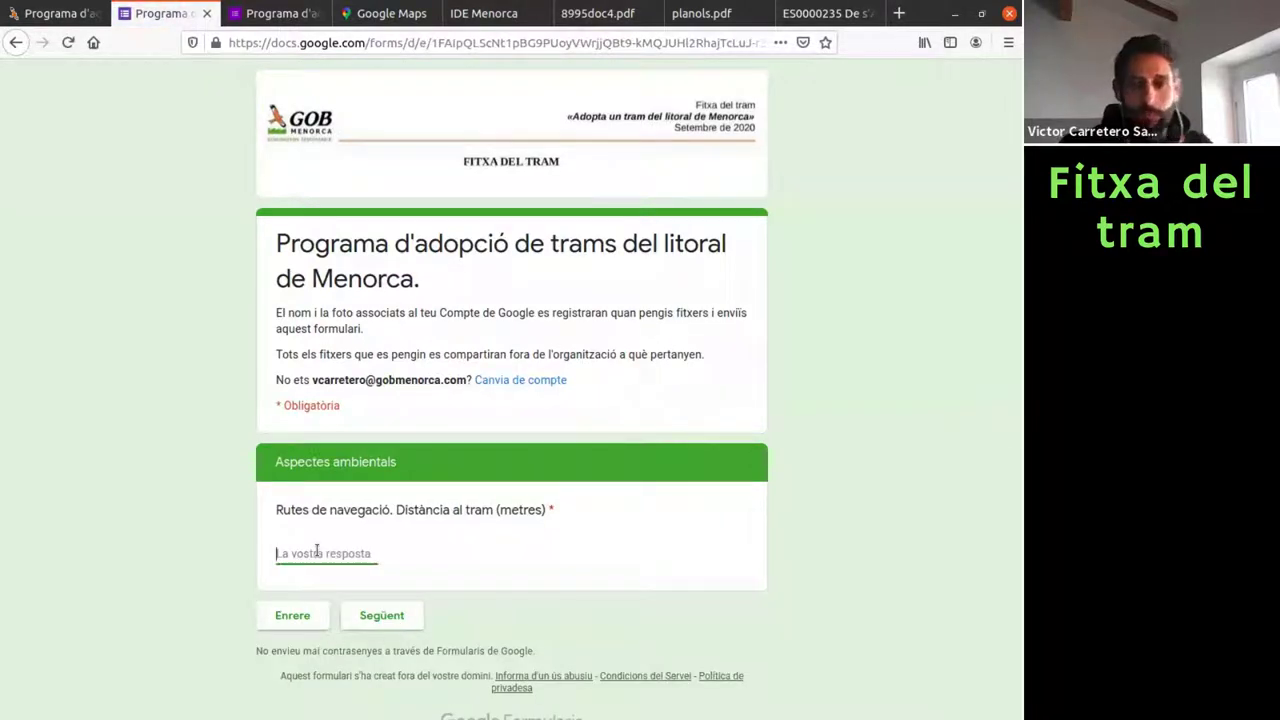
pyautogui.write('4000')
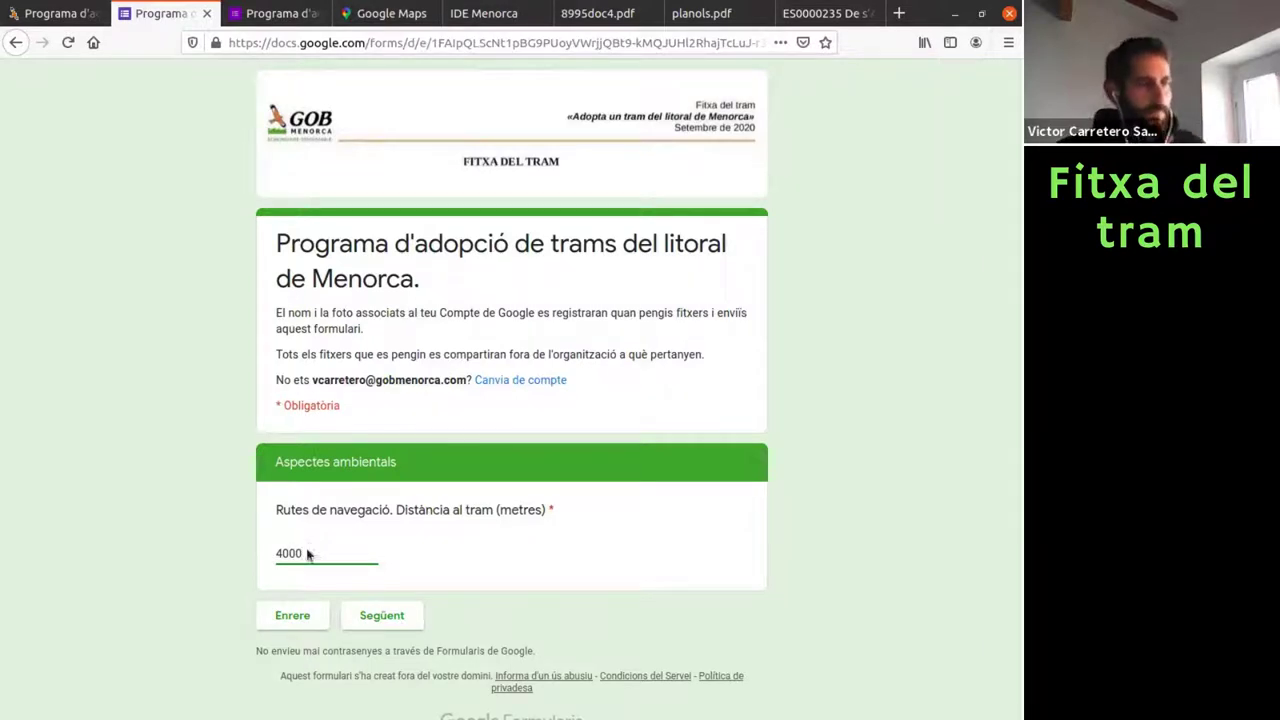
pyautogui.click(386, 615)
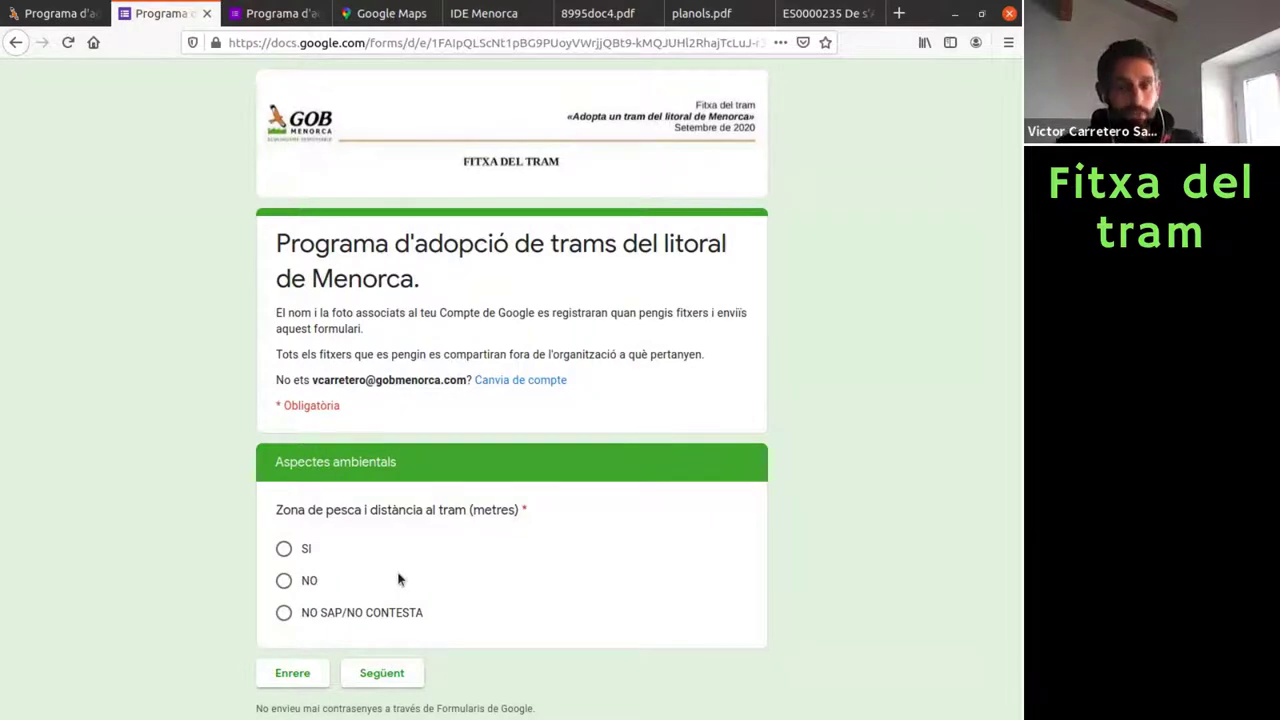
pyautogui.click(285, 612)
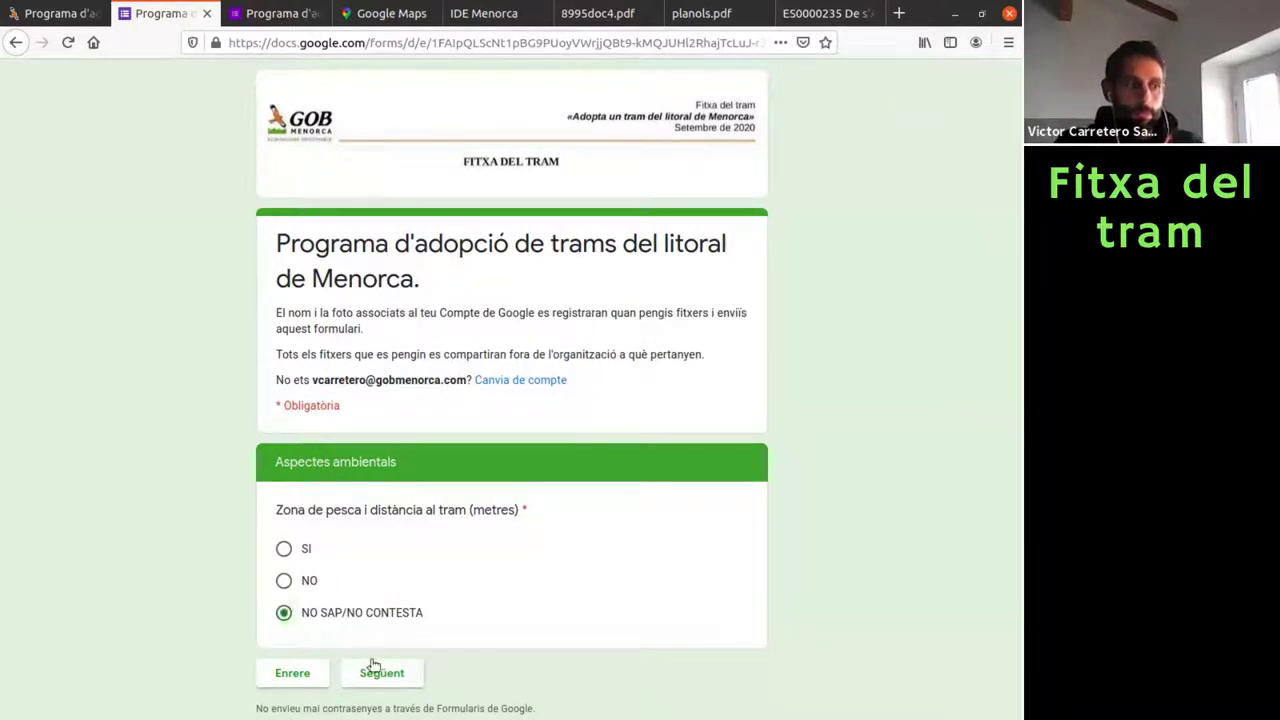
pyautogui.click(379, 672)
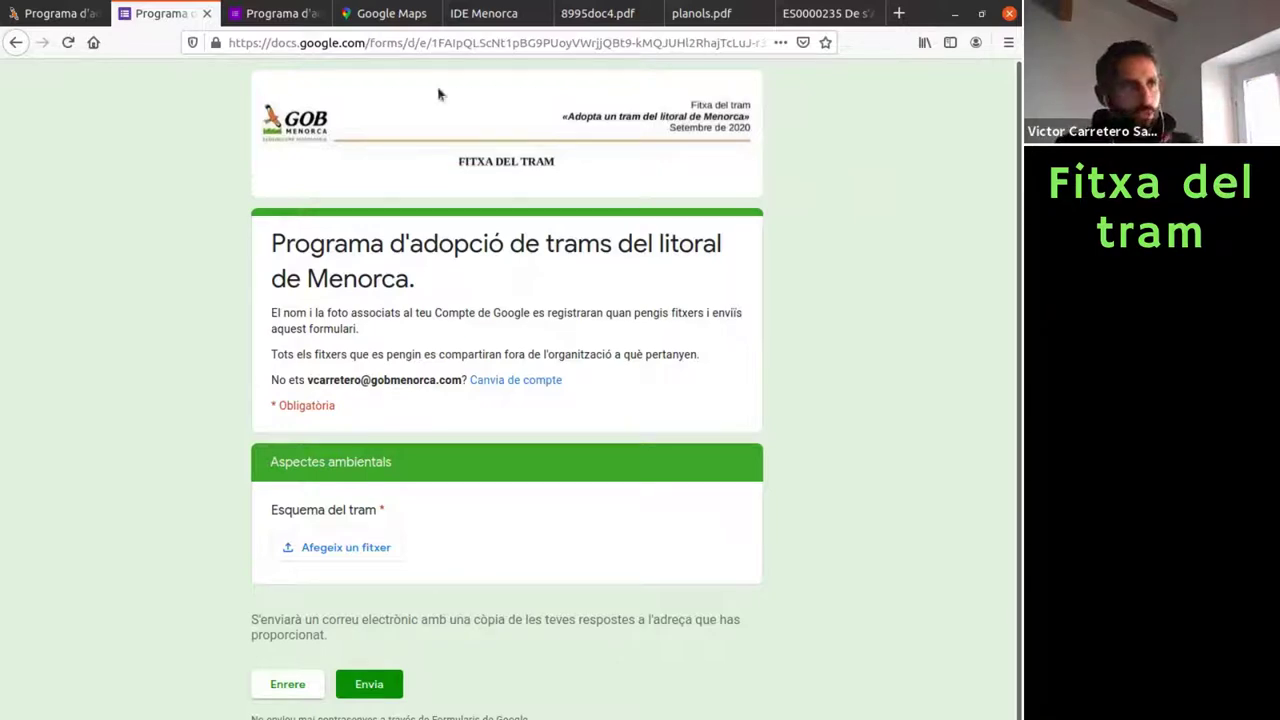
# In IDE Menorca, view the orthophoto of Cala Mesquida beach and close the distance measurement
pyautogui.click(474, 14)
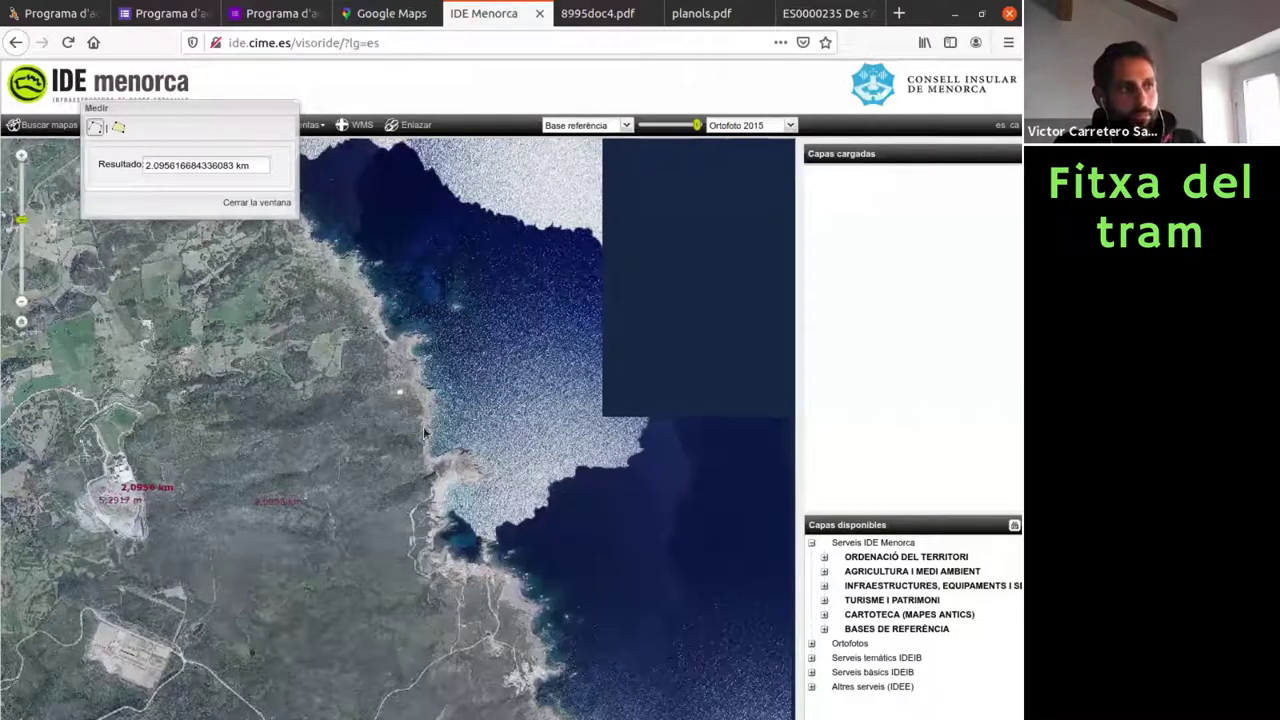
pyautogui.scroll(5, 439, 514)
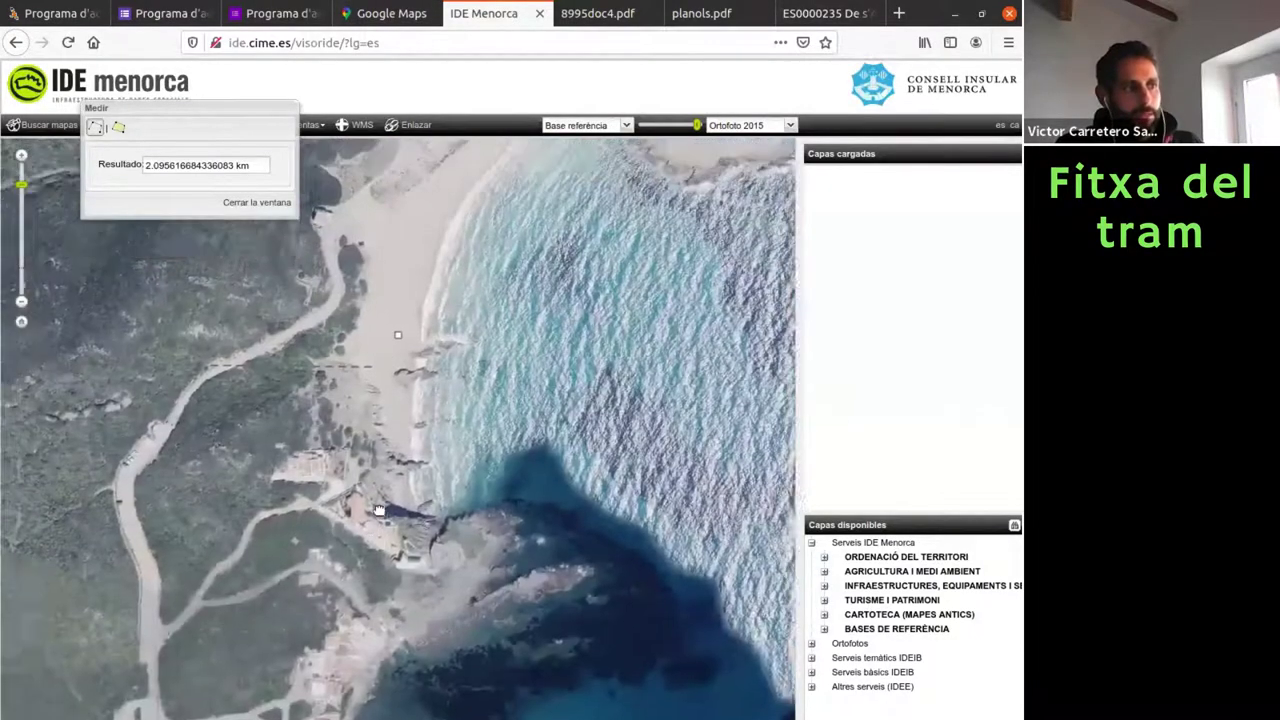
pyautogui.moveTo(379, 510); pyautogui.dragTo(344, 615)
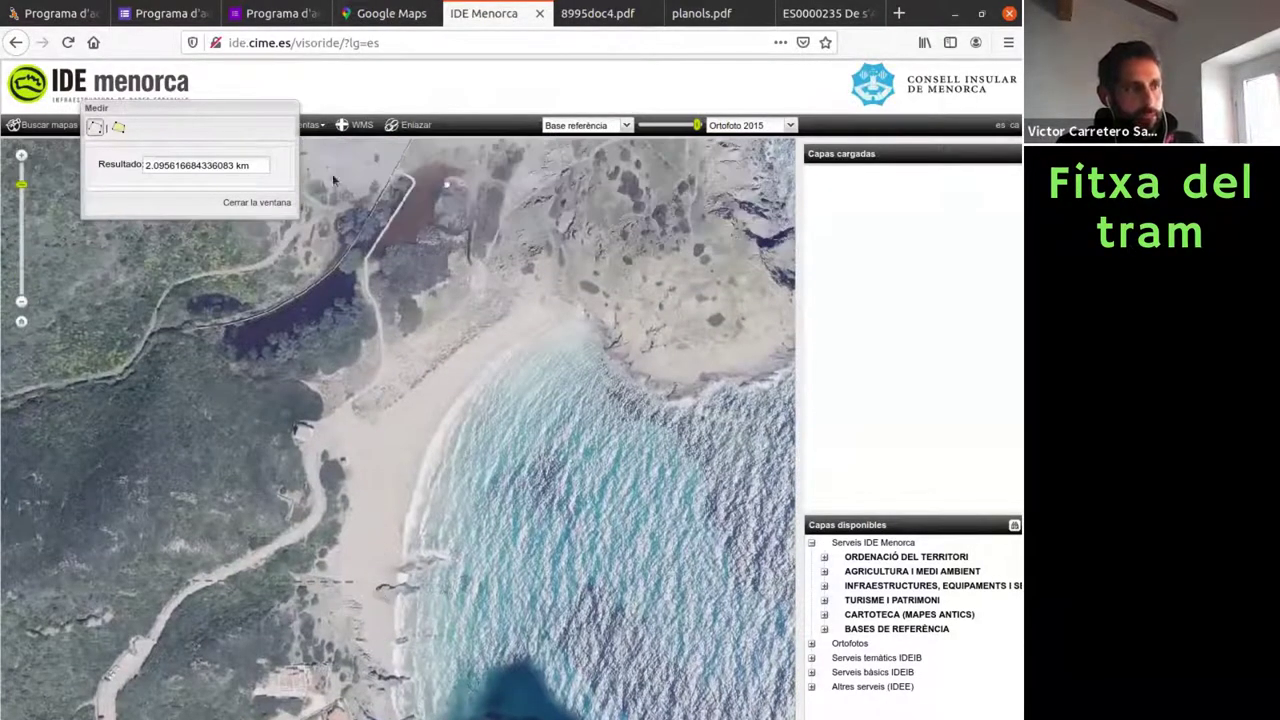
pyautogui.click(265, 202)
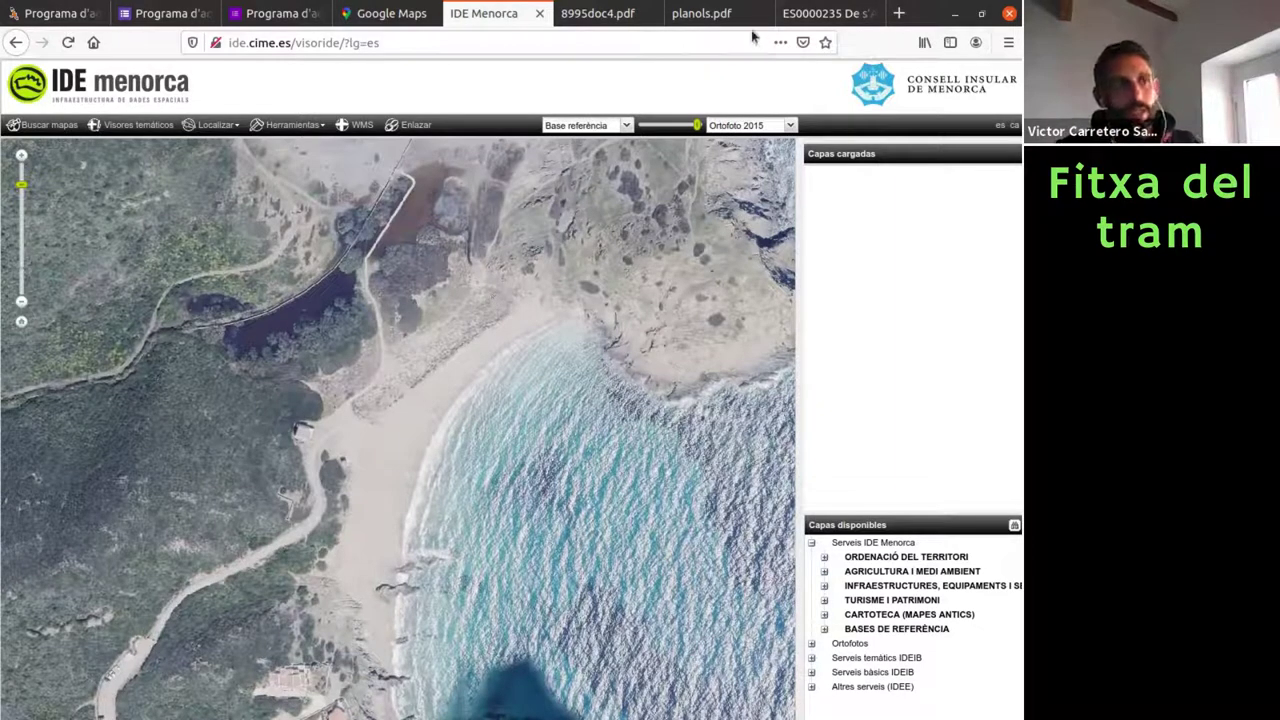
# Return to the form's Esquema del tram question and switch to the file manager showing the Mesquida photos folder with SaMesquida.jpeg
pyautogui.click(160, 13)
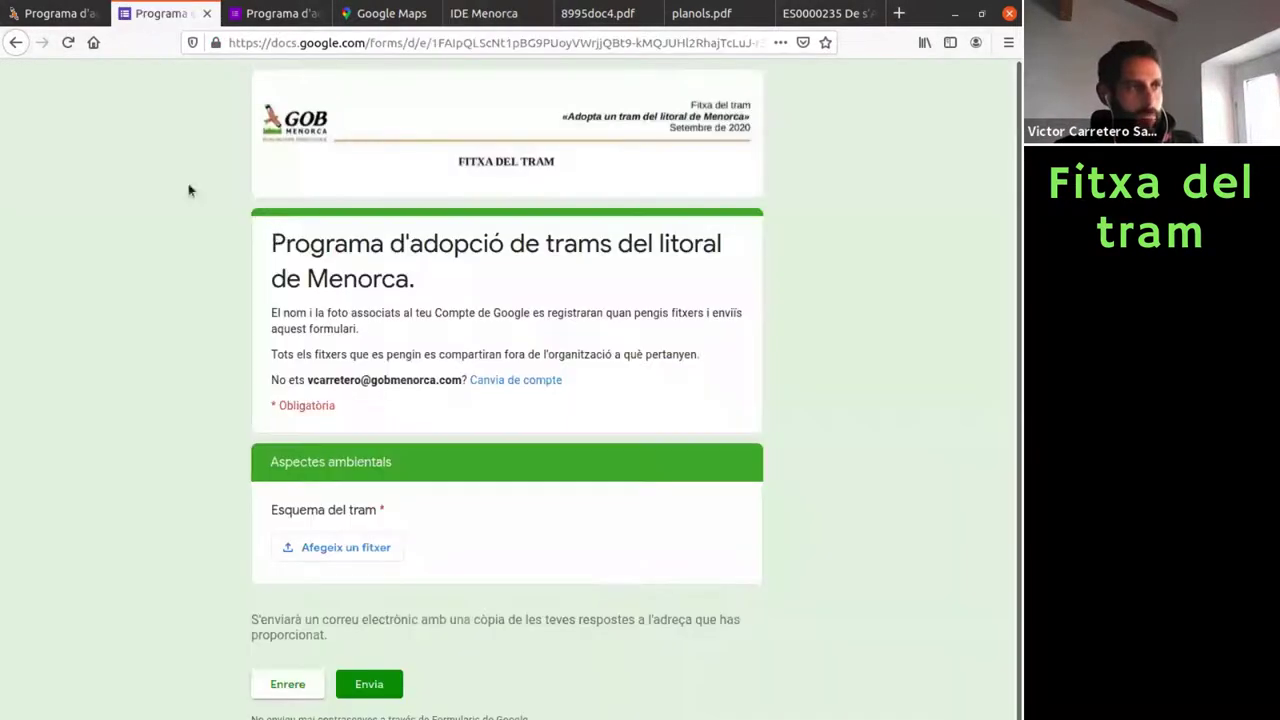
pyautogui.click(981, 13)
pyautogui.doubleClick(973, 30)
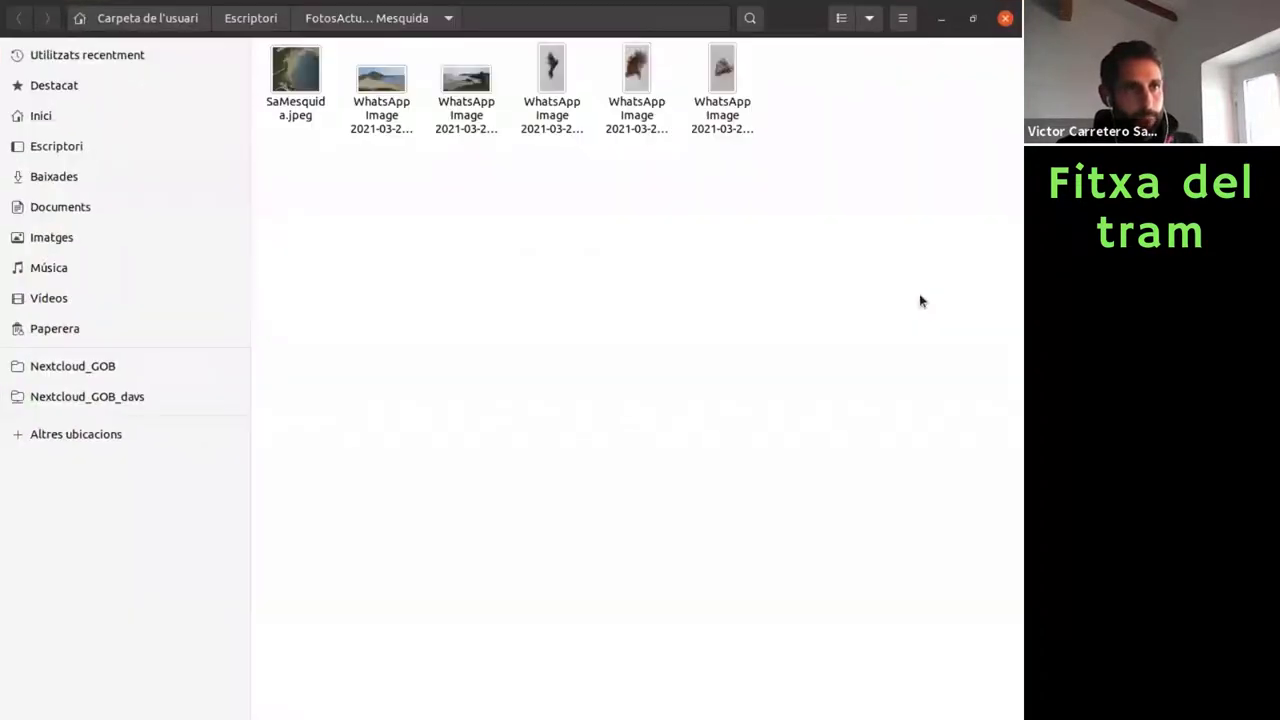
# Attach SaMesquida.jpeg from the Mesquida photos folder to the Esquema del tram question
pyautogui.click(971, 19)
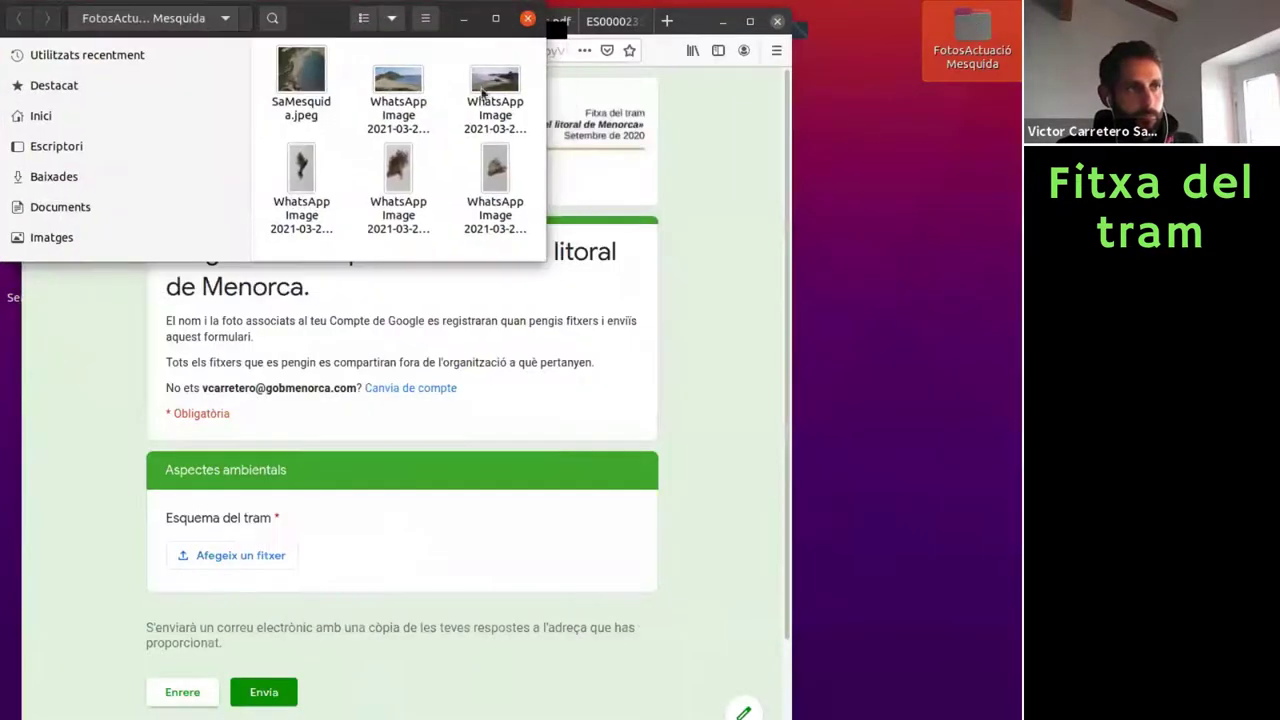
pyautogui.moveTo(330, 14); pyautogui.dragTo(845, 8)
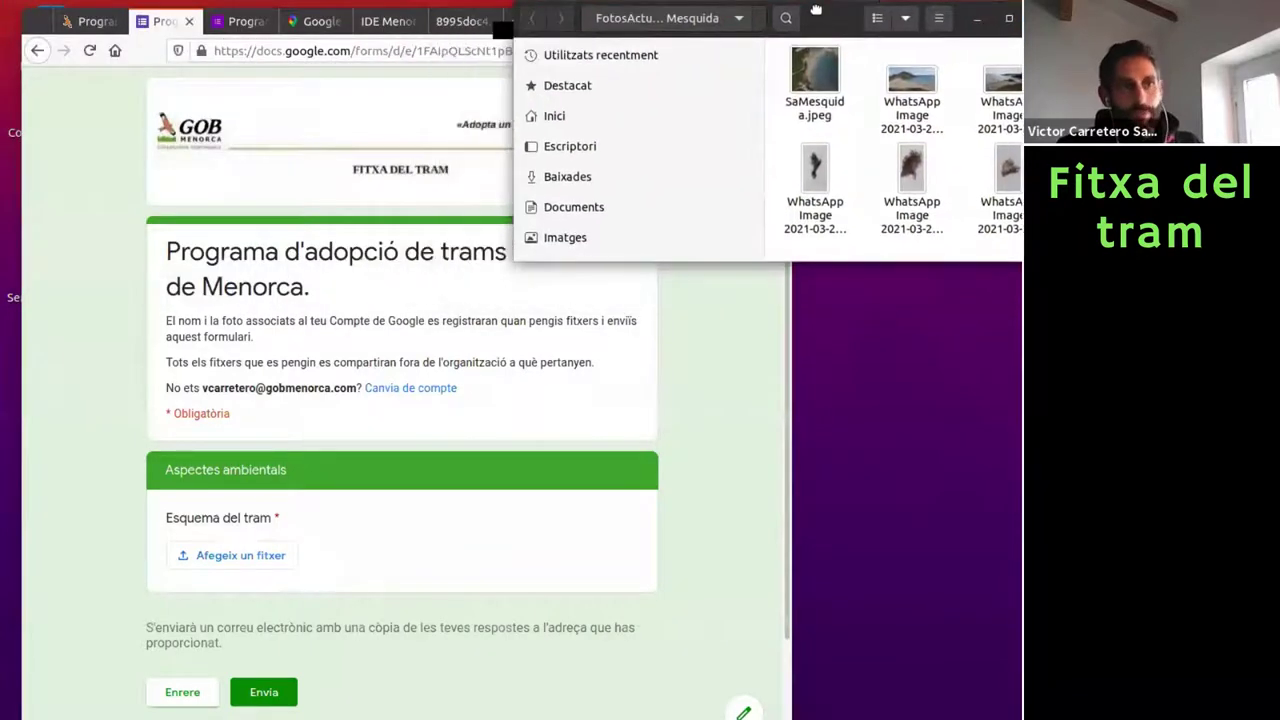
pyautogui.click(227, 556)
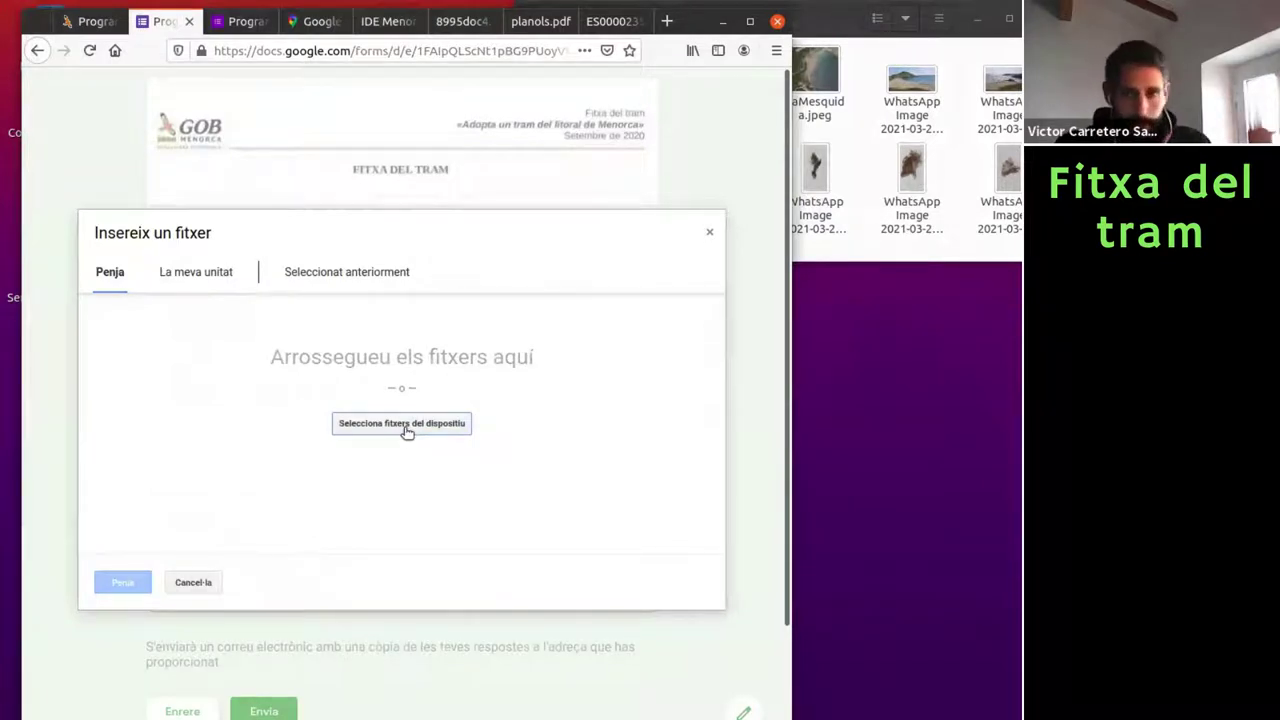
pyautogui.click(820, 75)
pyautogui.moveTo(820, 78); pyautogui.dragTo(414, 399)
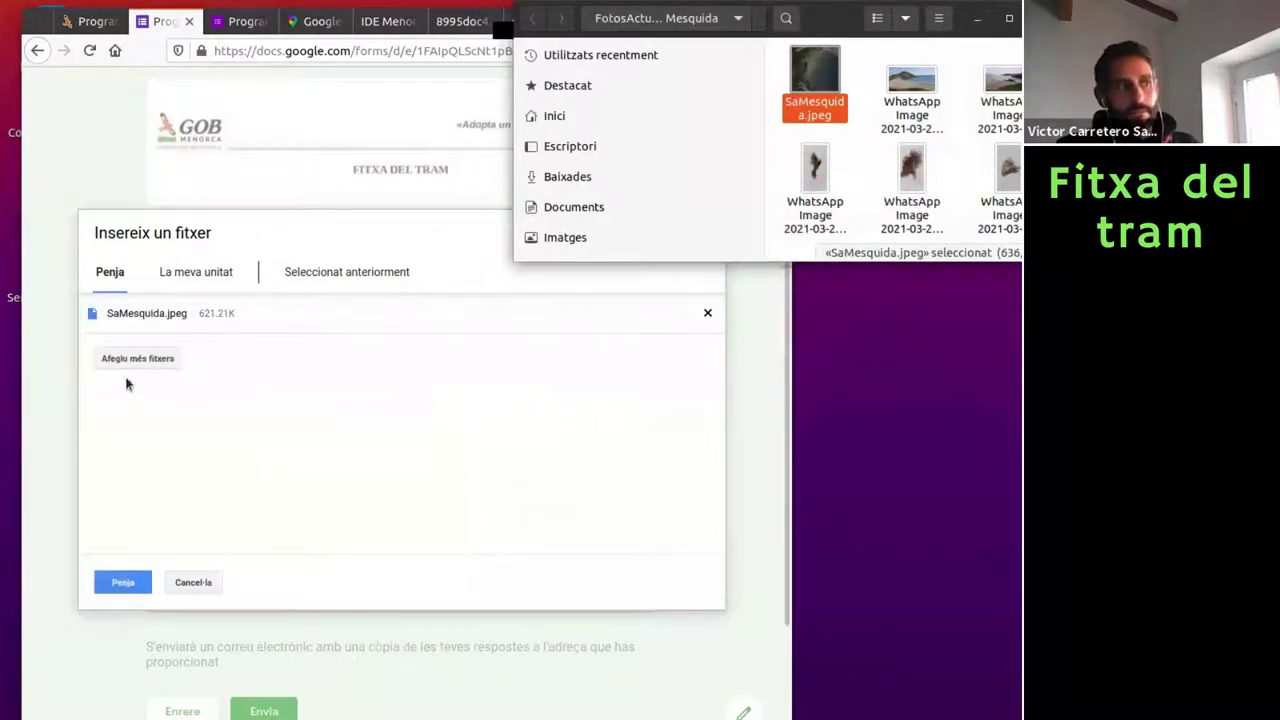
pyautogui.click(116, 586)
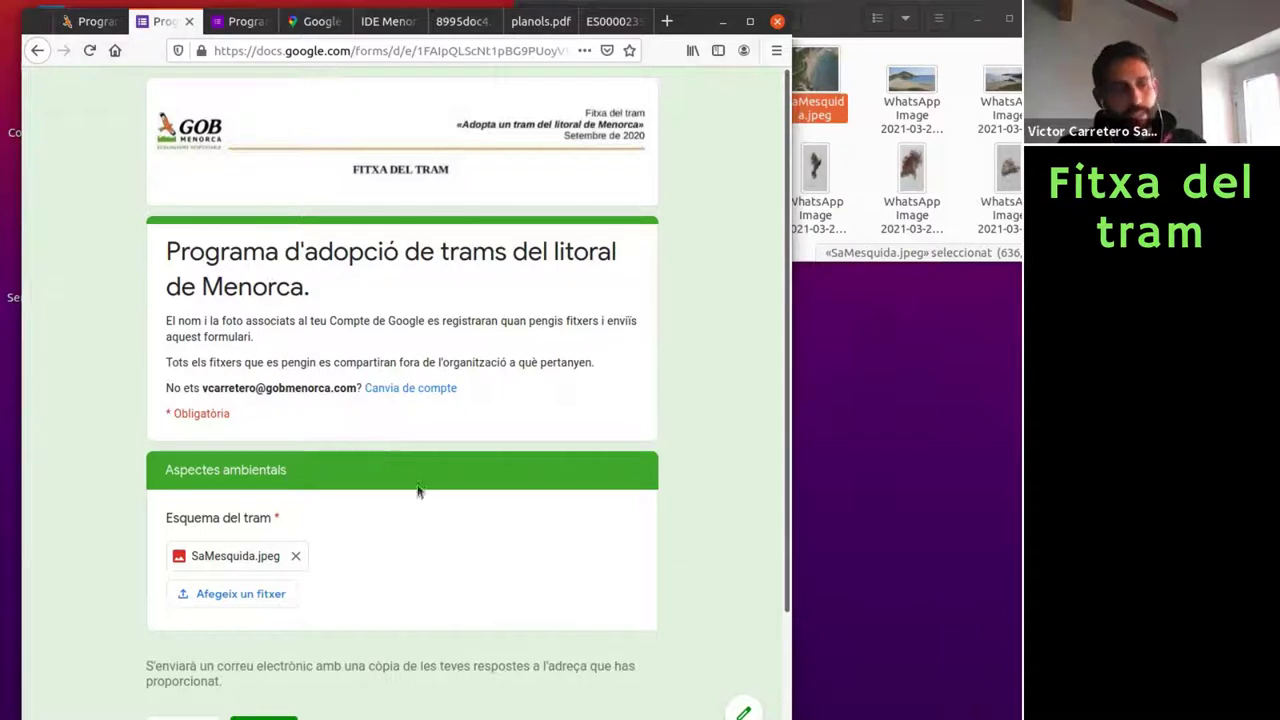
pyautogui.scroll(-1, 362, 676)
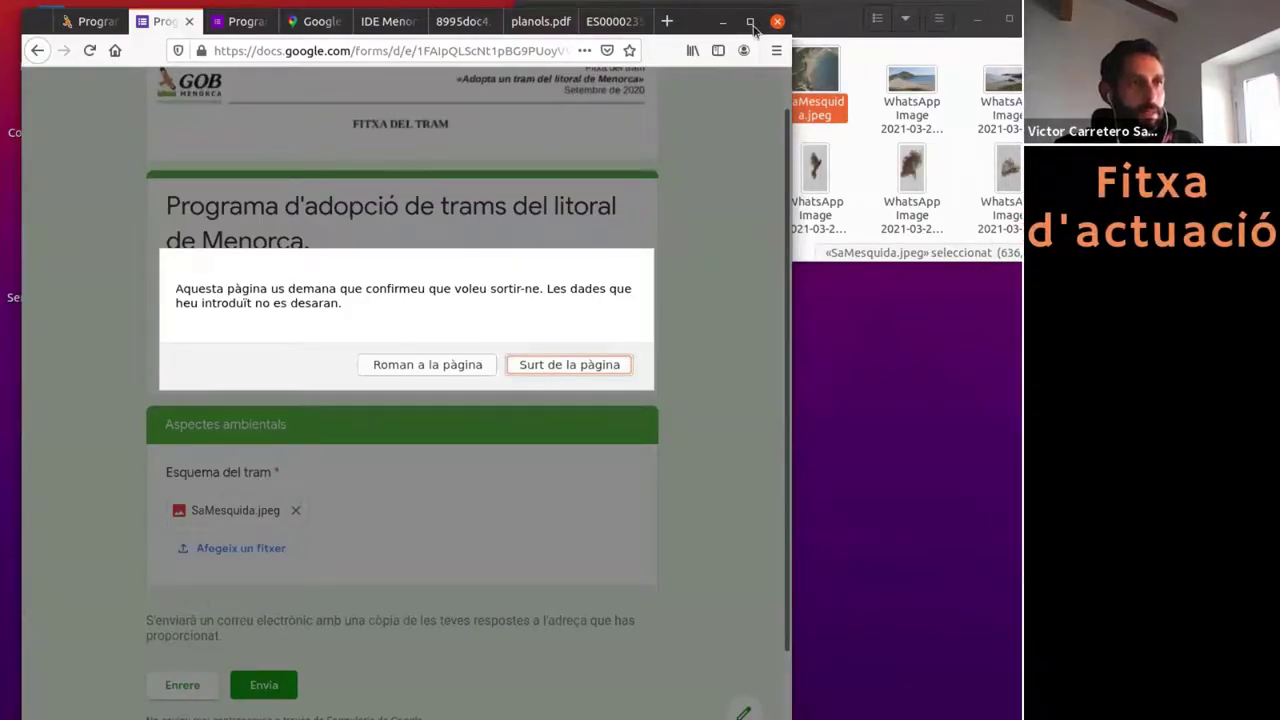
# Leave the Fitxa del tram form without submitting, and open the Fitxa d'actuació form from the programme page up to its Actuació al tram section
pyautogui.click(536, 368)
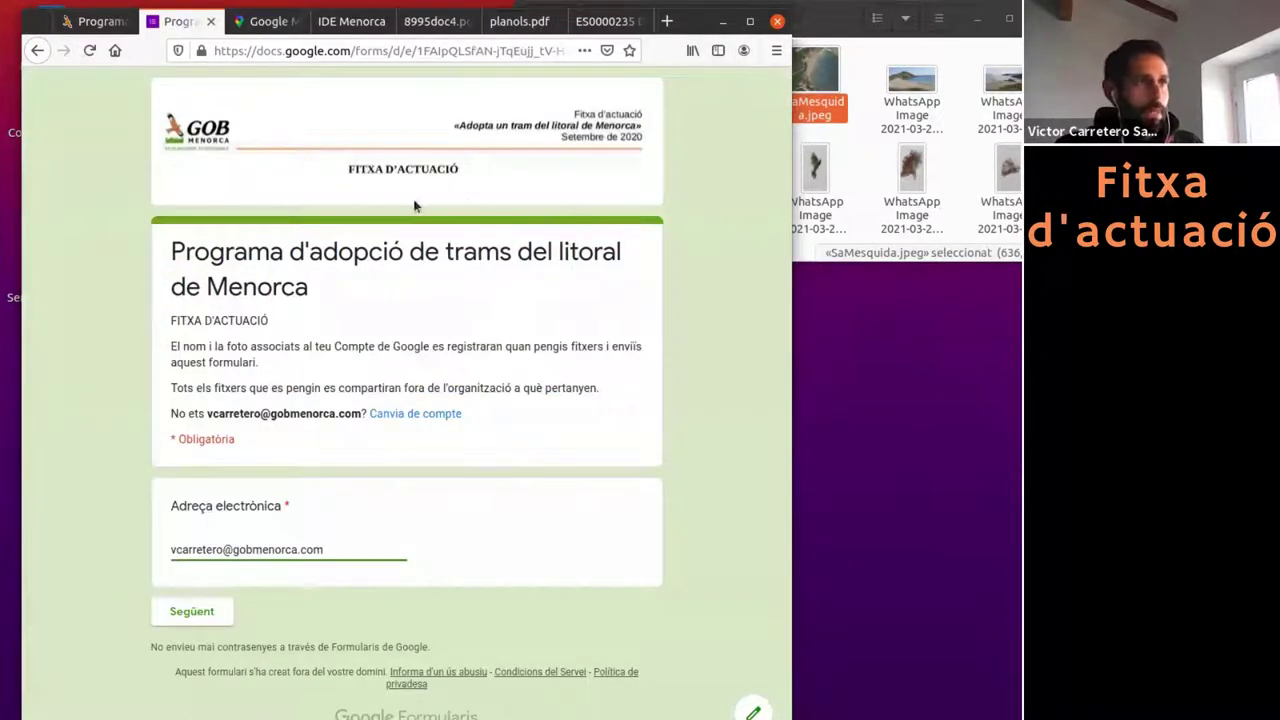
pyautogui.click(751, 22)
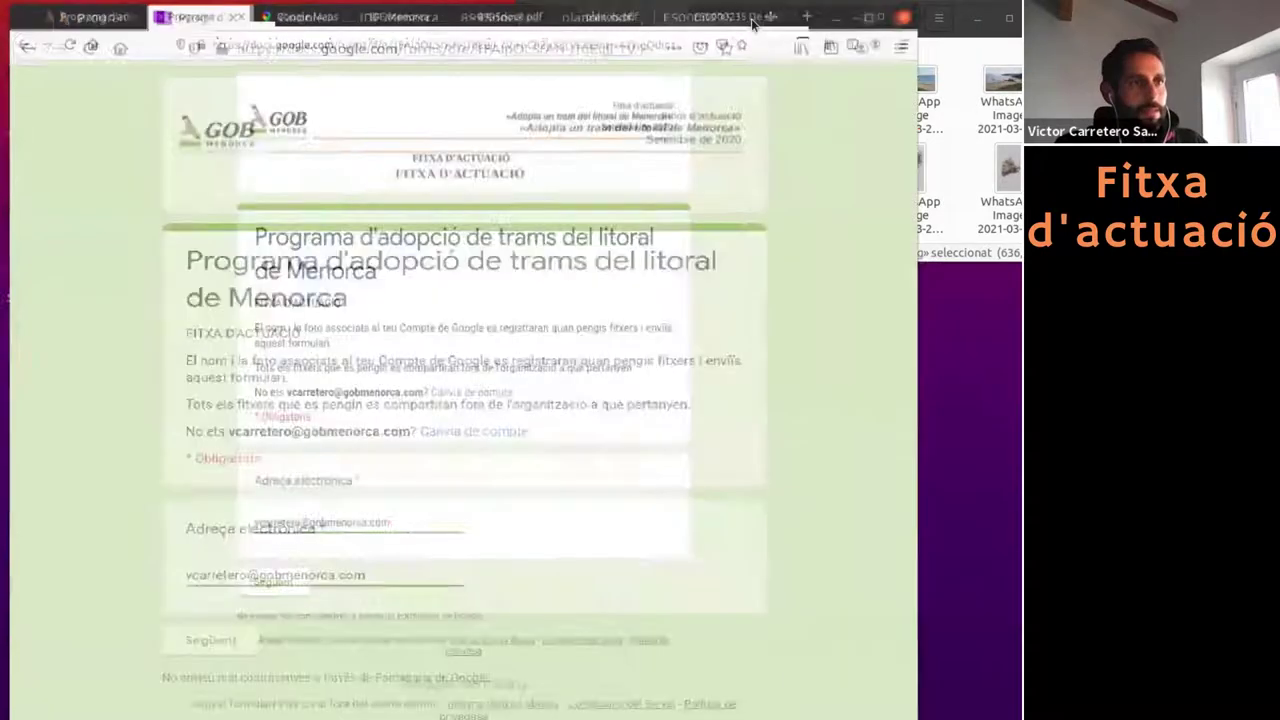
pyautogui.click(60, 13)
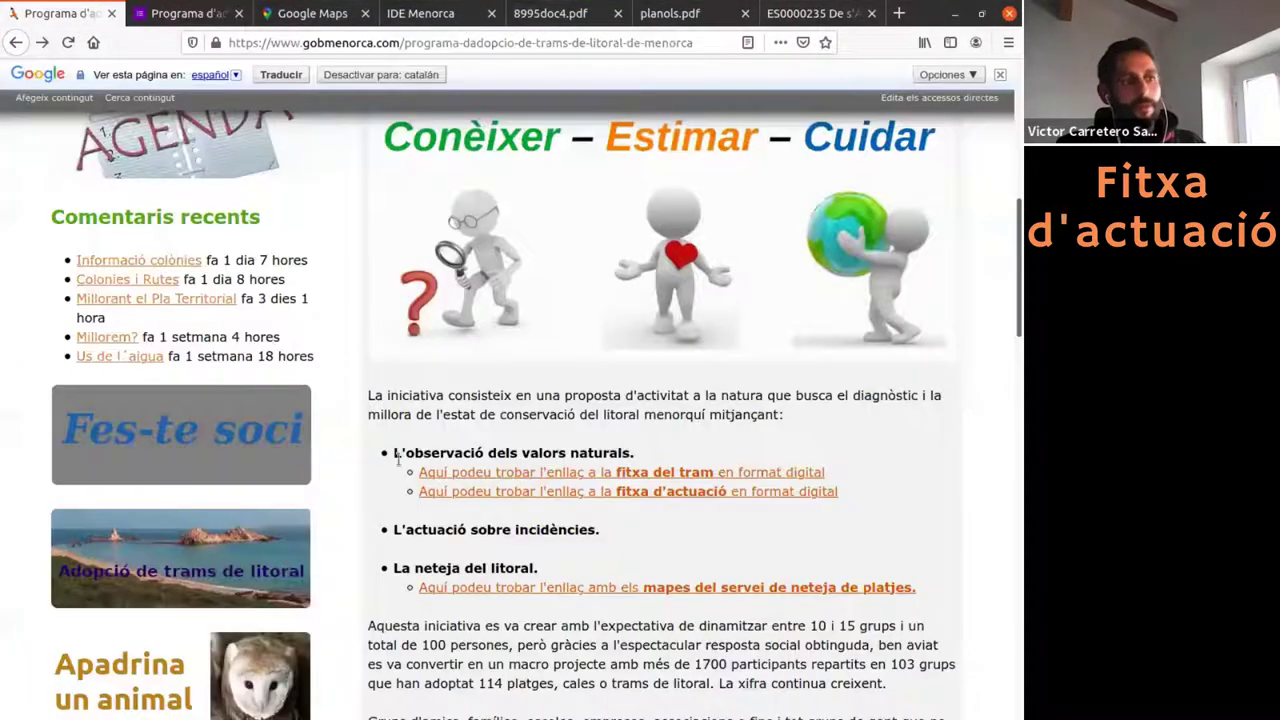
pyautogui.click(695, 501)
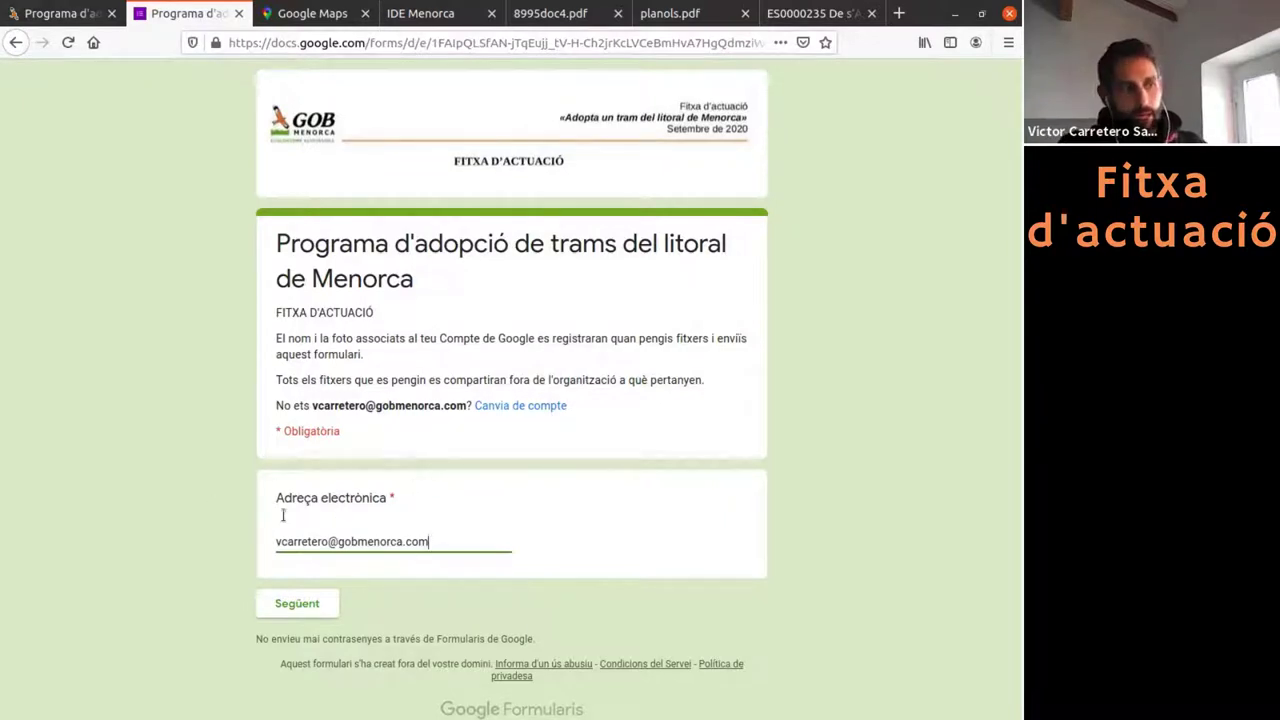
pyautogui.click(301, 605)
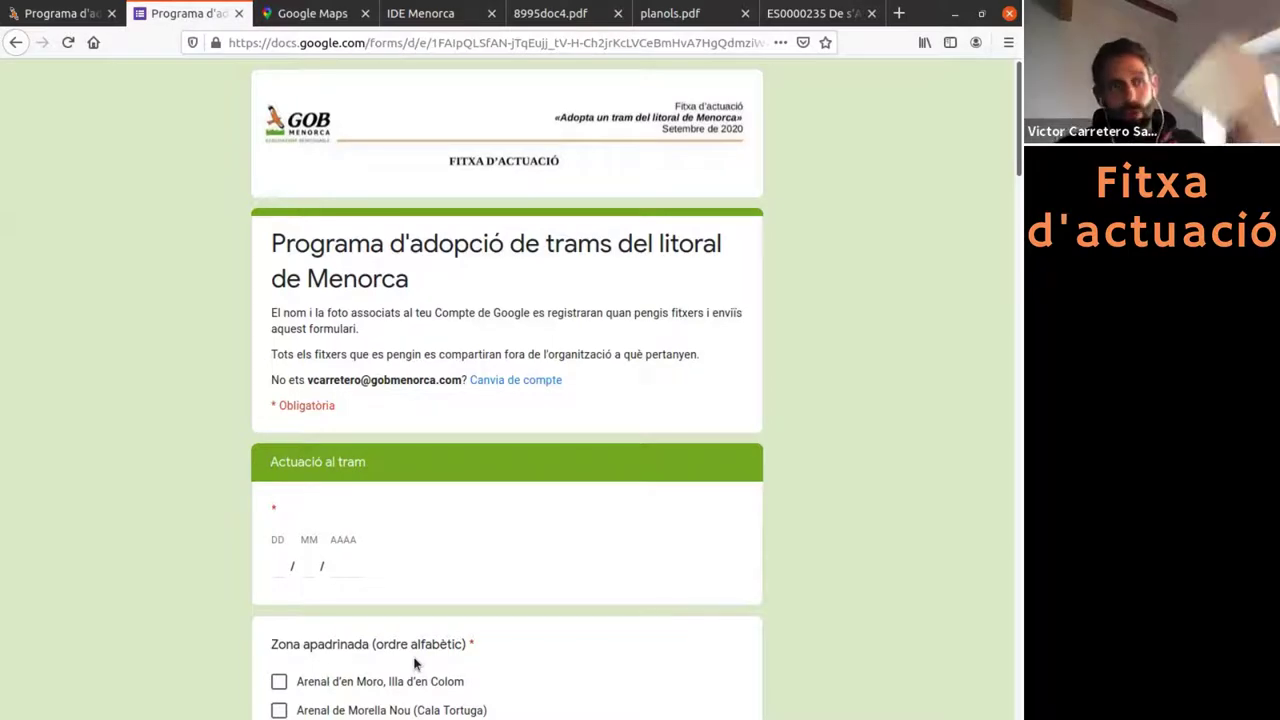
# Look up the printable 4.fitxa_actuacio.pdf among the programme page's attachments and return to the Fitxa d'actuació form
pyautogui.click(55, 15)
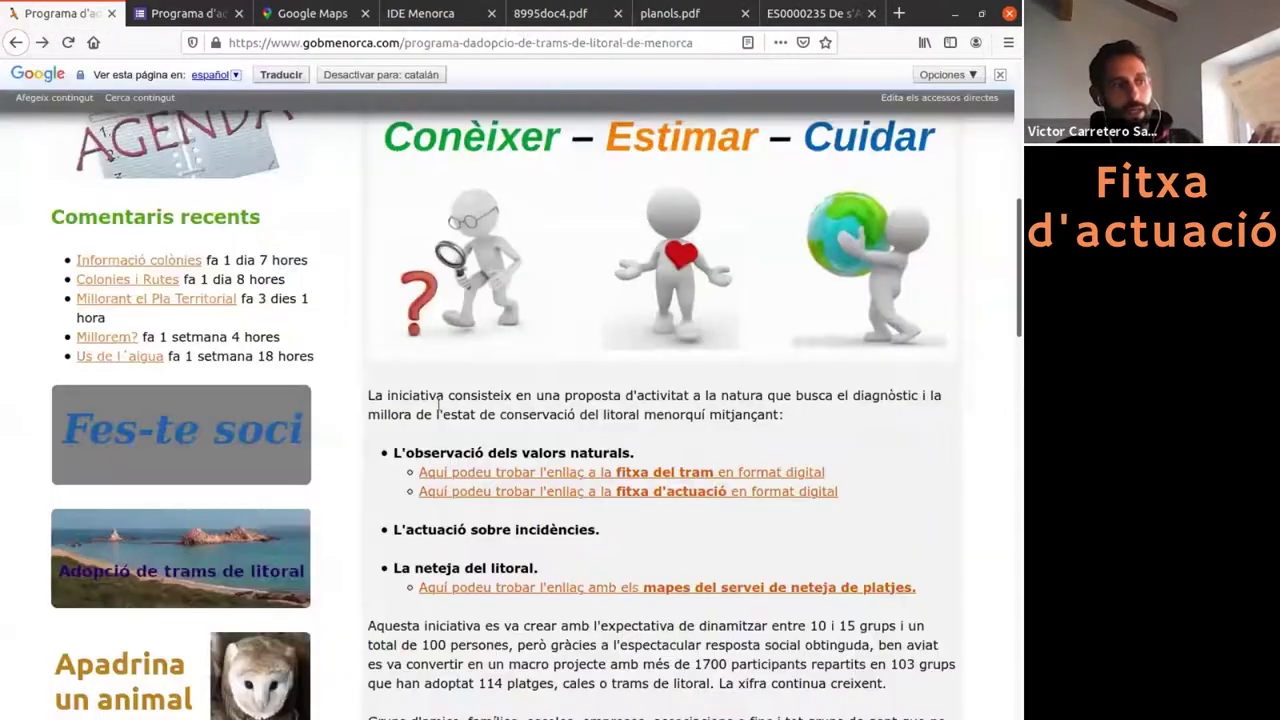
pyautogui.scroll(-15, 846, 627)
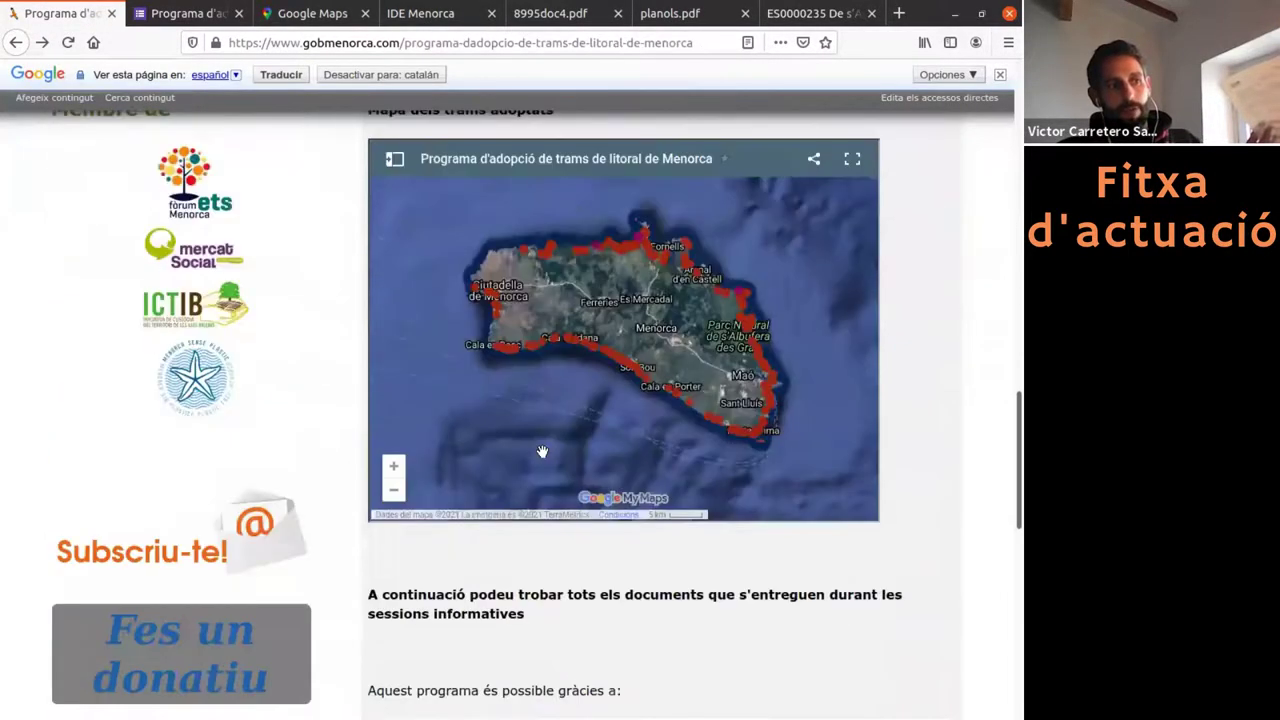
pyautogui.scroll(-10, 846, 627)
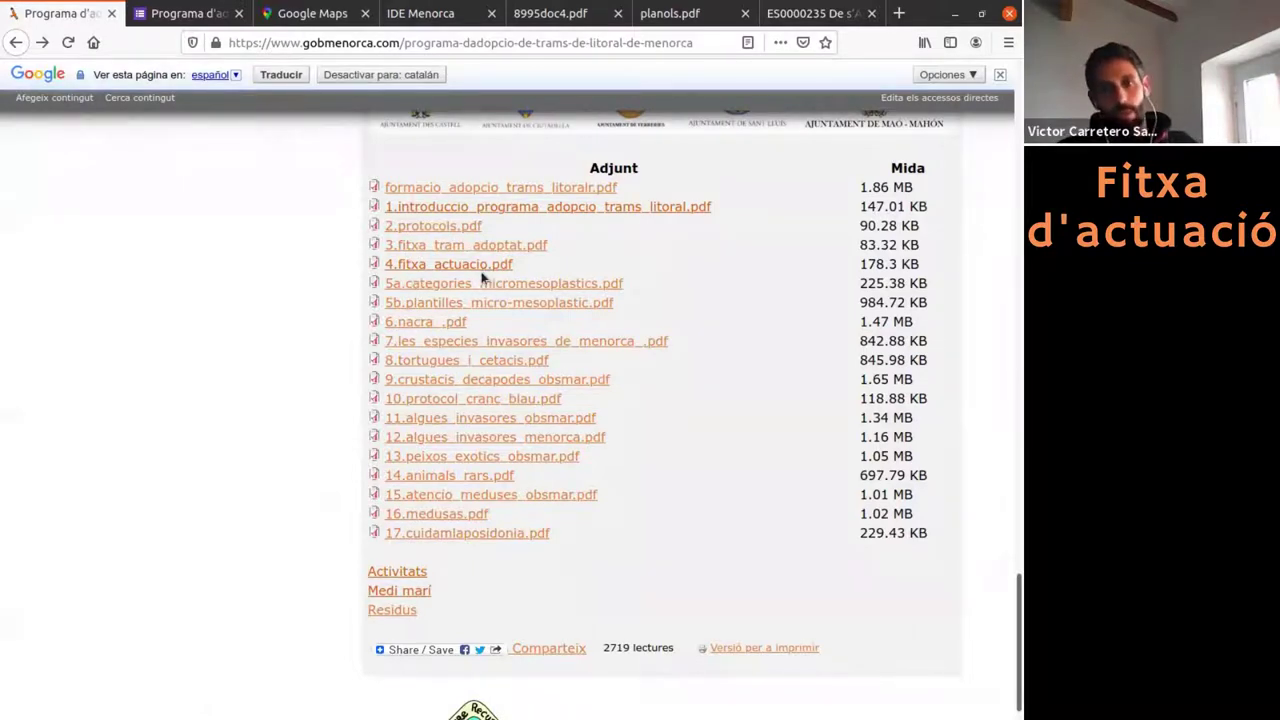
pyautogui.click(210, 20)
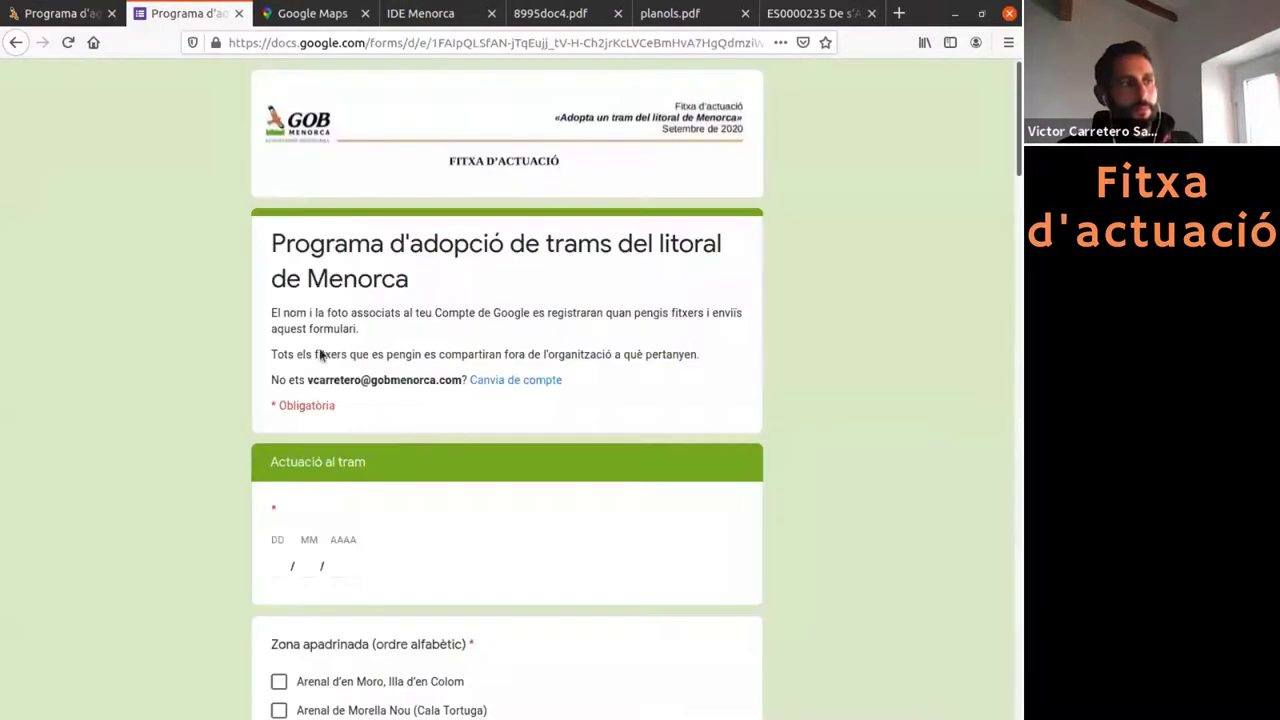
# Enter 28/03/2021 as the action date and select Arenal Gran (Platja de sa Mesquida) as the Zona apadrinada
pyautogui.scroll(-3, 351, 529)
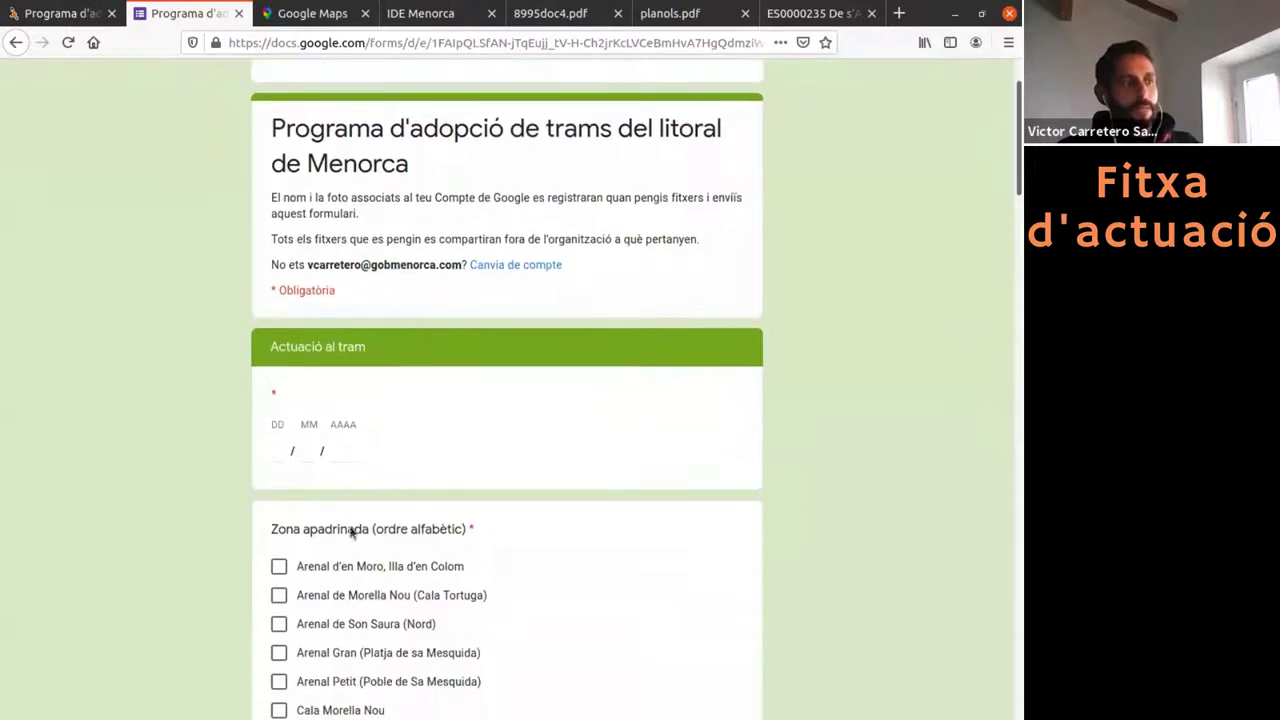
pyautogui.click(275, 429)
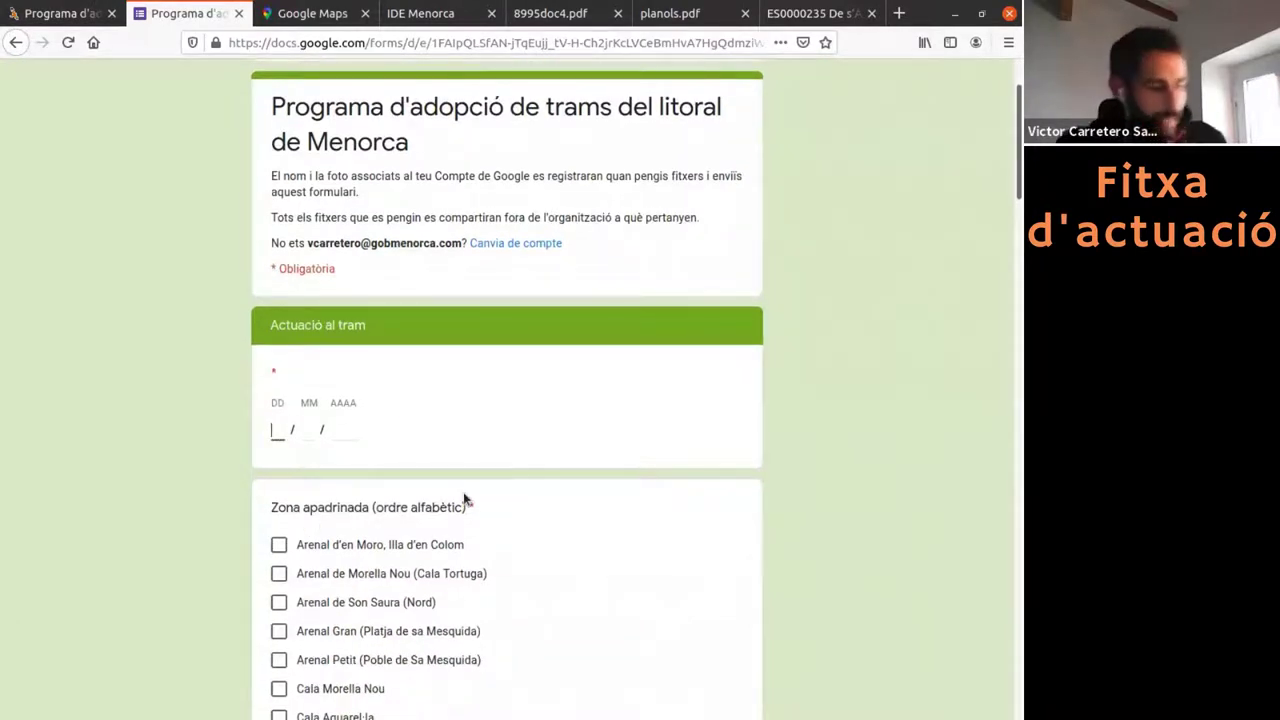
pyautogui.write('28')
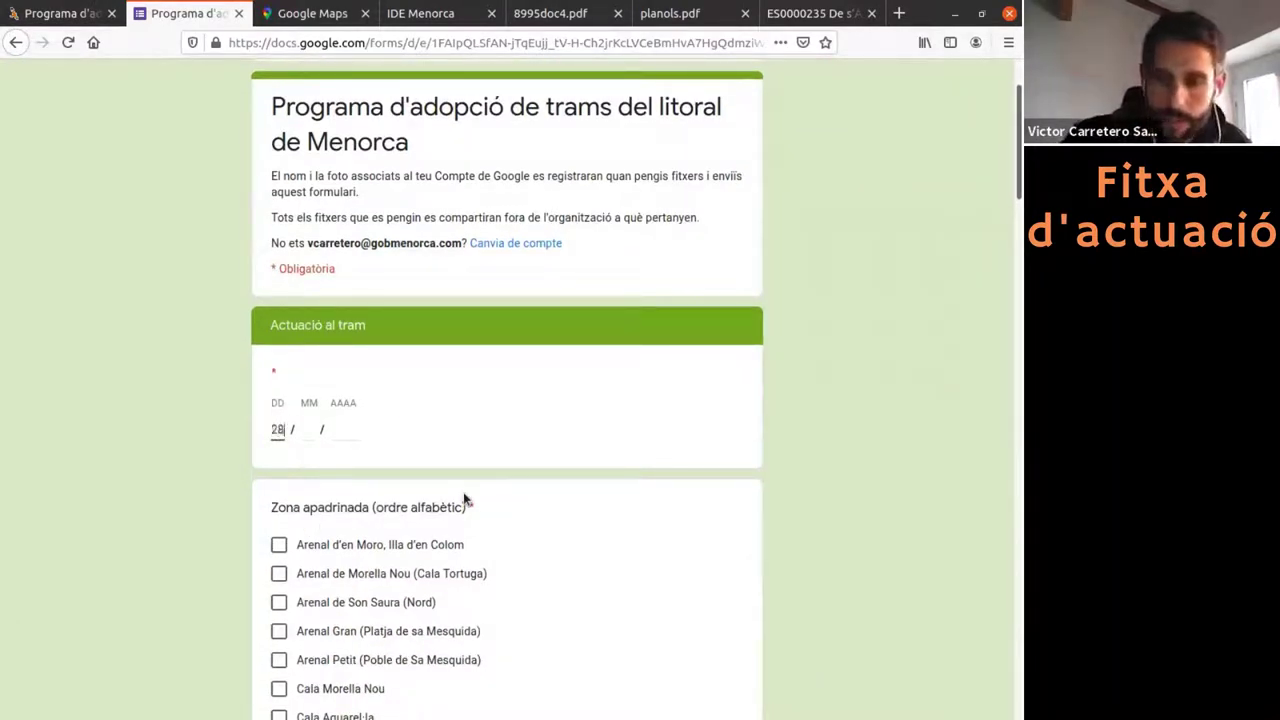
pyautogui.press('Tab')
pyautogui.write('03')
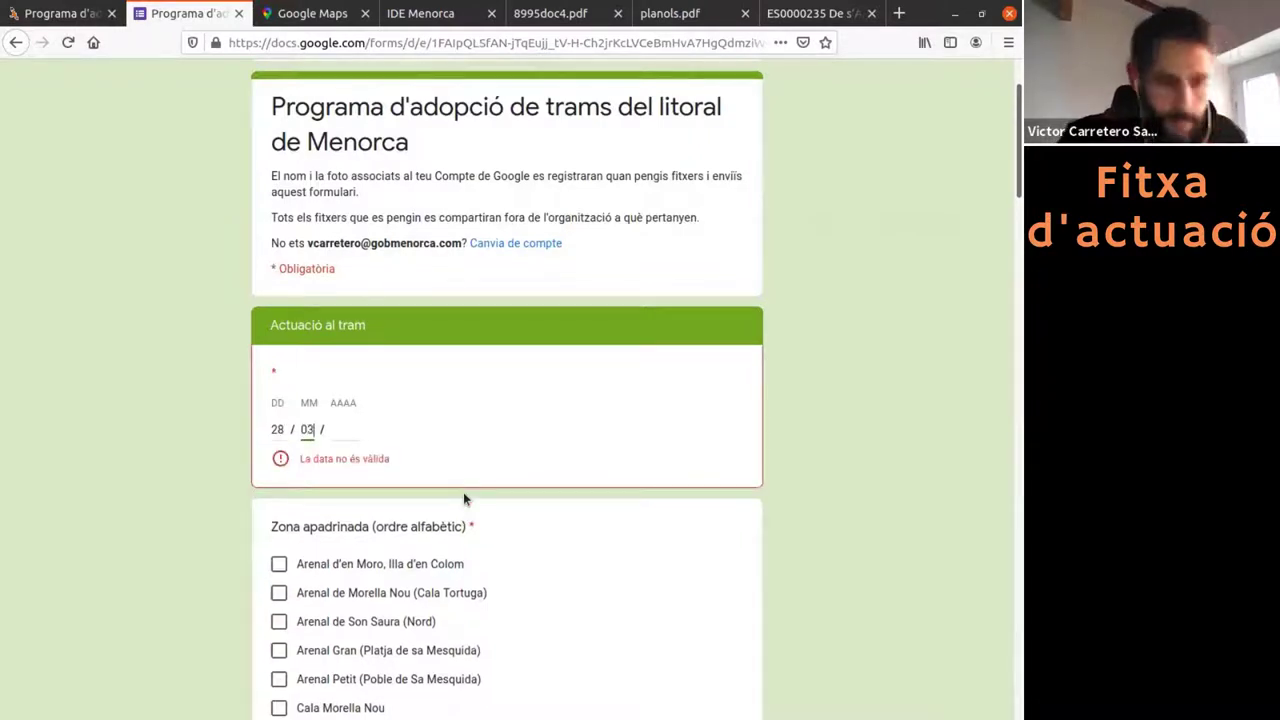
pyautogui.press('Tab')
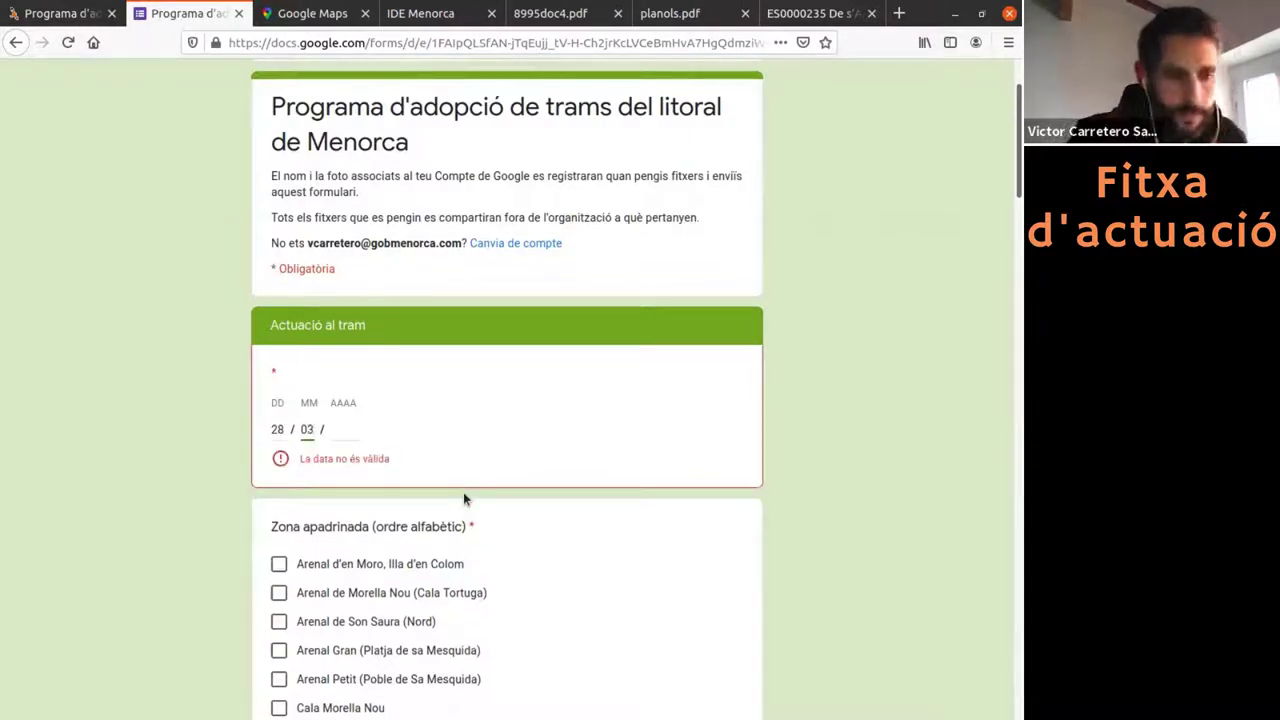
pyautogui.write('2021')
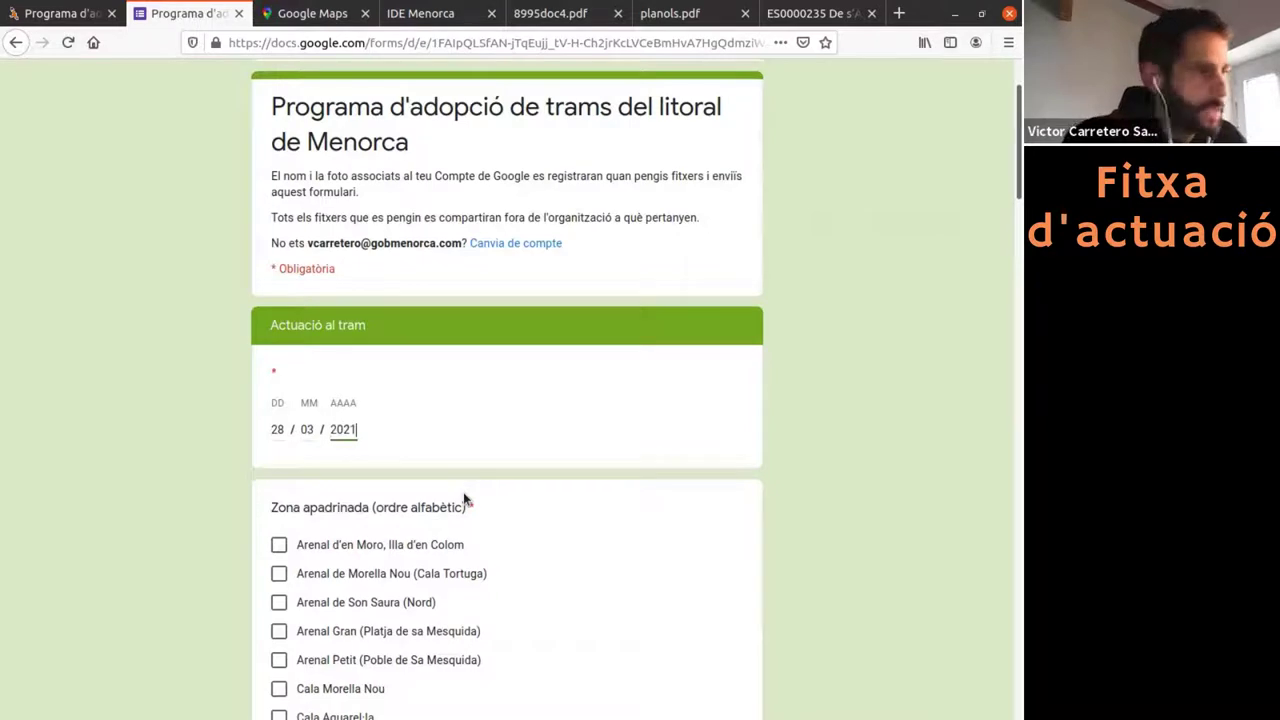
pyautogui.scroll(-2, 383, 519)
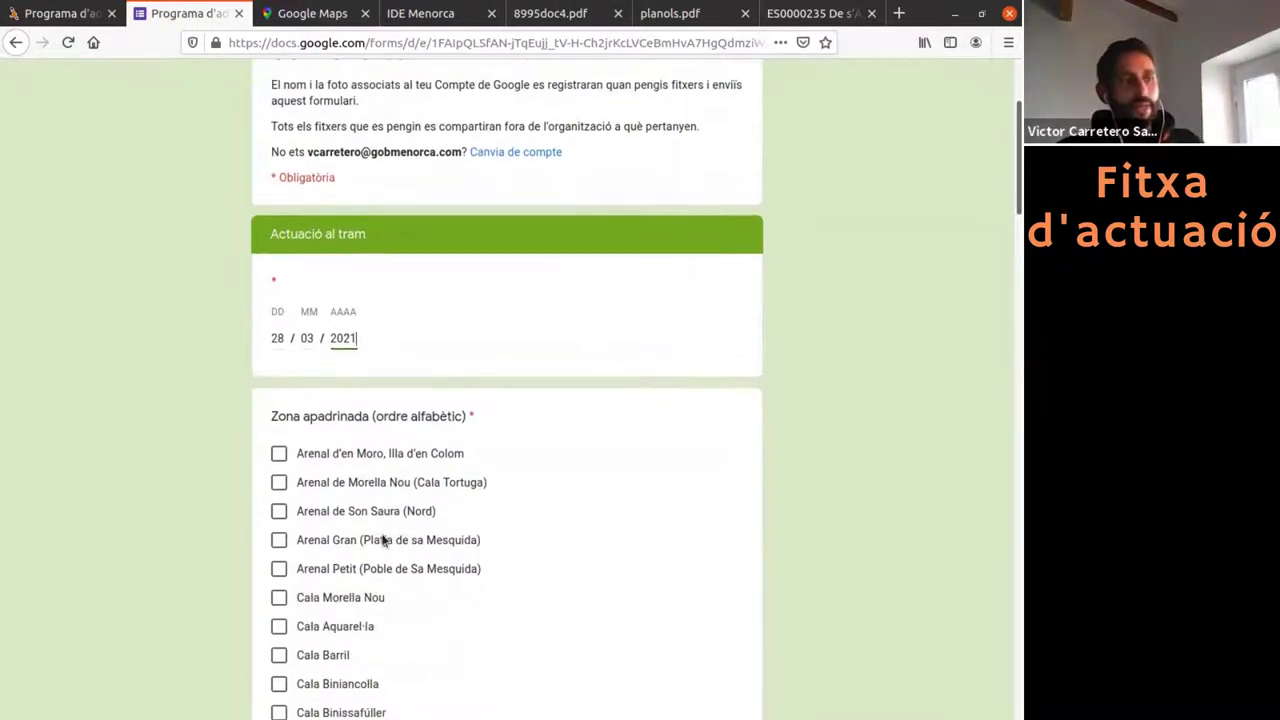
pyautogui.click(279, 540)
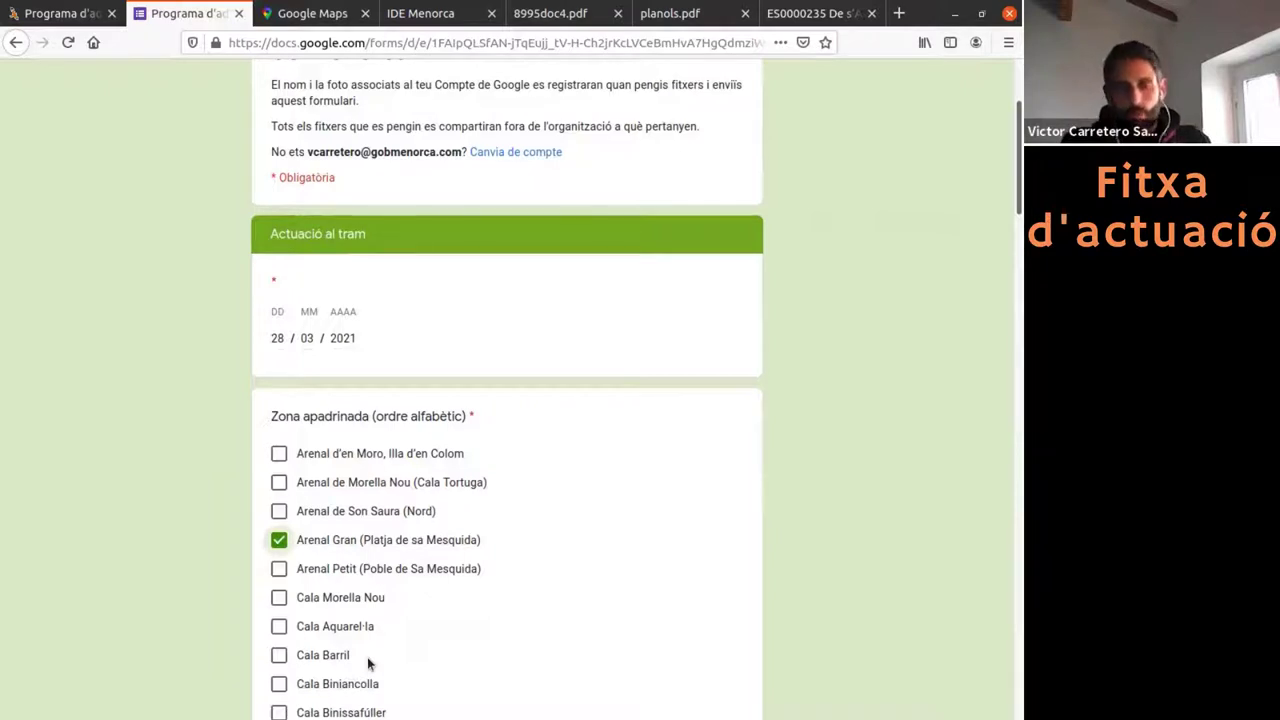
# Enter 7 as the Nombre de participants
pyautogui.scroll(-7, 420, 620)
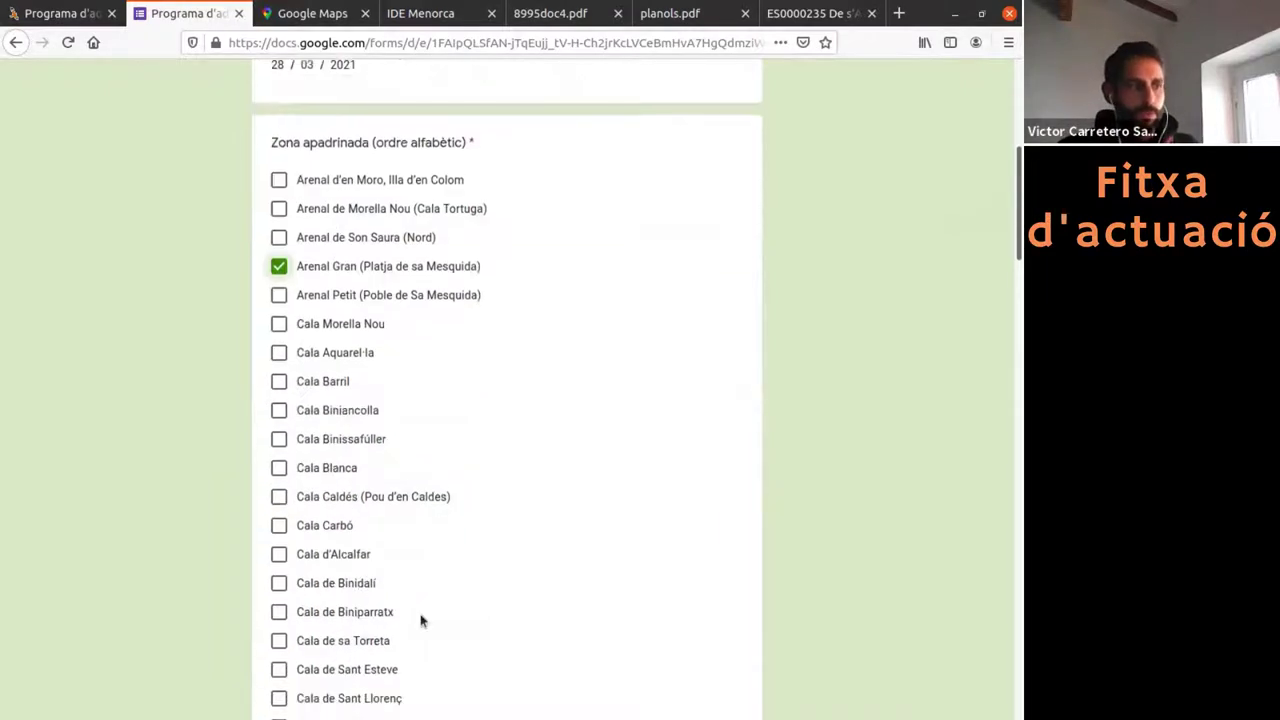
pyautogui.scroll(-20, 422, 611)
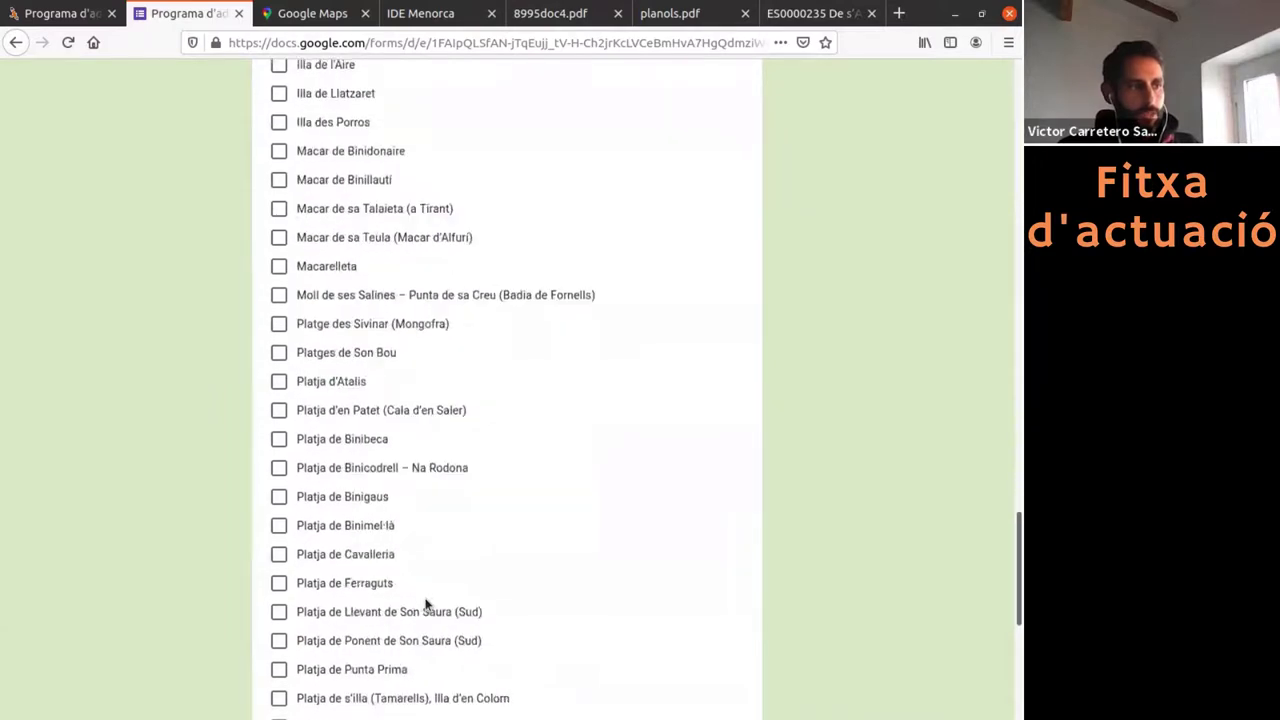
pyautogui.scroll(-5, 425, 604)
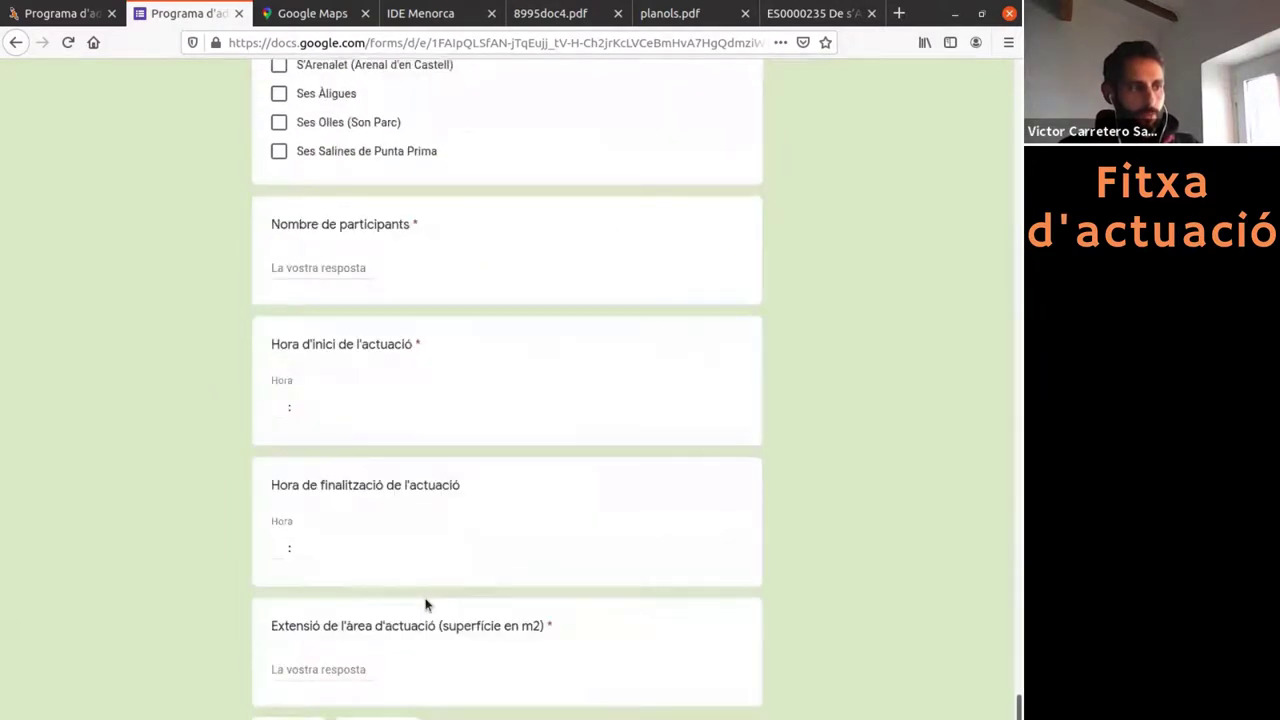
pyautogui.click(314, 269)
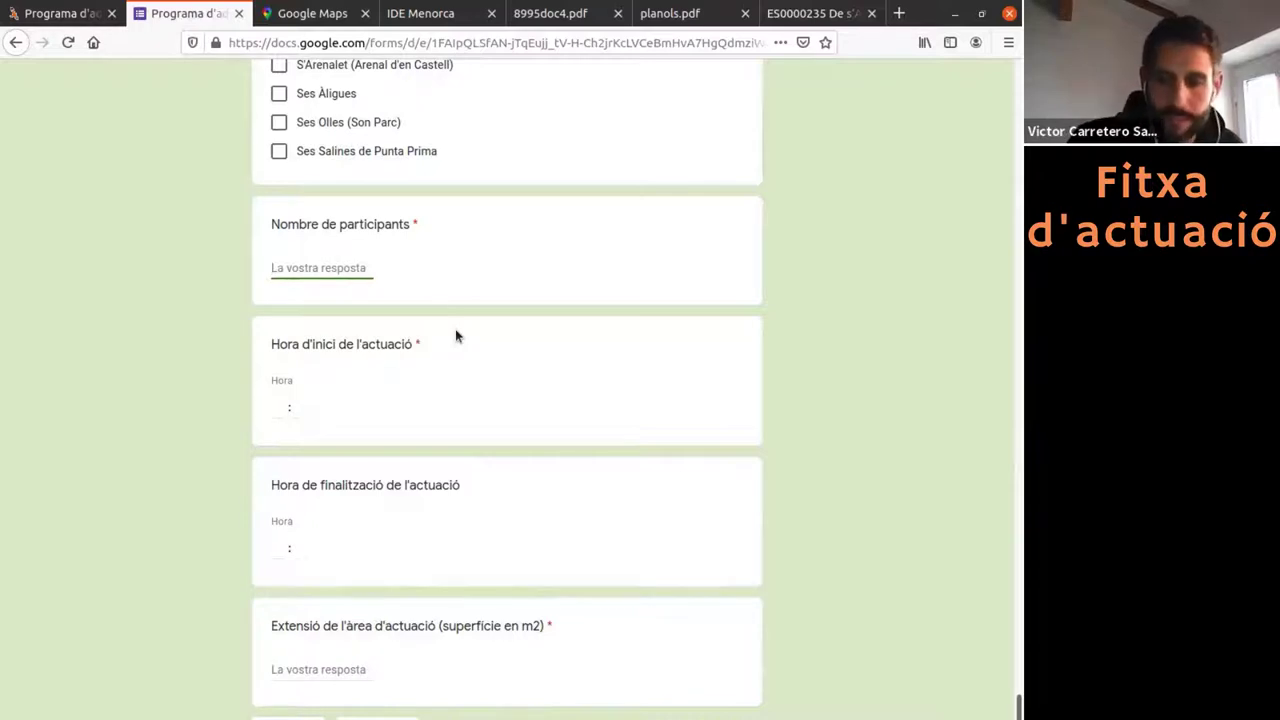
pyautogui.write('7')
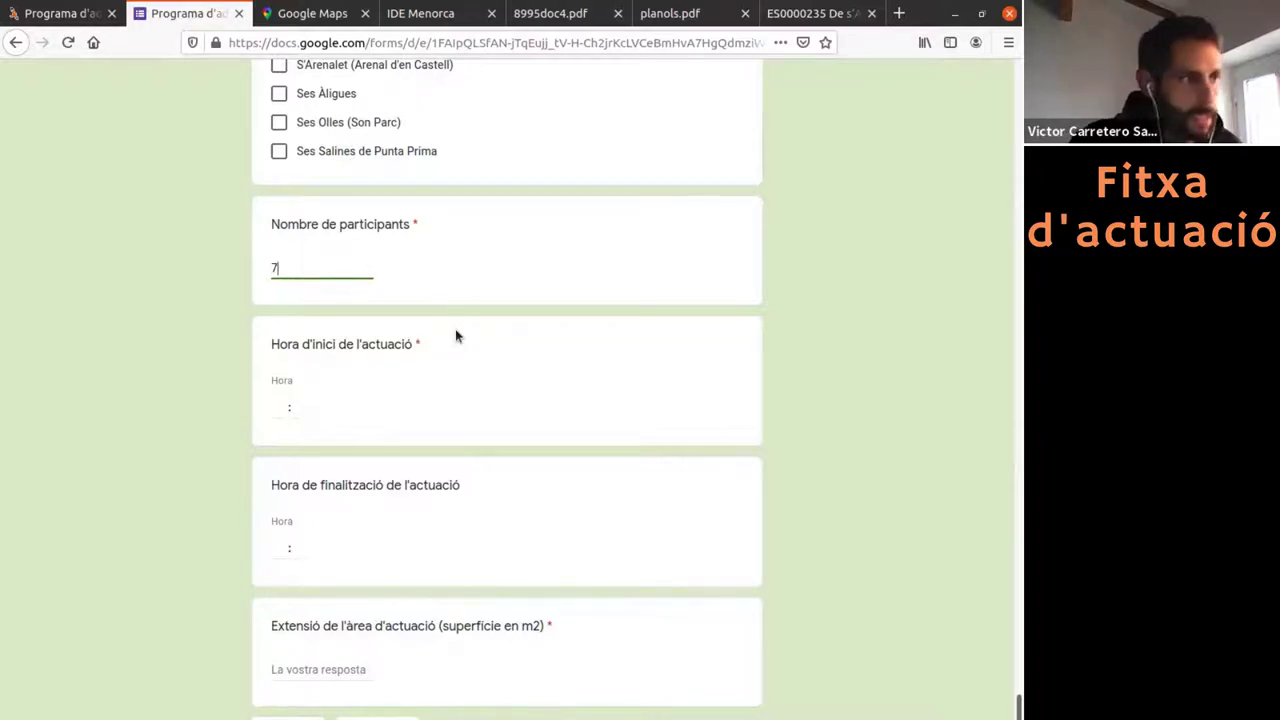
# Set Hora d'inici de l'actuació to 11:00 and fill in Hora de finalització de l'actuació with 00 minutes
pyautogui.click(275, 407)
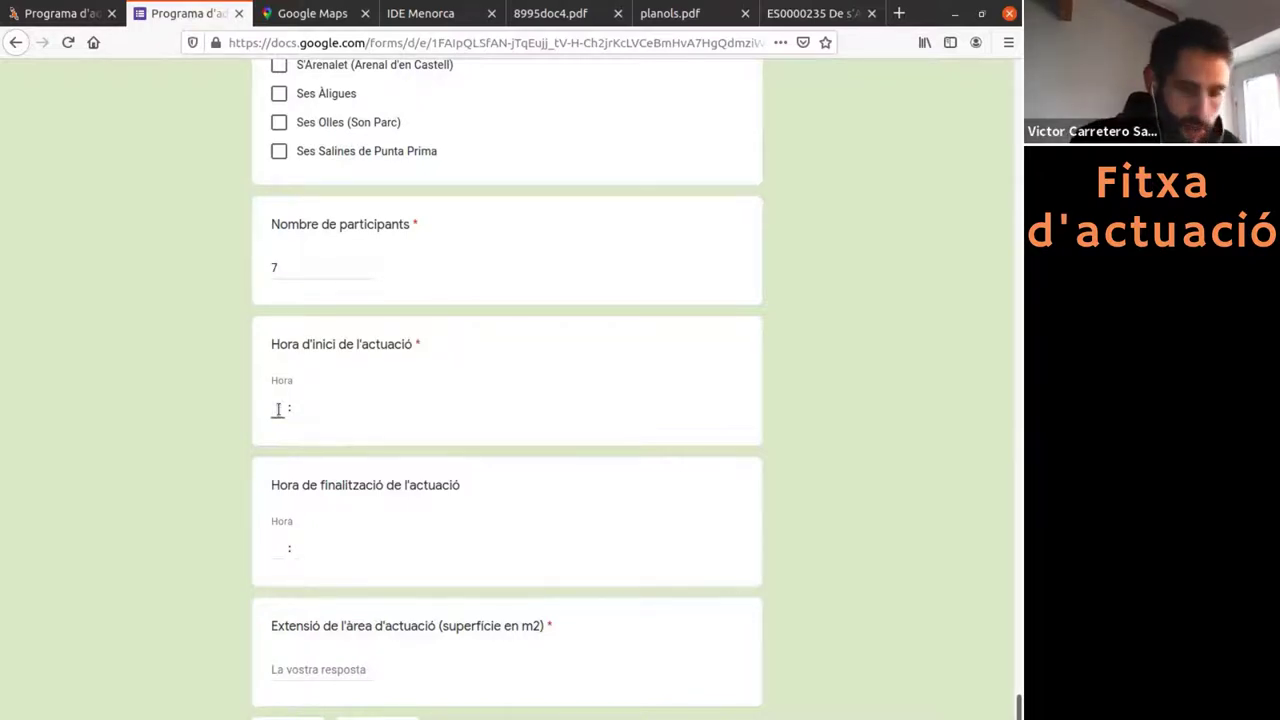
pyautogui.write('11')
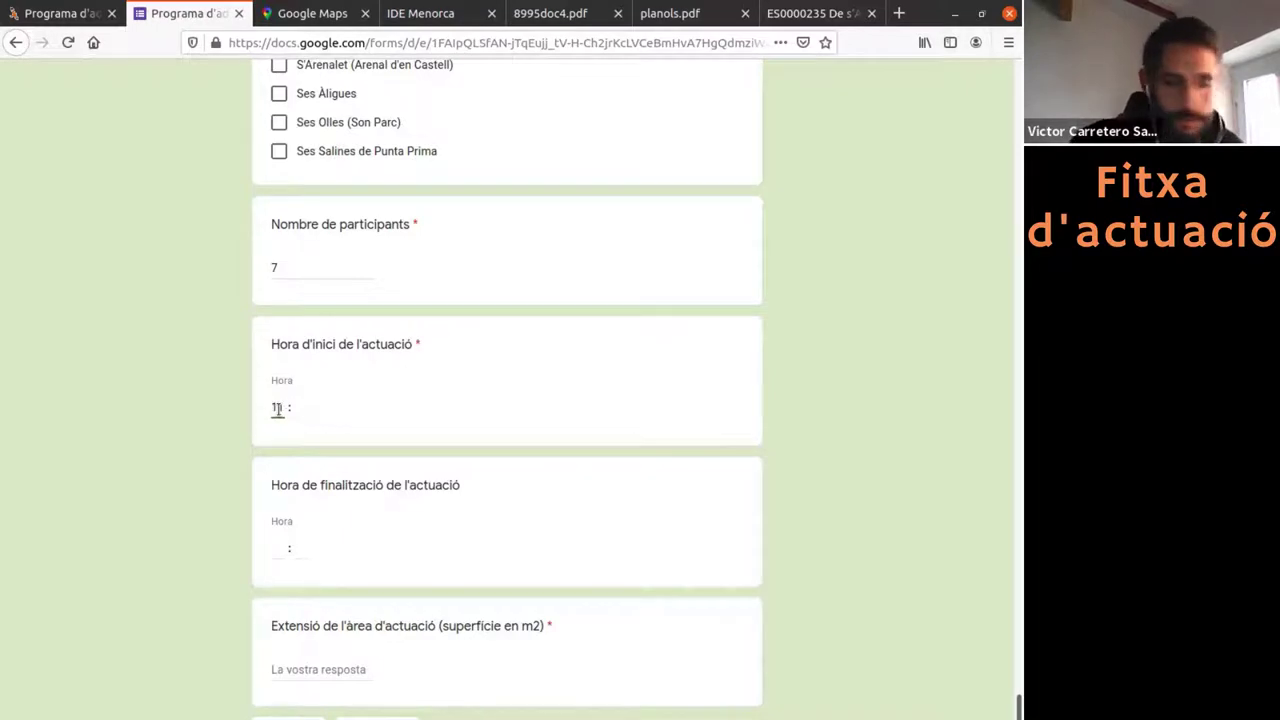
pyautogui.click(300, 408)
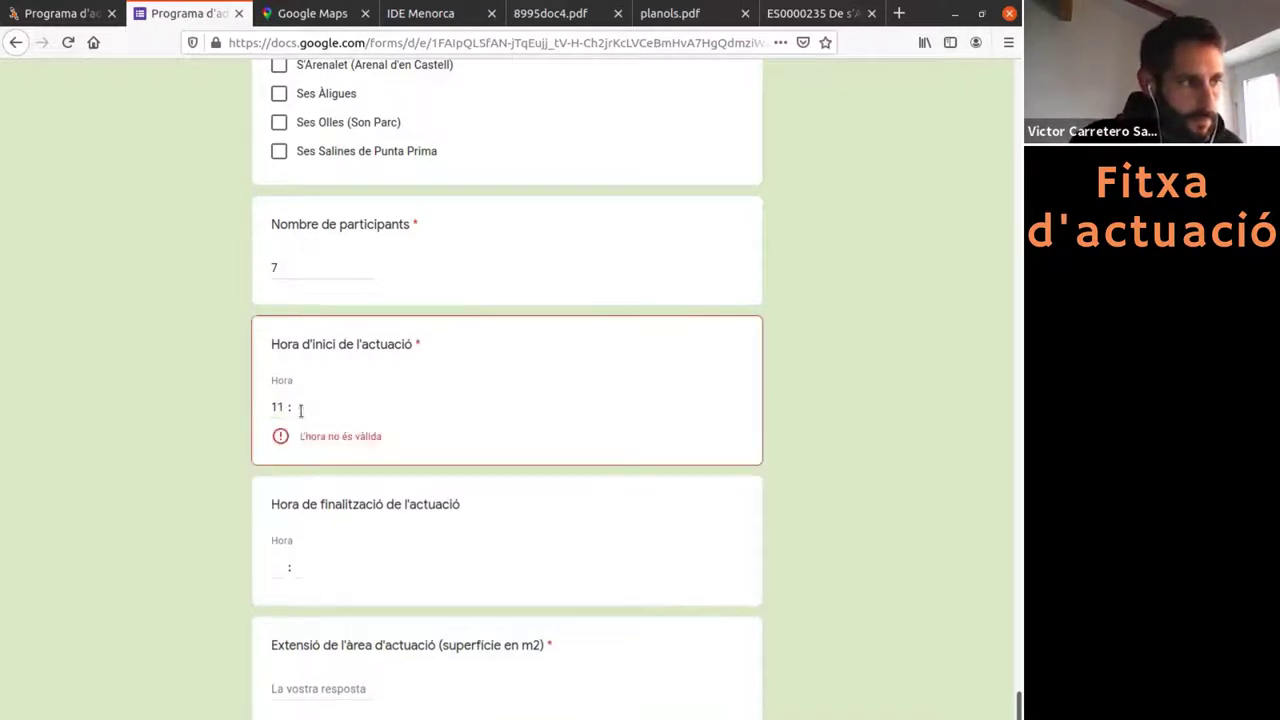
pyautogui.write('00')
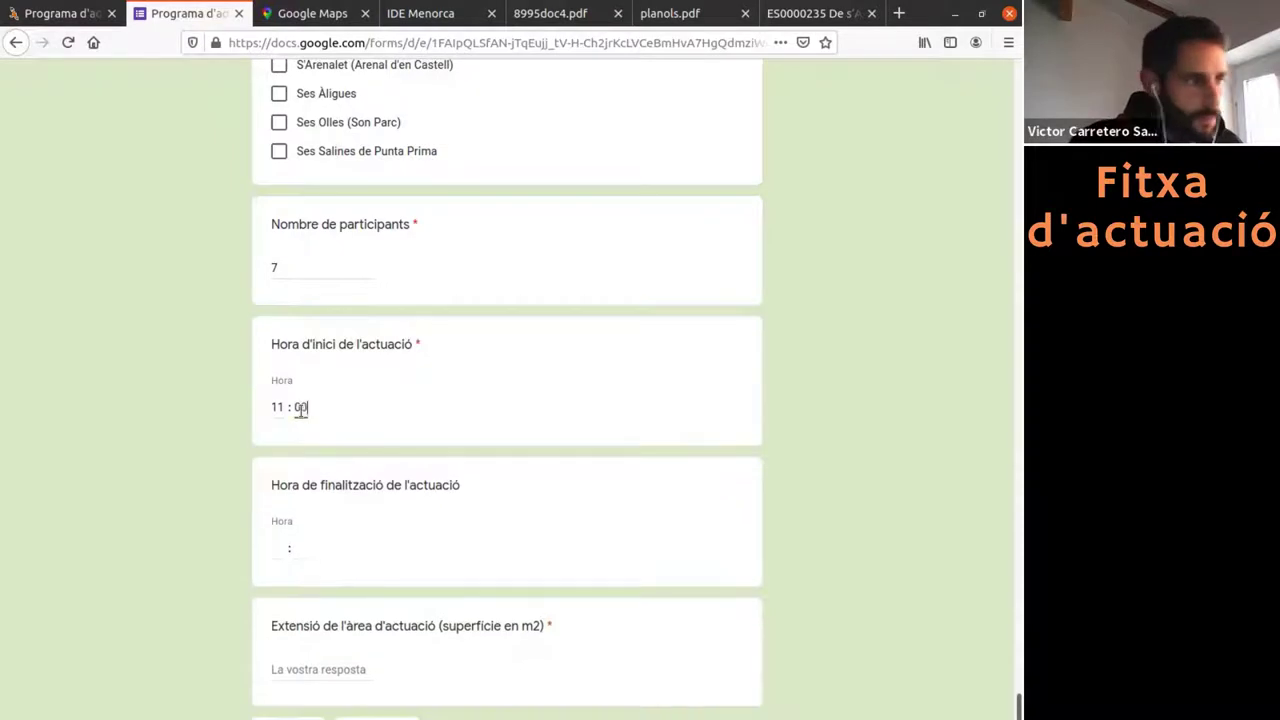
pyautogui.click(280, 548)
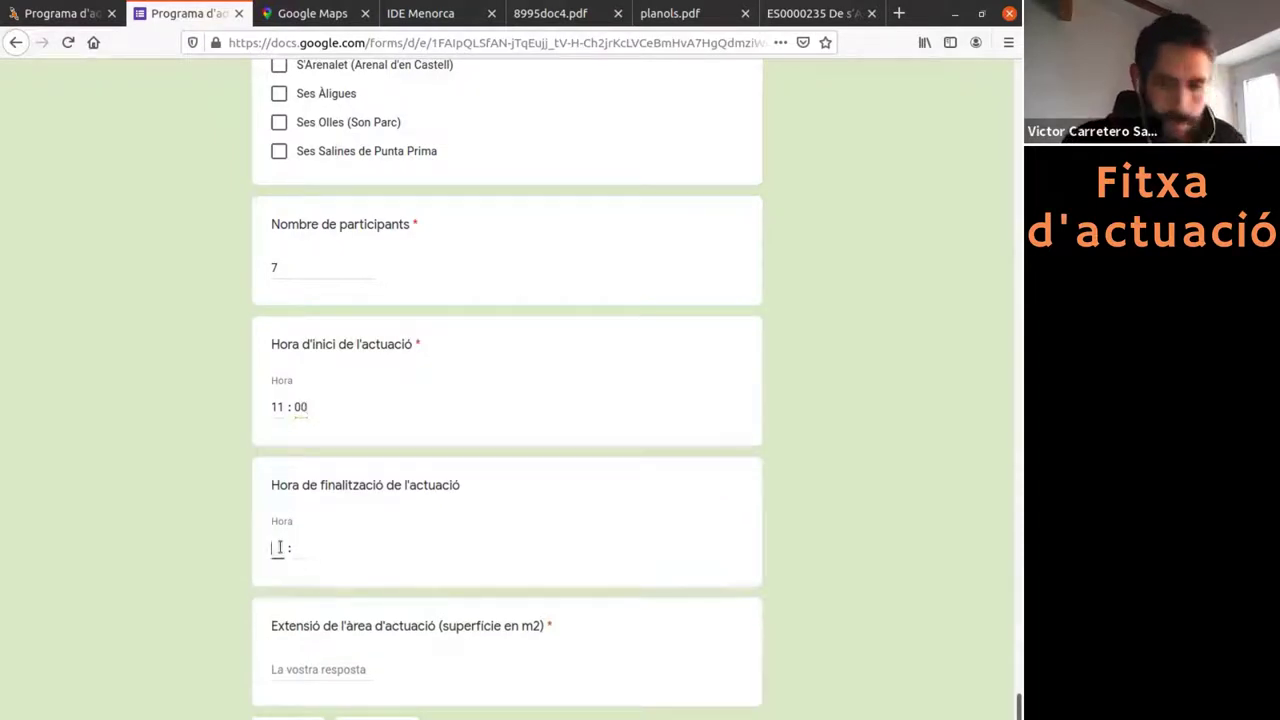
pyautogui.write('1')
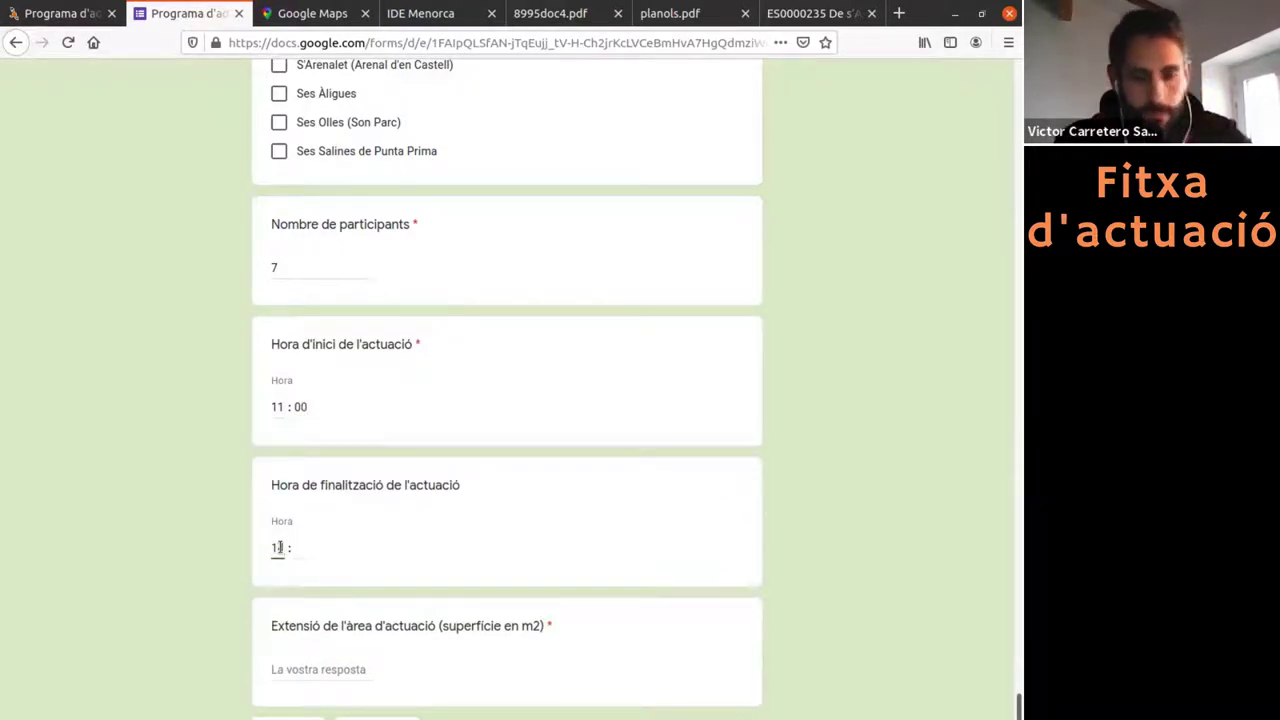
pyautogui.press('Tab')
pyautogui.write('00')
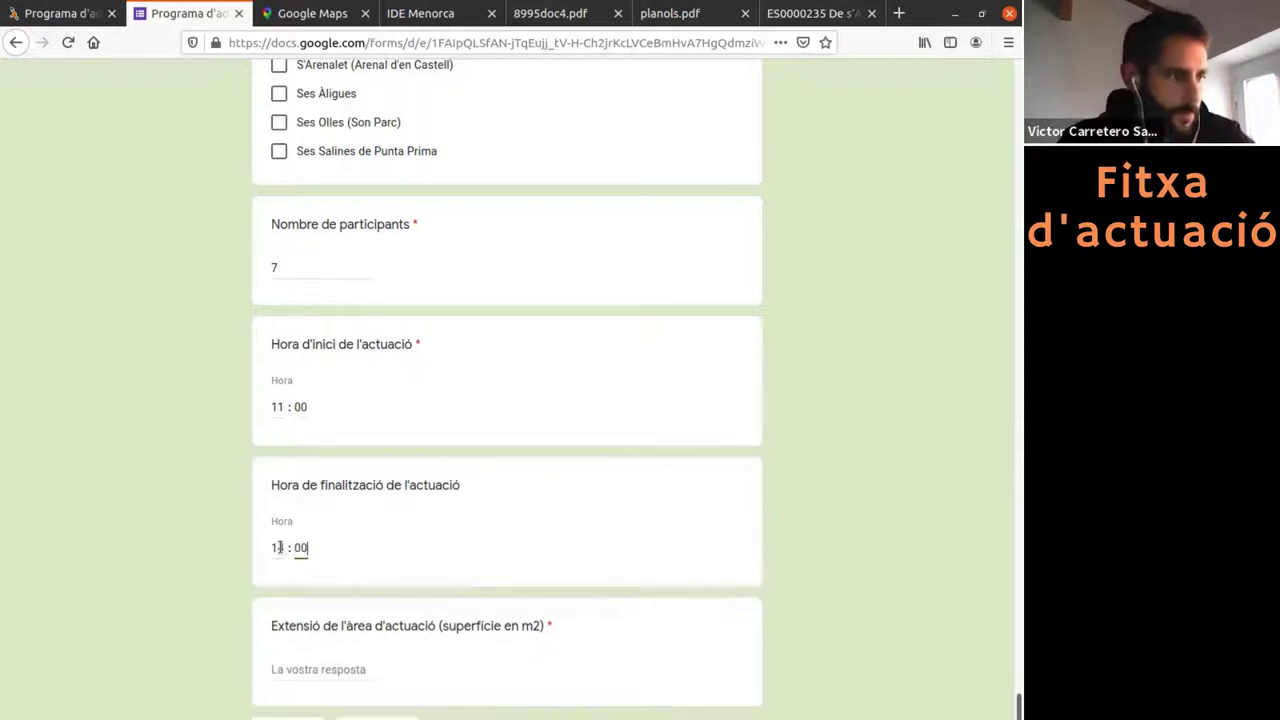
# Calculate 290×18 in the calculator to work out the action area's surface, and return to the form
pyautogui.click(343, 668)
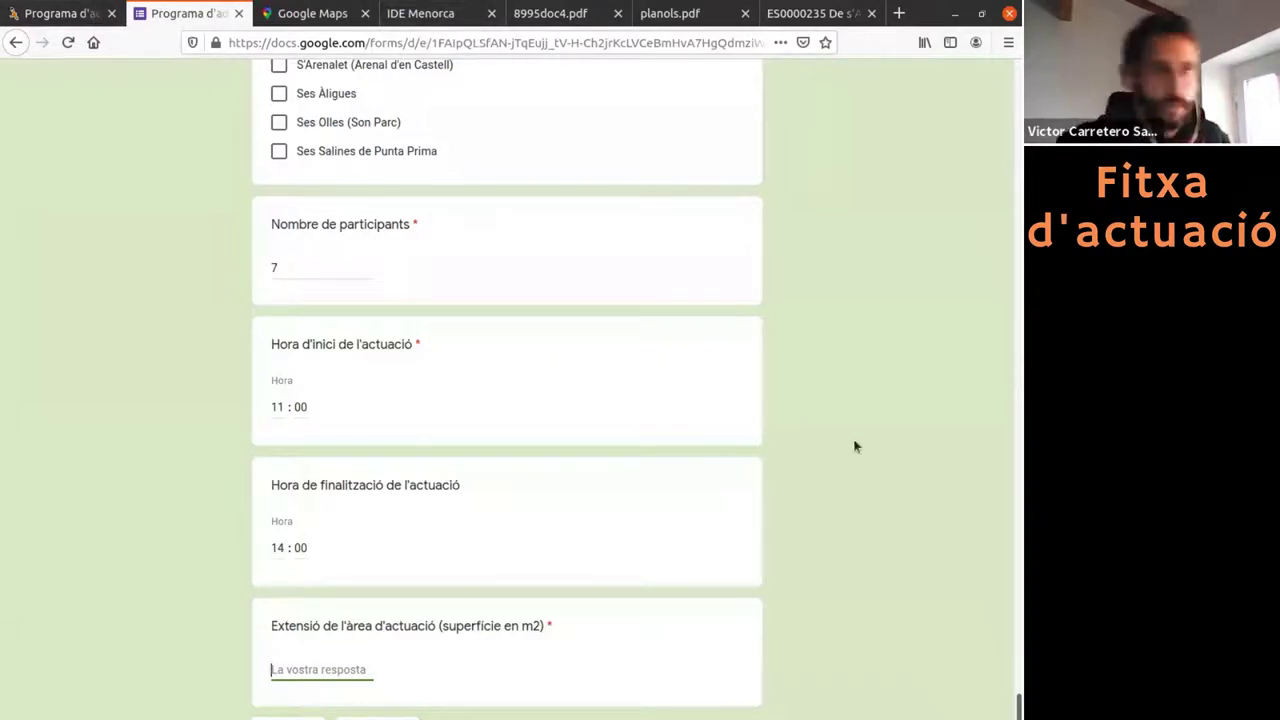
pyautogui.press('XF86Calculator')
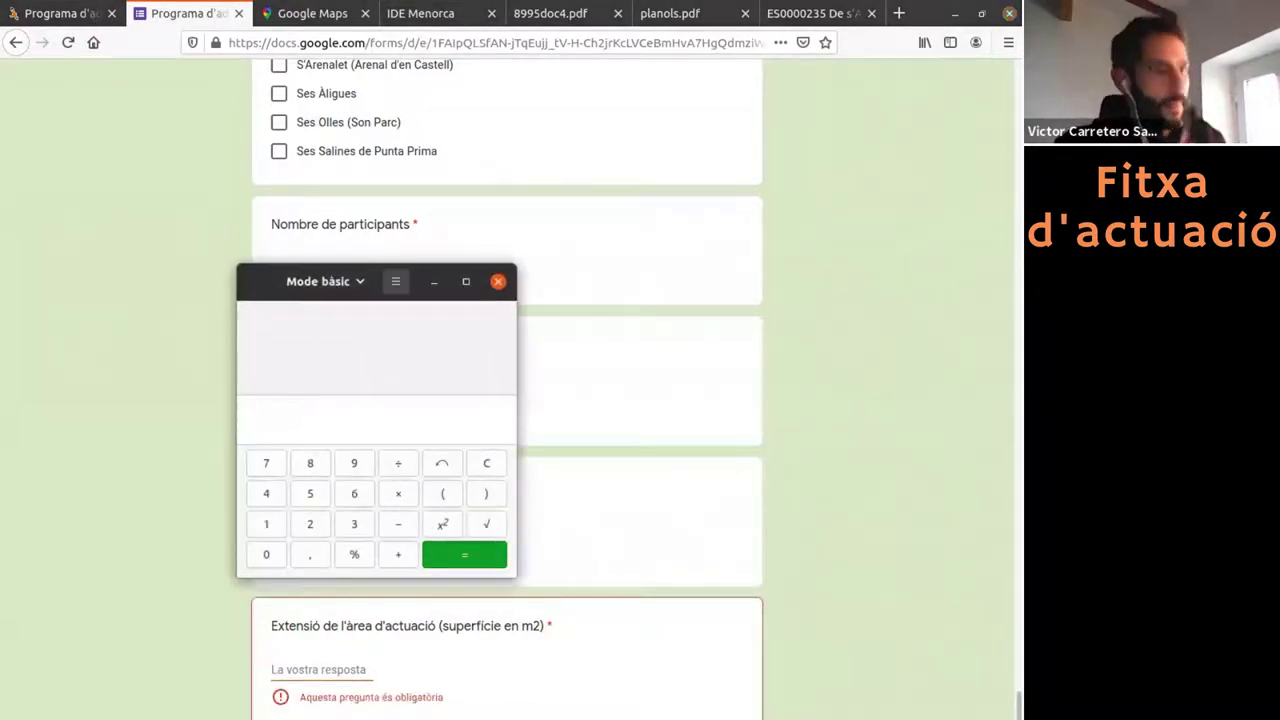
pyautogui.click(313, 526)
pyautogui.click(352, 465)
pyautogui.click(268, 556)
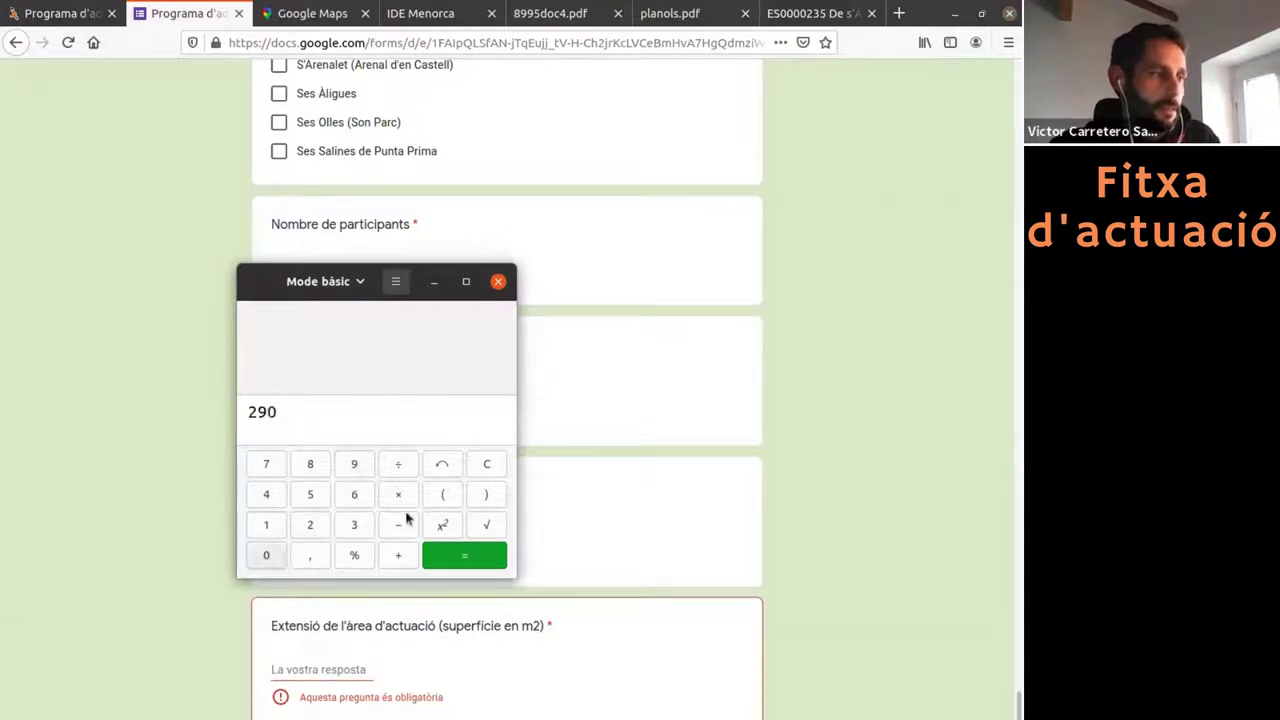
pyautogui.click(400, 494)
pyautogui.click(266, 525)
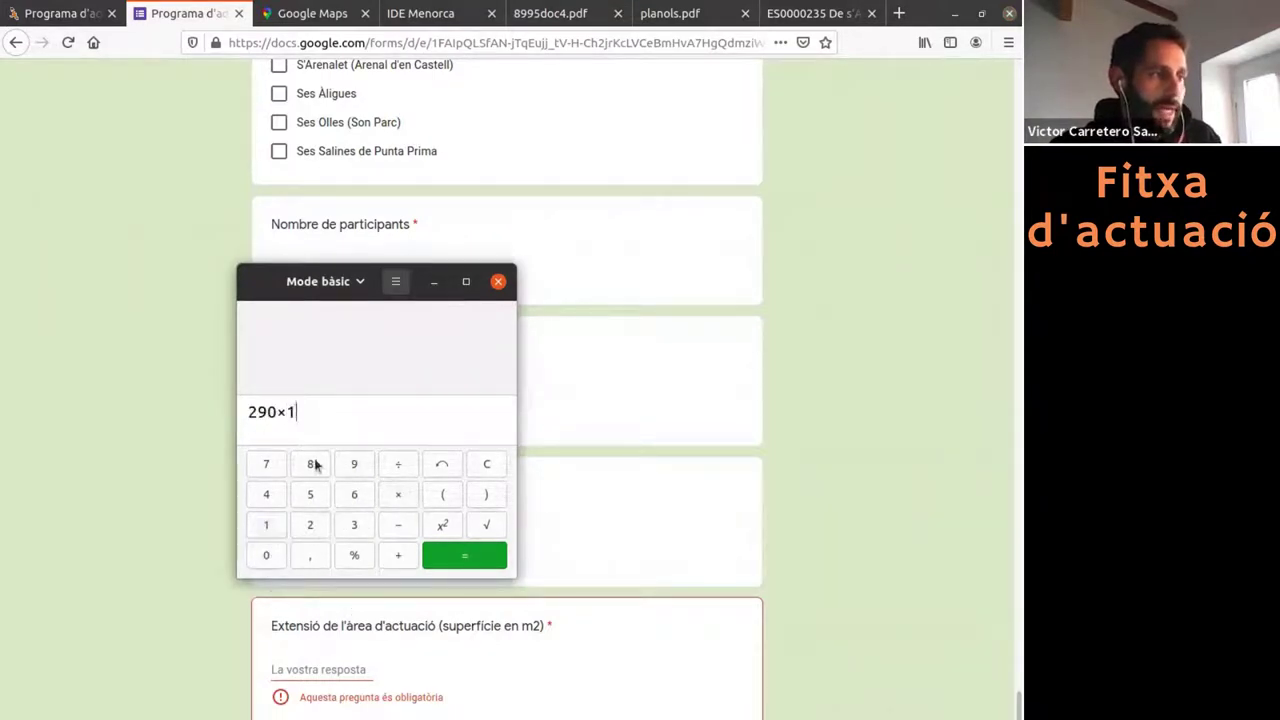
pyautogui.click(311, 464)
pyautogui.click(479, 564)
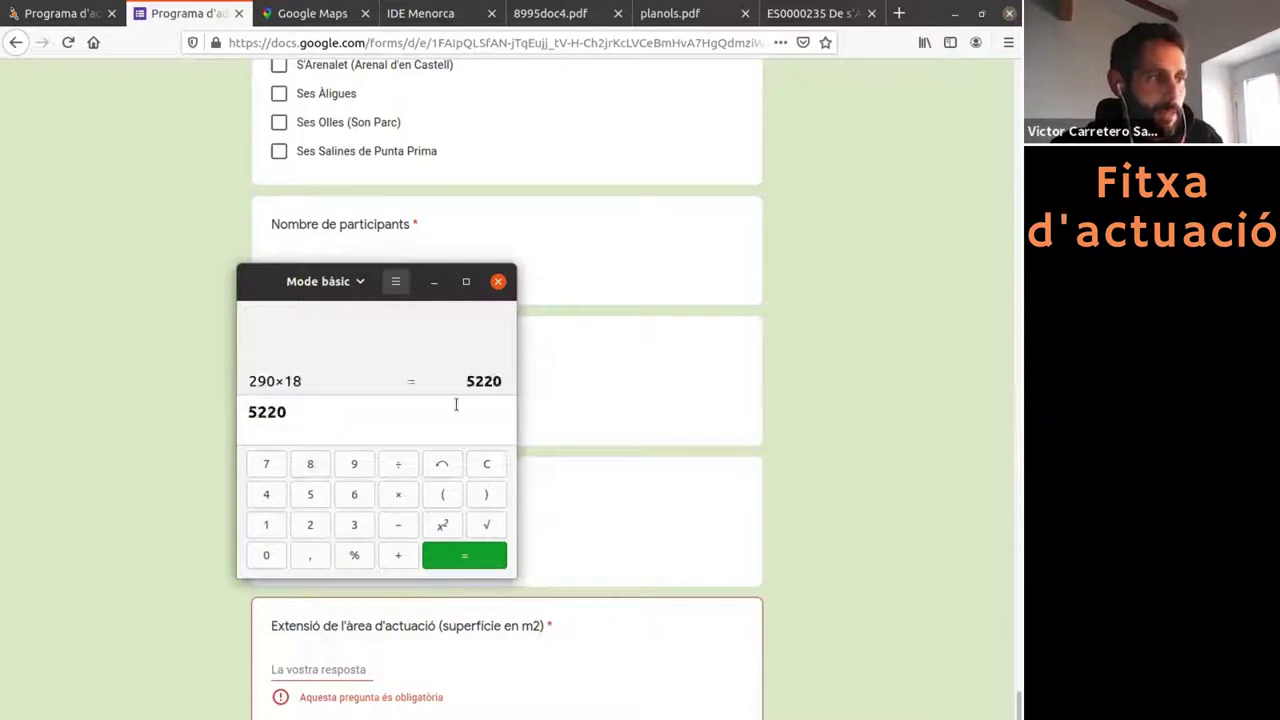
pyautogui.click(498, 283)
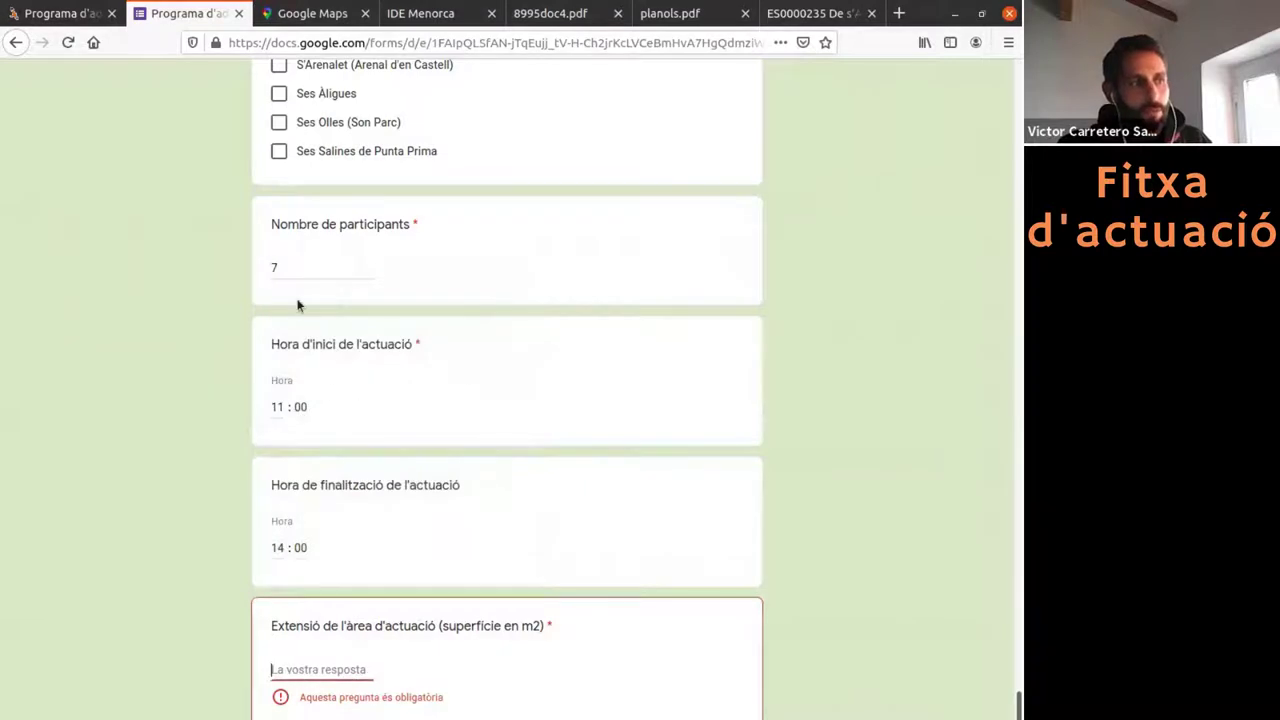
# Enter 5000 as the Extensió de l'àrea d'actuació and continue to the weather and sea conditions section
pyautogui.click(312, 667)
pyautogui.write('5000')
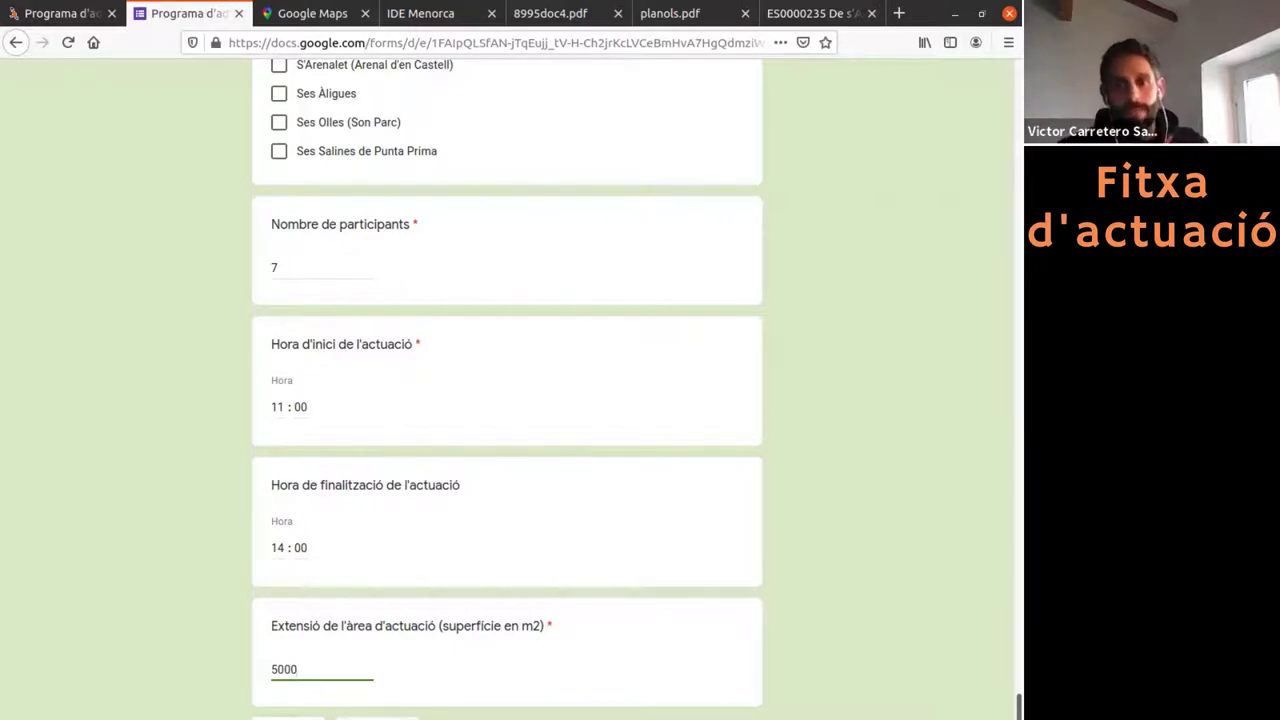
pyautogui.press('Return')
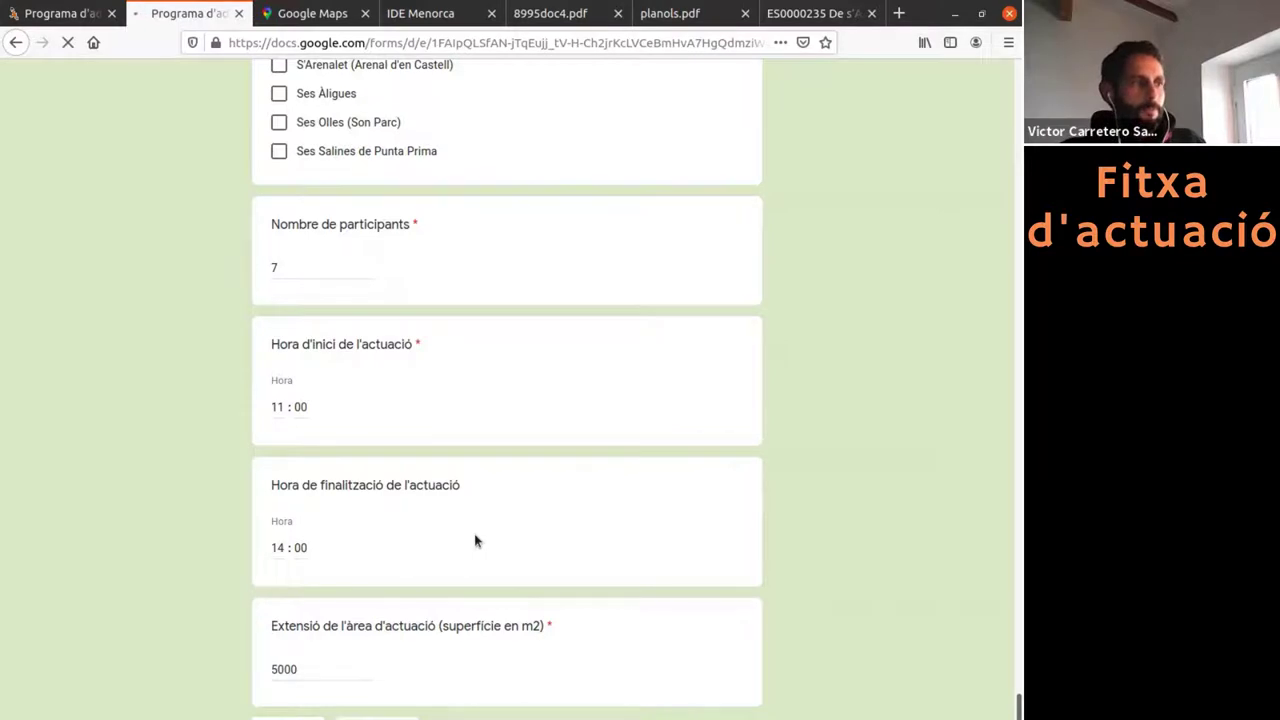
# Select NE for both Direcció del vent and Direcció de l'onatge
pyautogui.scroll(-2, 514, 542)
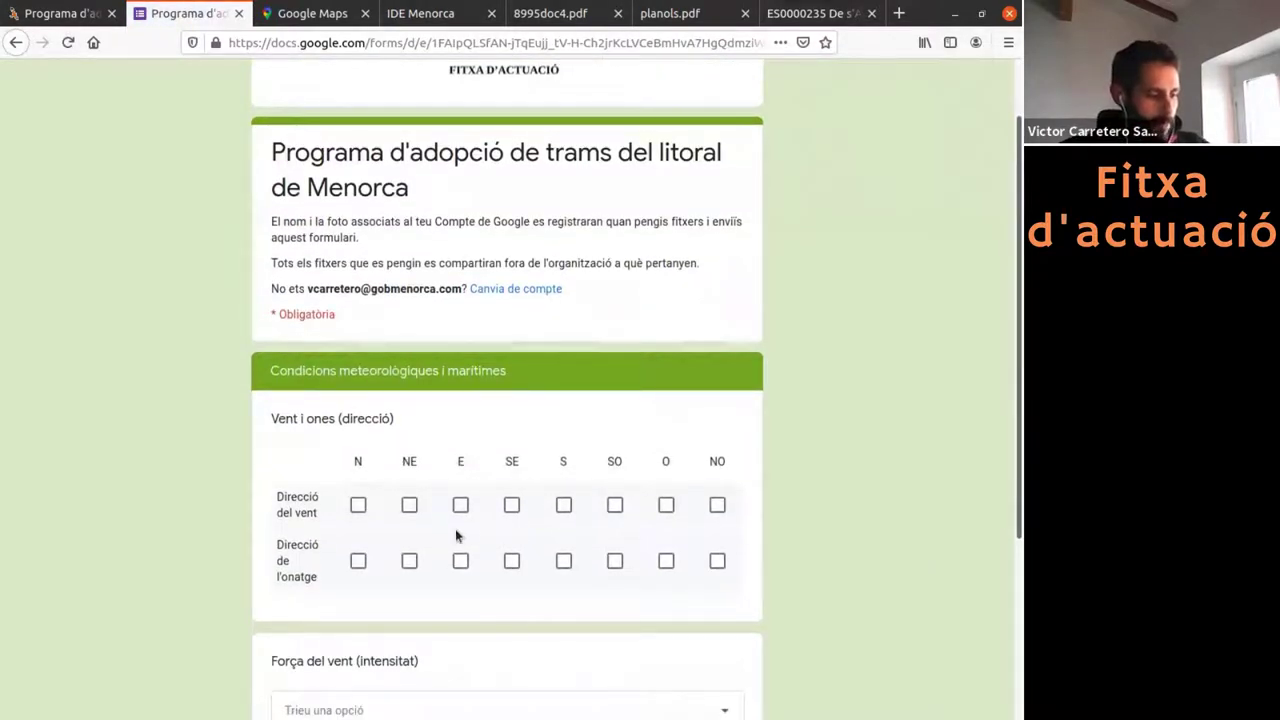
pyautogui.click(410, 506)
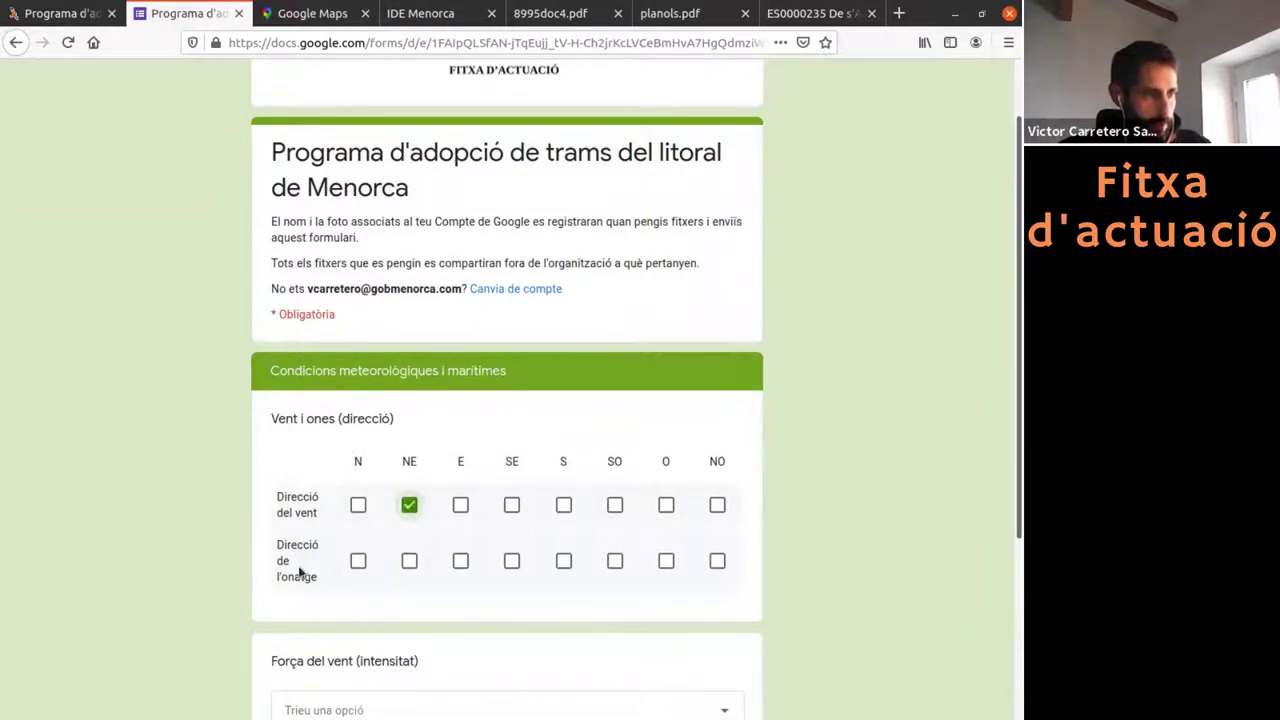
pyautogui.scroll(-2, 360, 592)
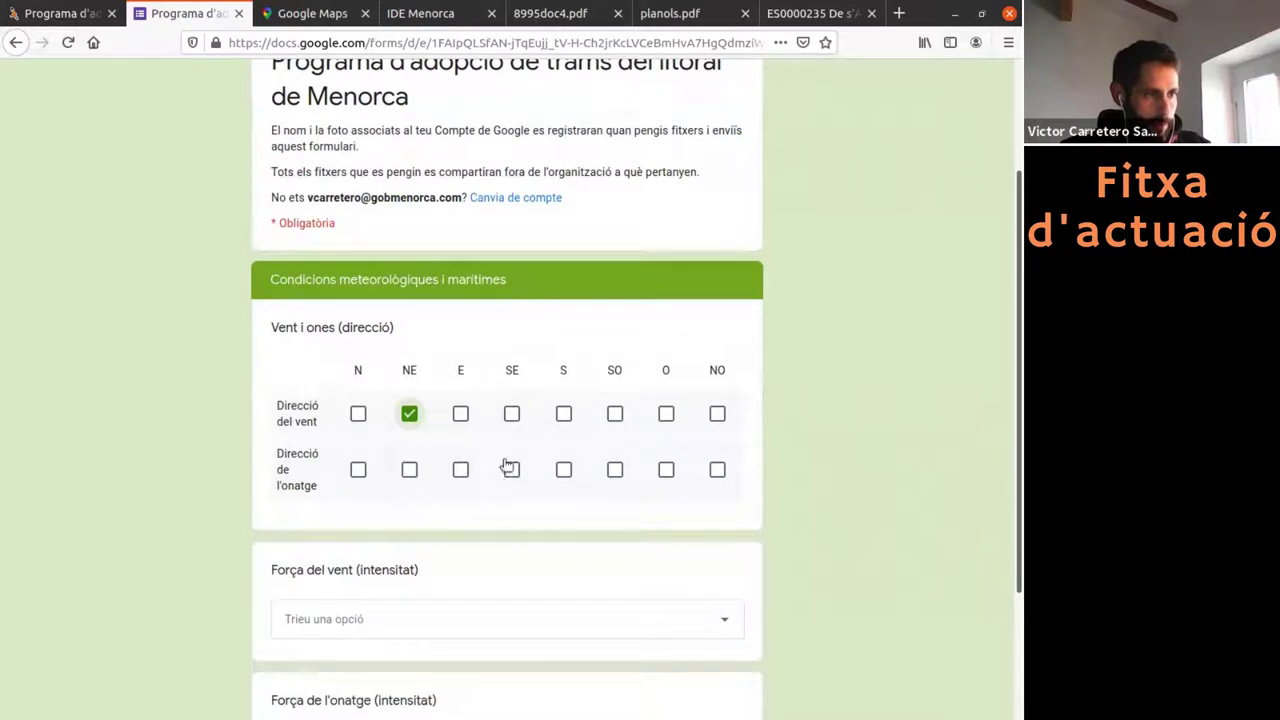
pyautogui.click(411, 478)
# Set Força del vent to 3 vent fluix 7 – 10 nusos and Força de l'onatge to 1 0 a 0,10m Mar arrissada
pyautogui.scroll(-3, 376, 606)
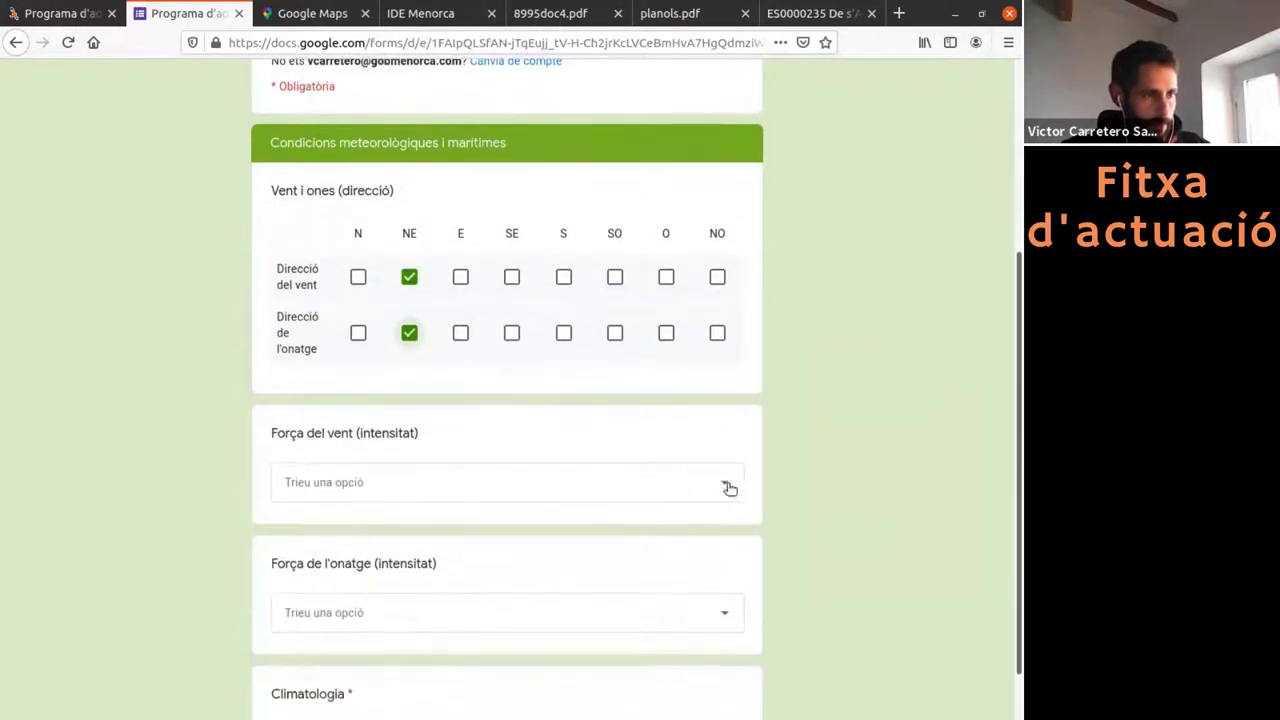
pyautogui.click(729, 483)
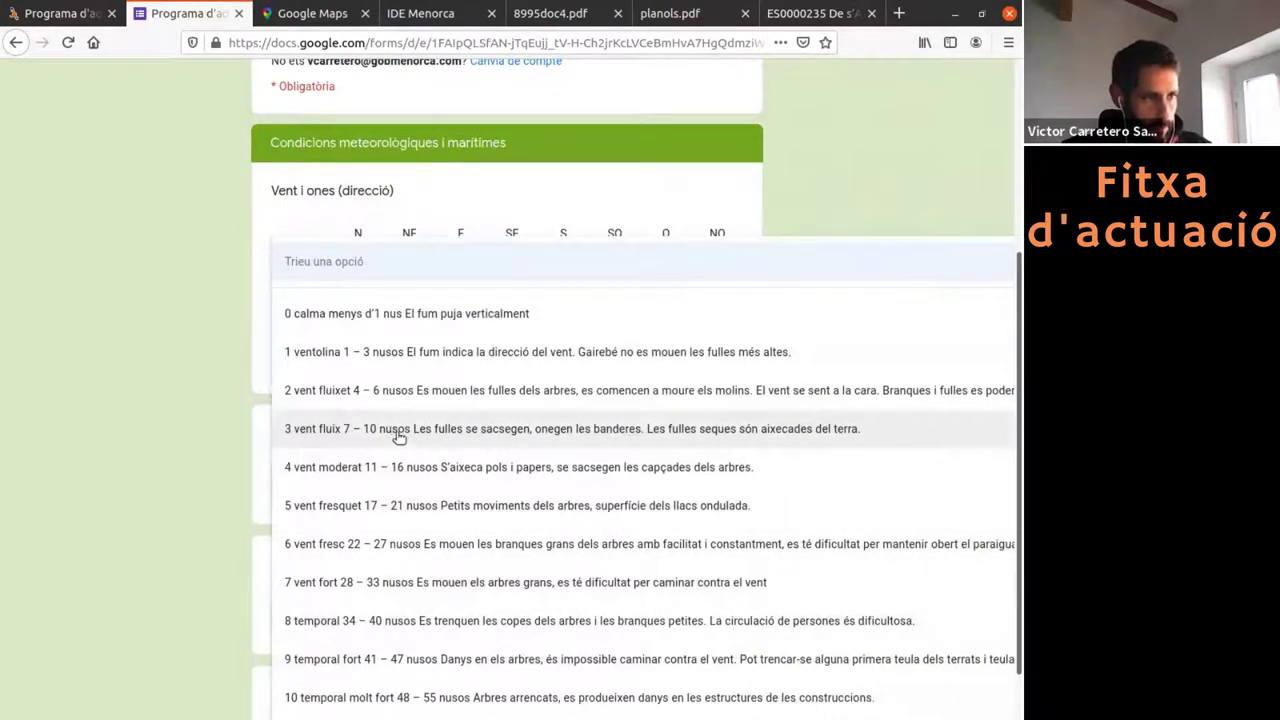
pyautogui.click(495, 437)
pyautogui.scroll(-1, 455, 450)
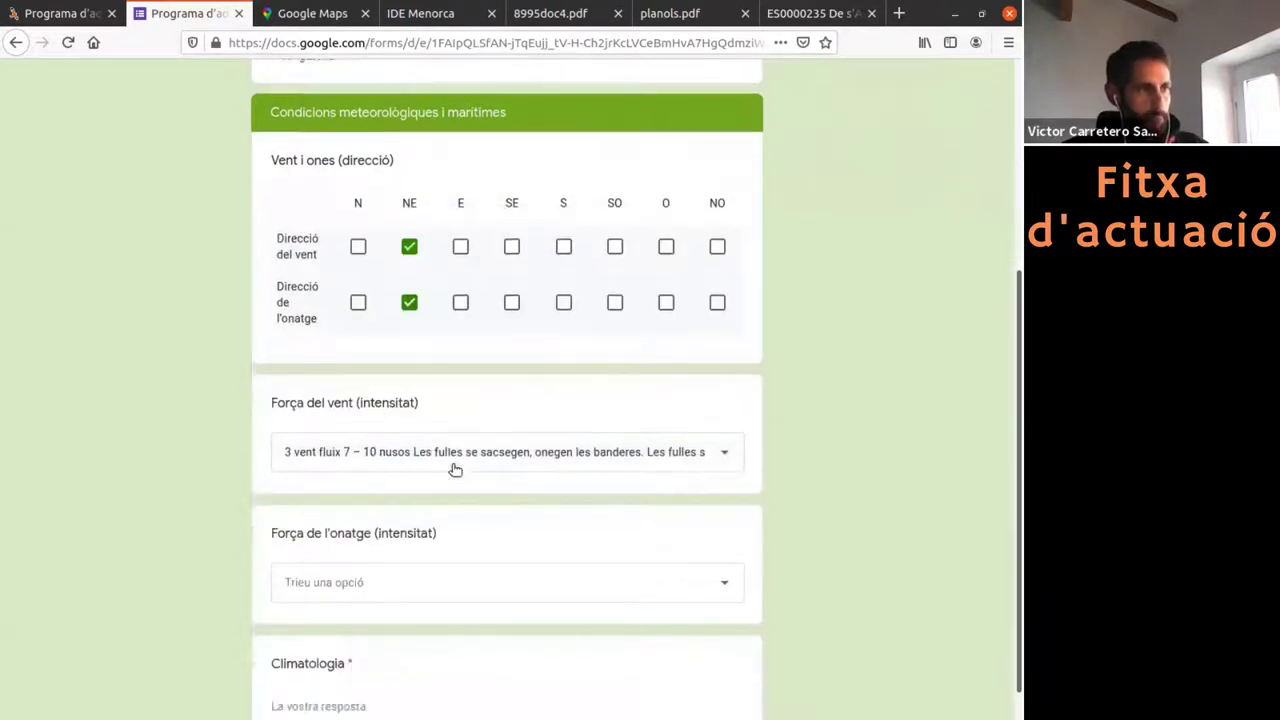
pyautogui.scroll(-3, 455, 470)
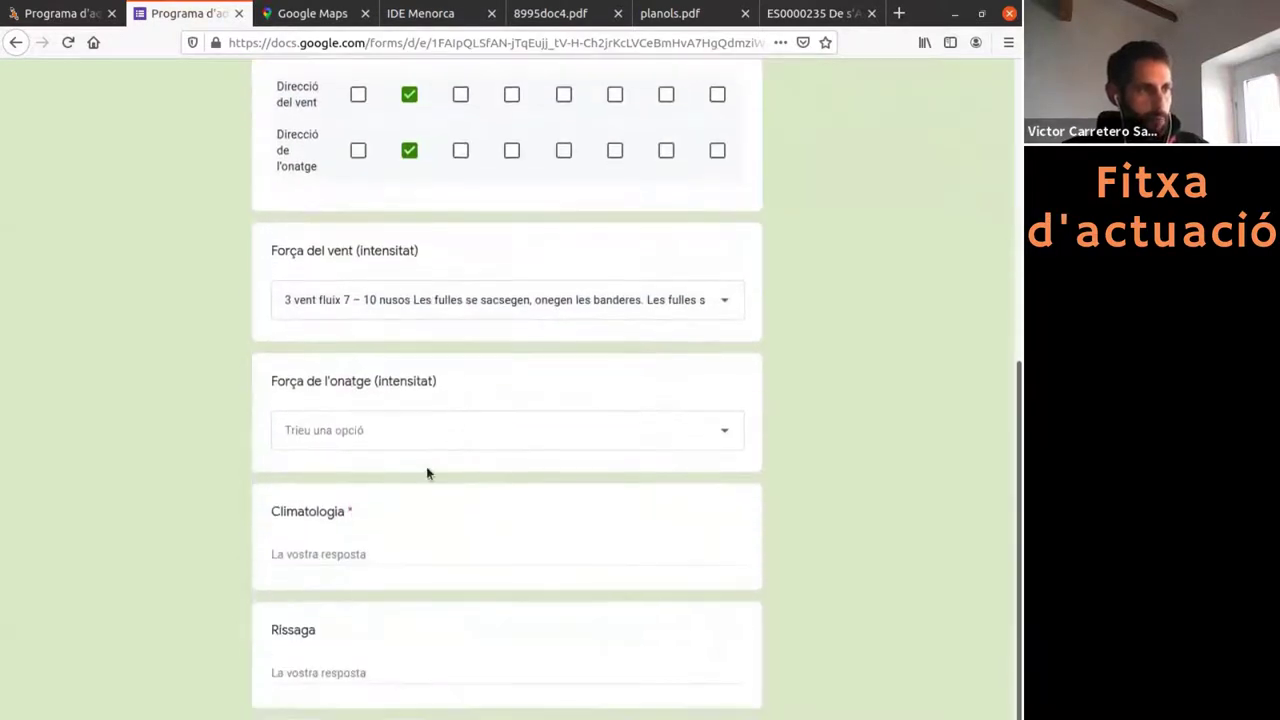
pyautogui.click(727, 434)
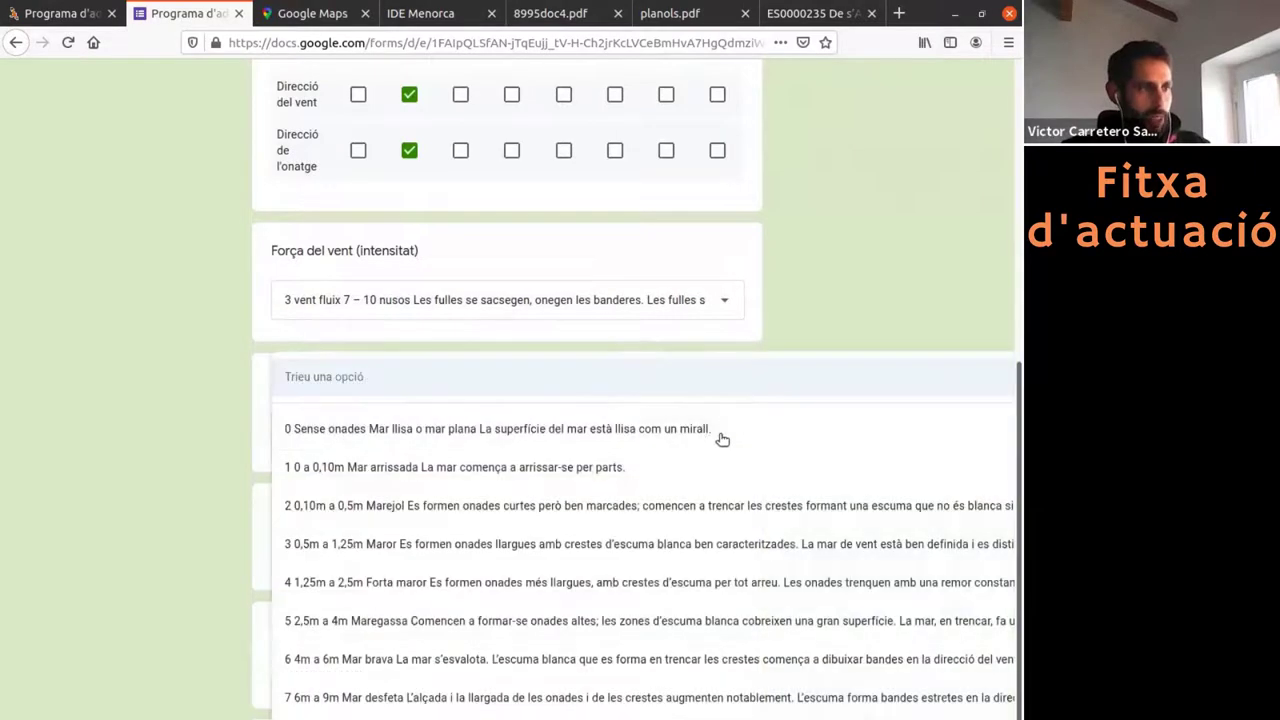
pyautogui.click(477, 468)
# Fill in Climatologia with "asolellat" and Rissaga with "No", and continue to the Neteja del litoral section
pyautogui.scroll(-1, 666, 475)
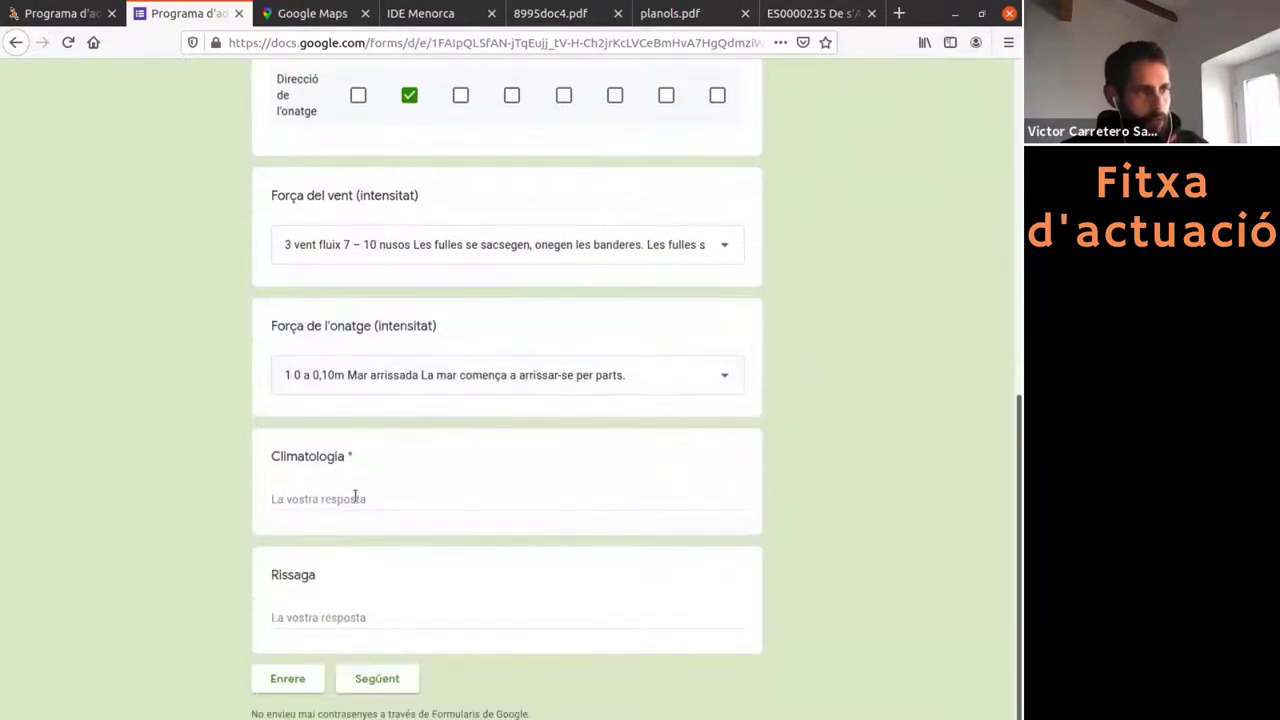
pyautogui.click(484, 503)
pyautogui.write('a')
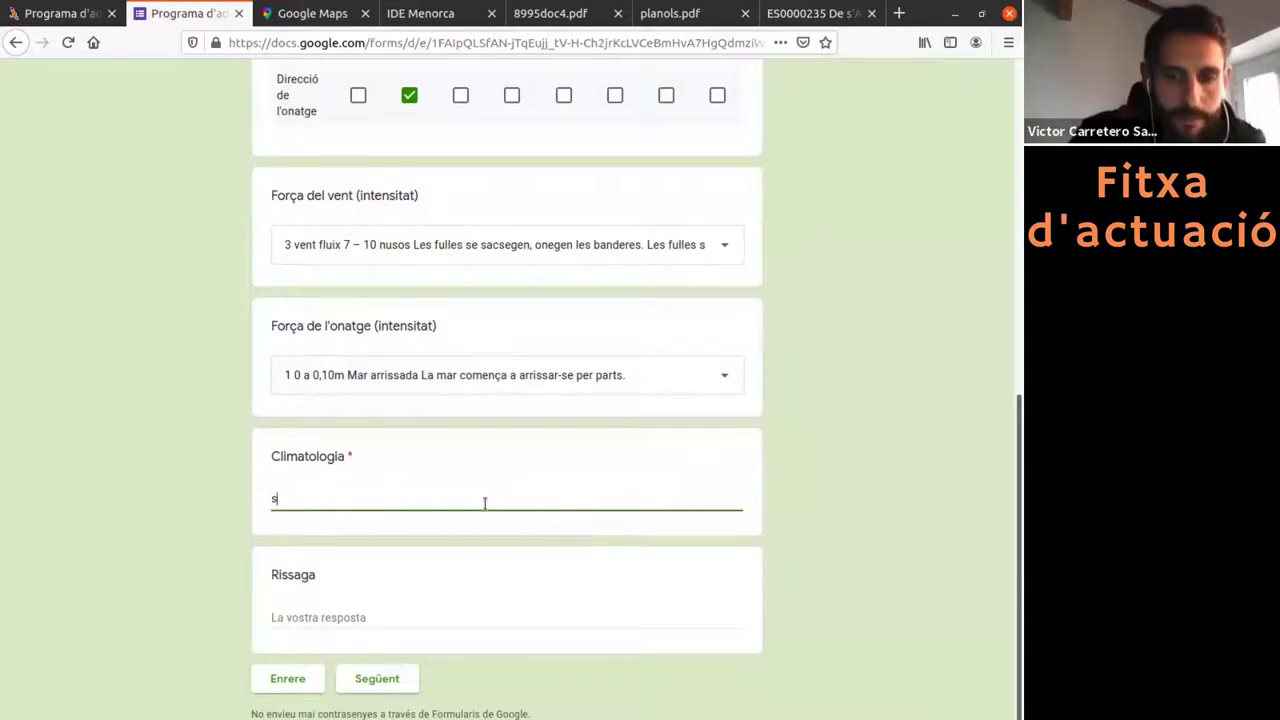
pyautogui.write('so')
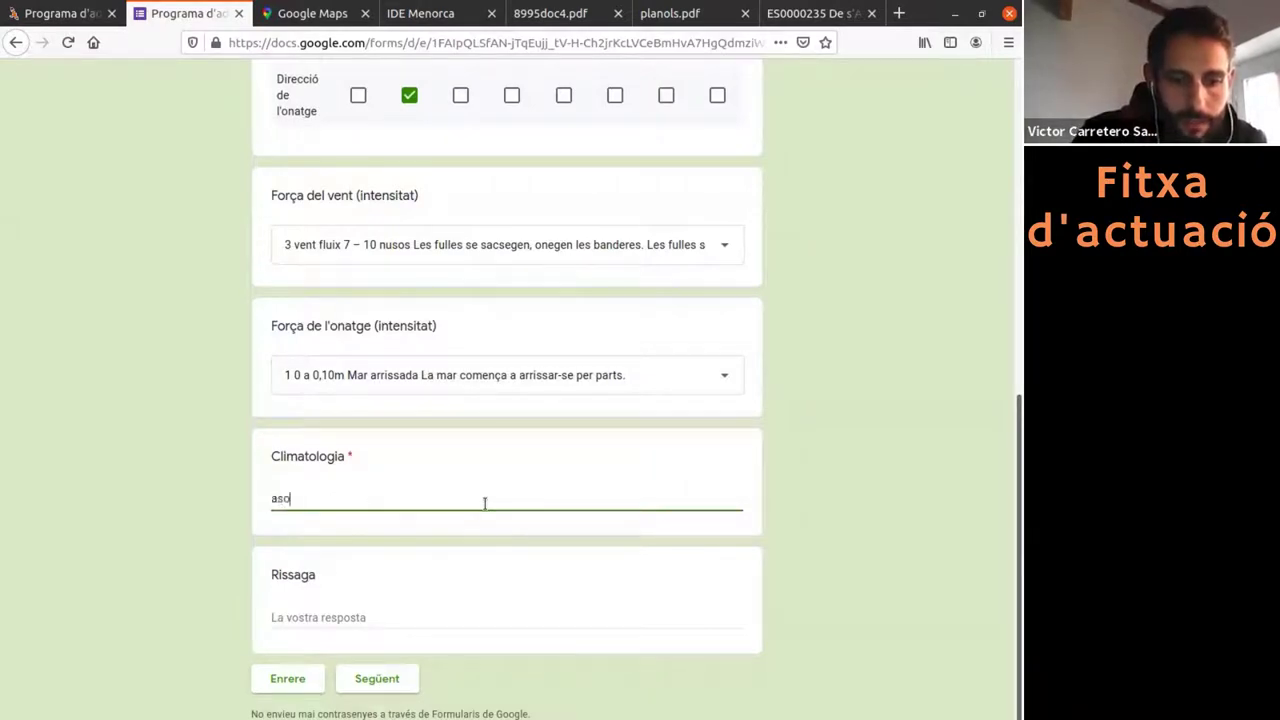
pyautogui.write('lellat')
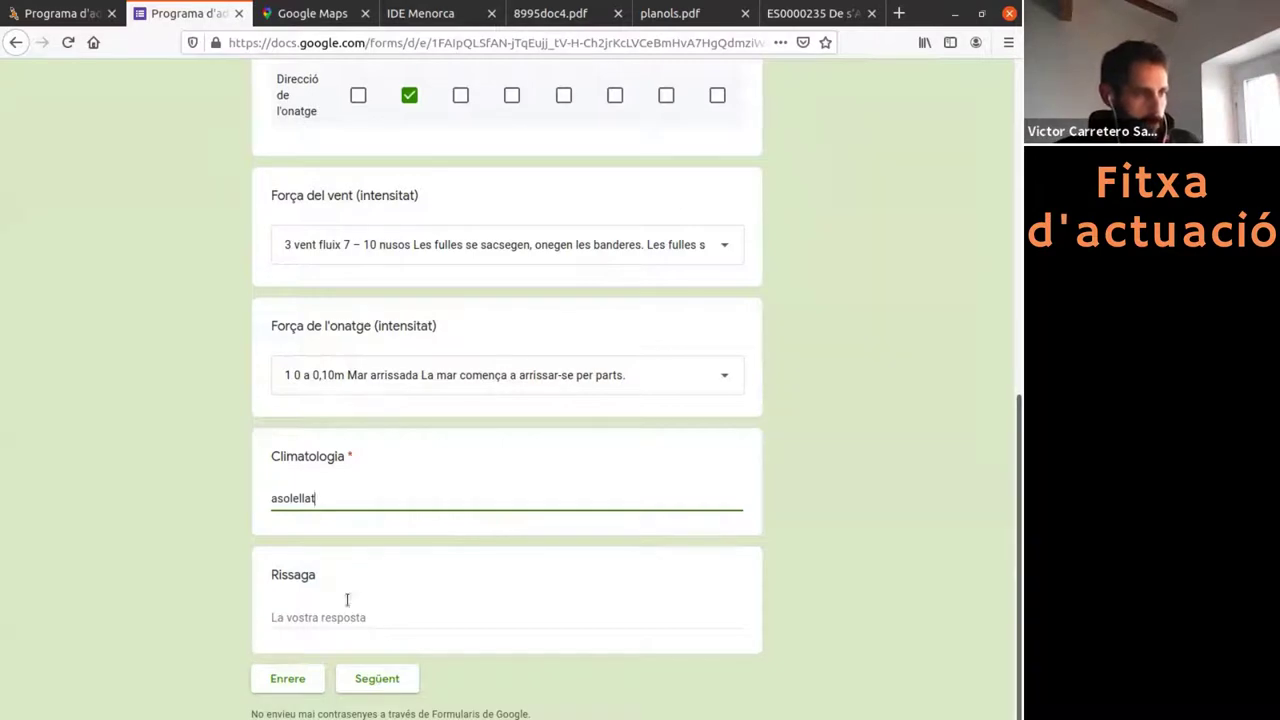
pyautogui.click(330, 624)
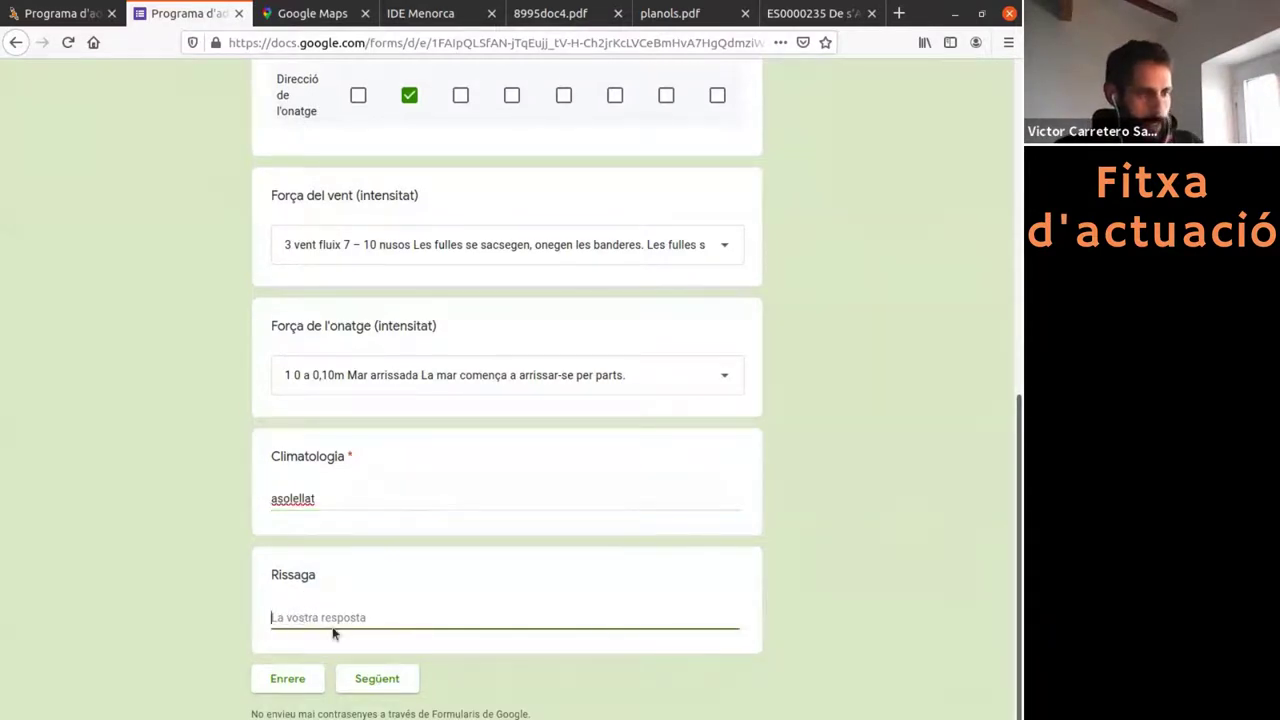
pyautogui.write('No')
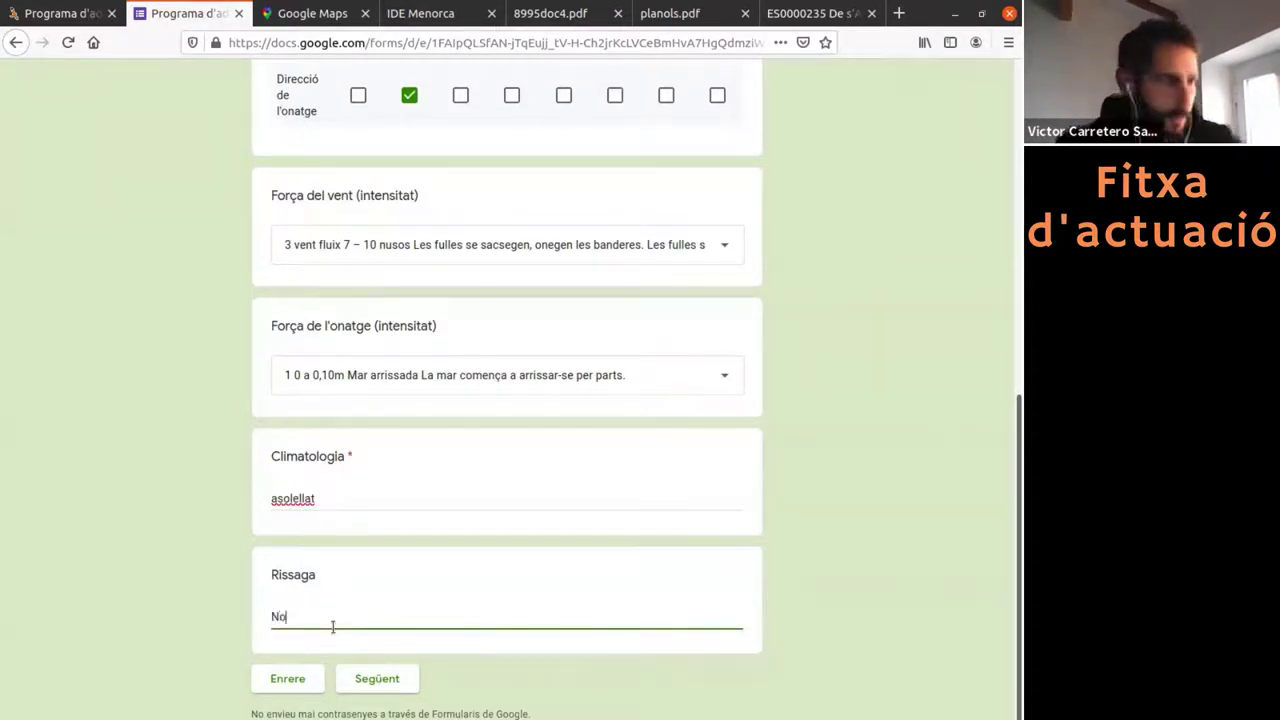
pyautogui.click(366, 681)
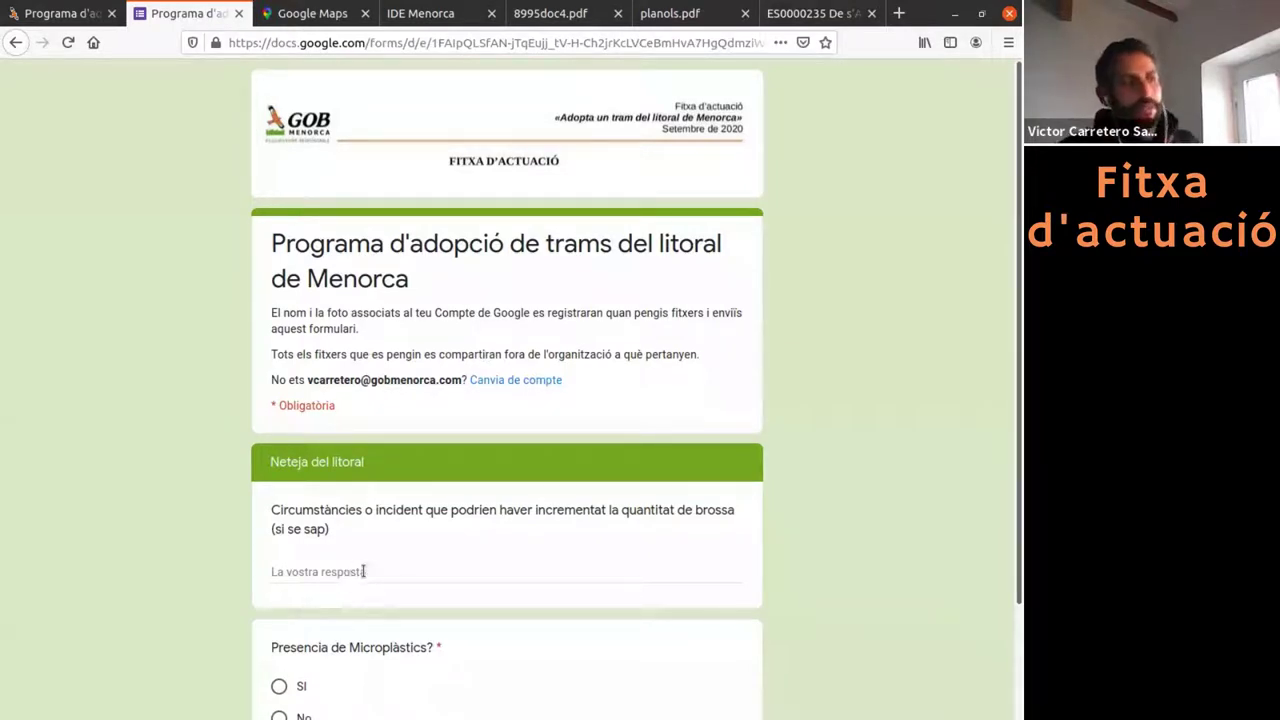
# Enter "No" for circumstances increasing the litter, answer SI to Presencia de Microplàstics and No to S'han recollit Microplàstics, and continue
pyautogui.scroll(-3, 364, 571)
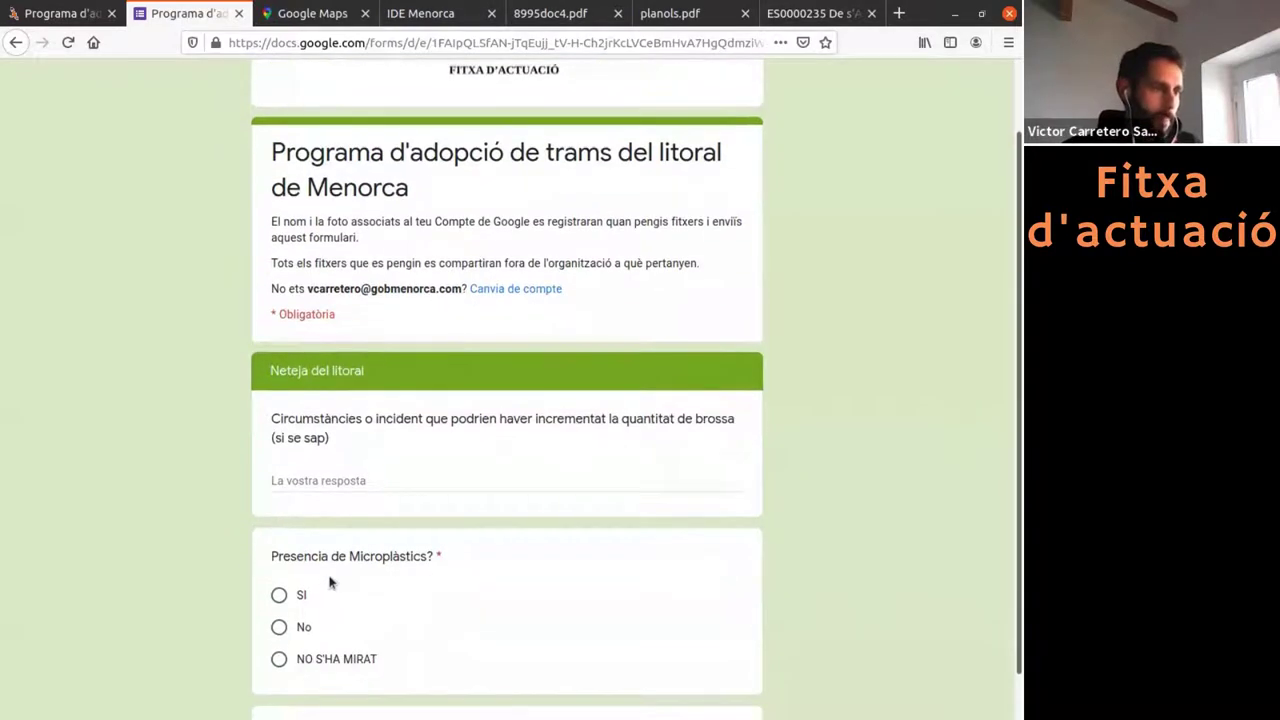
pyautogui.scroll(-1, 307, 580)
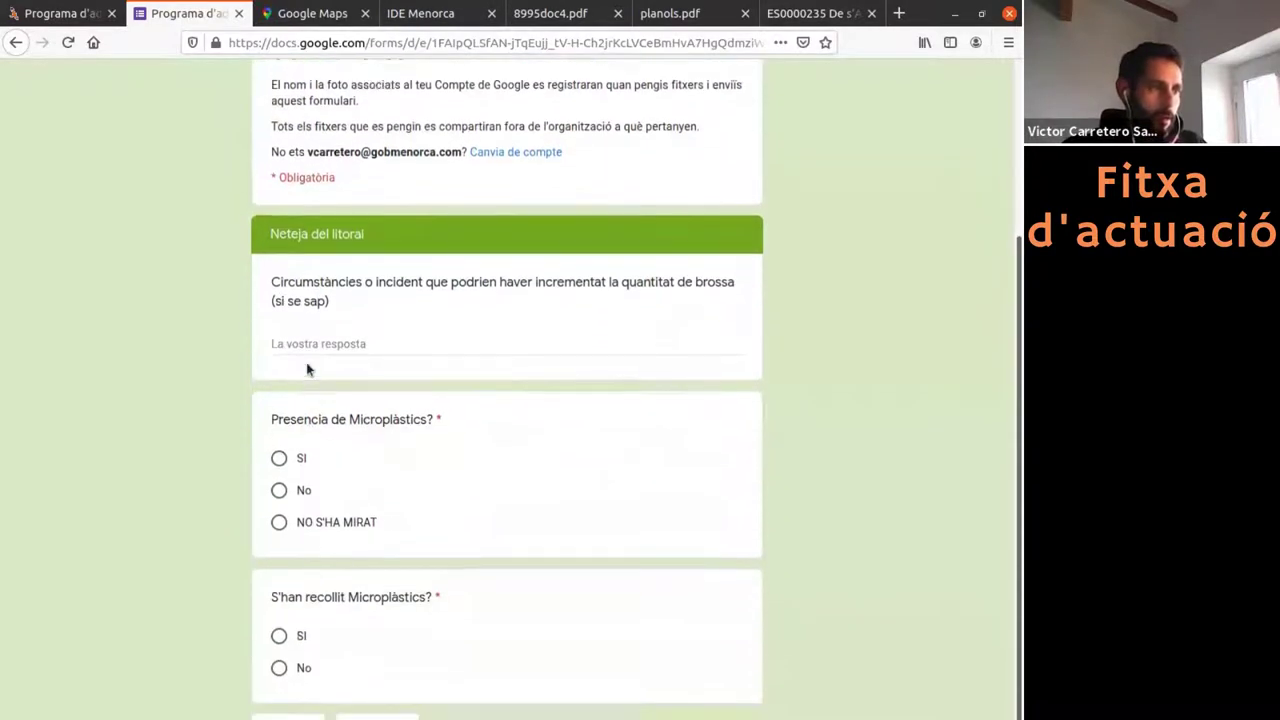
pyautogui.click(307, 344)
pyautogui.write('No')
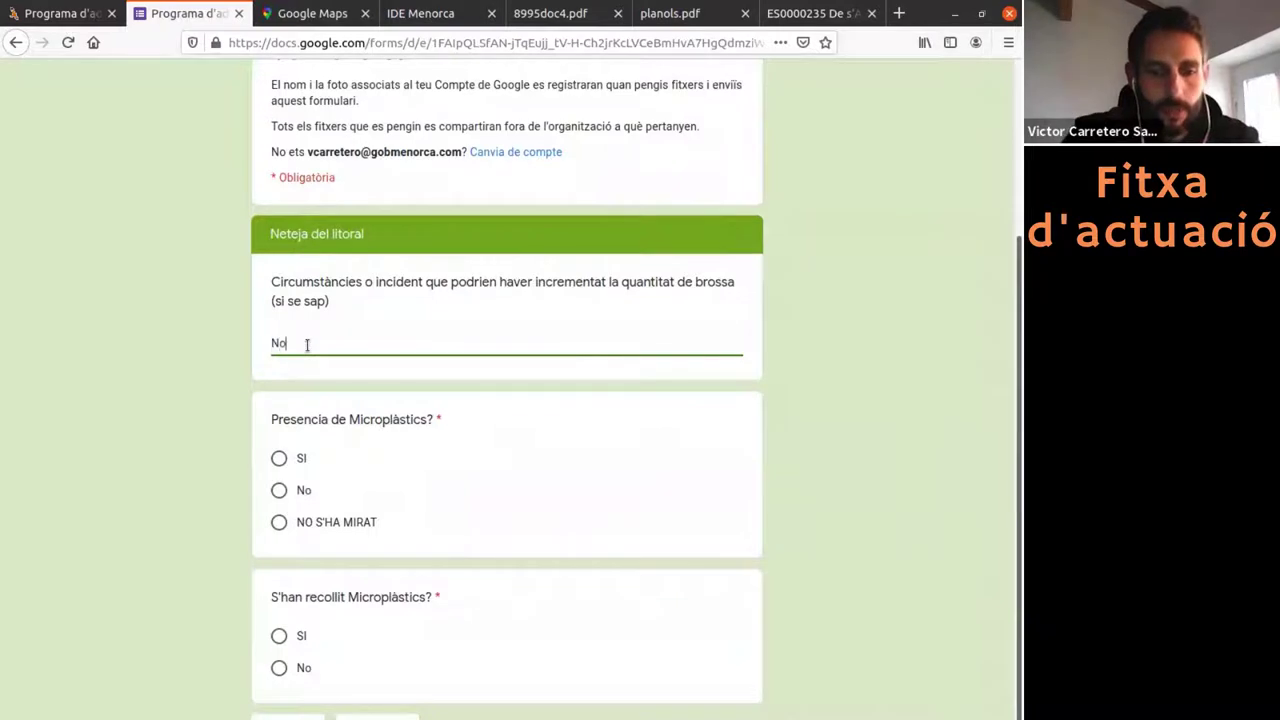
pyautogui.click(280, 460)
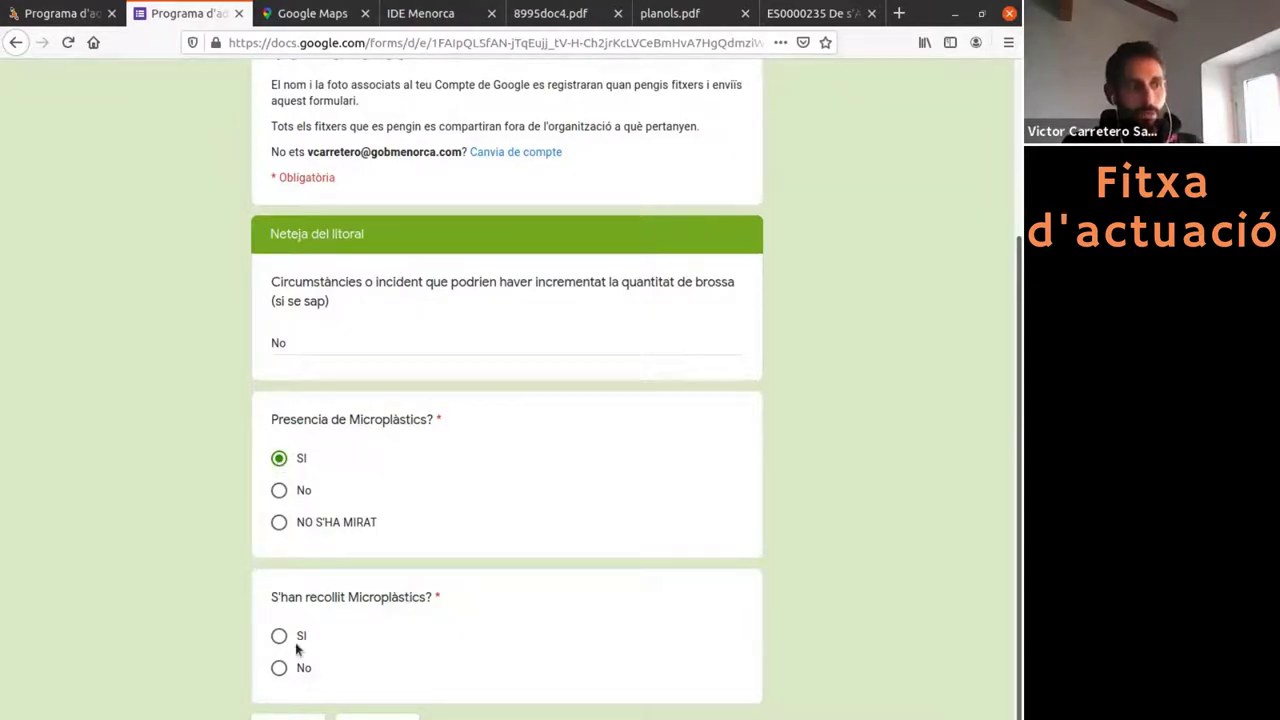
pyautogui.click(279, 668)
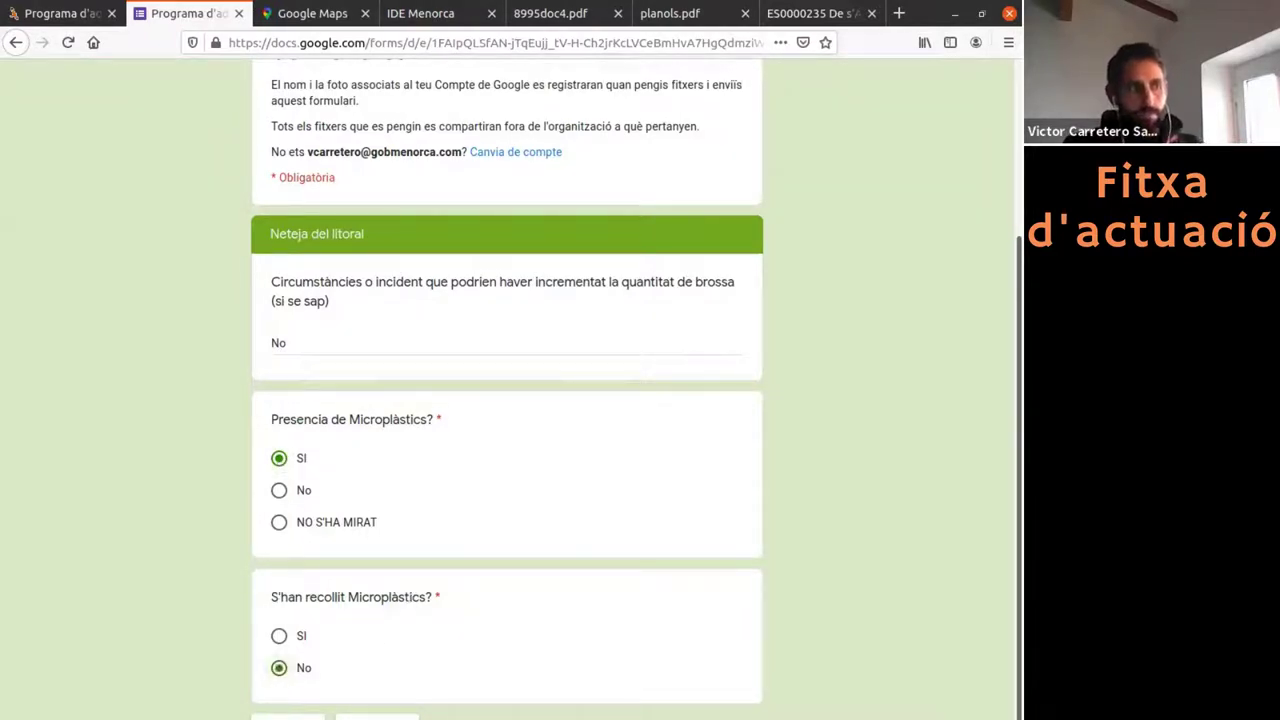
pyautogui.click(376, 716)
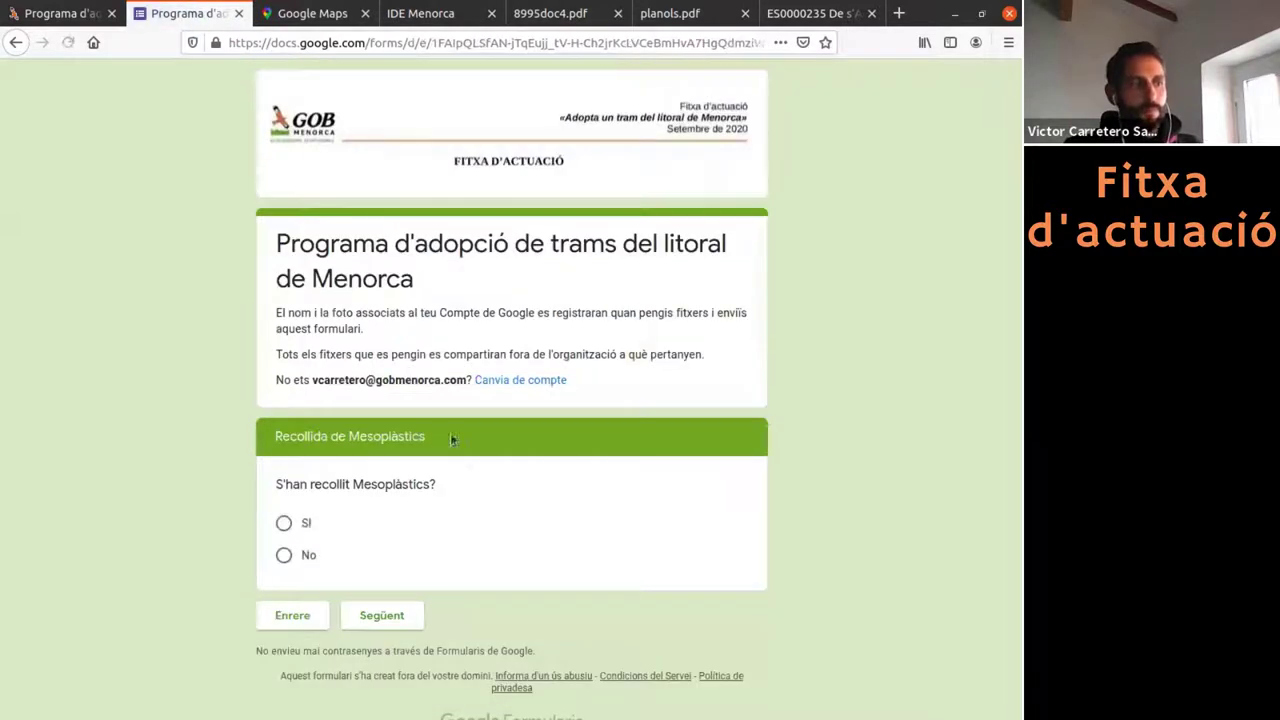
# Answer No to S'han recollit Mesoplàstics and Si to S'ha fet recollida de residus, and continue to the waste quantities section
pyautogui.click(285, 557)
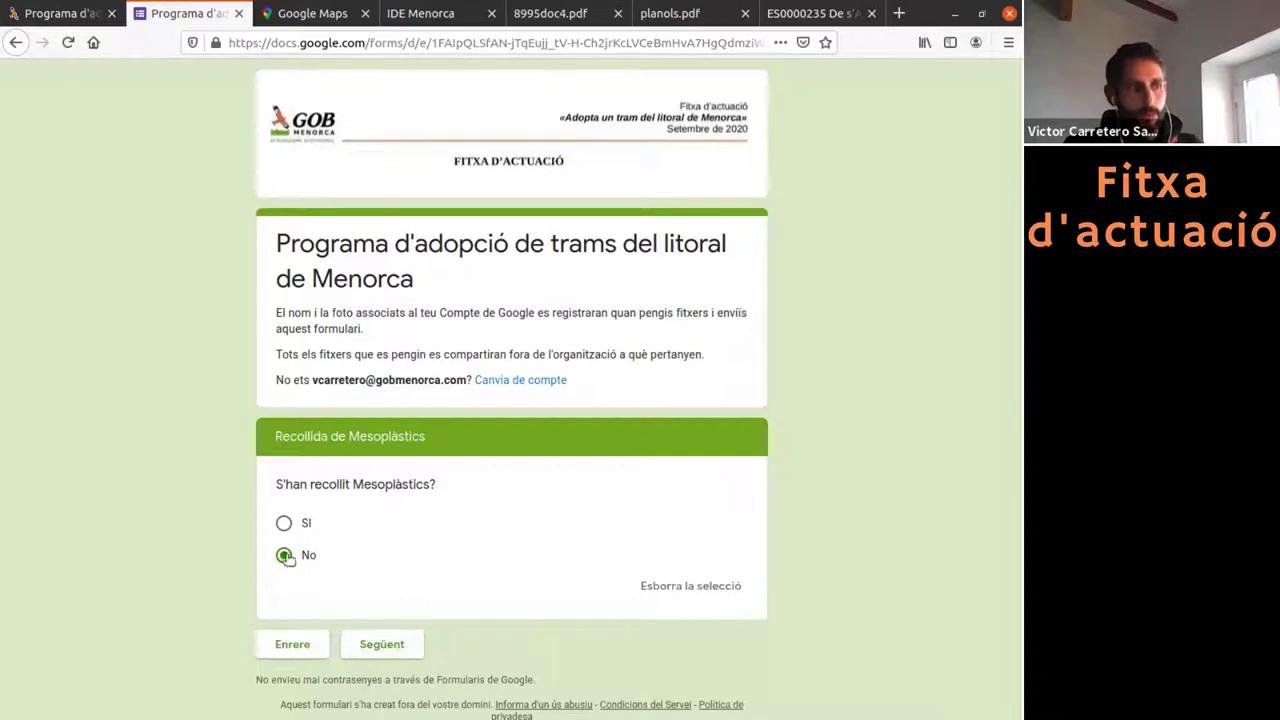
pyautogui.click(383, 646)
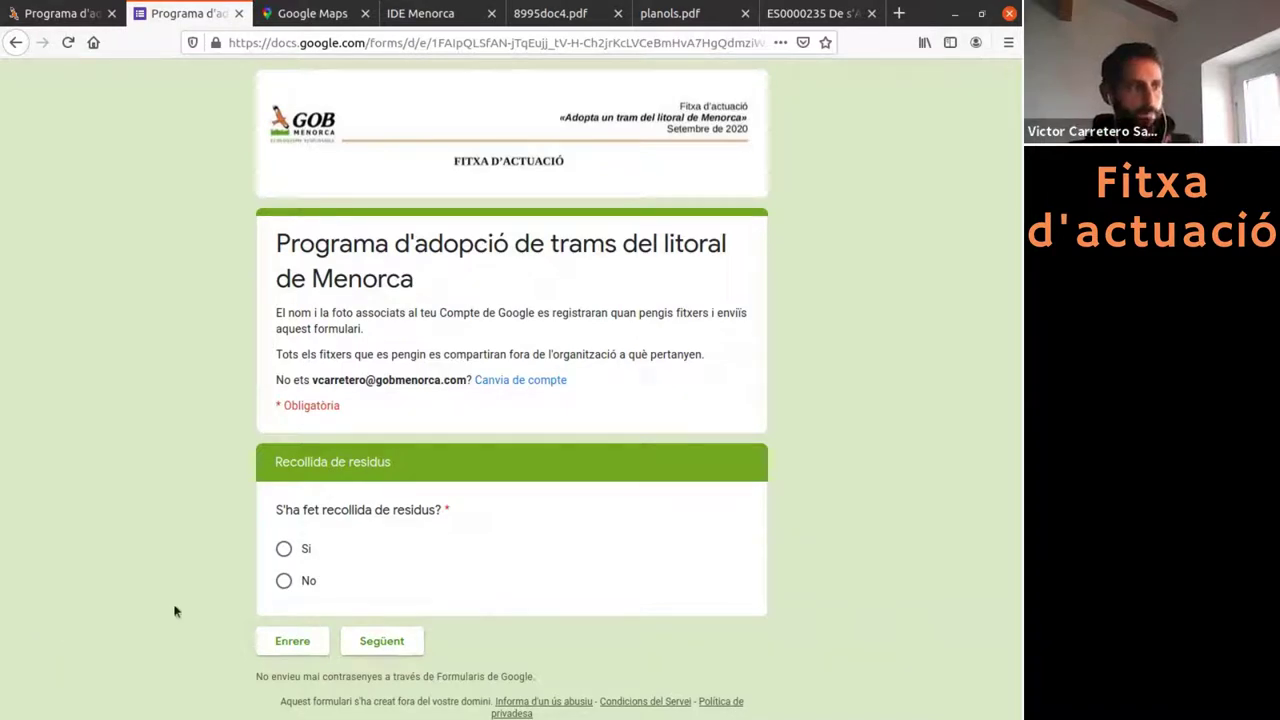
pyautogui.click(285, 548)
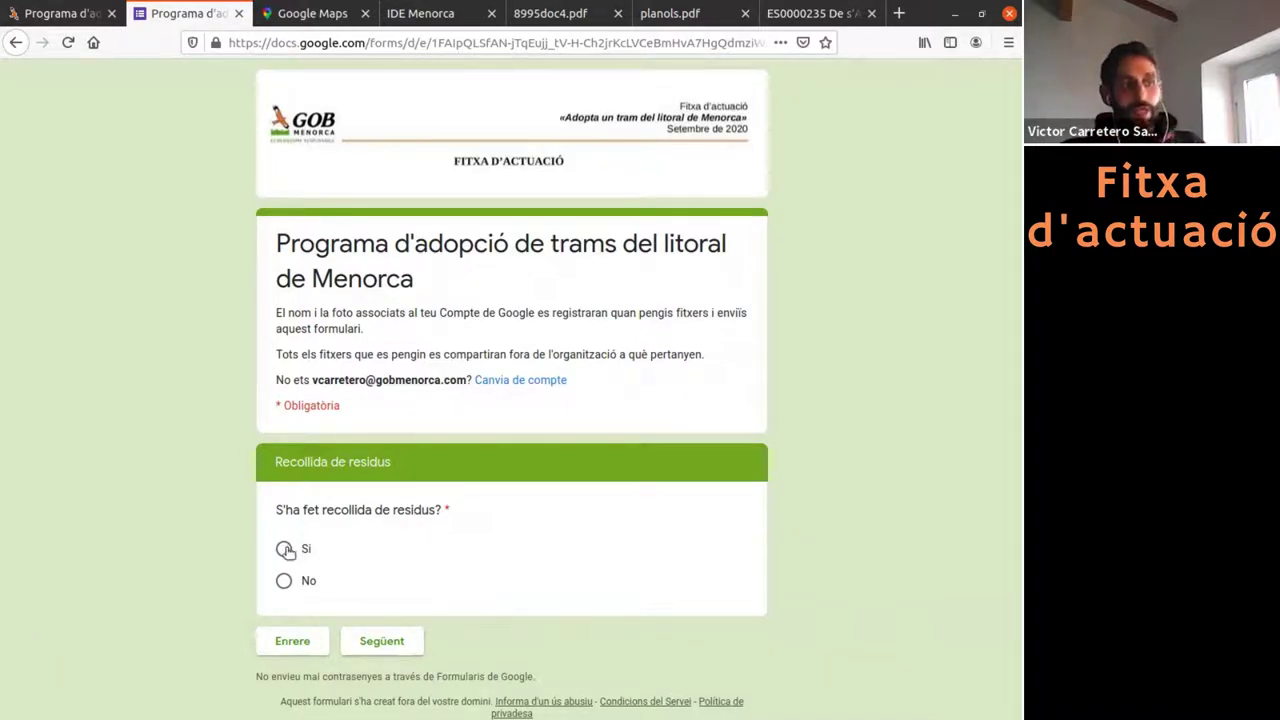
pyautogui.click(381, 650)
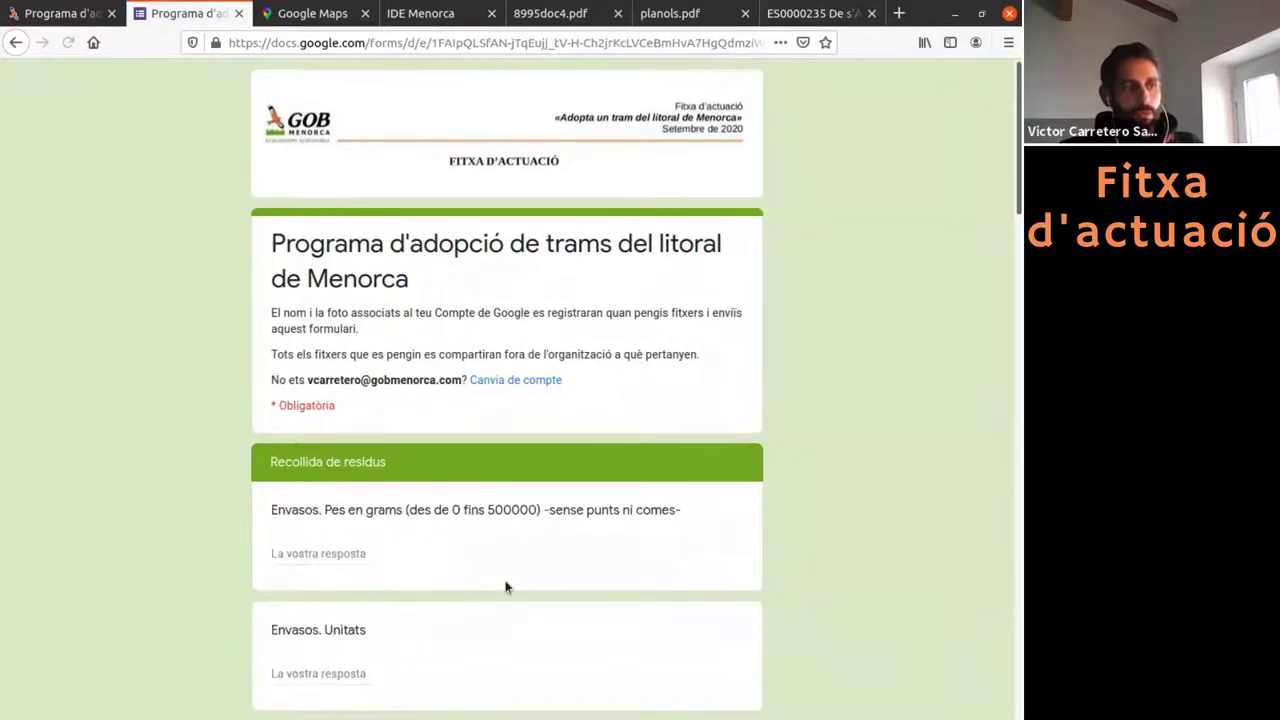
pyautogui.scroll(-2, 506, 586)
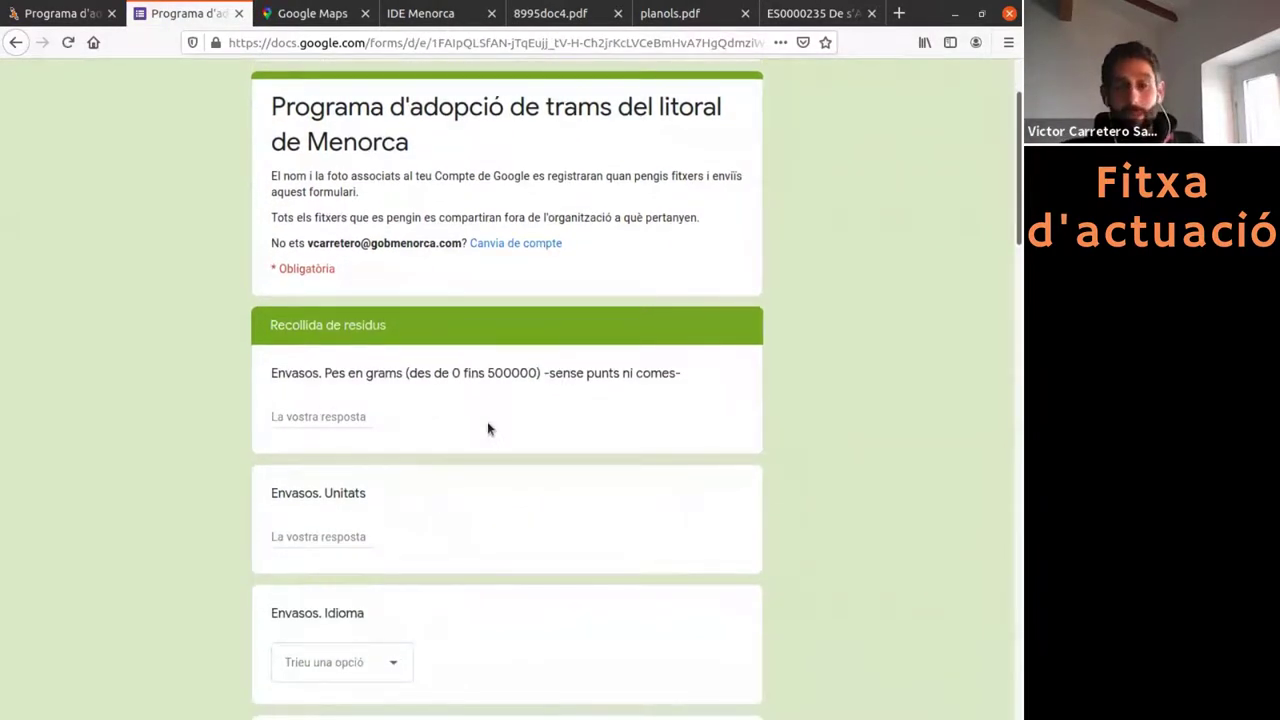
pyautogui.scroll(-1, 488, 429)
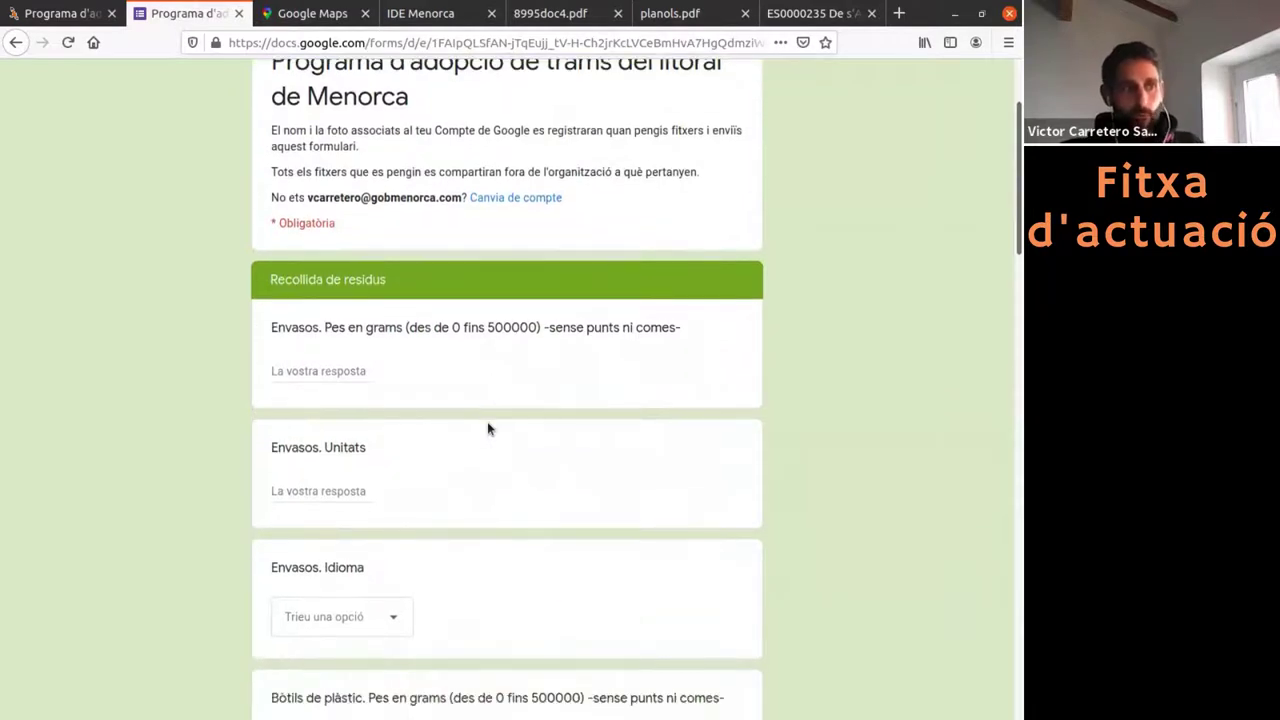
# Enter 488 as Total grams recollits in the Recollida de residus section, leaving the individual waste categories blank
pyautogui.scroll(-3, 488, 429)
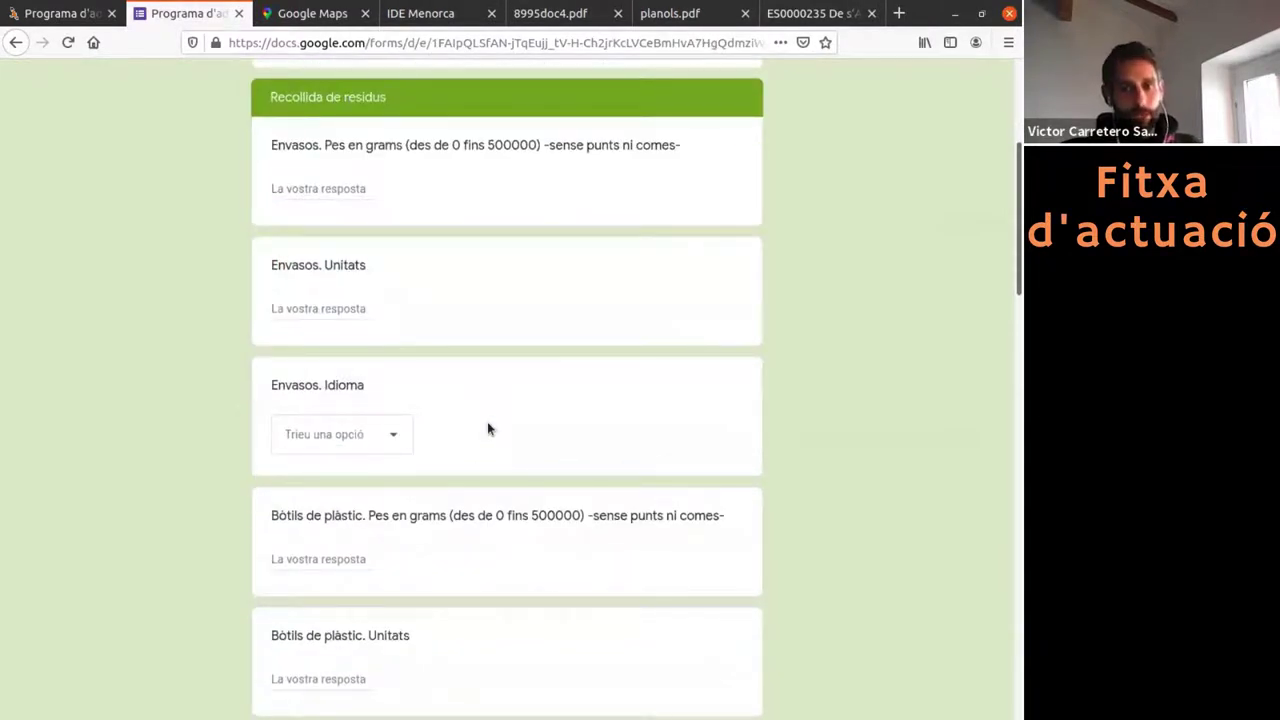
pyautogui.scroll(3, 488, 429)
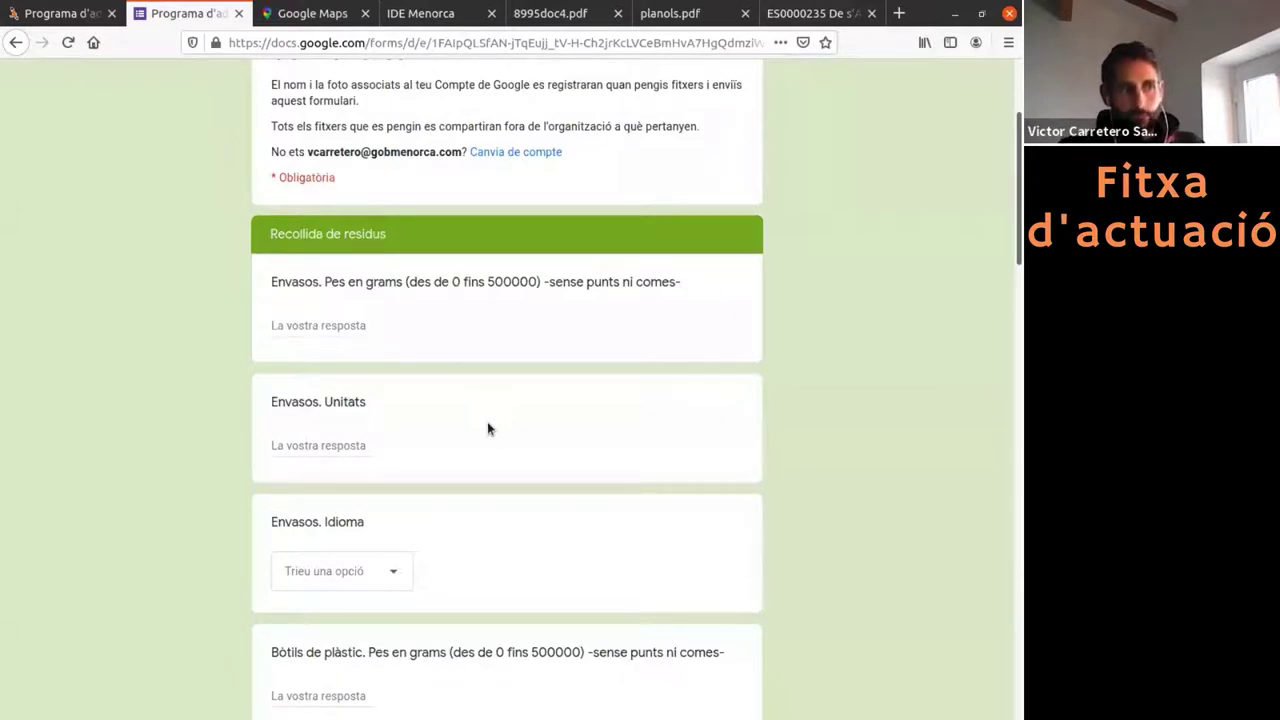
pyautogui.scroll(-5, 488, 429)
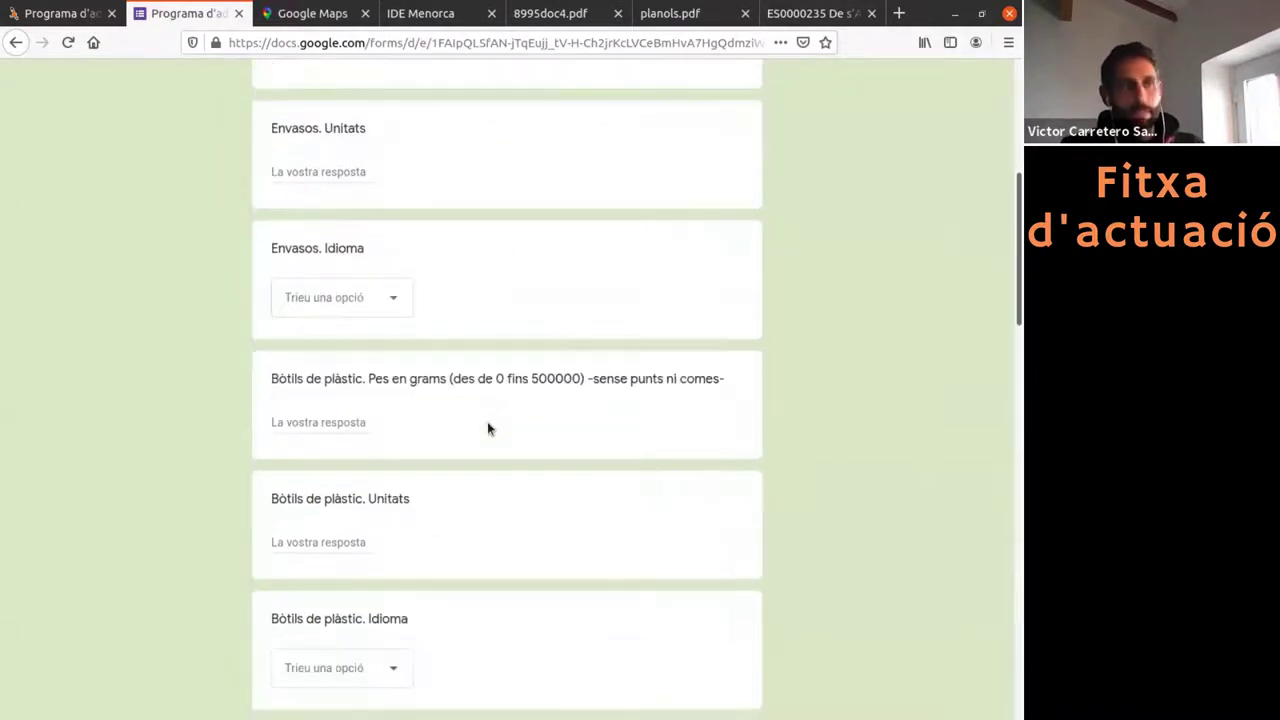
pyautogui.scroll(-14, 488, 429)
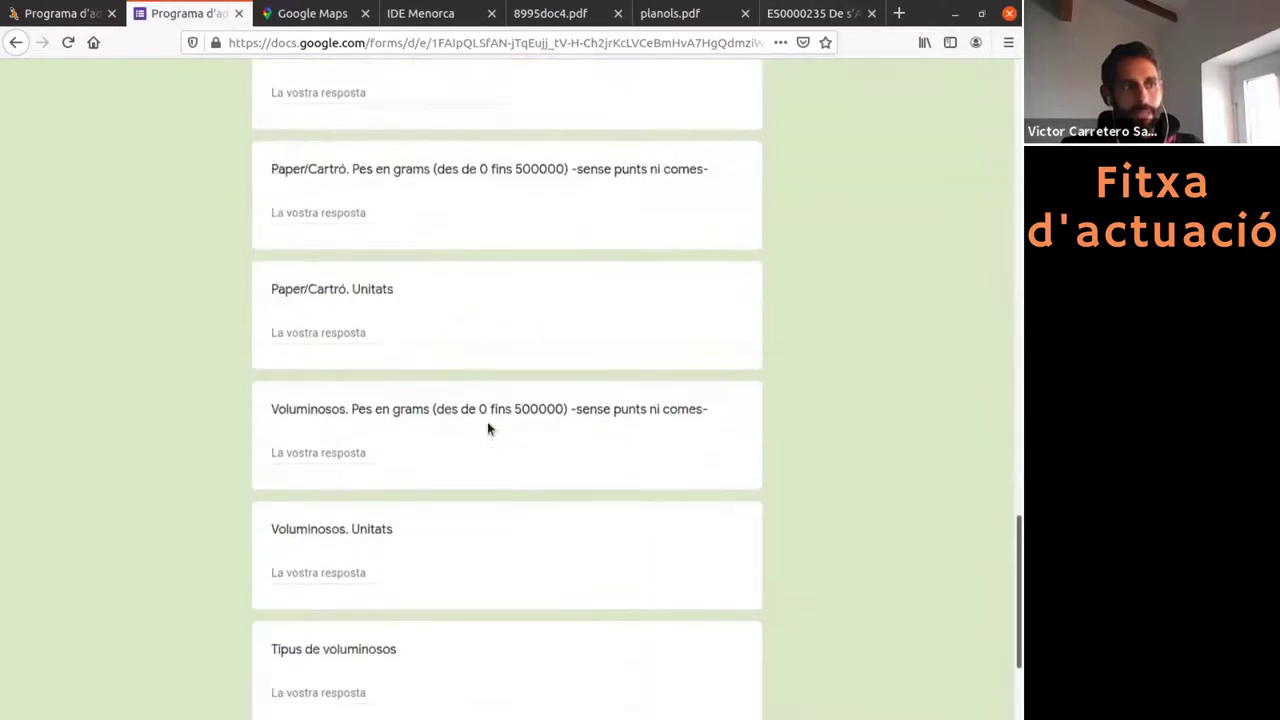
pyautogui.scroll(-4, 488, 429)
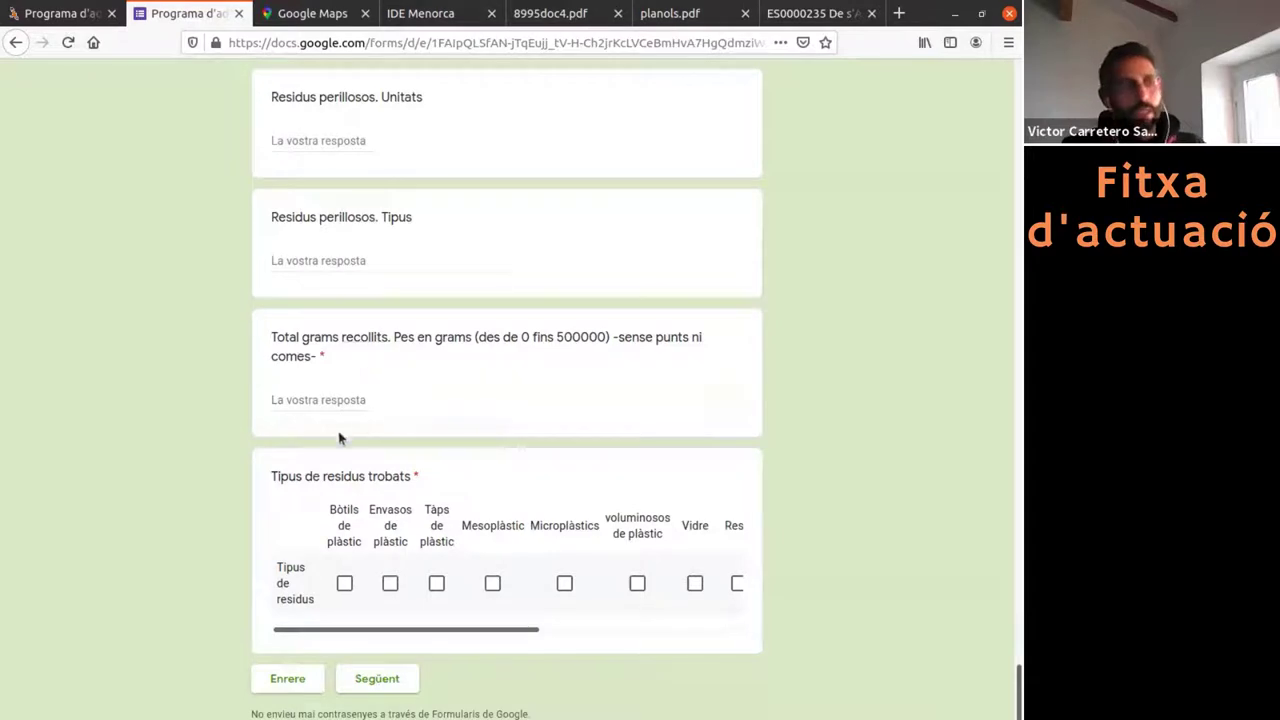
pyautogui.click(321, 399)
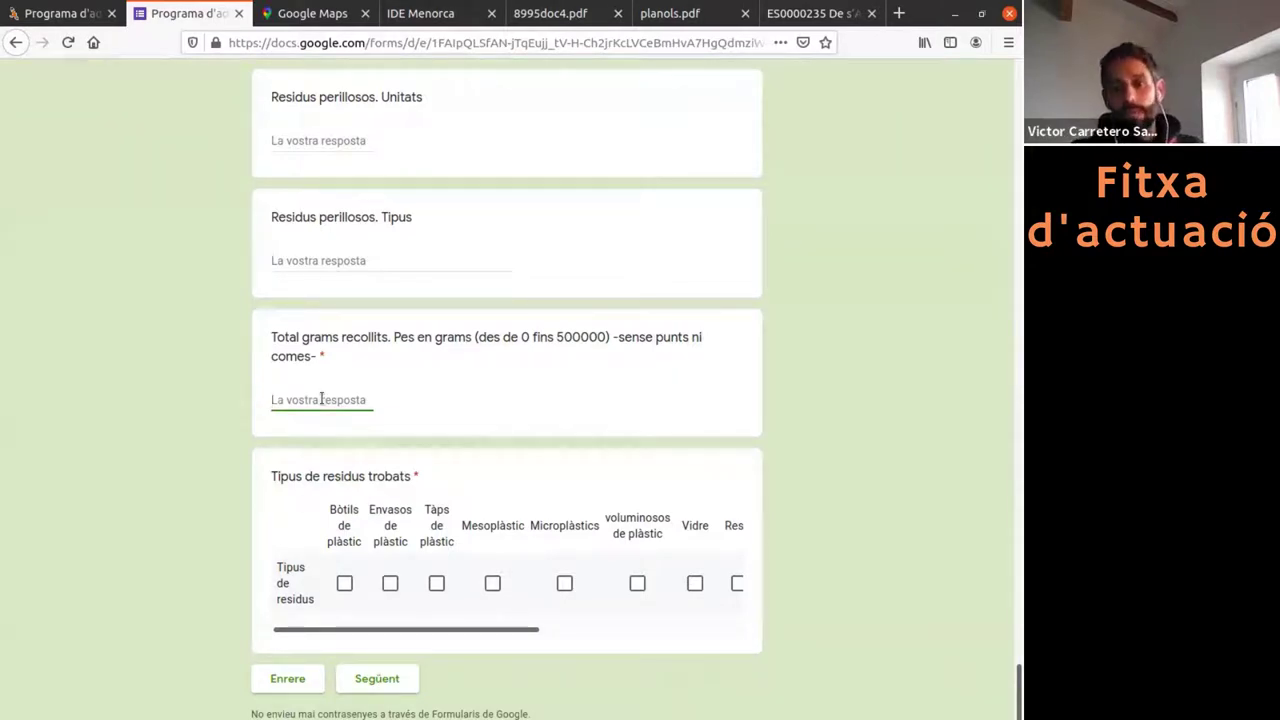
pyautogui.write('488')
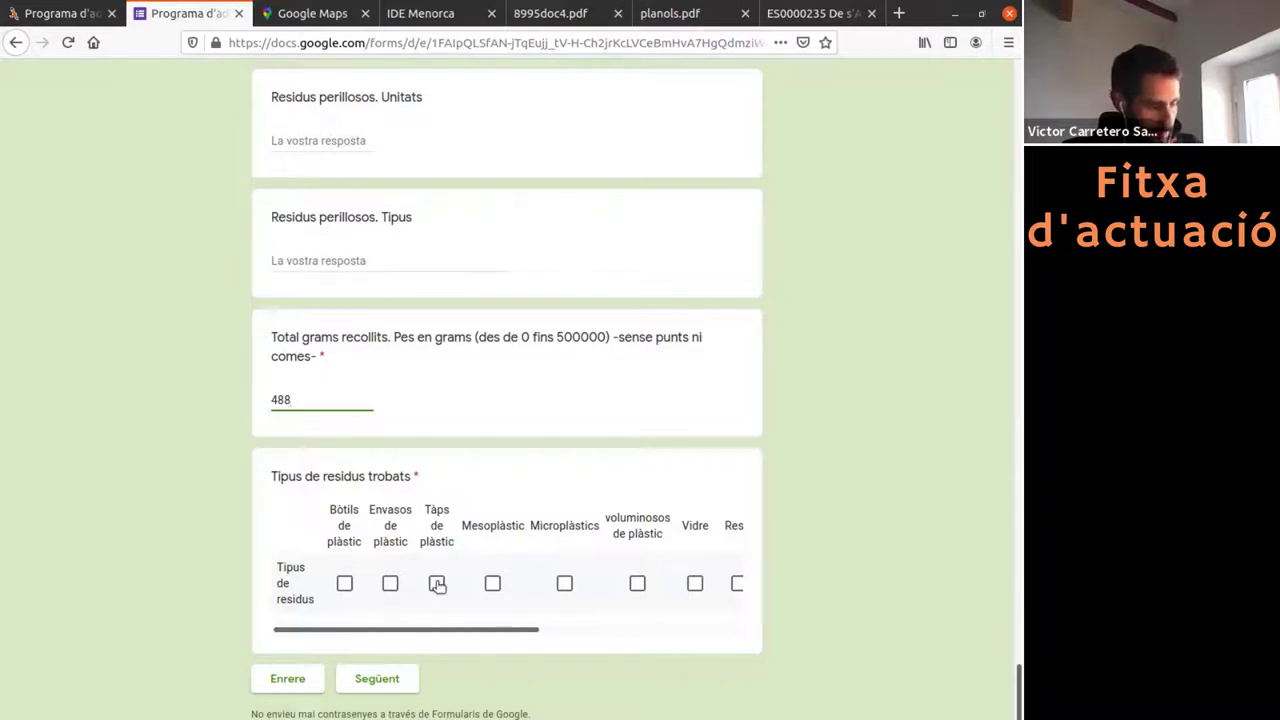
# Mark Mesoplàstic, Microplàstics, Vidre, Resta and Fusta d'origen antròpic as Tipus de residus trobats, and continue to the next section
pyautogui.click(493, 588)
pyautogui.click(565, 588)
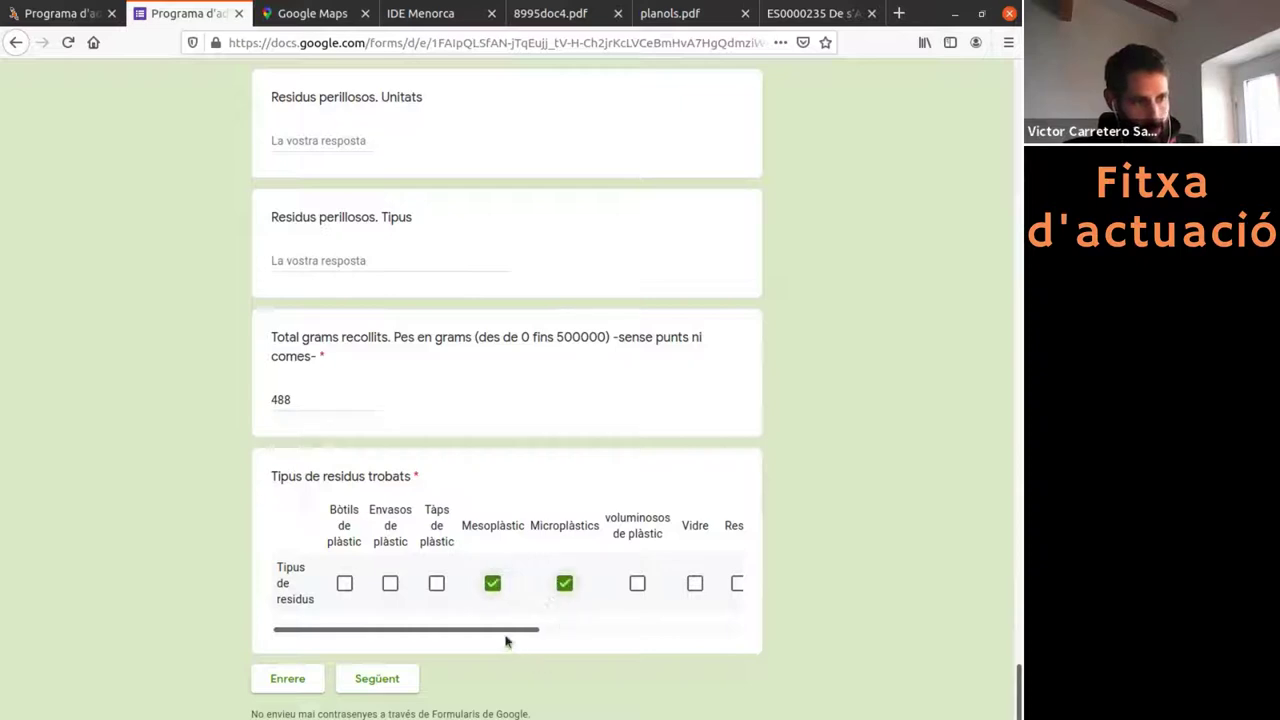
pyautogui.hscroll(3, 506, 641)
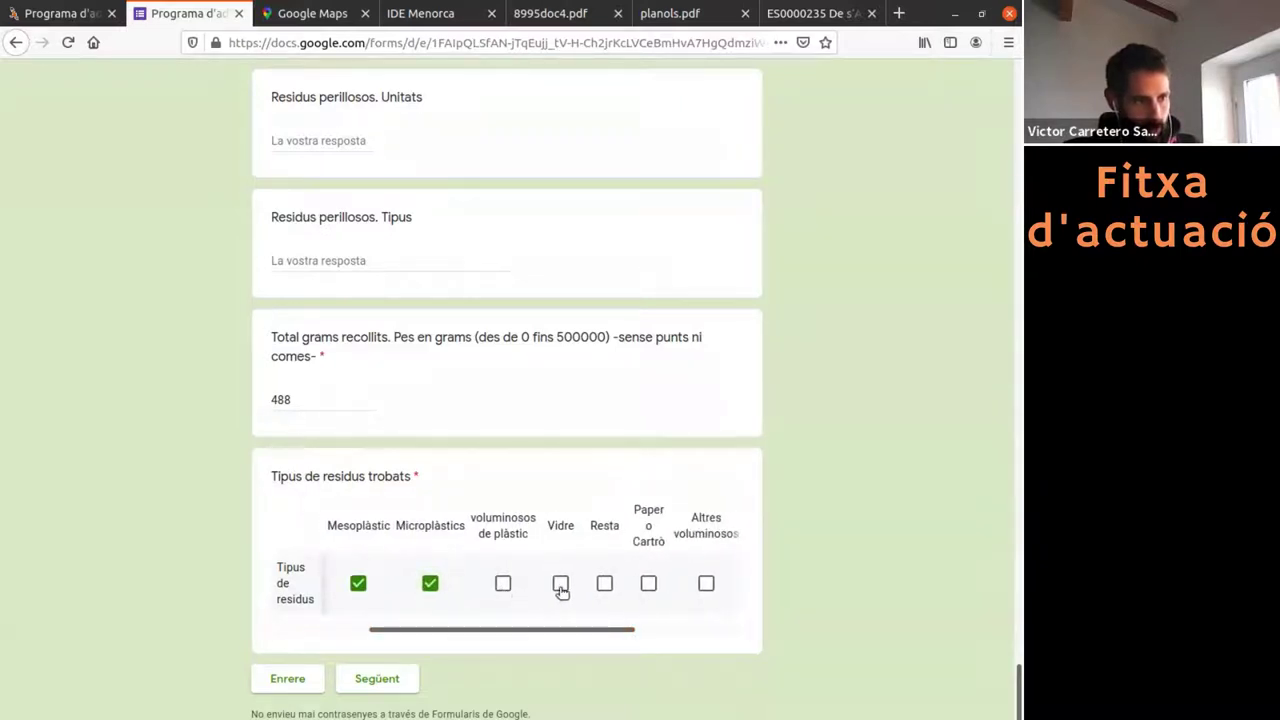
pyautogui.click(561, 587)
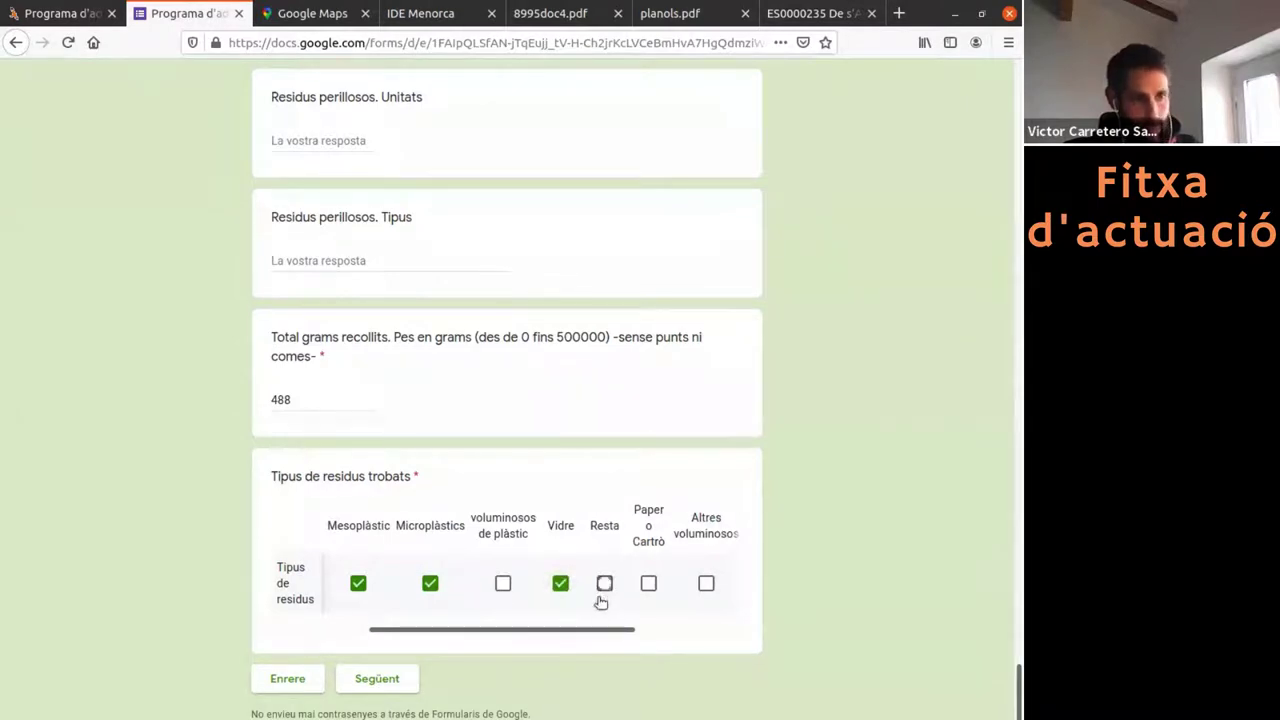
pyautogui.click(602, 596)
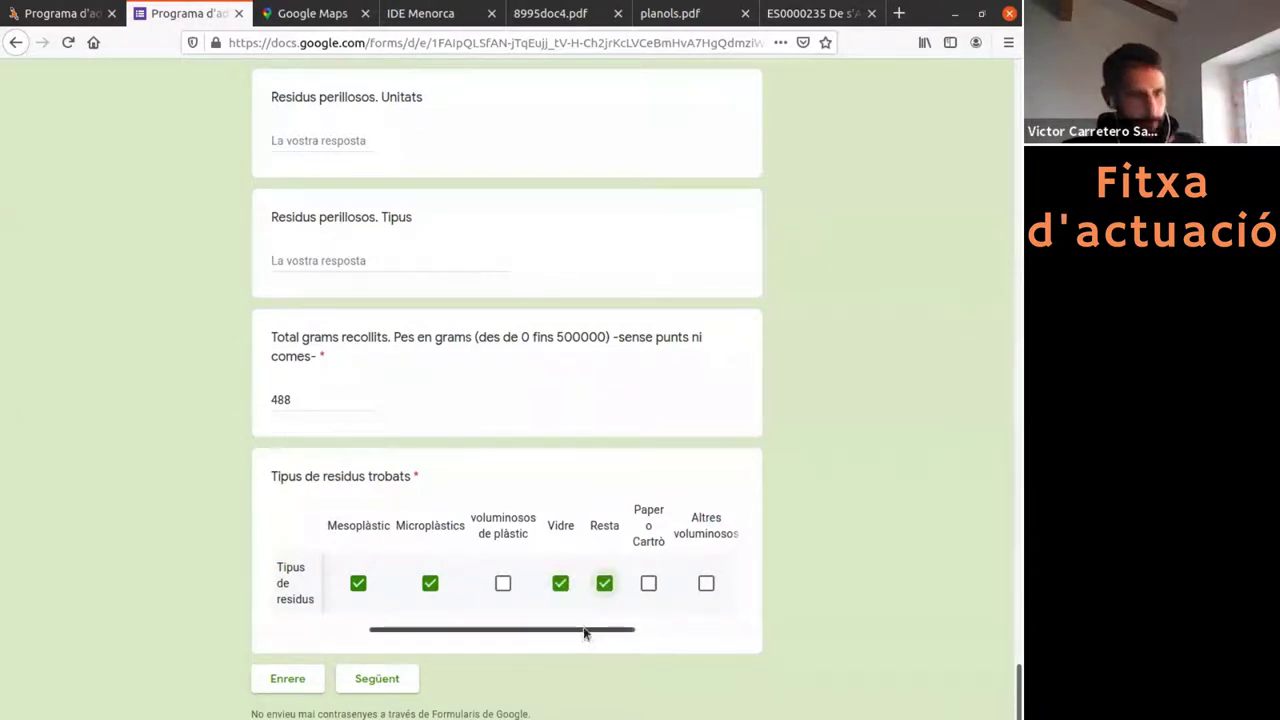
pyautogui.moveTo(585, 633); pyautogui.dragTo(686, 631)
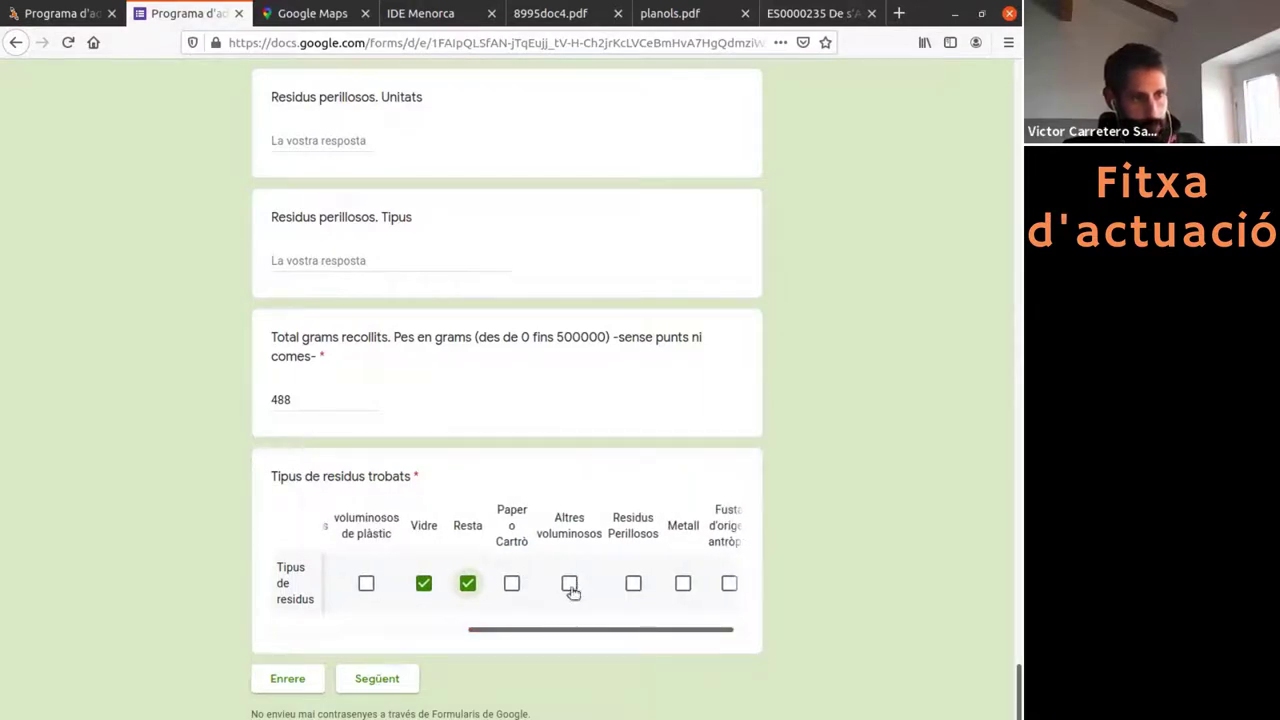
pyautogui.moveTo(580, 631); pyautogui.dragTo(719, 584)
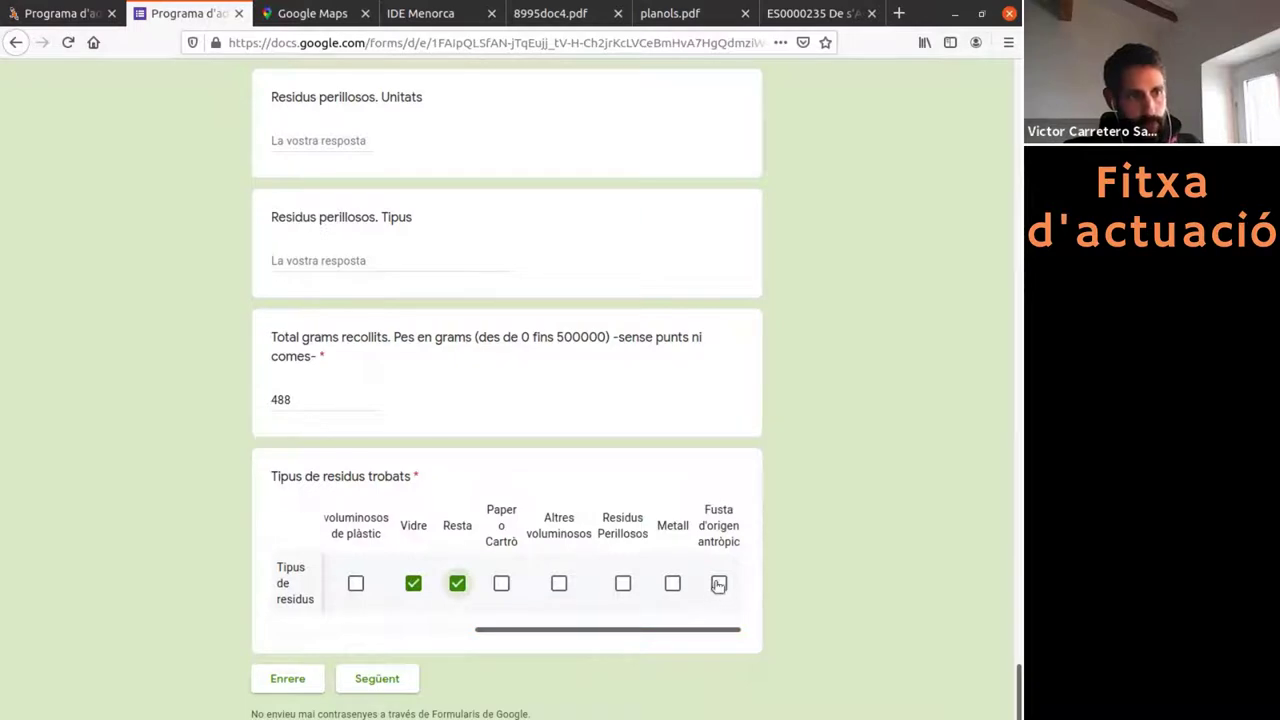
pyautogui.click(719, 584)
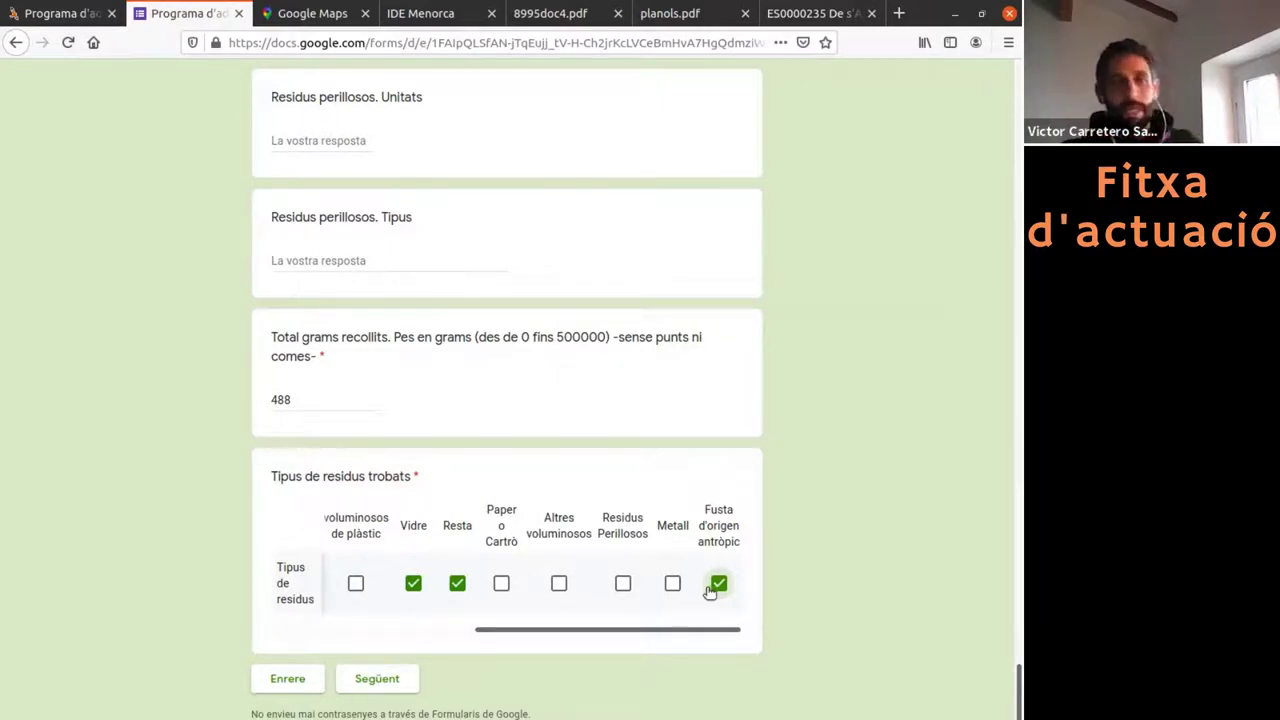
pyautogui.click(372, 679)
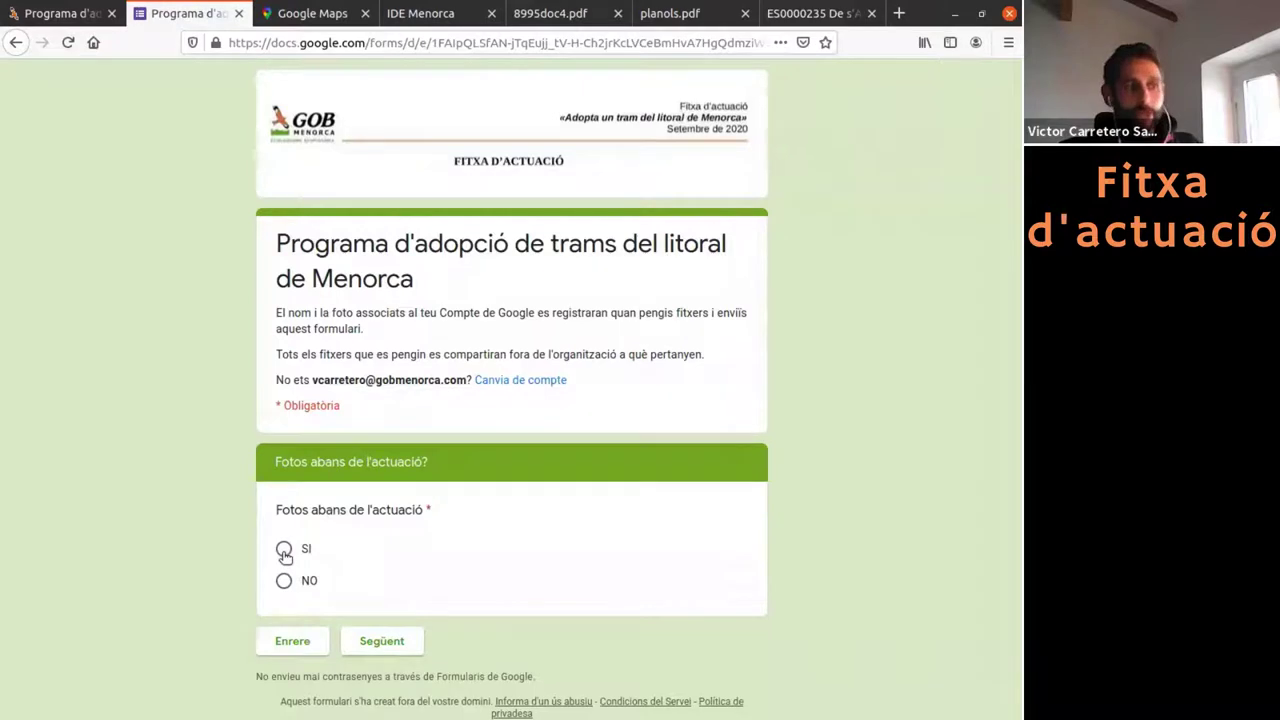
# Answer SI to Fotos abans de l'actuació, upload WhatsApp Image 2021-03-29 at 07.32.58.jpeg and its 07.32.58(1).jpeg counterpart, and continue
pyautogui.click(284, 553)
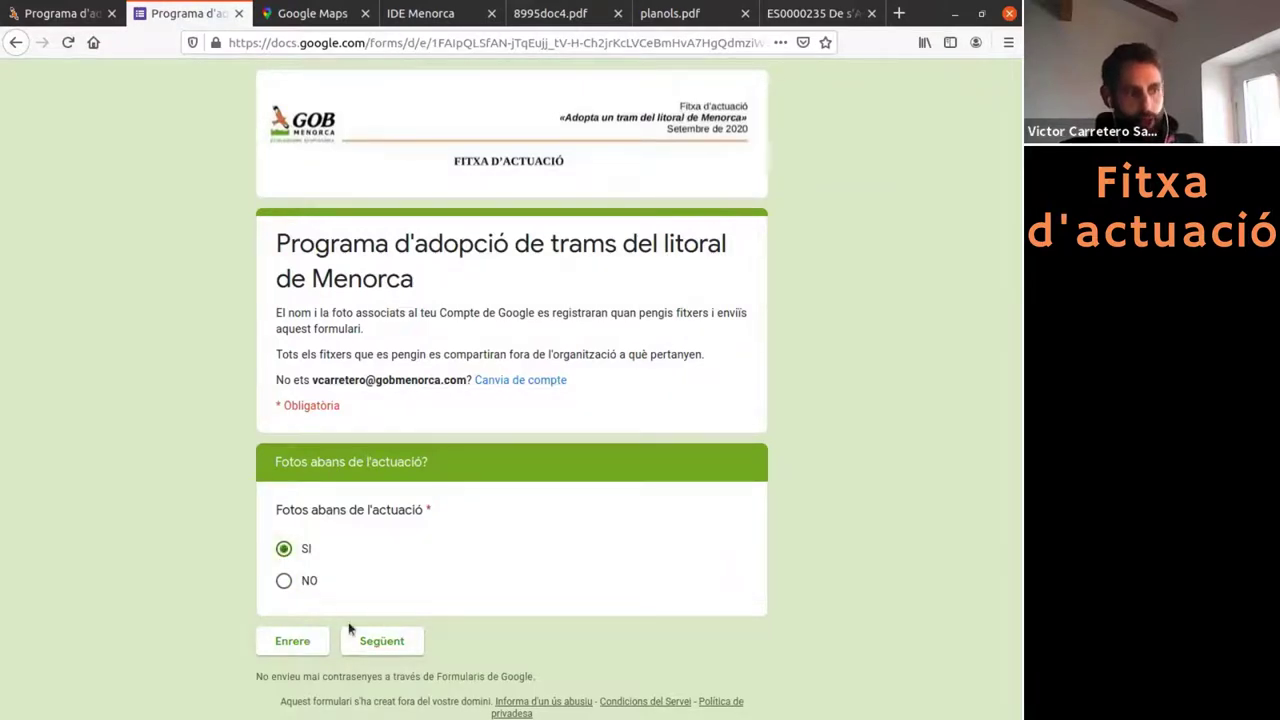
pyautogui.click(383, 648)
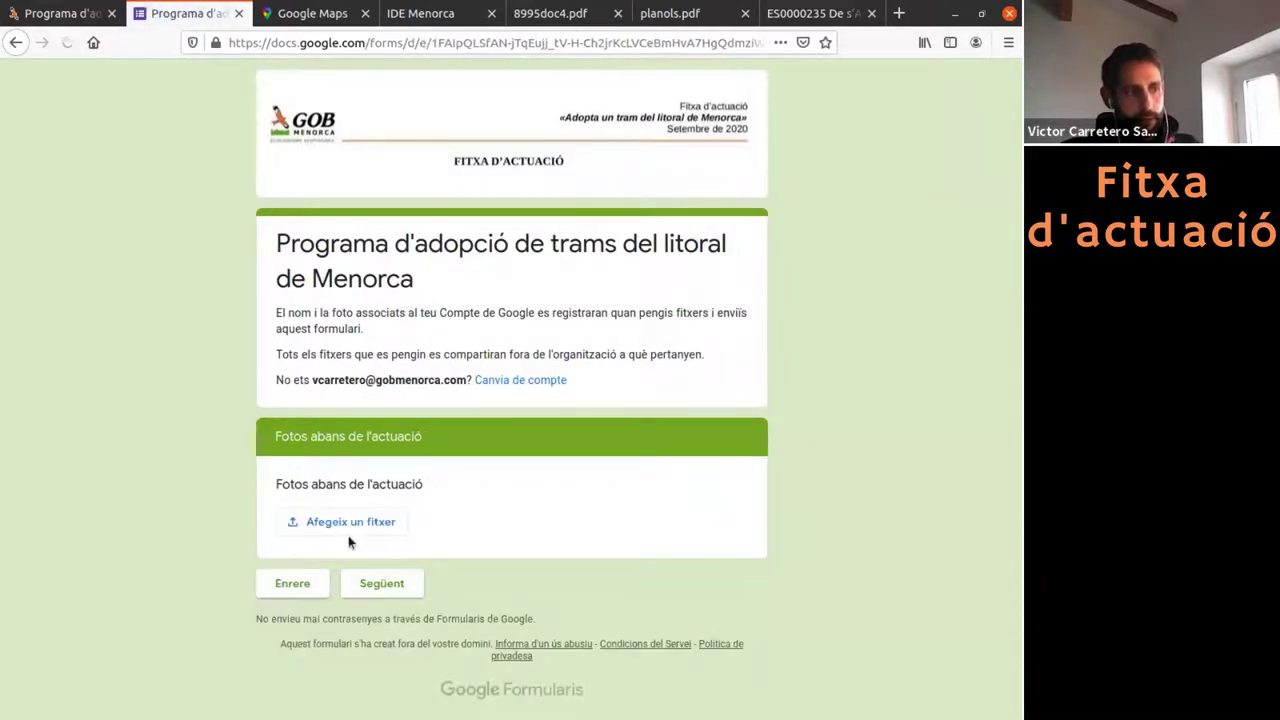
pyautogui.click(982, 14)
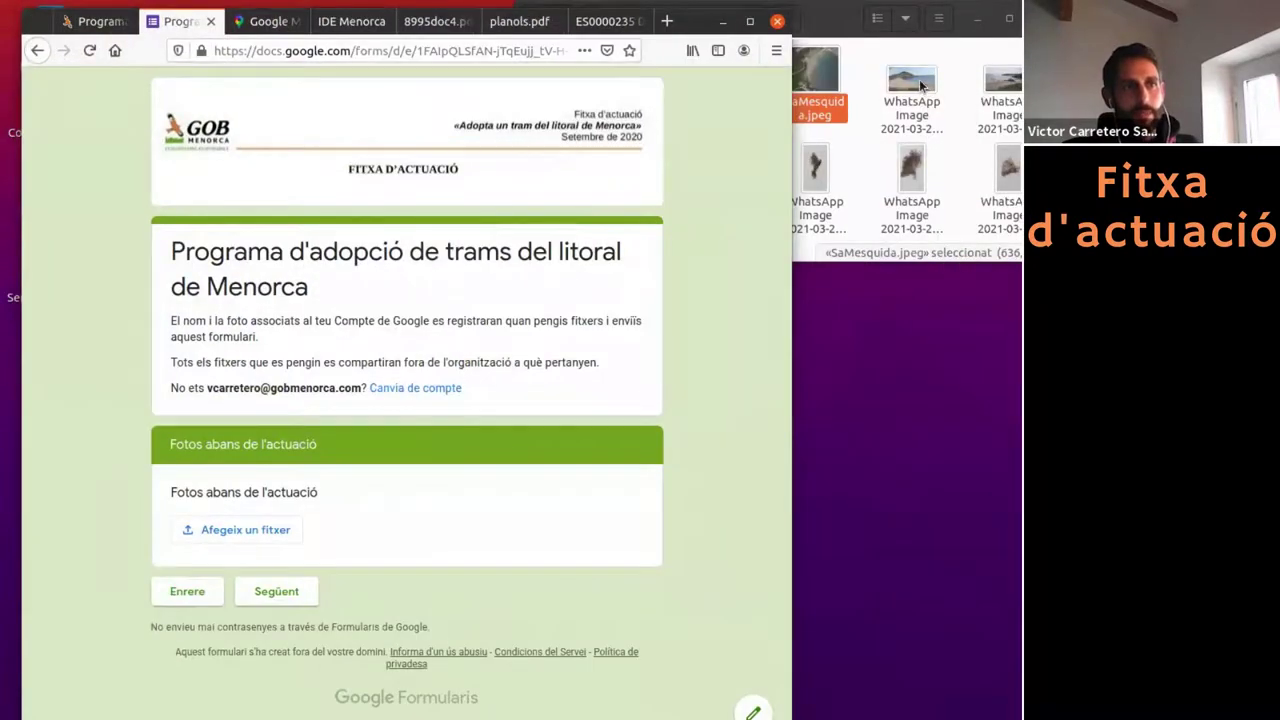
pyautogui.moveTo(919, 79); pyautogui.dragTo(244, 536)
pyautogui.click(240, 538)
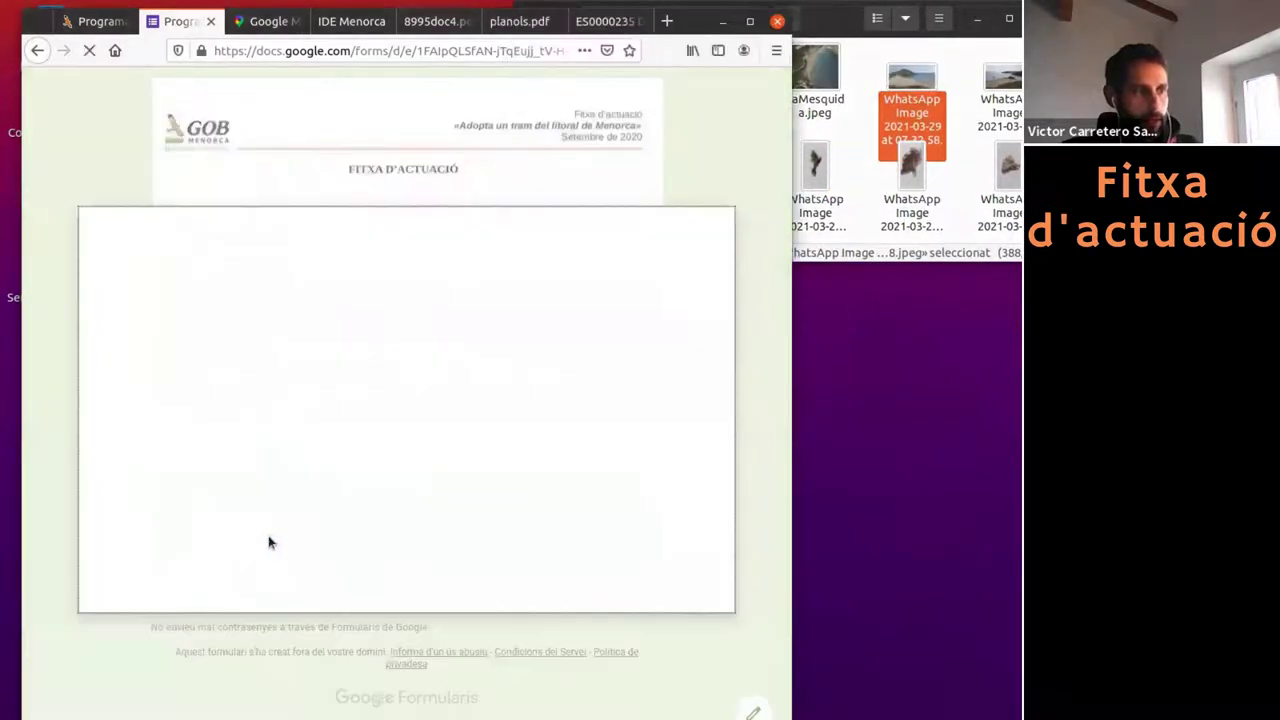
pyautogui.moveTo(911, 100); pyautogui.dragTo(372, 490)
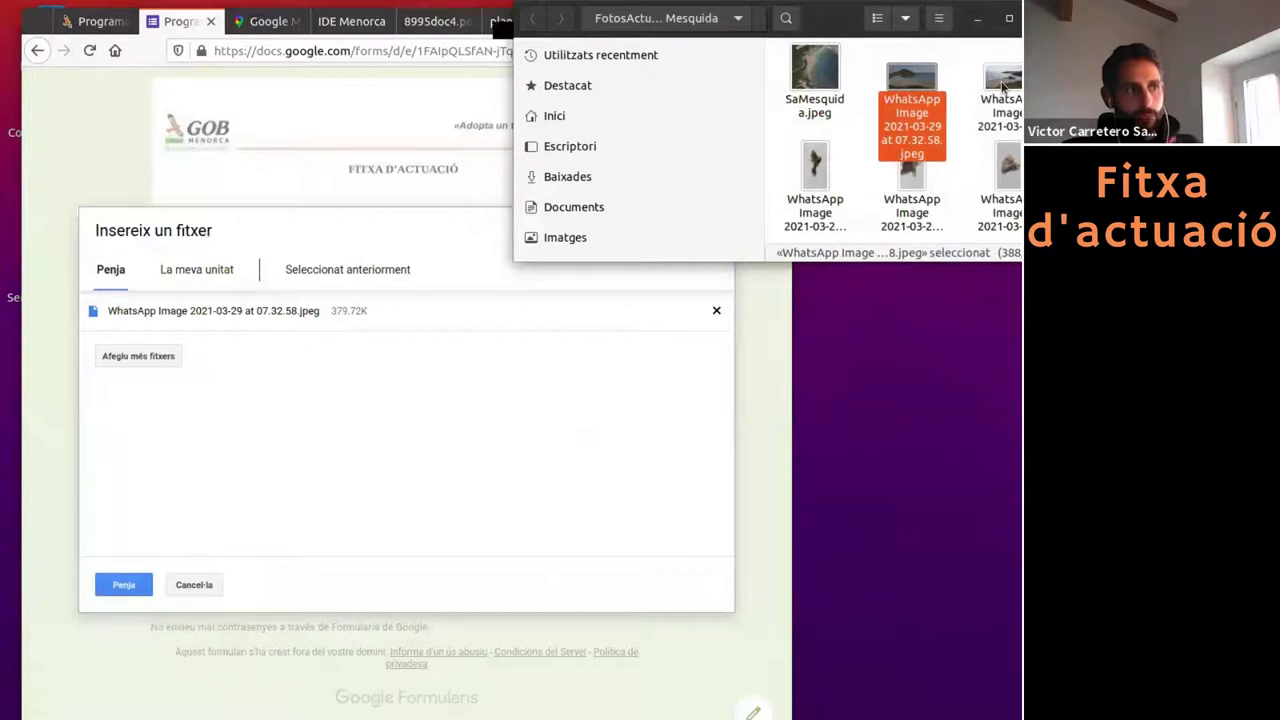
pyautogui.moveTo(1003, 88); pyautogui.dragTo(504, 477)
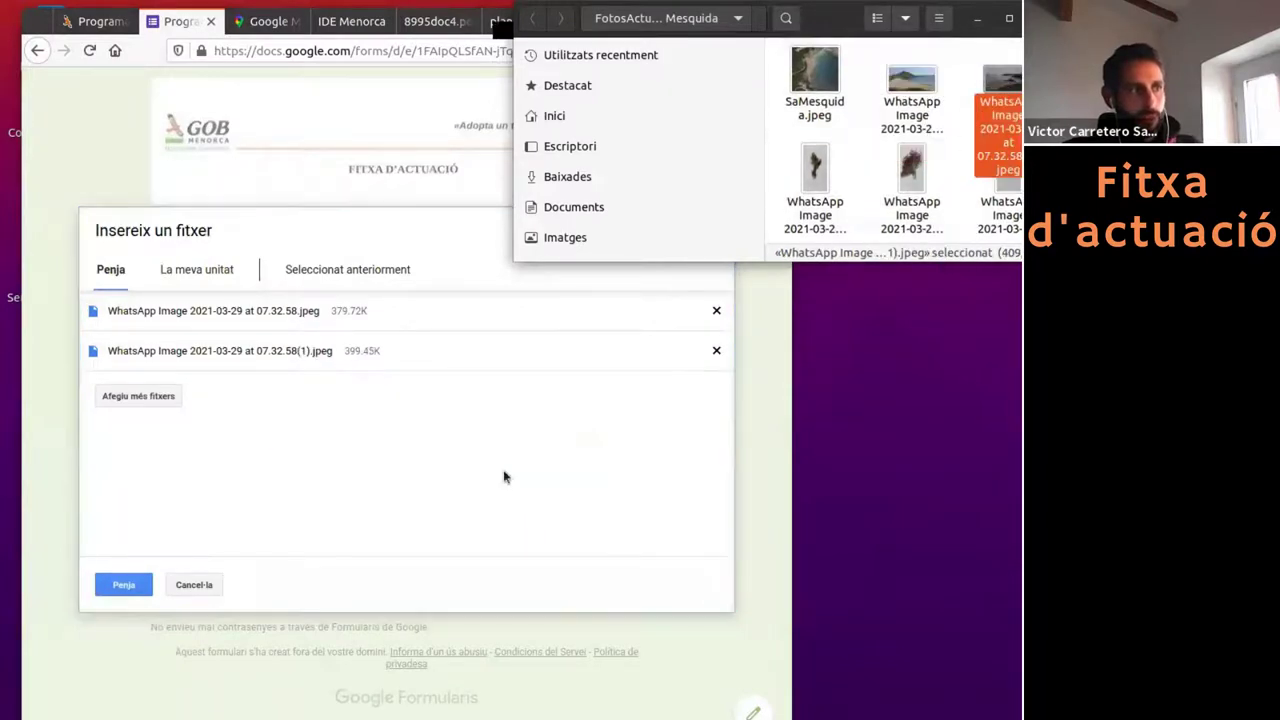
pyautogui.click(112, 586)
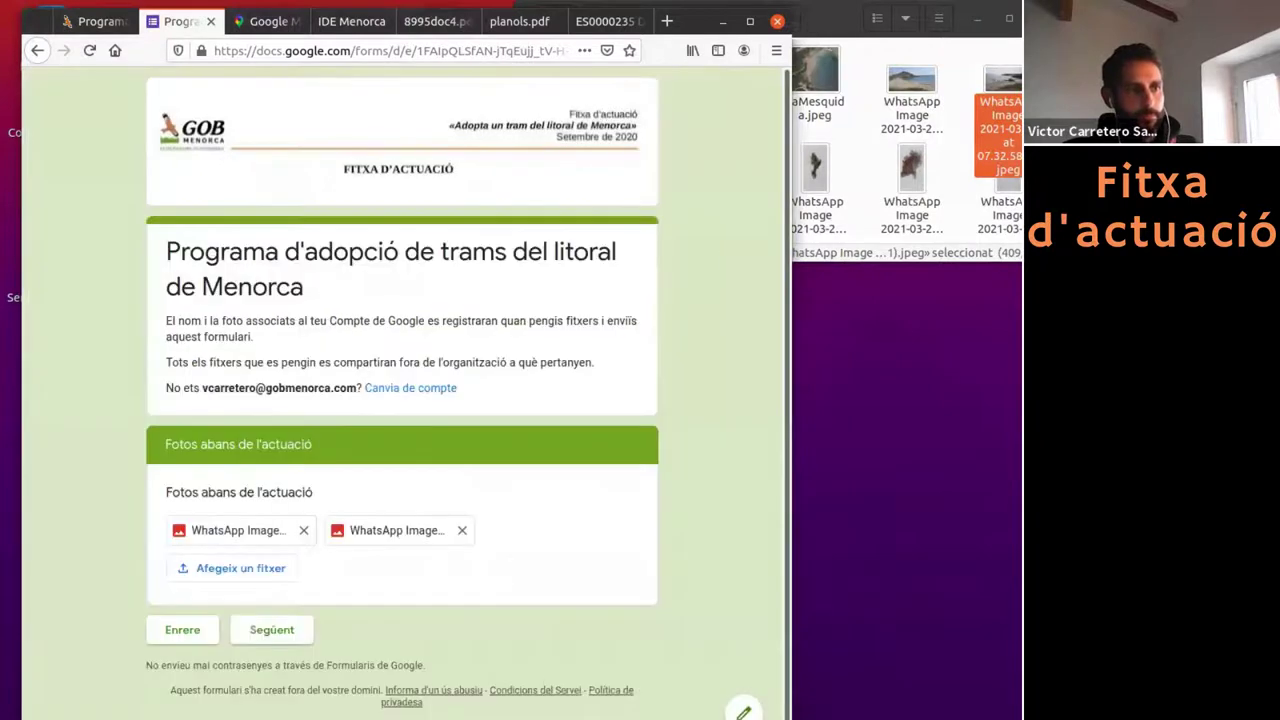
pyautogui.click(285, 638)
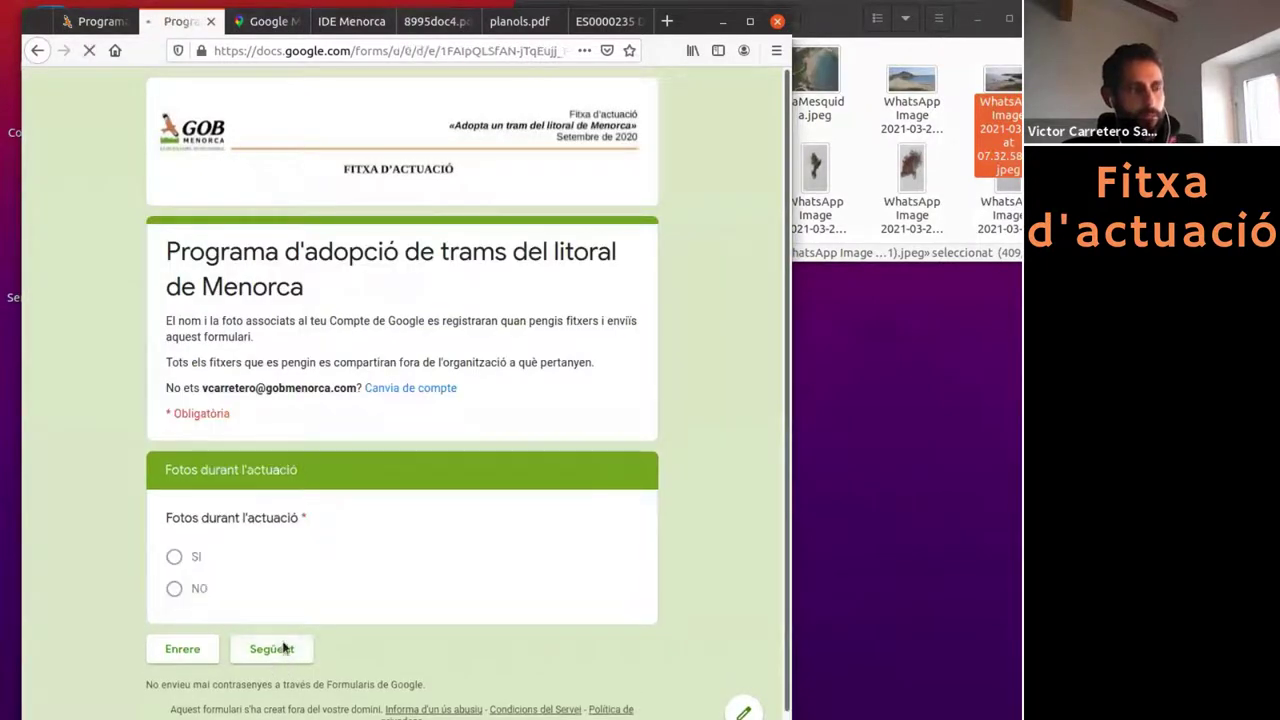
# Answer NO to both Fotos durant l'actuació and Fotos després de l'actuació, and continue to the Camí de Cavalls section
pyautogui.click(175, 590)
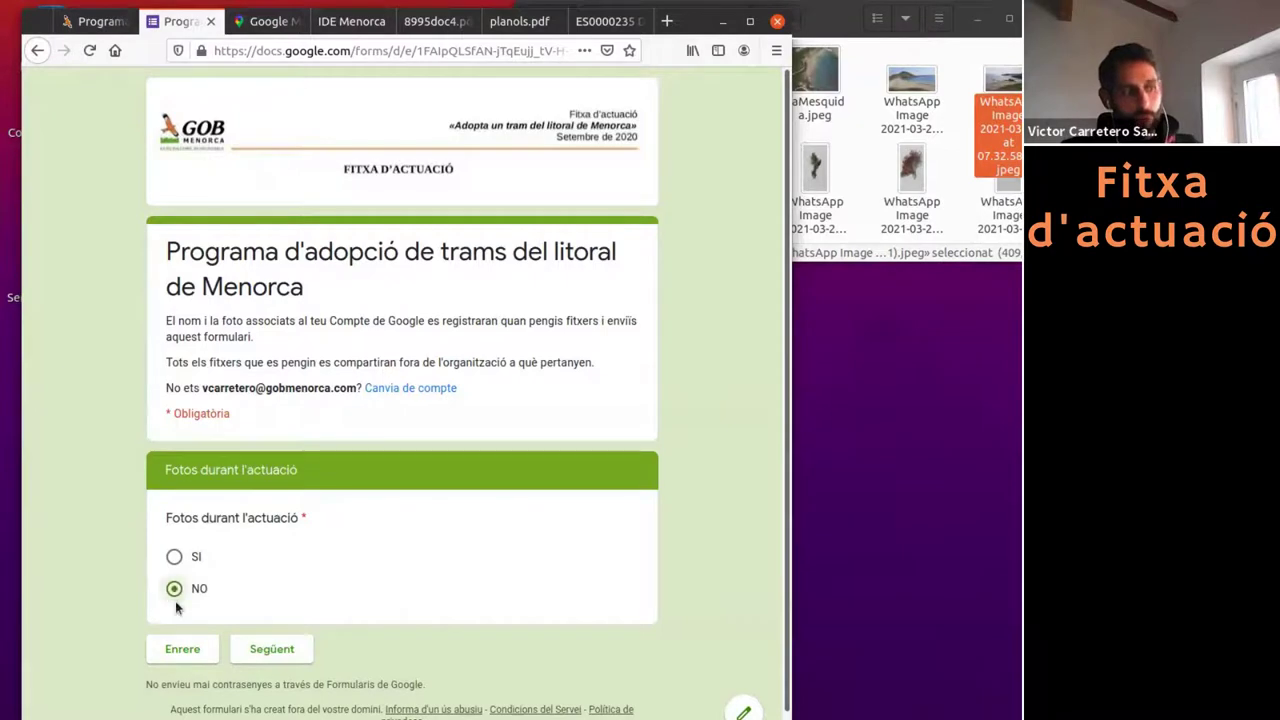
pyautogui.click(272, 651)
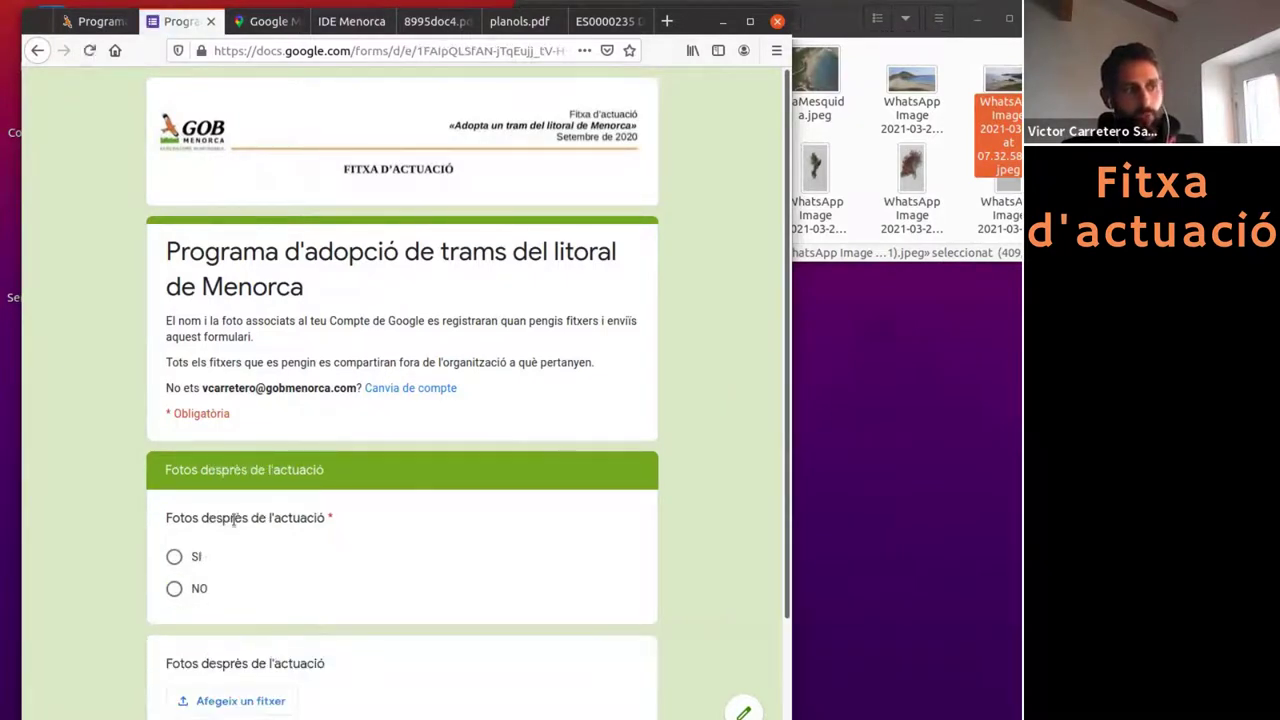
pyautogui.click(175, 589)
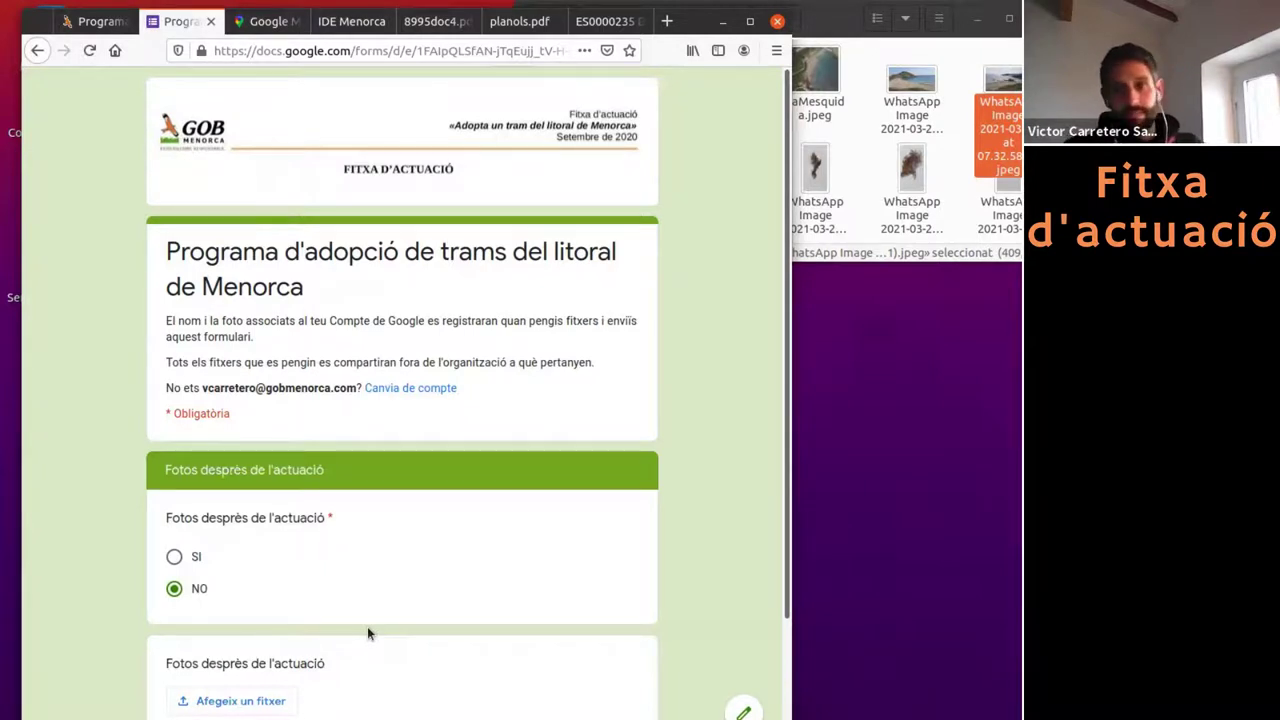
pyautogui.scroll(-2, 367, 633)
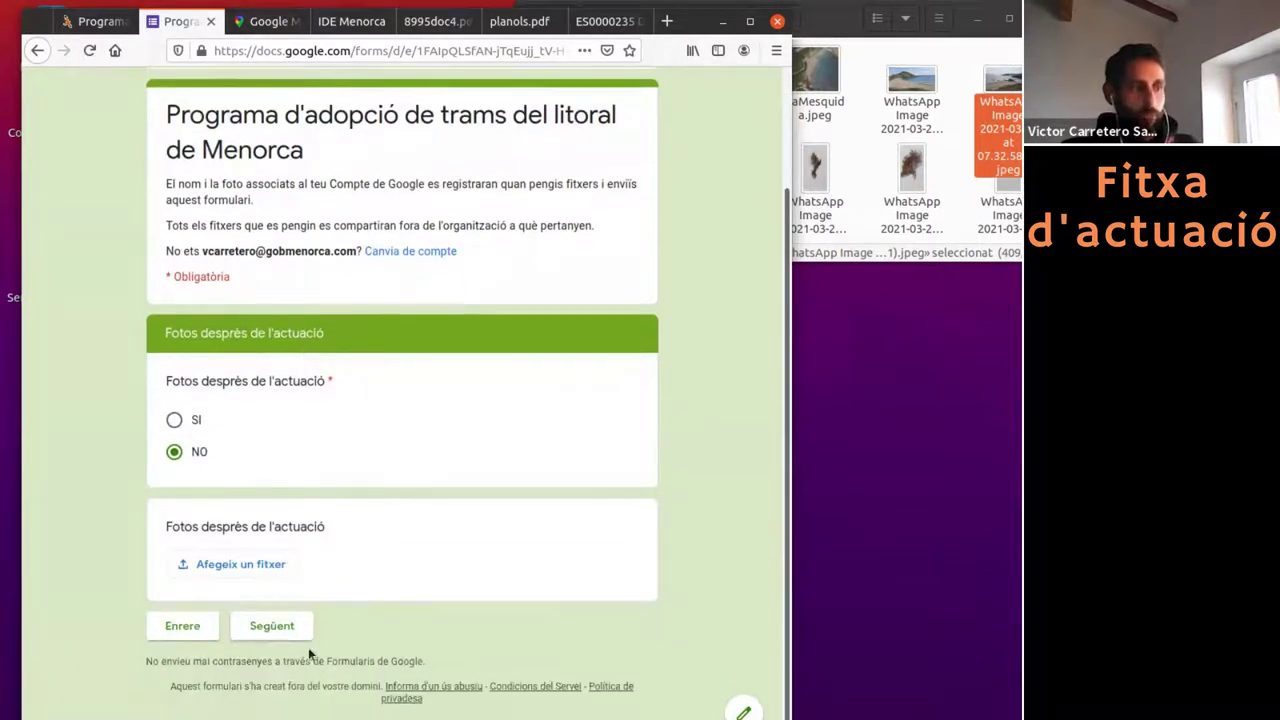
pyautogui.click(266, 634)
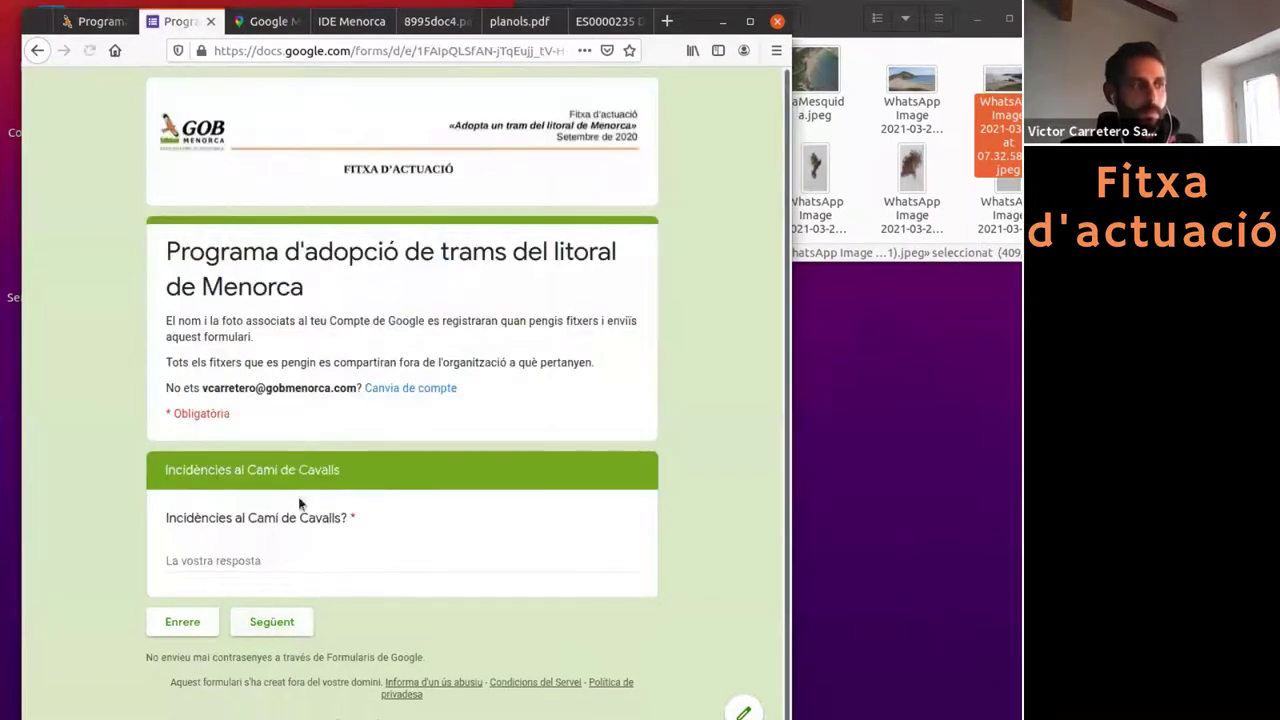
# Enter "No" for Incidències al Camí de Cavalls and continue to the Flora section
pyautogui.click(264, 560)
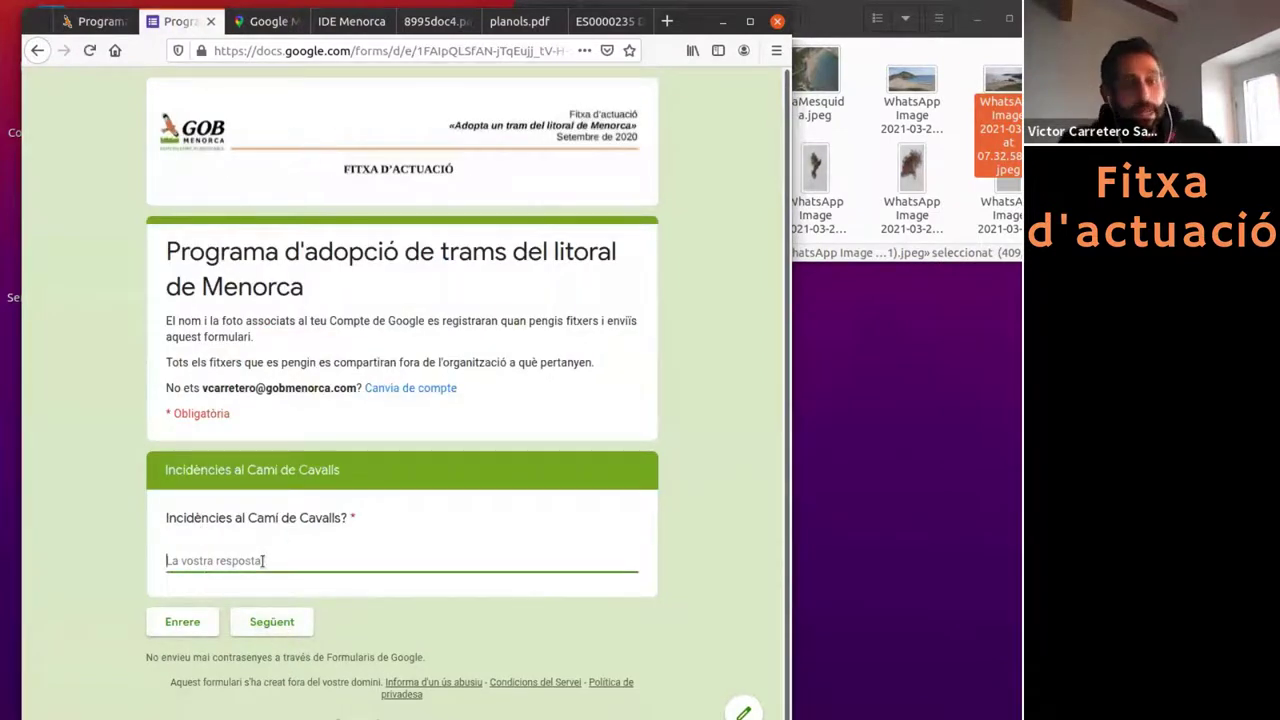
pyautogui.write('No')
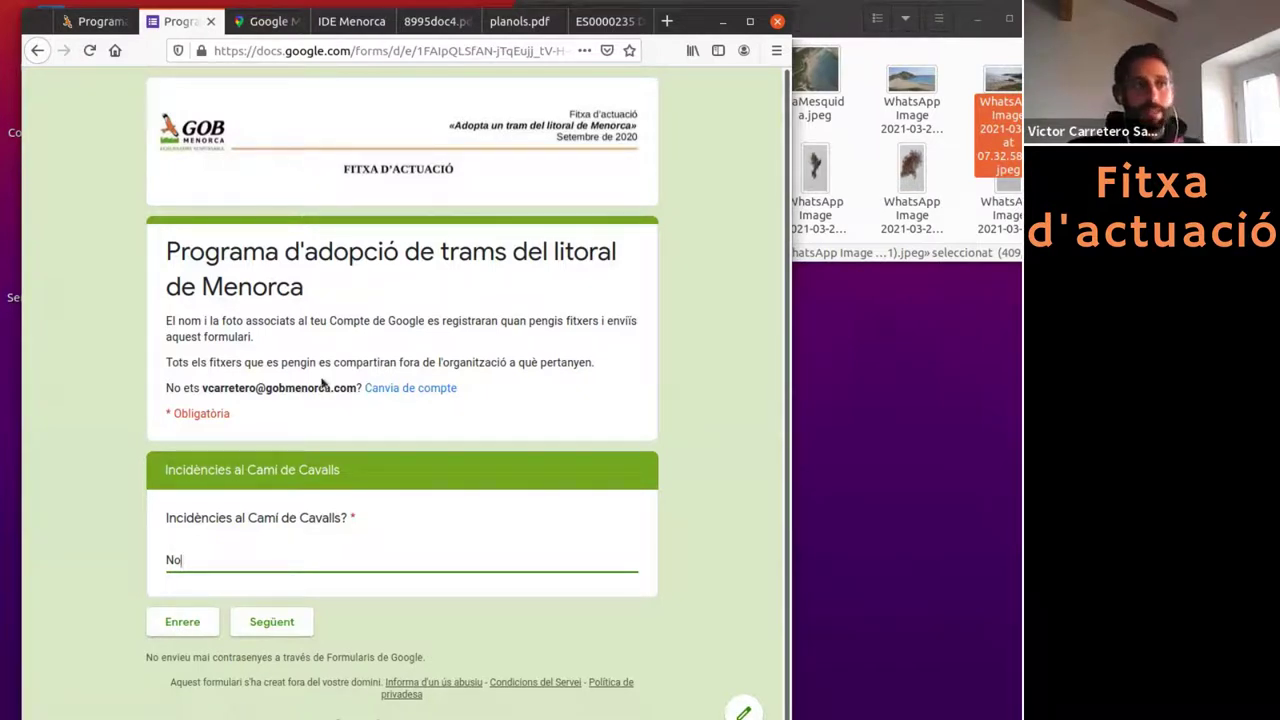
pyautogui.click(752, 22)
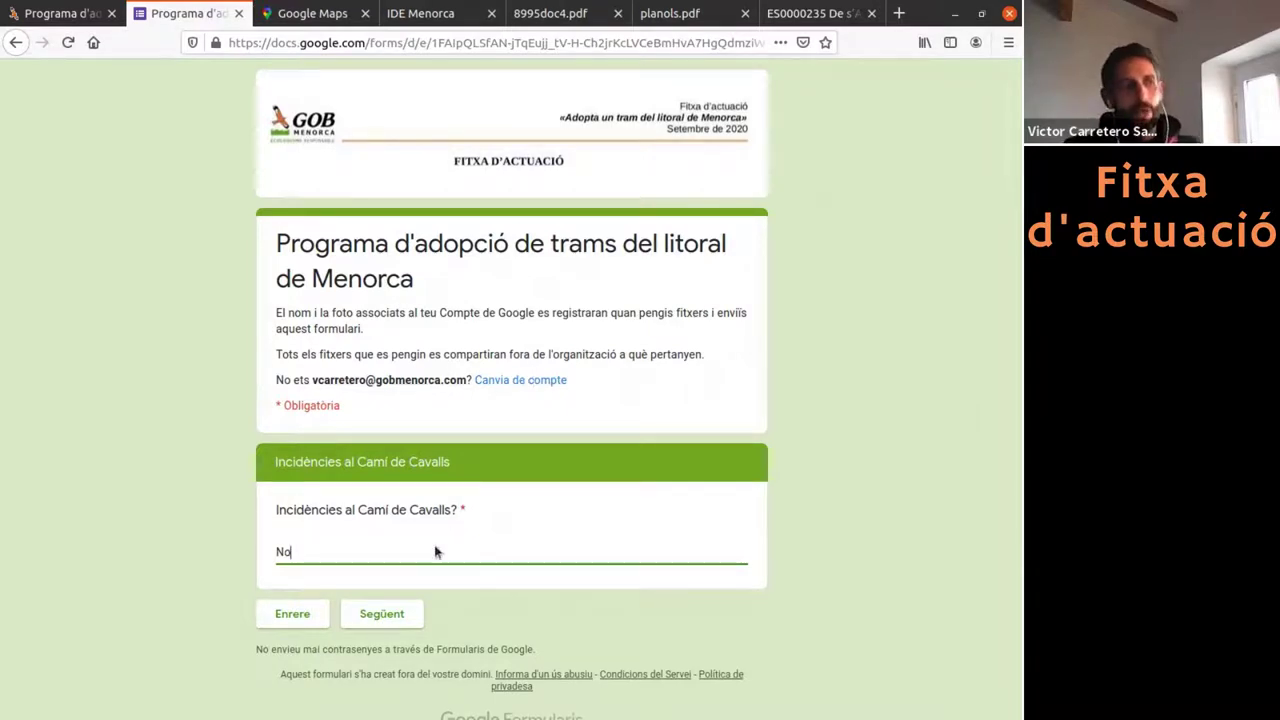
pyautogui.click(384, 622)
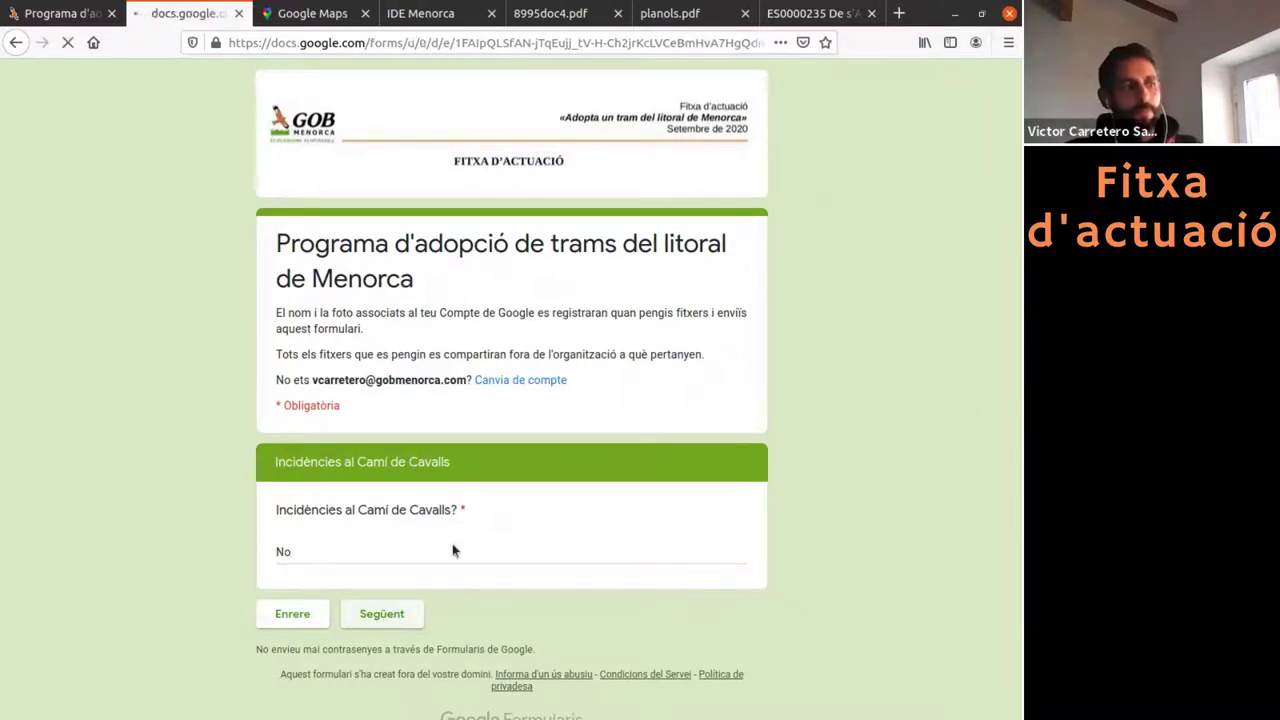
# In the Posidònia grid, answer SI to Presència de fulles de posidònia and NO to Indicis de que s'han recollit and Barques fondejades sobre posidònia
pyautogui.scroll(-4, 491, 339)
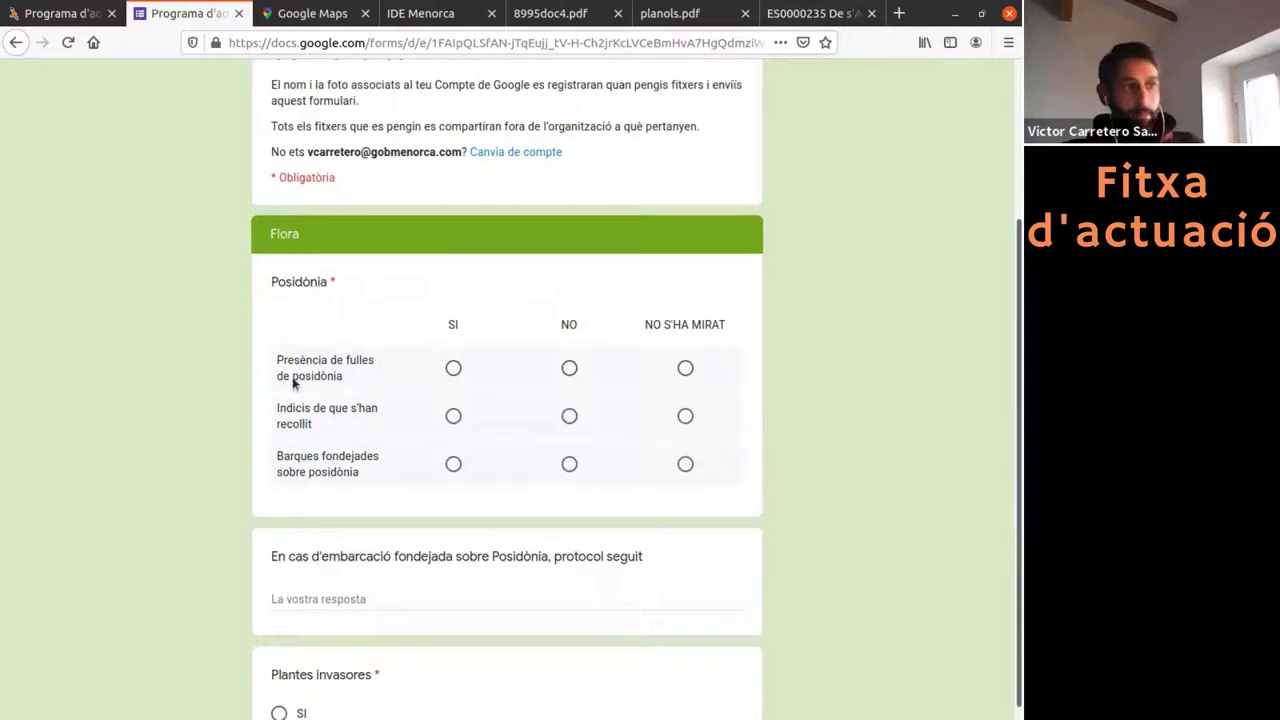
pyautogui.click(453, 369)
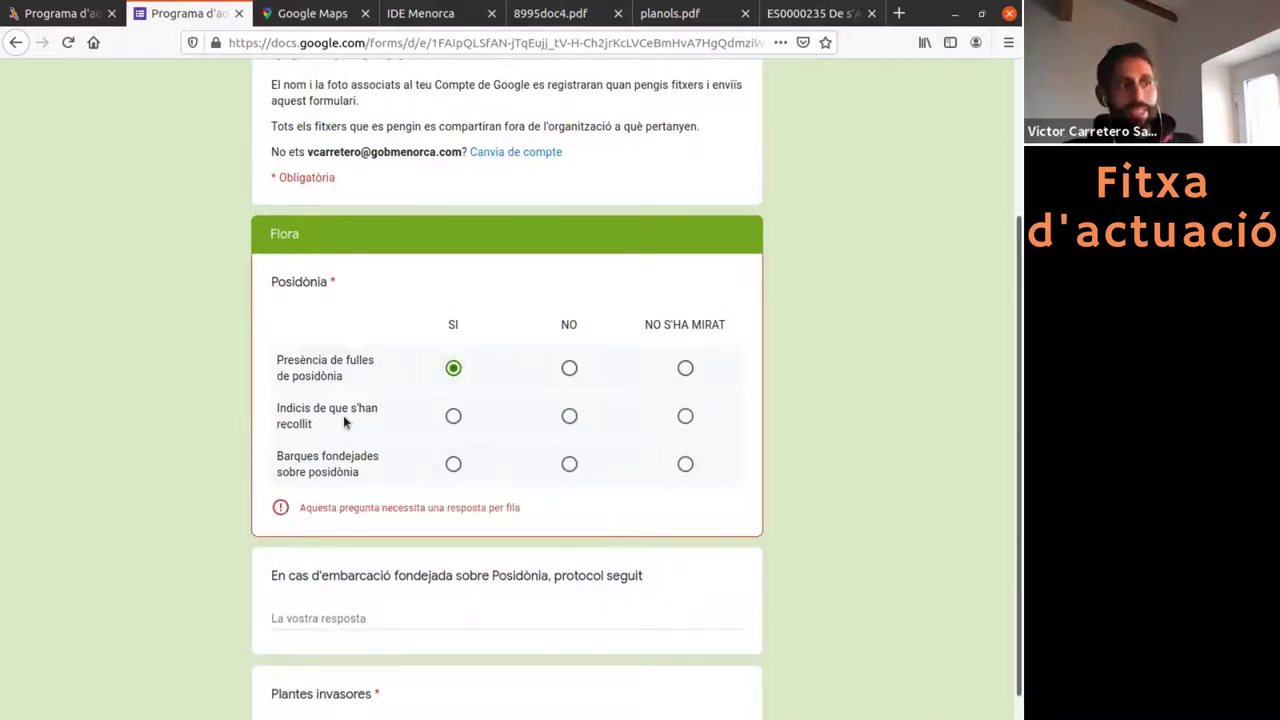
pyautogui.click(569, 417)
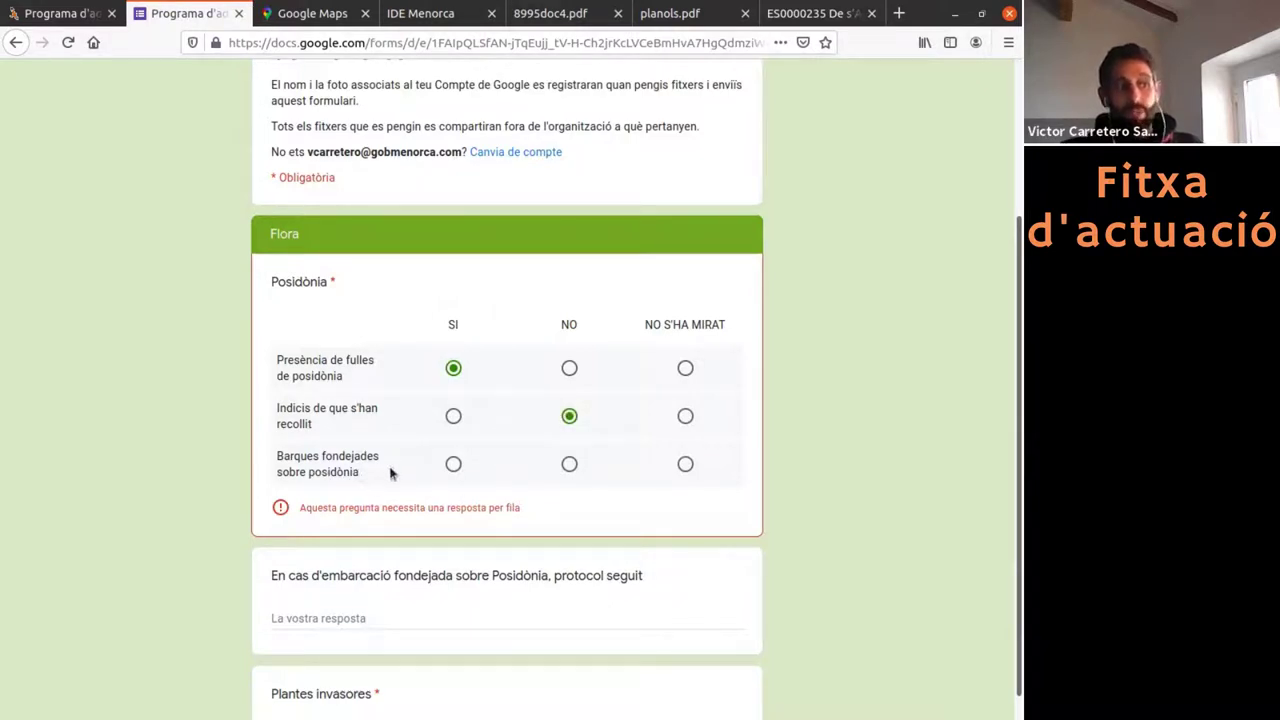
pyautogui.click(569, 465)
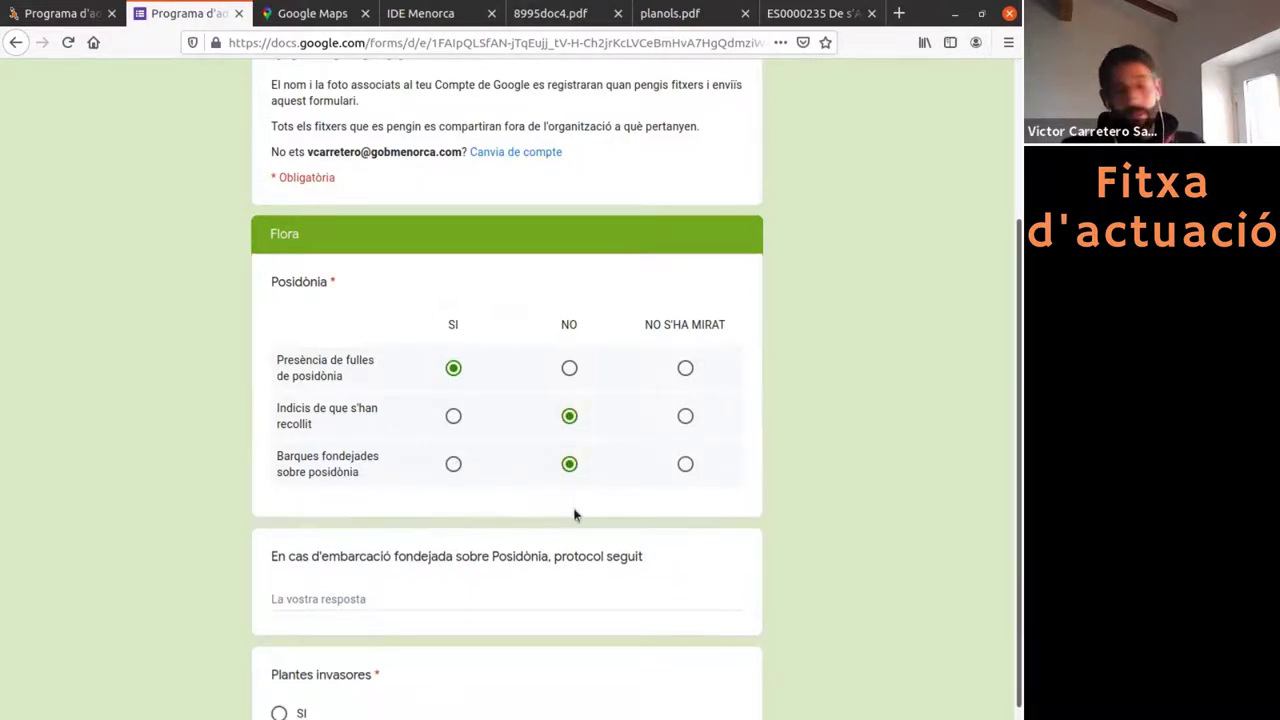
# Answer NO S'HA MIRAT to both Plantes invasores and Algues invasores, and continue to the flora observations section
pyautogui.scroll(-3, 575, 515)
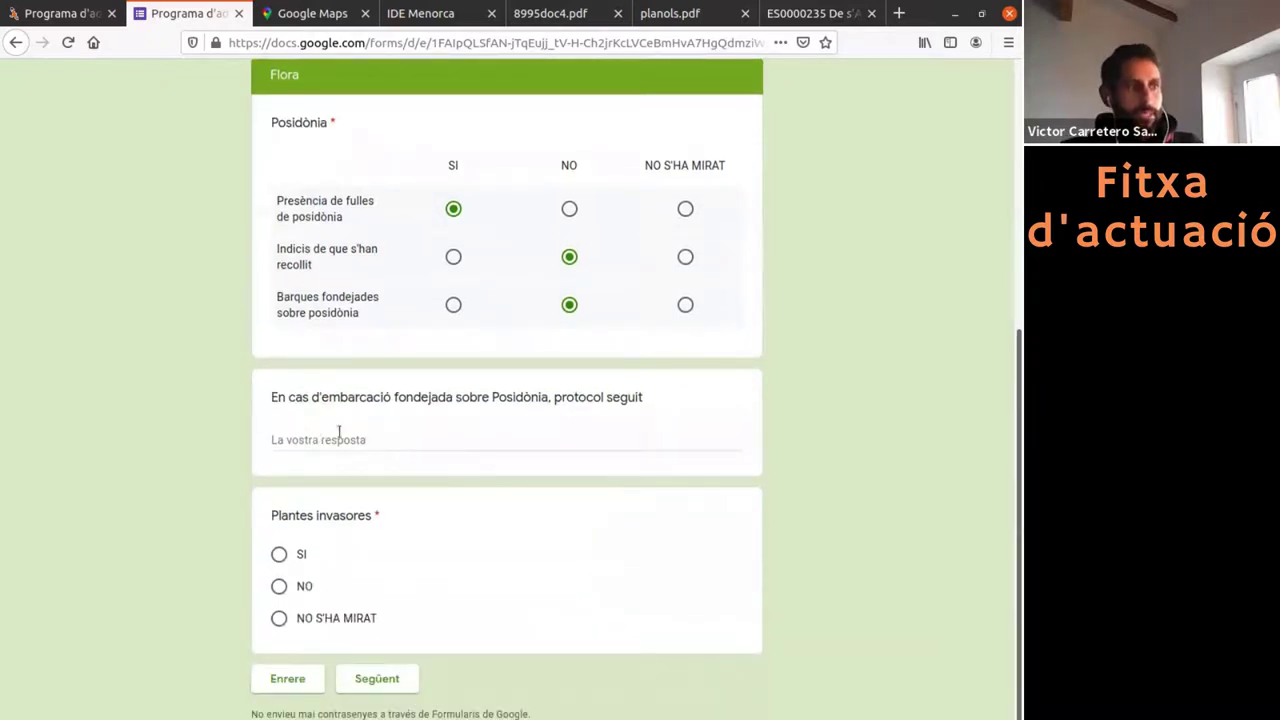
pyautogui.doubleClick(624, 402)
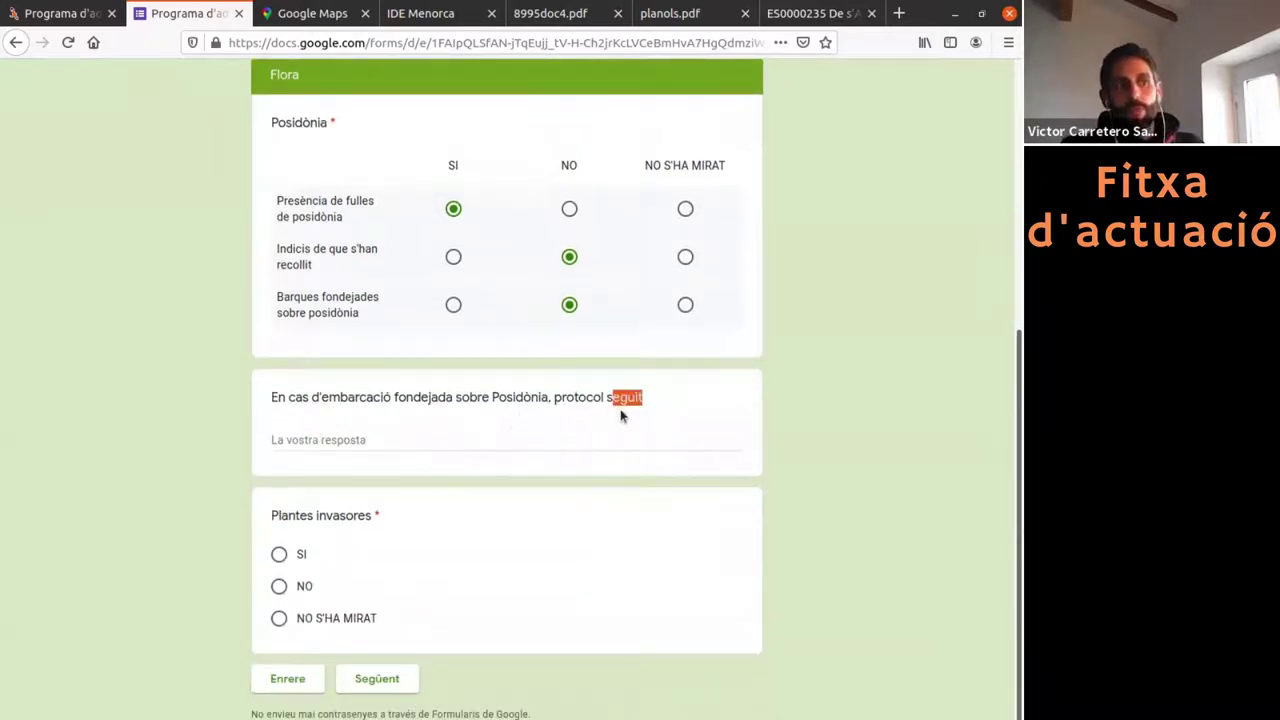
pyautogui.click(538, 433)
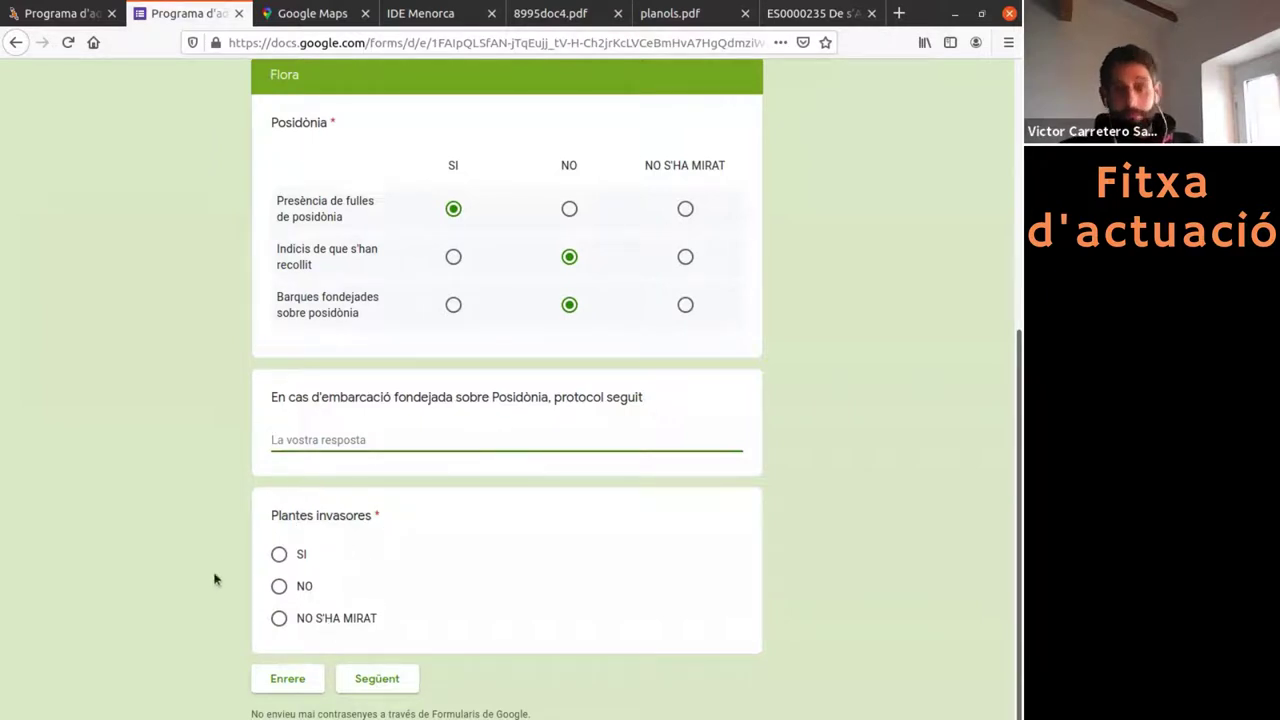
pyautogui.click(280, 620)
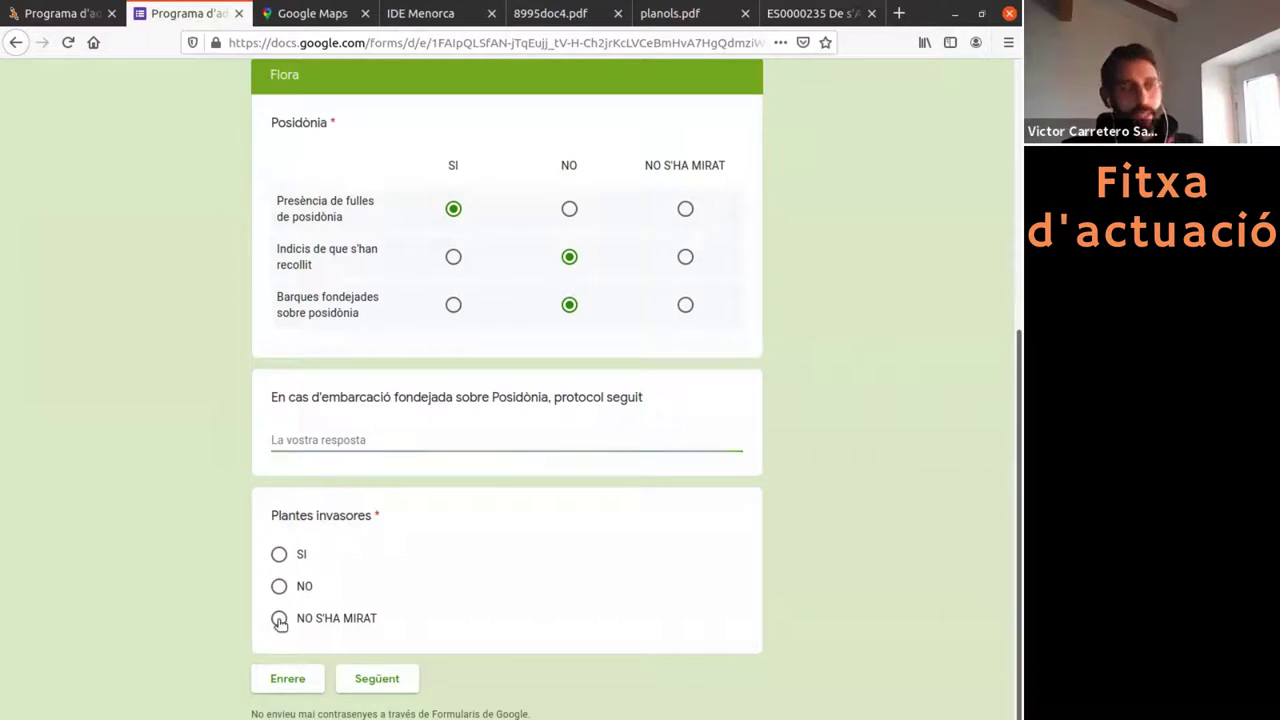
pyautogui.click(366, 680)
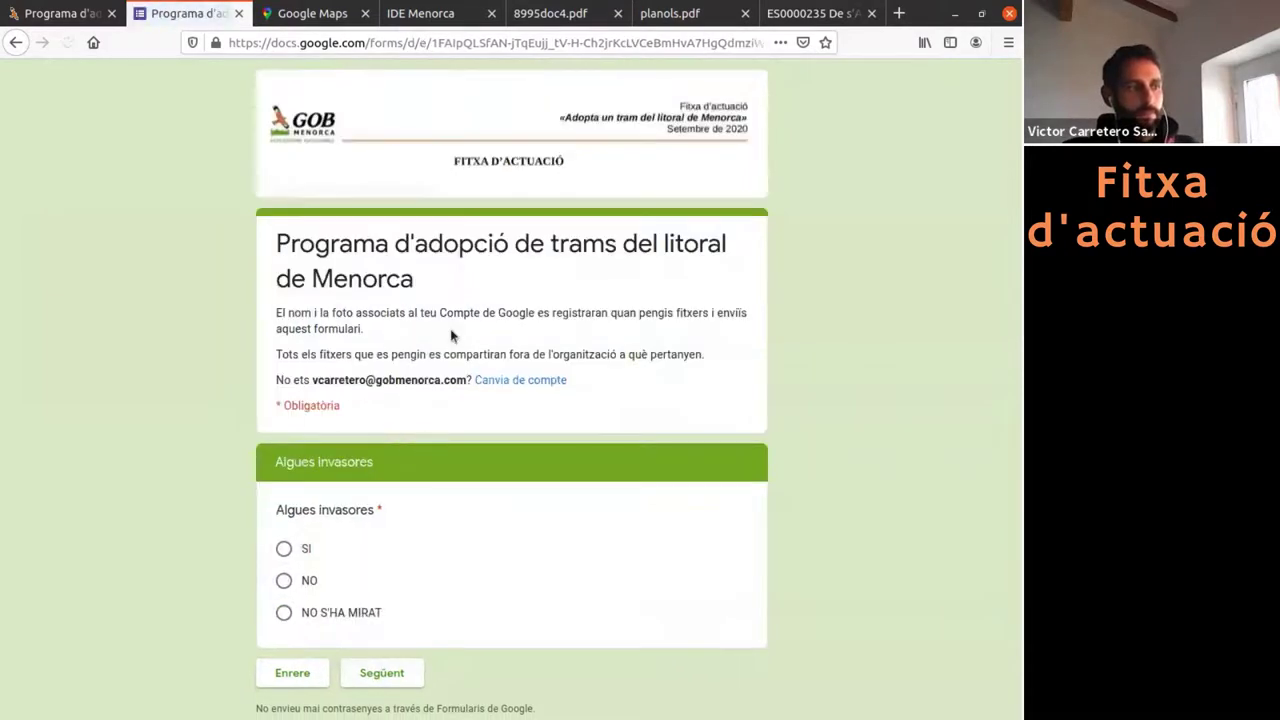
pyautogui.click(285, 617)
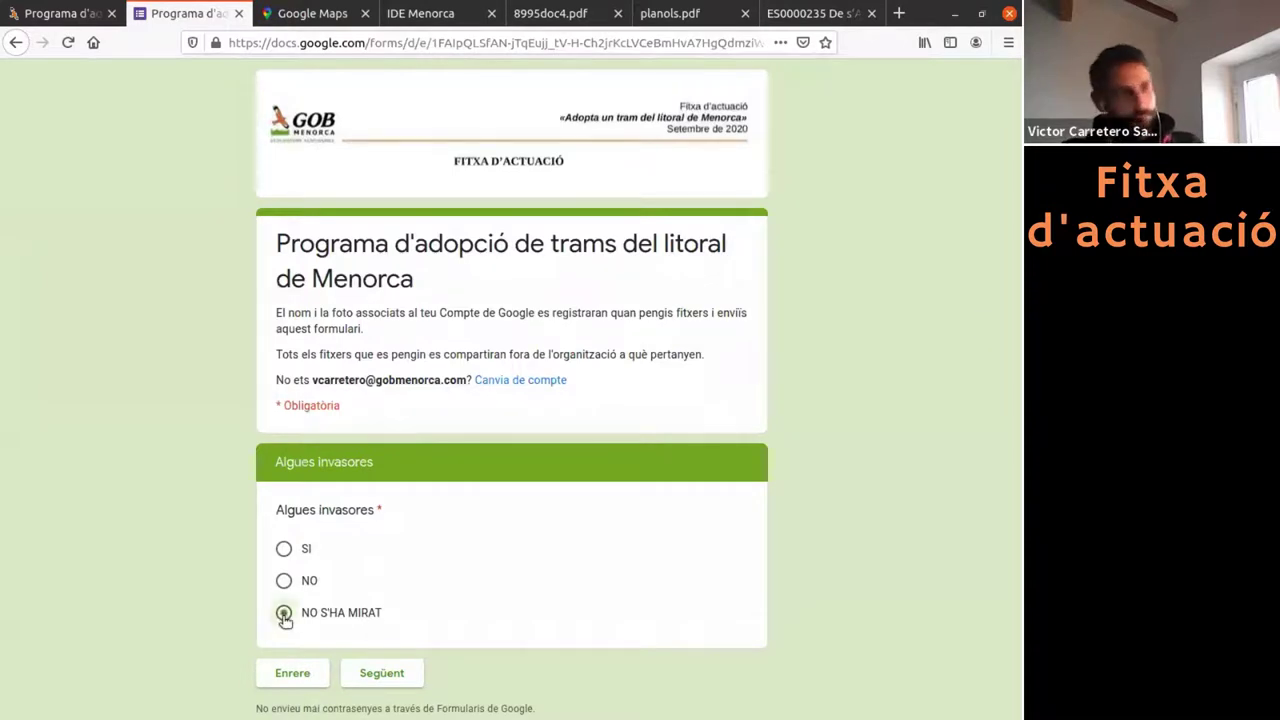
pyautogui.click(386, 684)
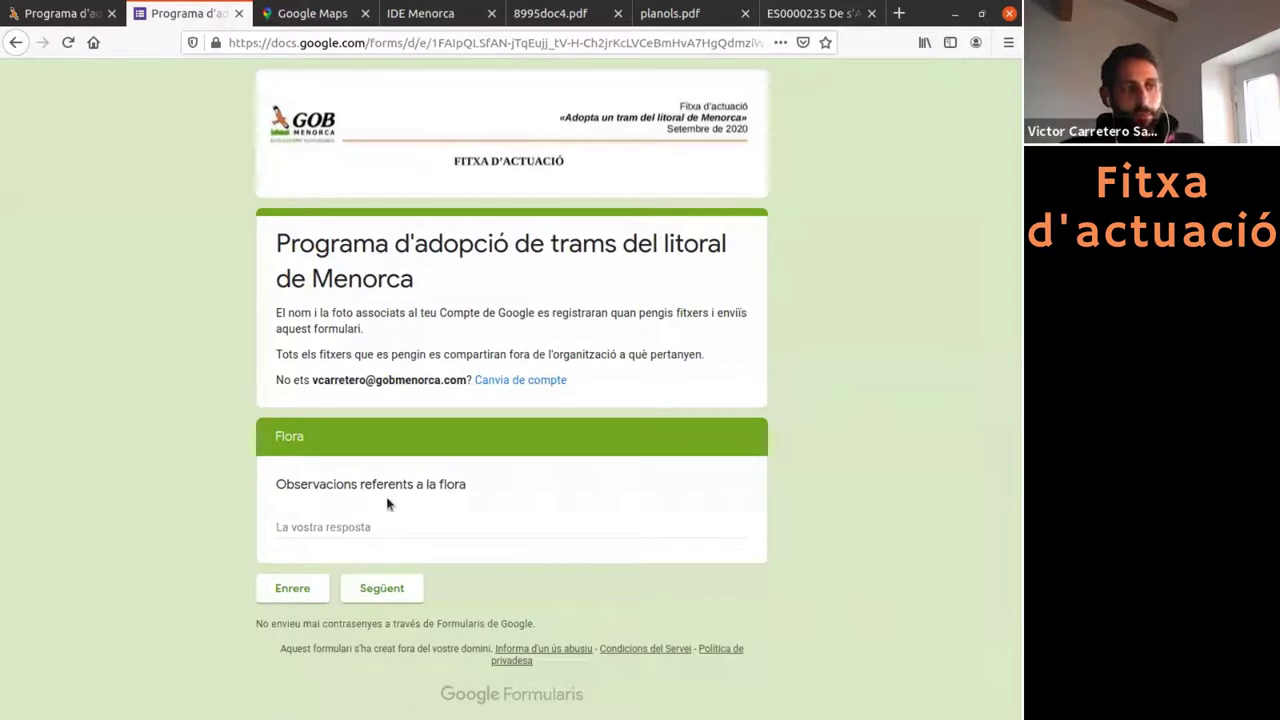
# Enter "Identificació d'algues: Jania Rubens, Cystoseira Comressa i Haliptilon Virgatum" in Observacions referents a la flora
pyautogui.click(337, 525)
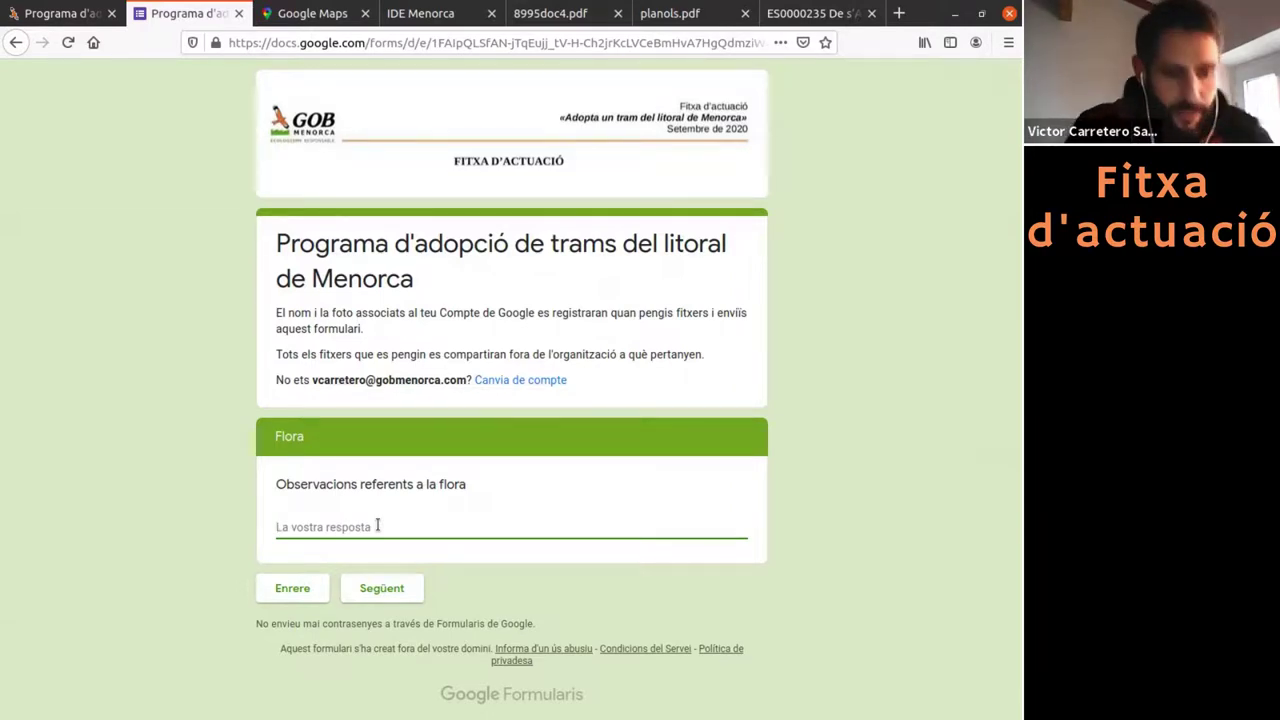
pyautogui.write('Identific')
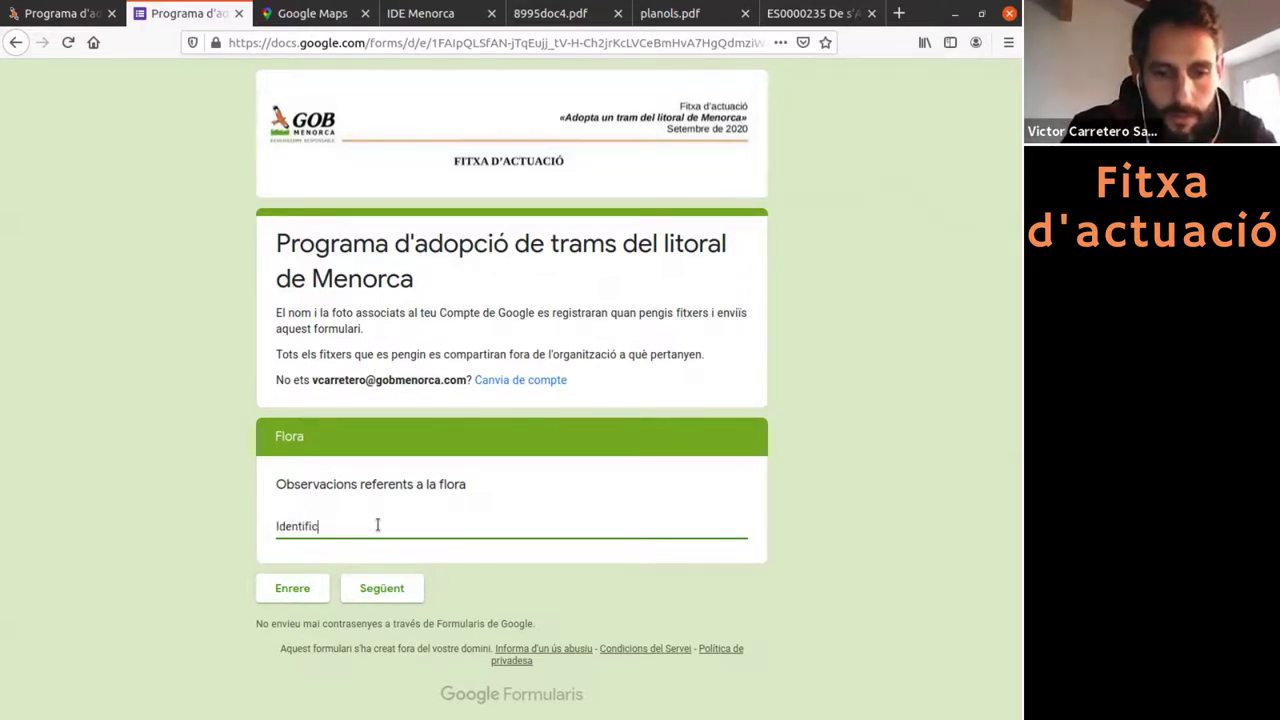
pyautogui.write('ació de')
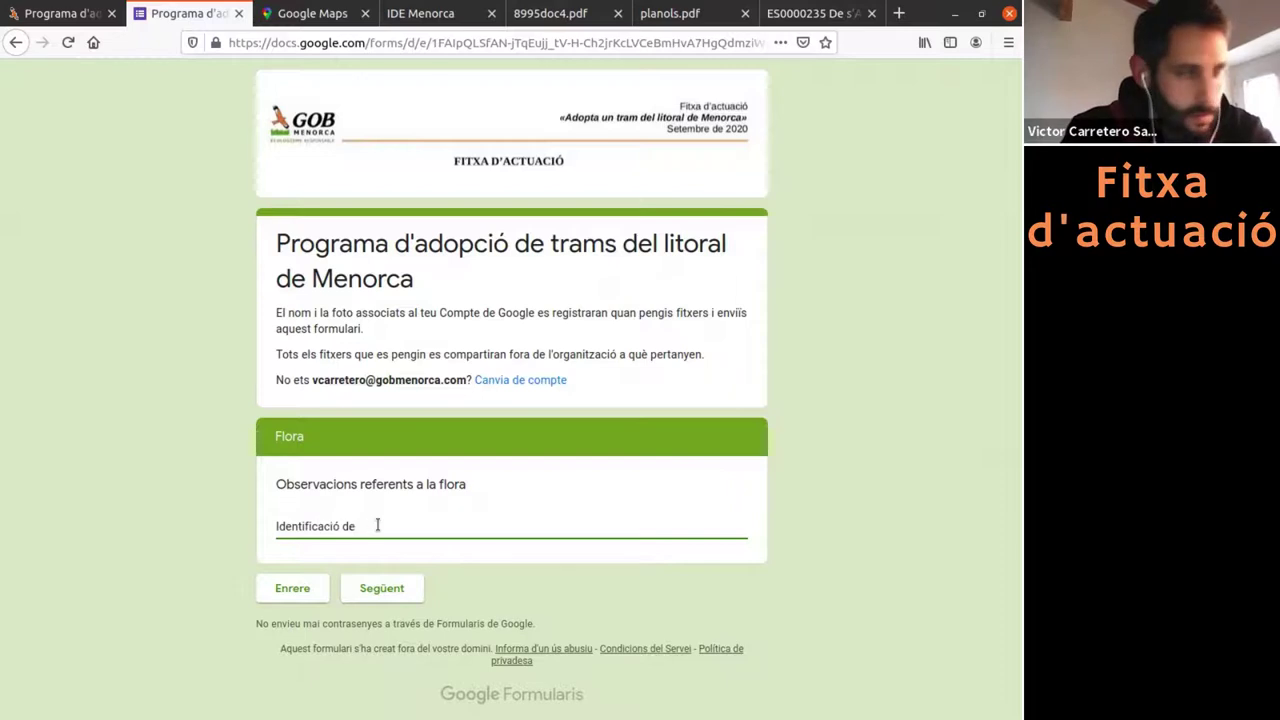
pyautogui.press('BackSpace')
pyautogui.write("'algues")
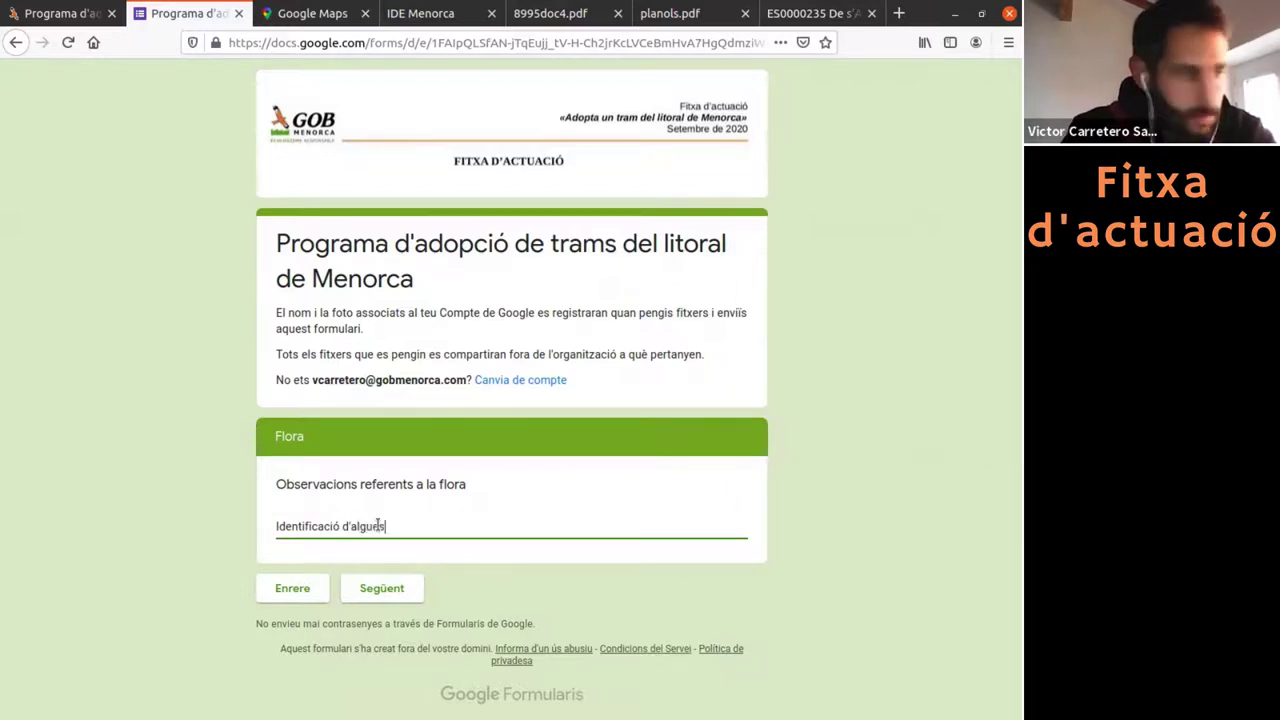
pyautogui.write('uns: ')
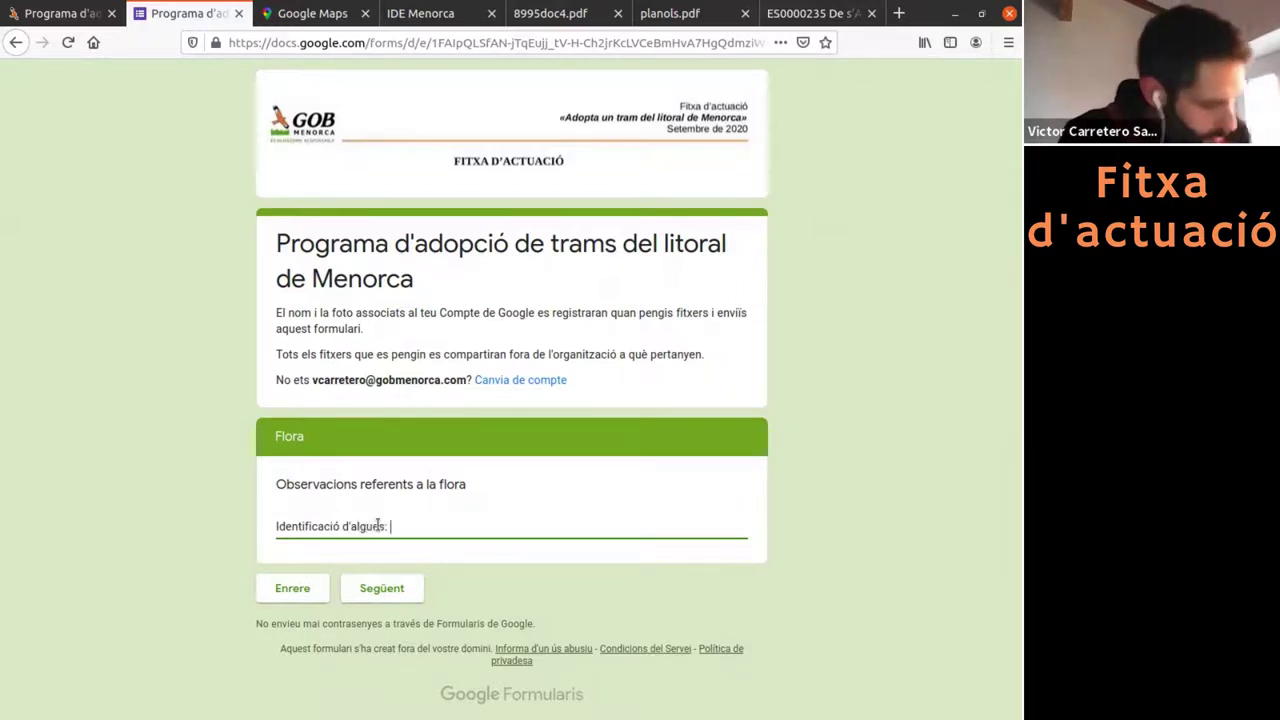
pyautogui.write('Ja')
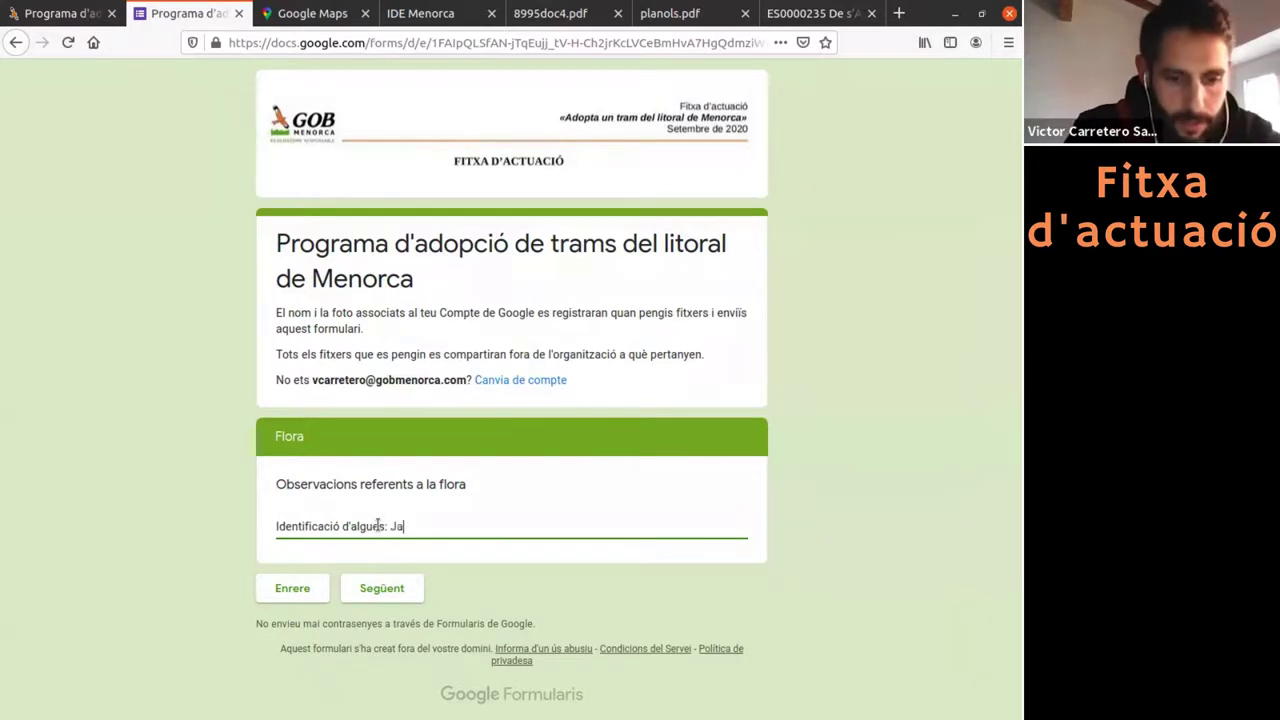
pyautogui.write('nia Rubens')
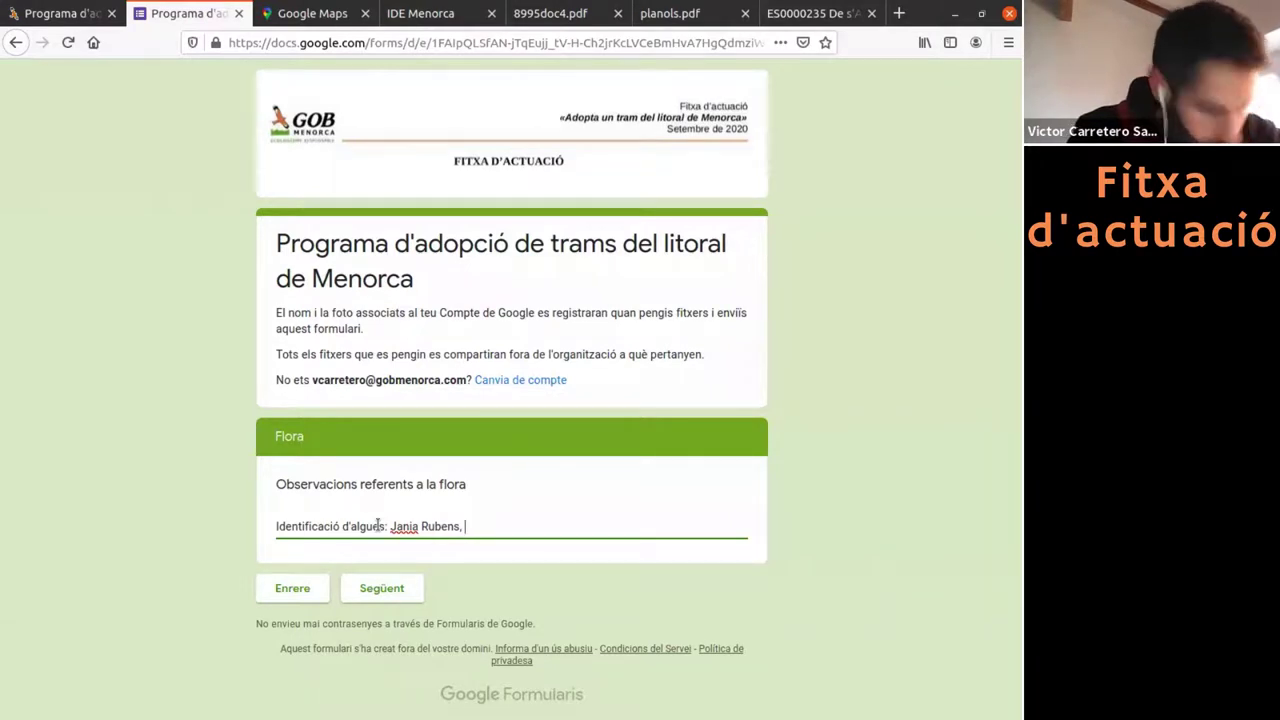
pyautogui.write(', Cyst')
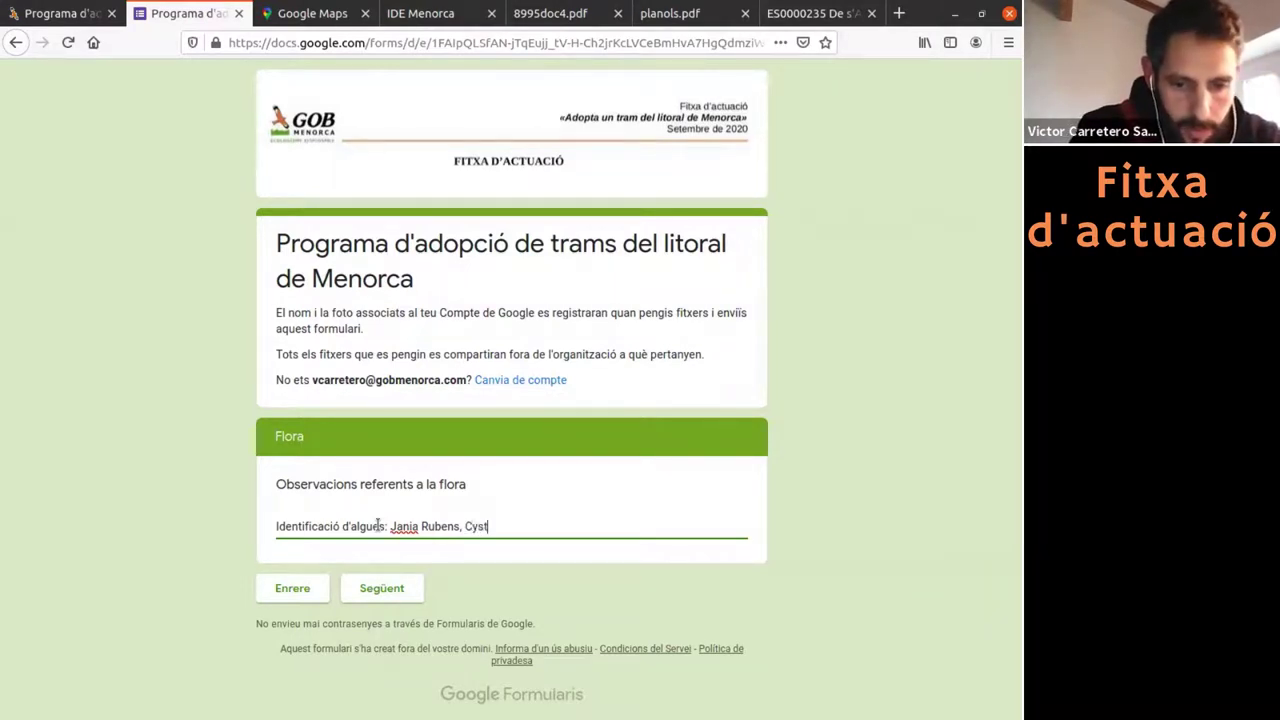
pyautogui.write('ose')
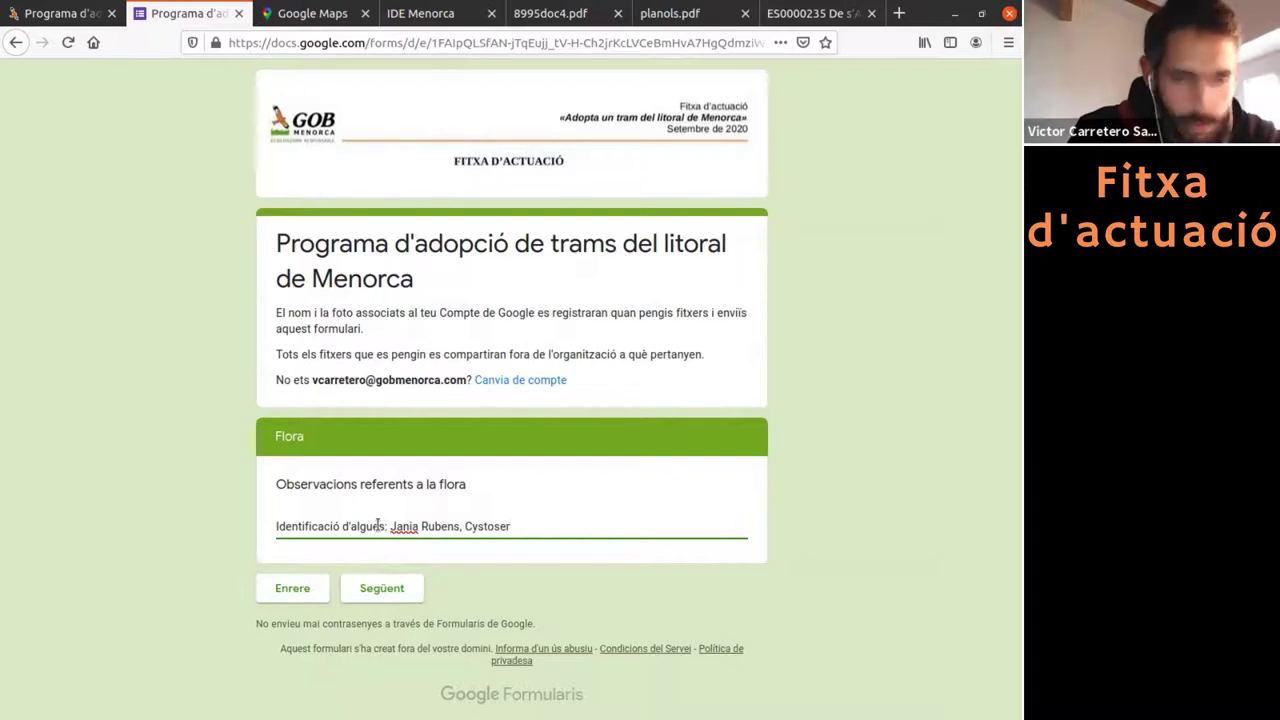
pyautogui.press('BackSpace')
pyautogui.write('eira')
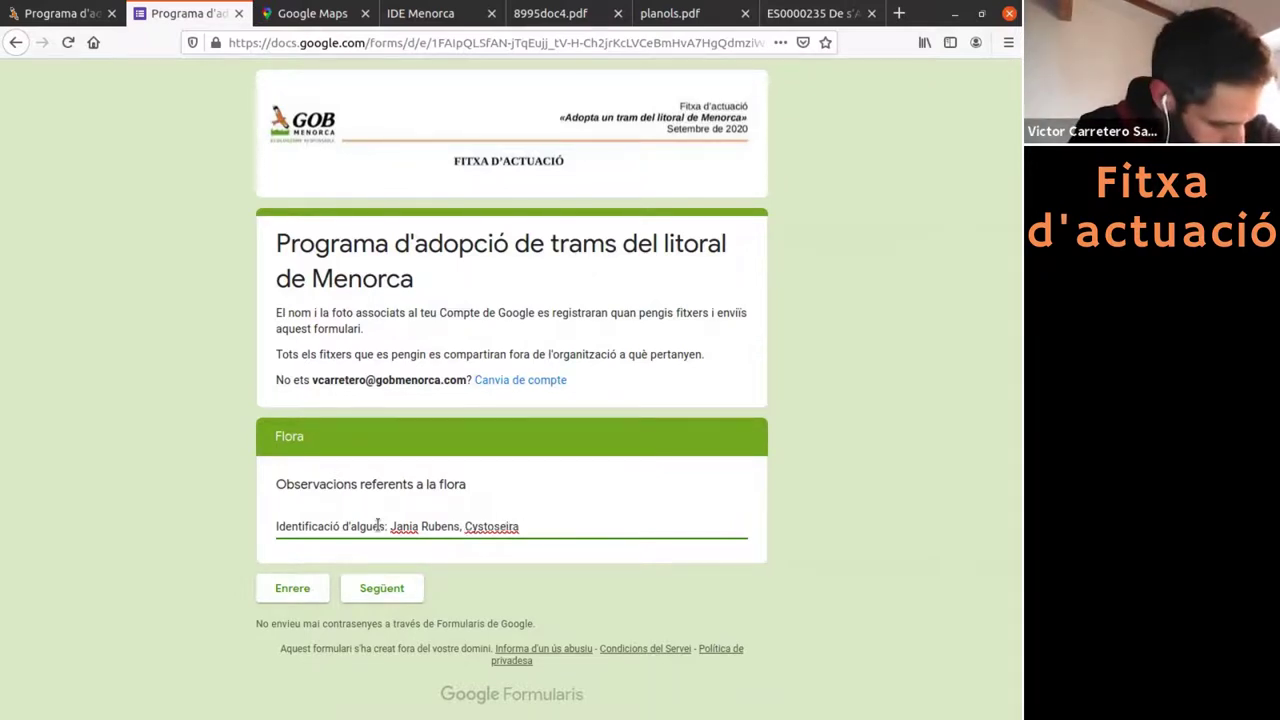
pyautogui.write(' C')
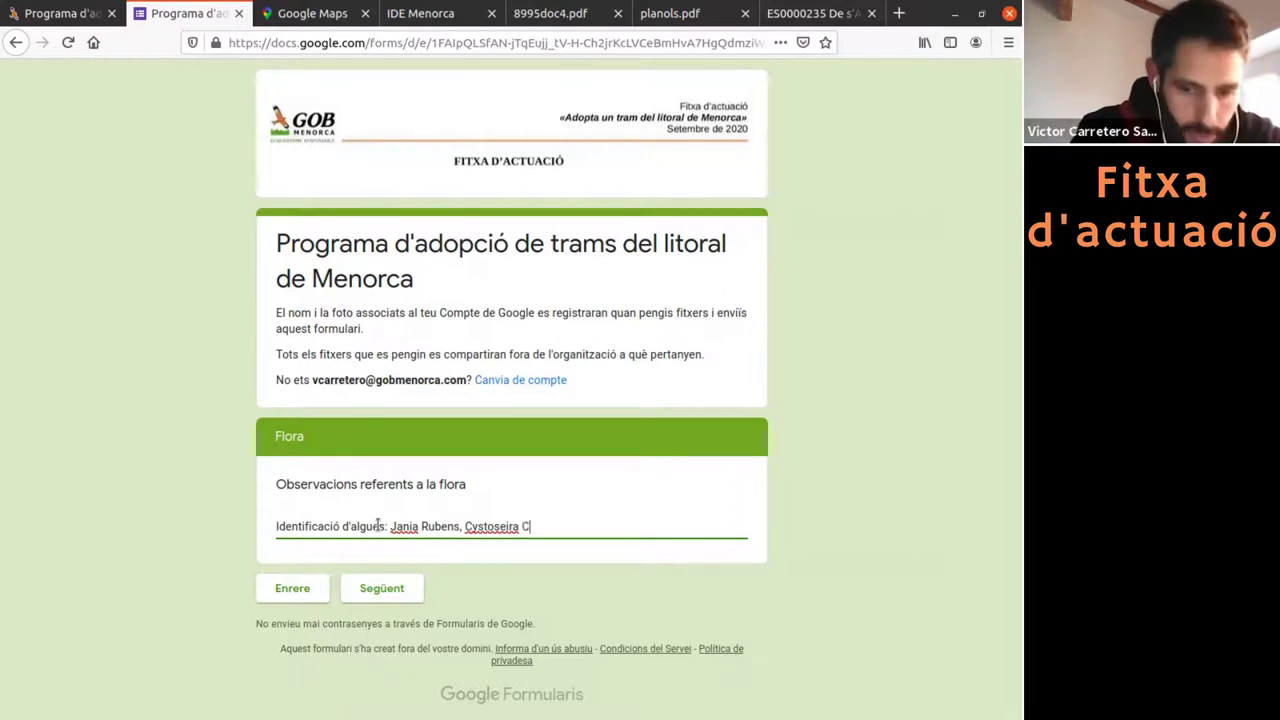
pyautogui.write('omres')
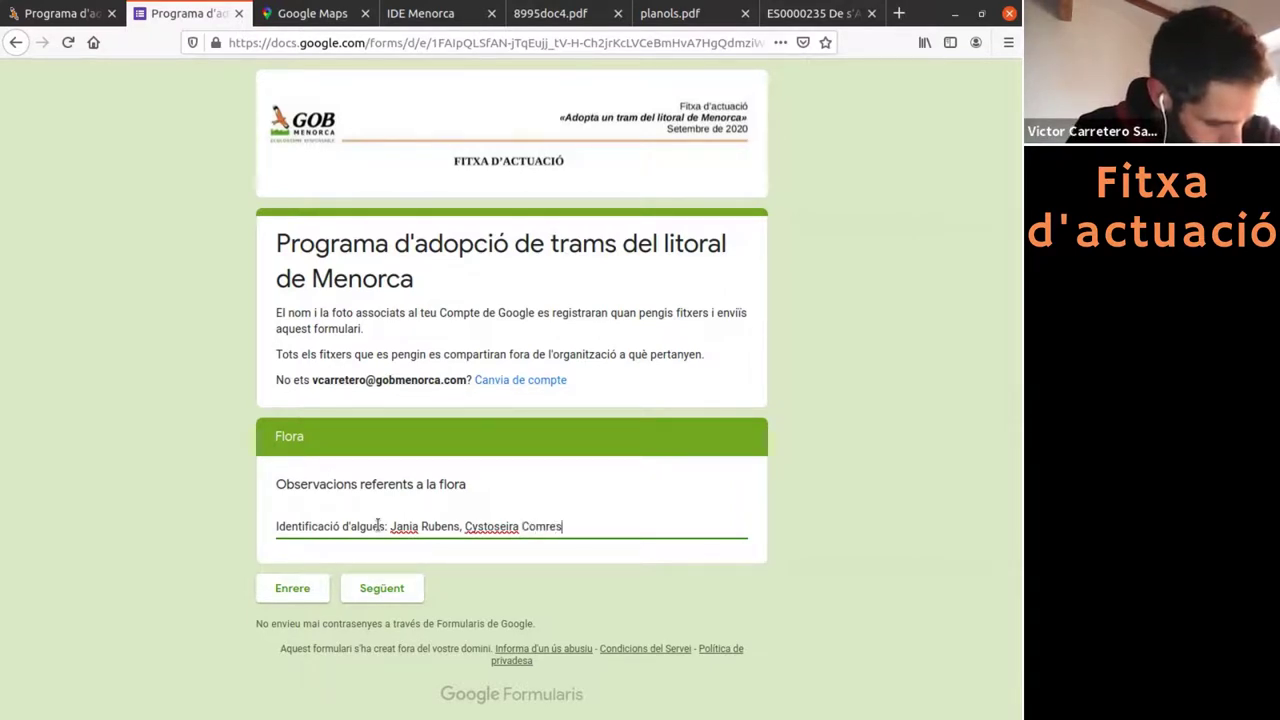
pyautogui.write('sa i')
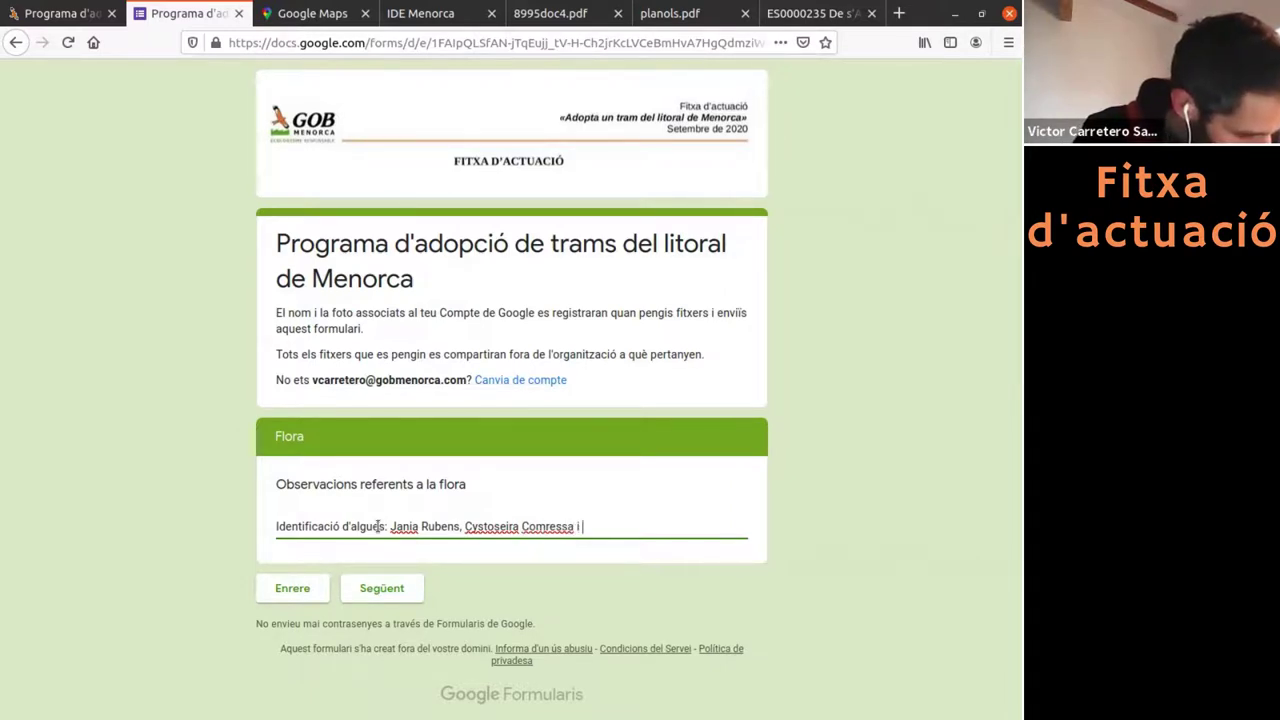
pyautogui.write(' Hal')
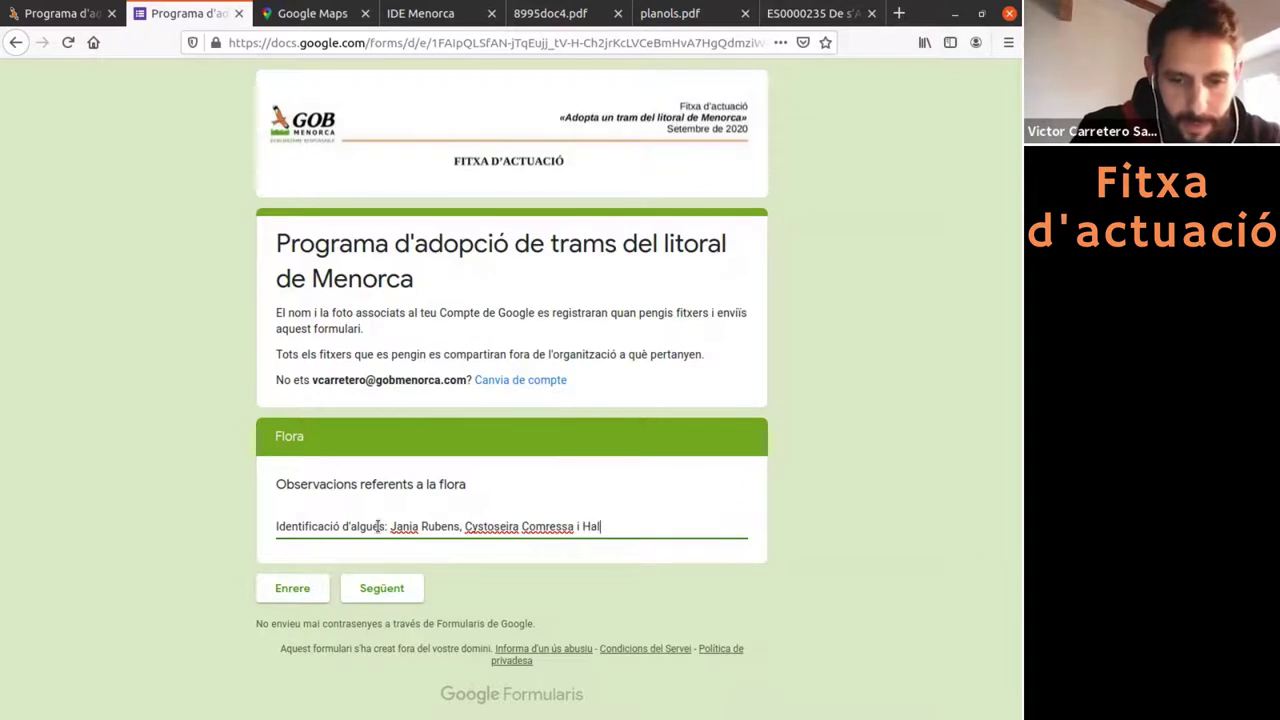
pyautogui.write('iptilon')
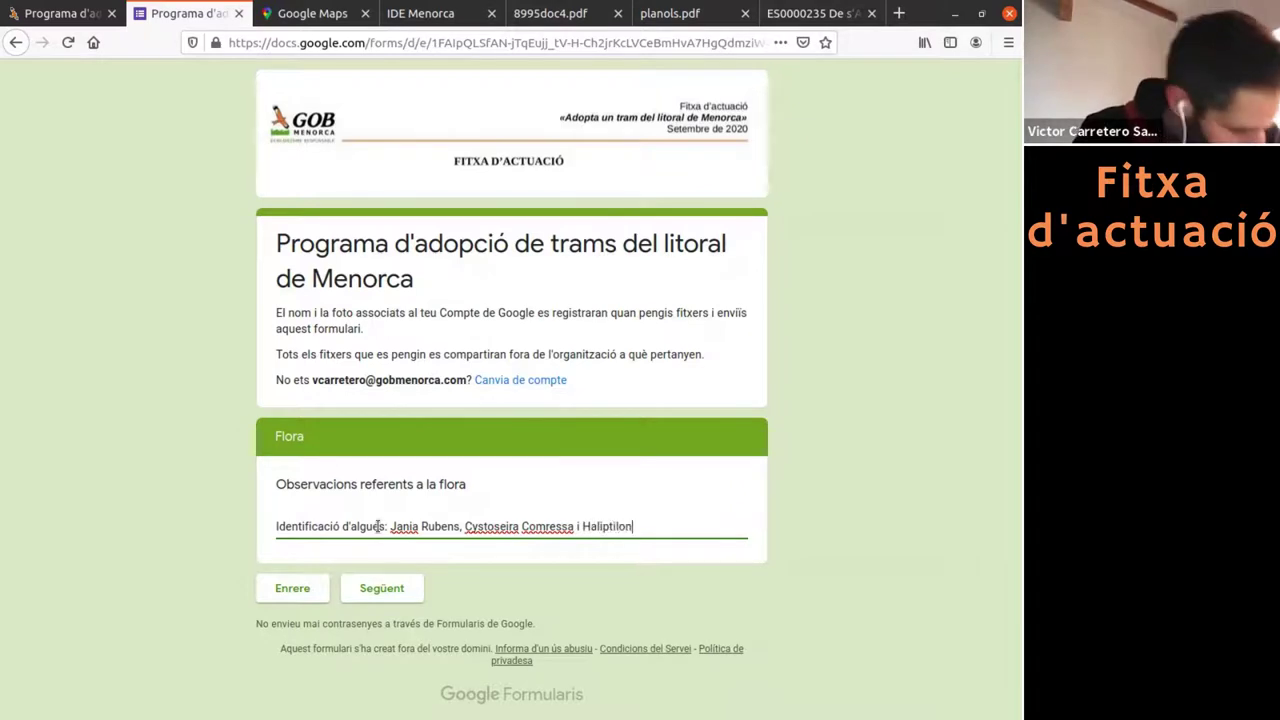
pyautogui.write(' V')
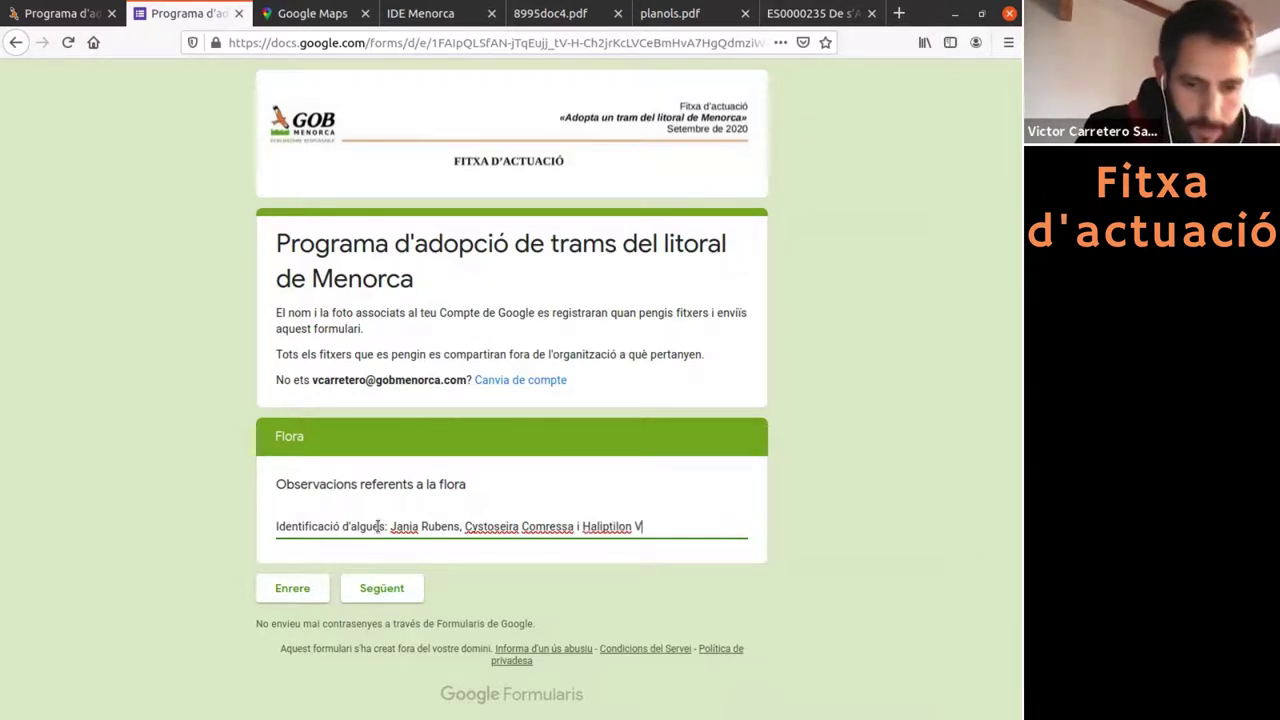
pyautogui.write('irgatum')
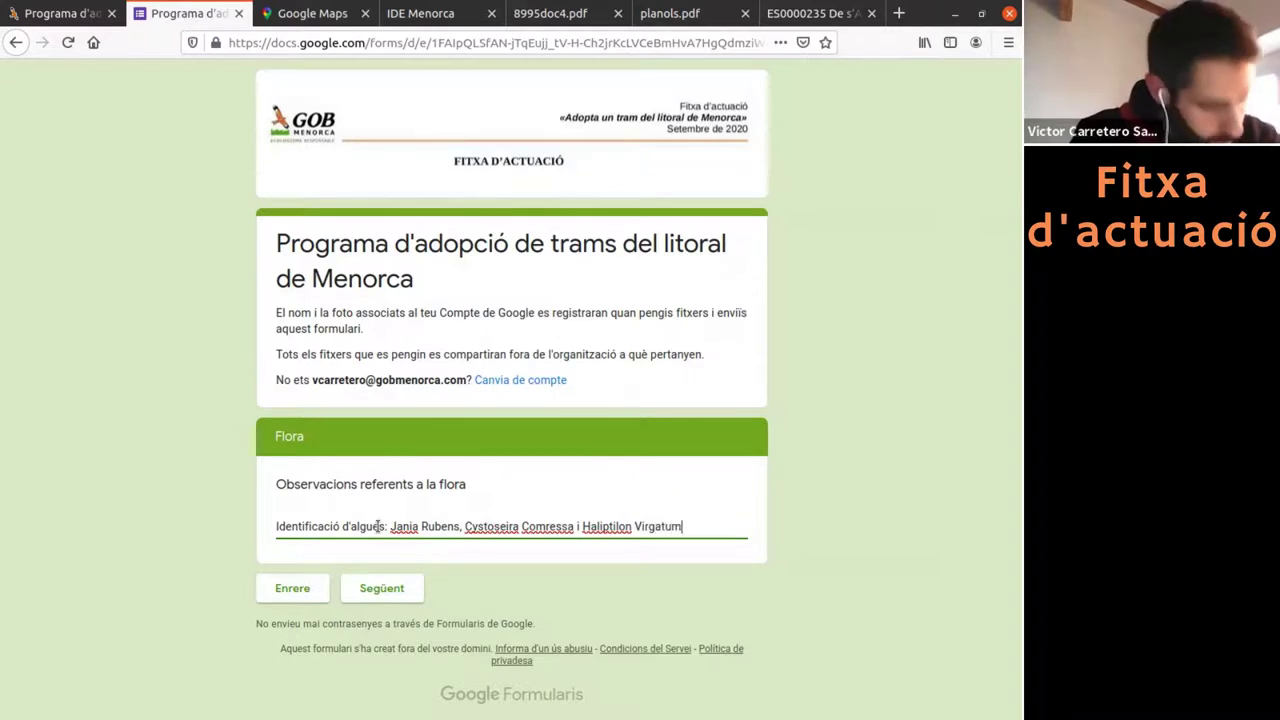
# Append ", posidonia oceànica." to the end of the flora observations, correcting the spelling of "oceànica"
pyautogui.write(', ')
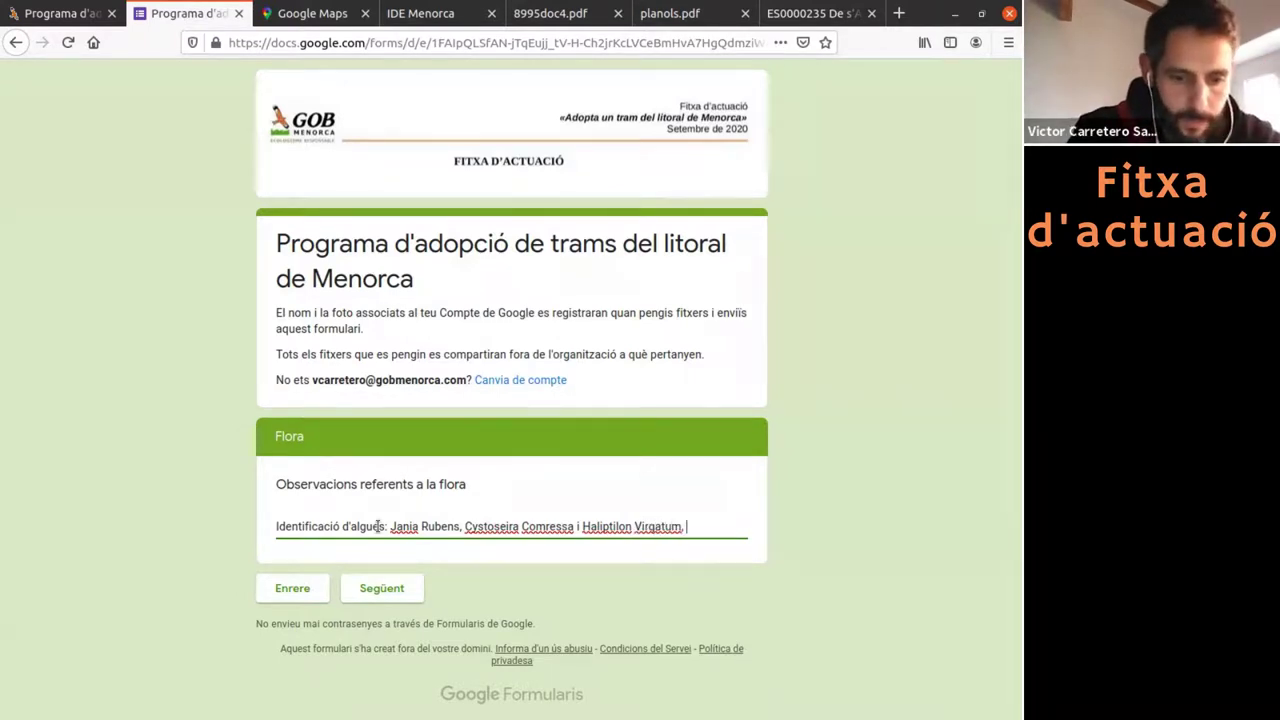
pyautogui.write('posido')
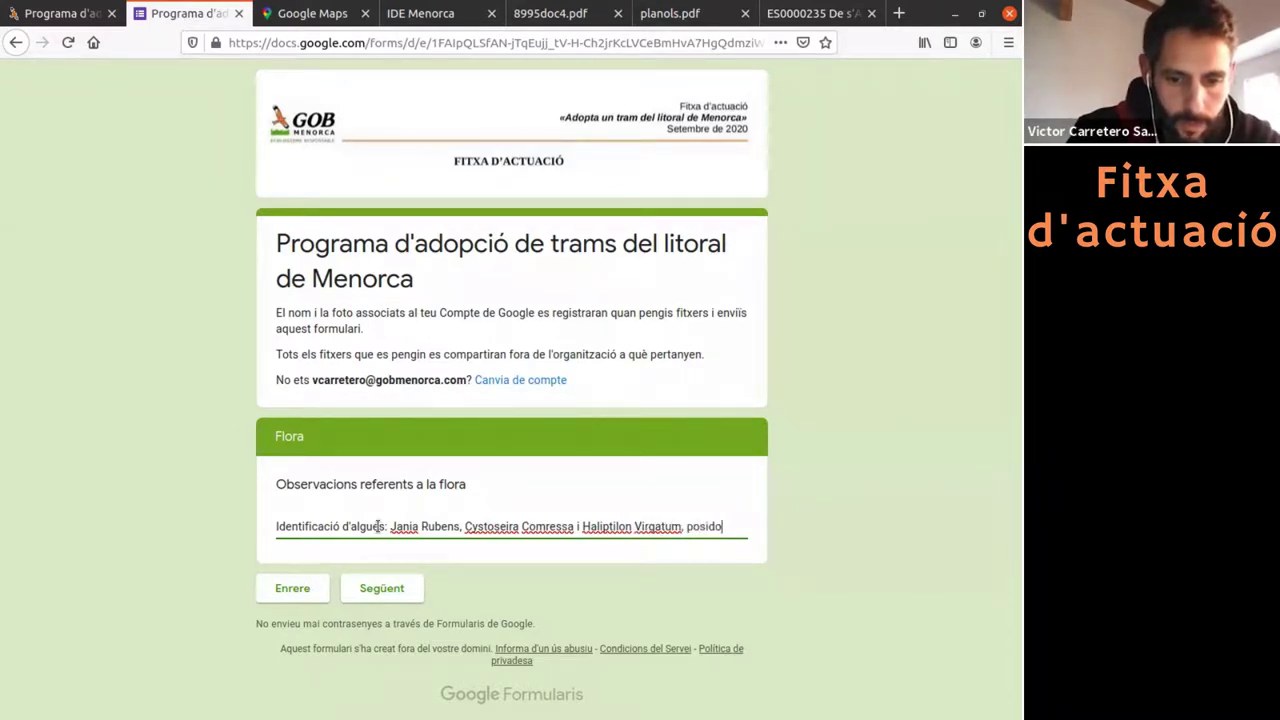
pyautogui.write('nia ode')
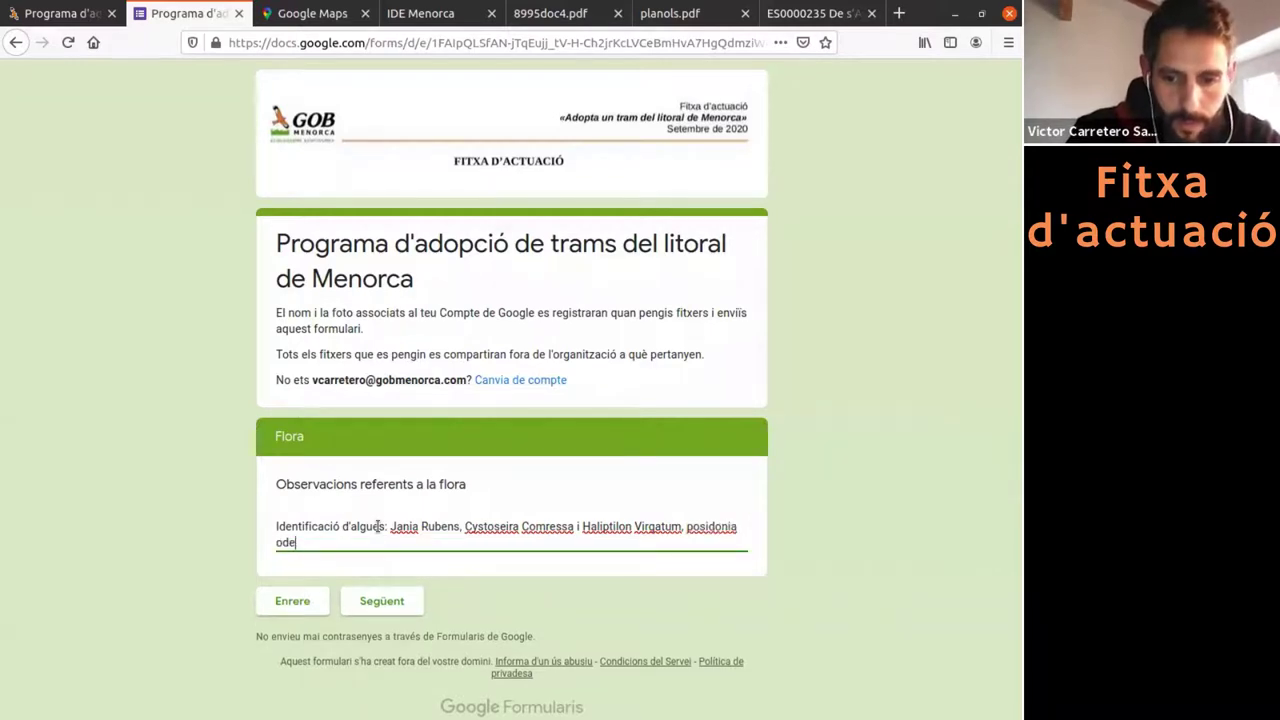
pyautogui.write('àniv')
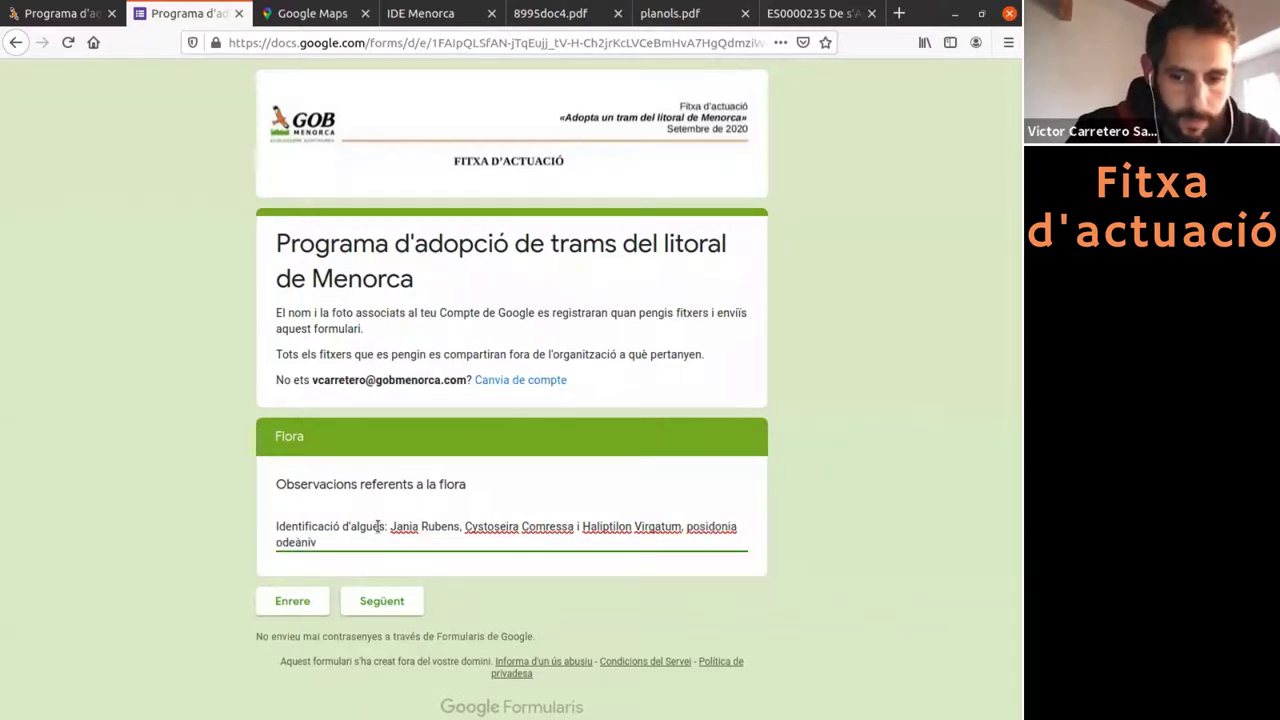
pyautogui.press('BackSpace')
pyautogui.write('ca')
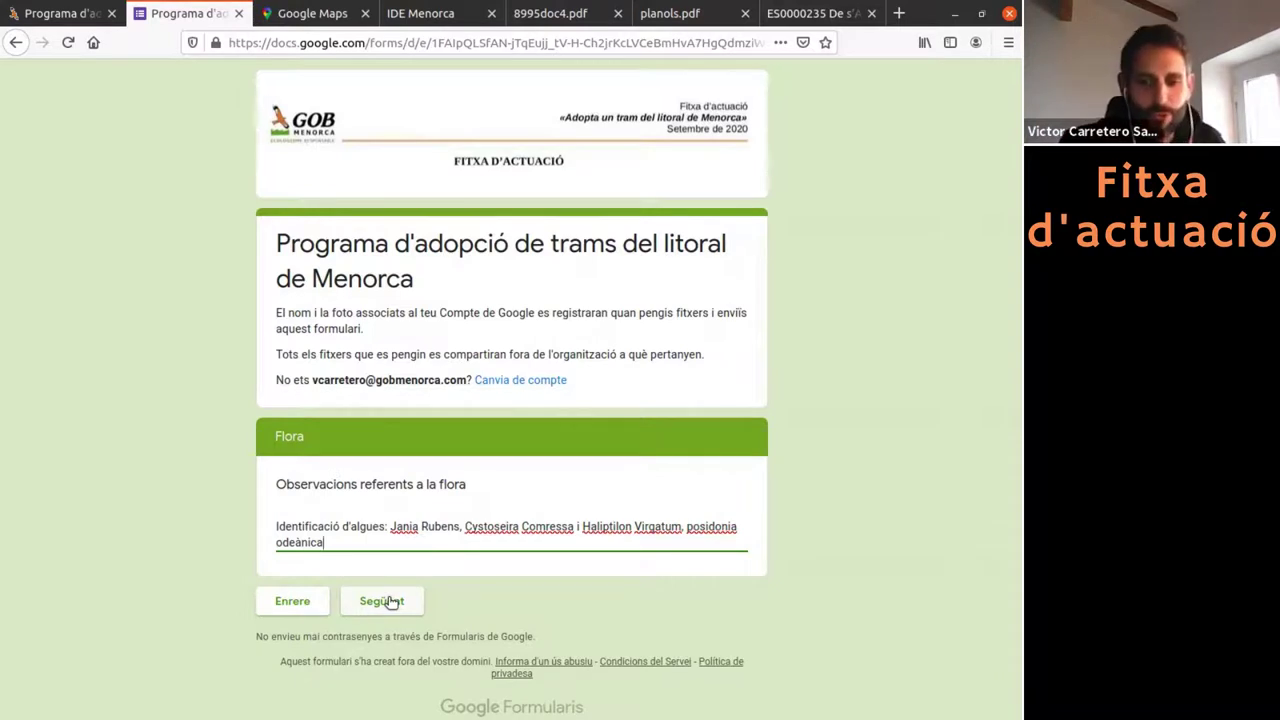
pyautogui.write('.')
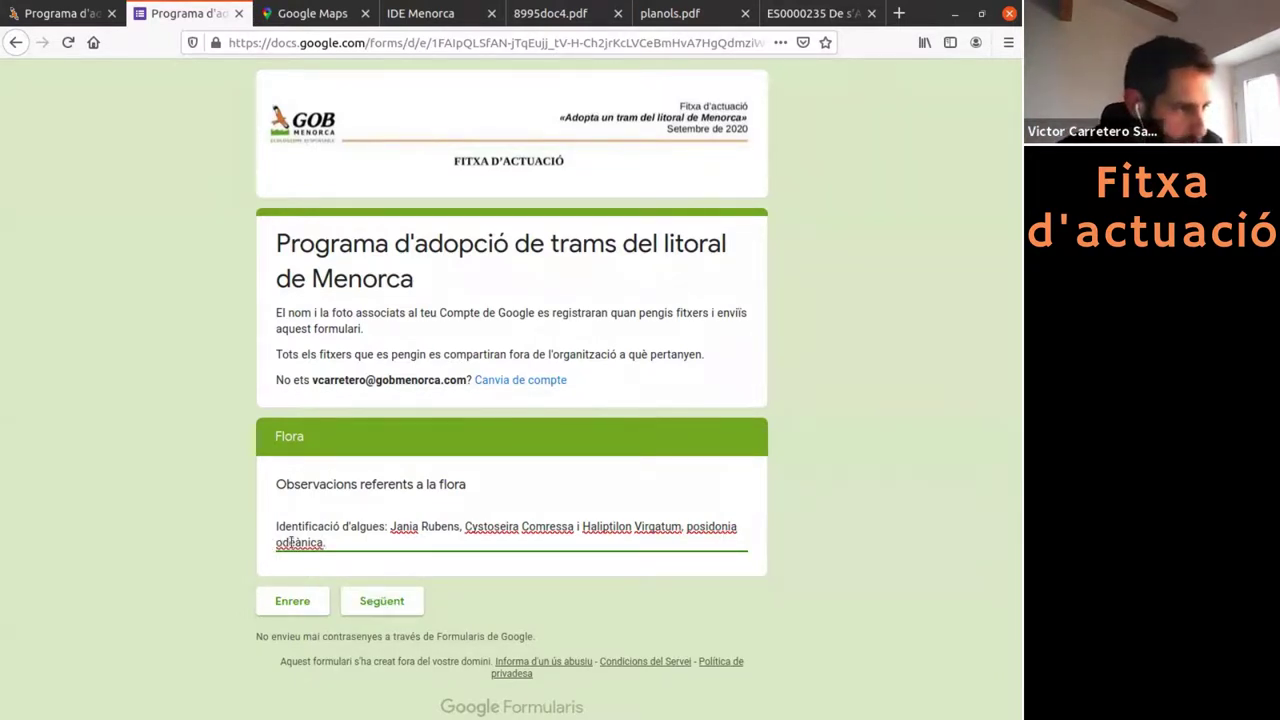
pyautogui.press('Left')
pyautogui.press('Left')
pyautogui.press('Left')
pyautogui.press('Left')
pyautogui.press('Left')
pyautogui.press('Left')
pyautogui.press('Left')
pyautogui.press('BackSpace')
pyautogui.write('c')
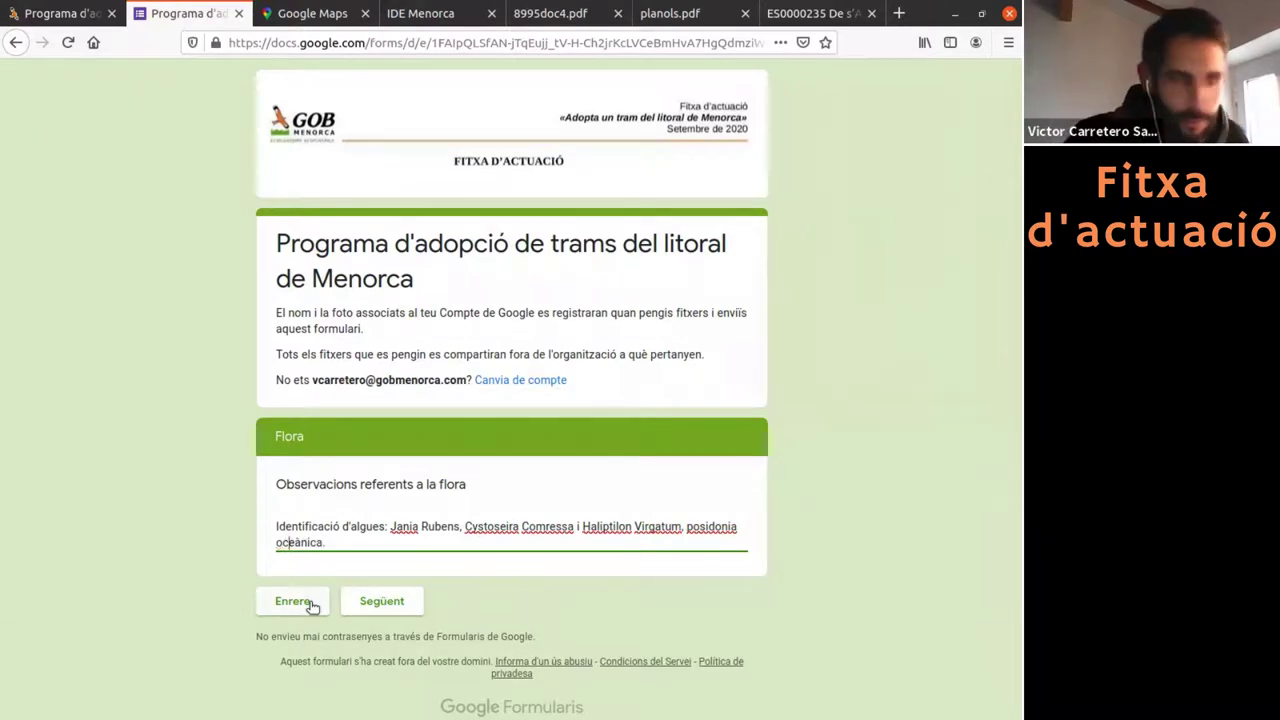
# Continue to the Fauna section and answer NO to both Presència de meduses and S'han trobat animals morts
pyautogui.click(381, 603)
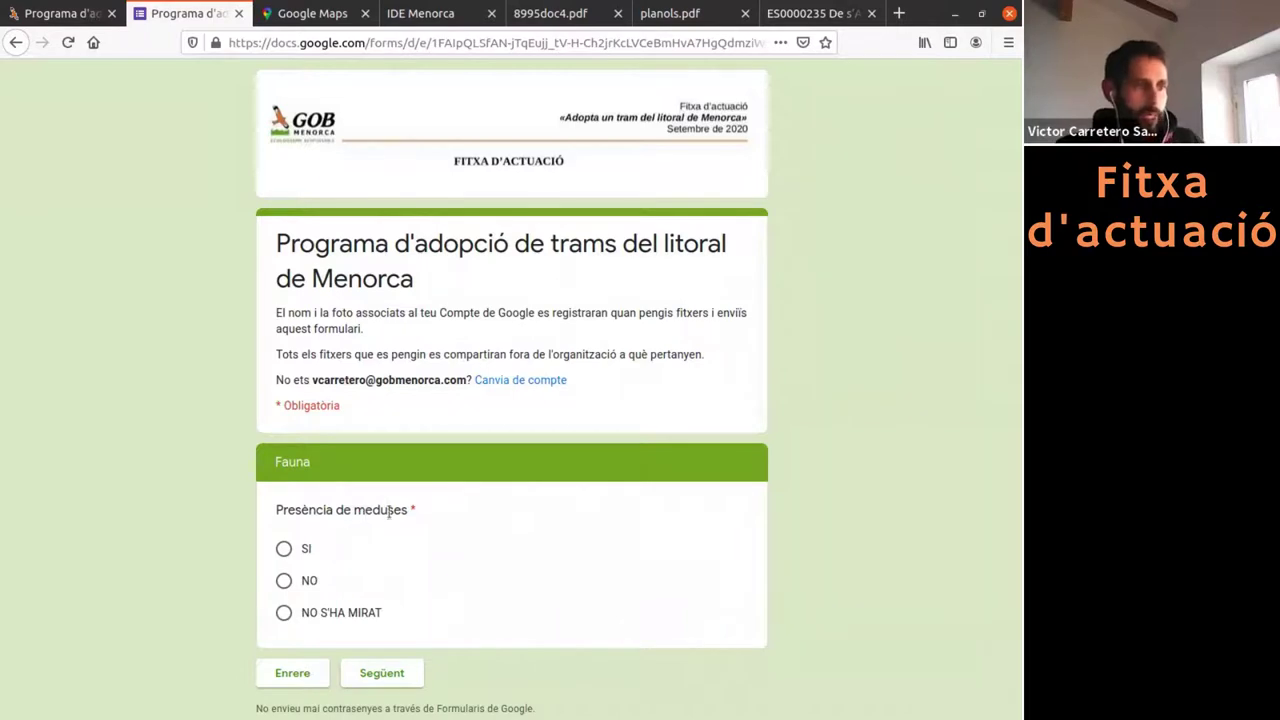
pyautogui.click(284, 581)
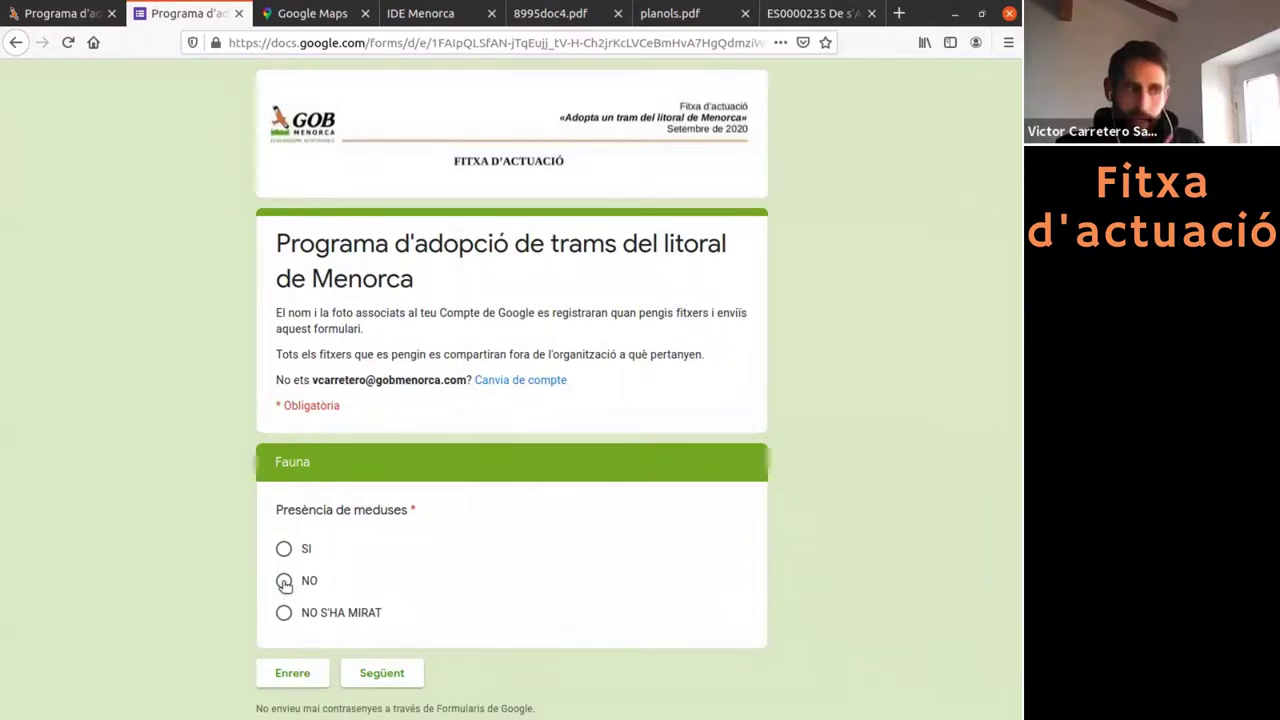
pyautogui.click(376, 680)
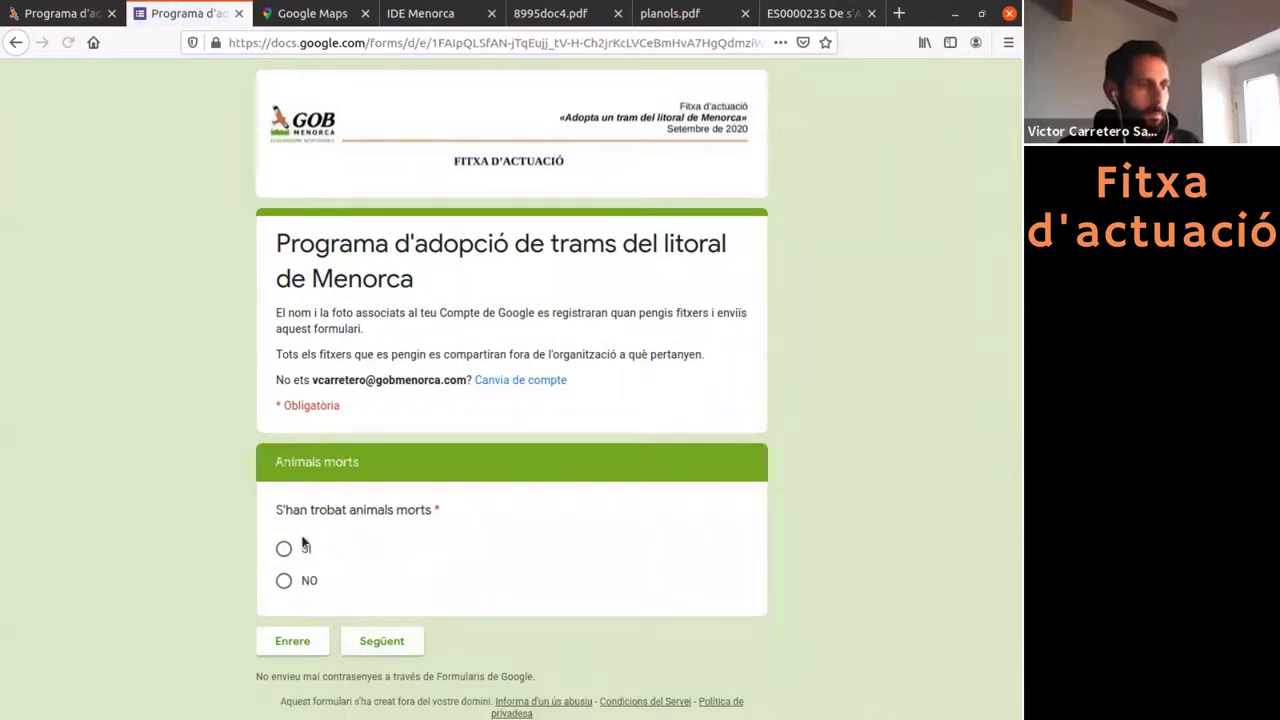
pyautogui.click(284, 581)
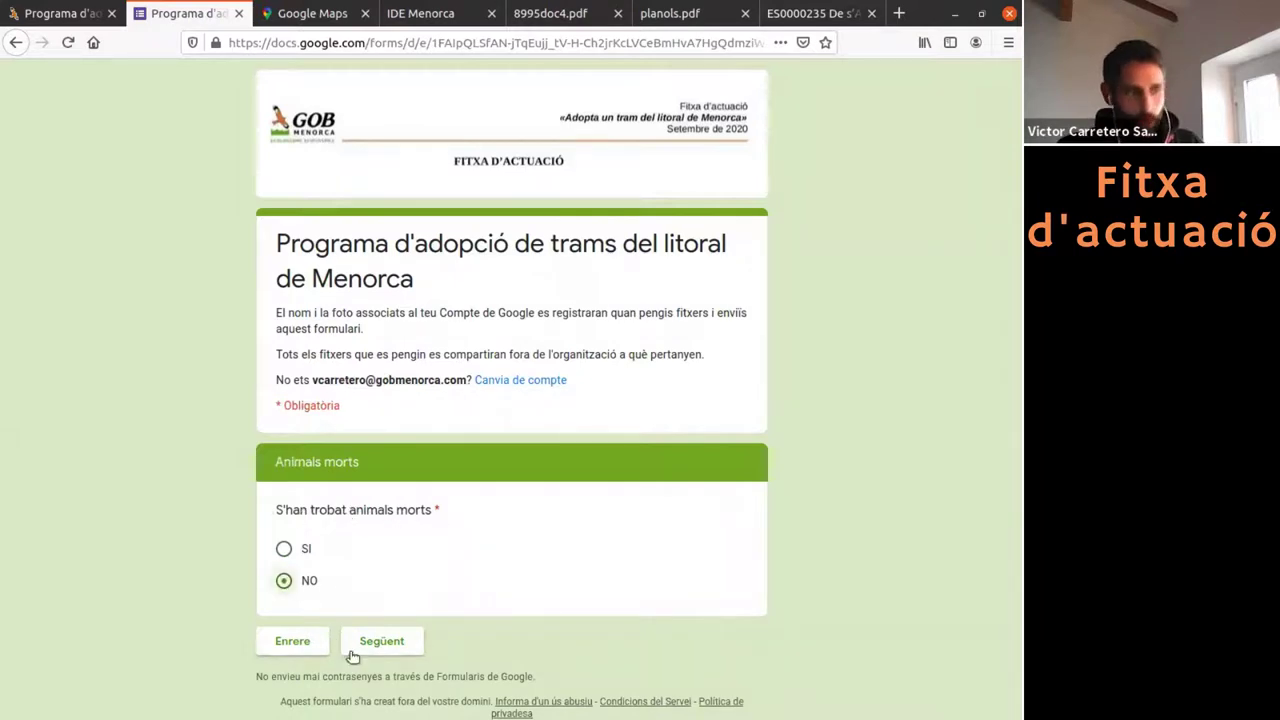
pyautogui.click(379, 645)
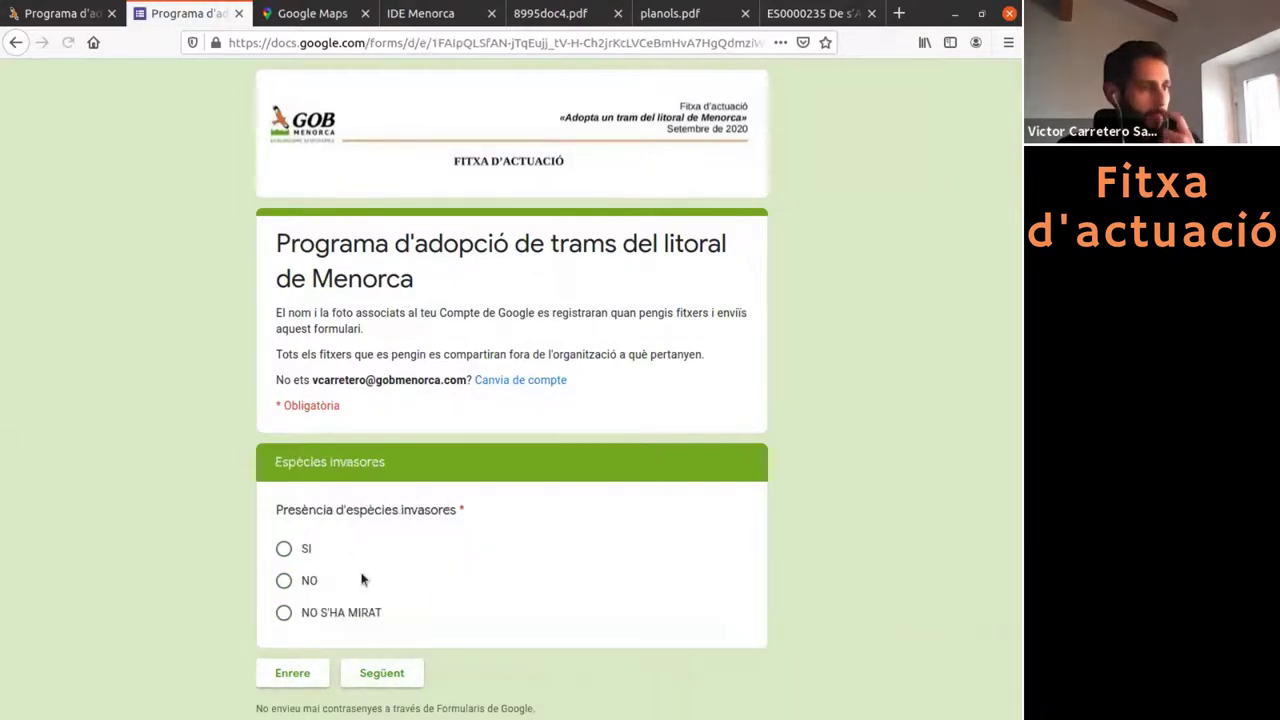
# Answer NO S'HA MIRAT to both Presència d'espècies invasores and Albirament de Nacres, and continue to the fauna observations
pyautogui.click(285, 614)
pyautogui.click(381, 671)
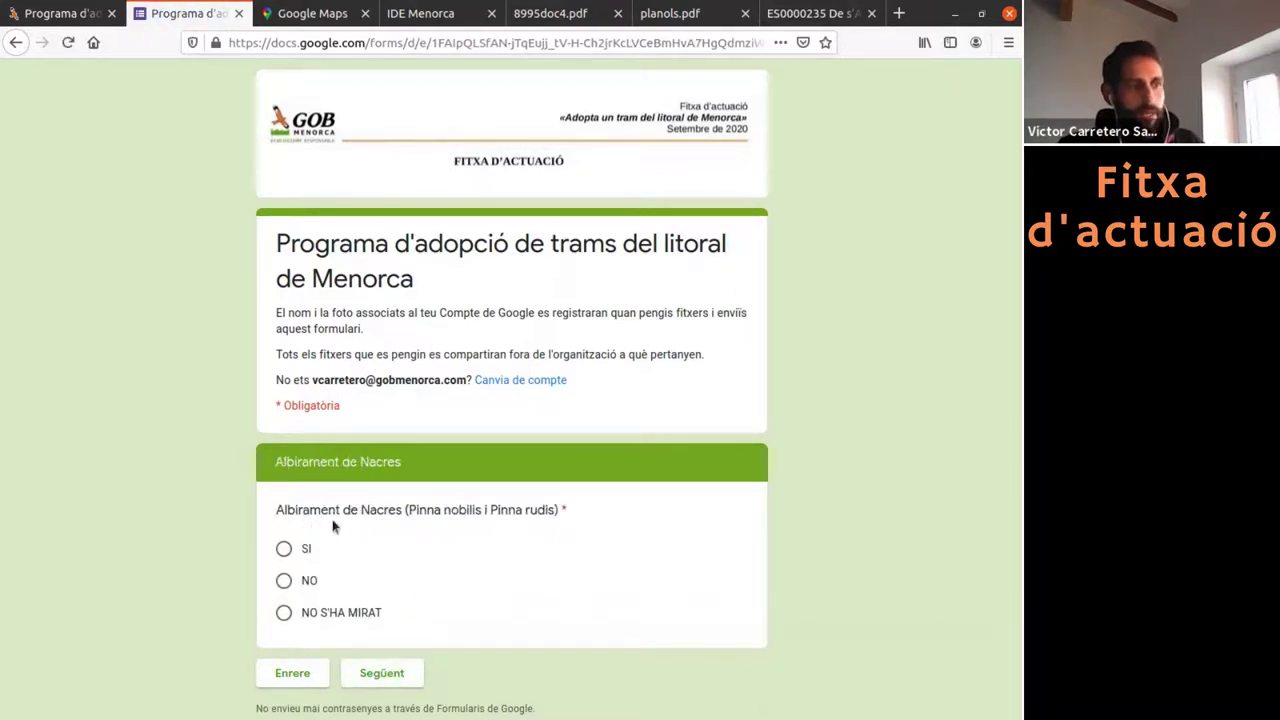
pyautogui.click(284, 612)
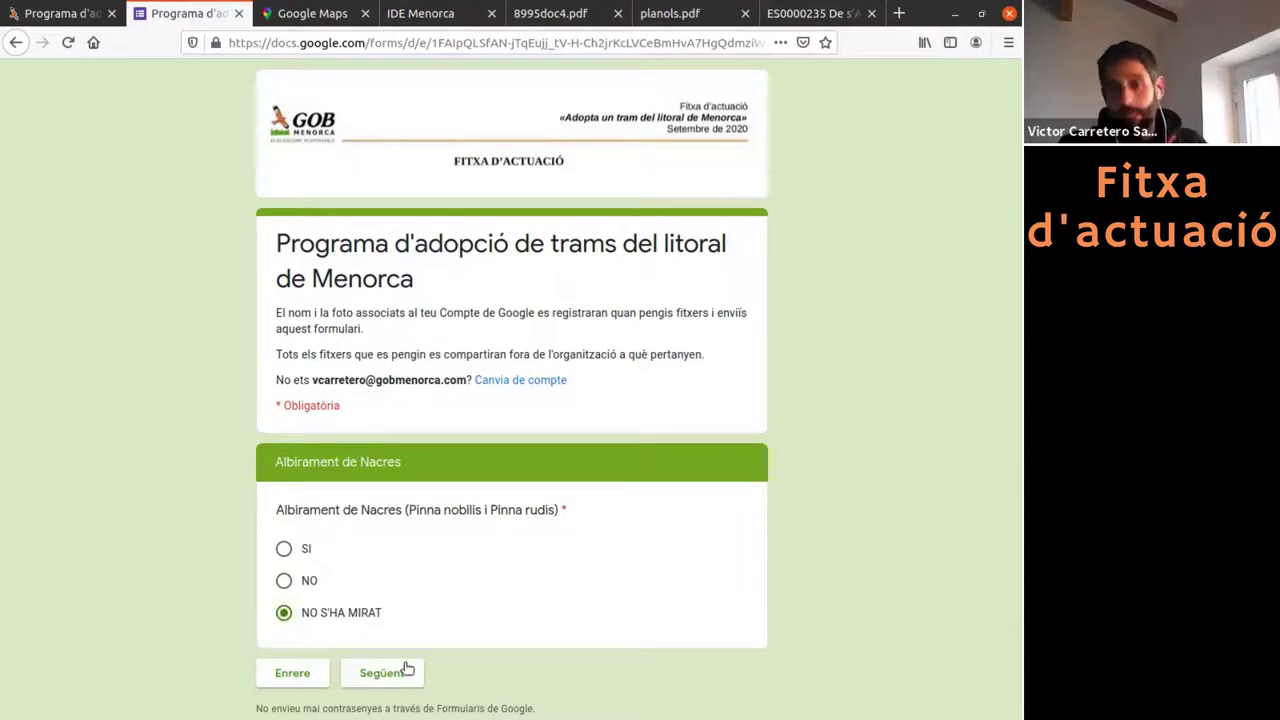
pyautogui.click(389, 676)
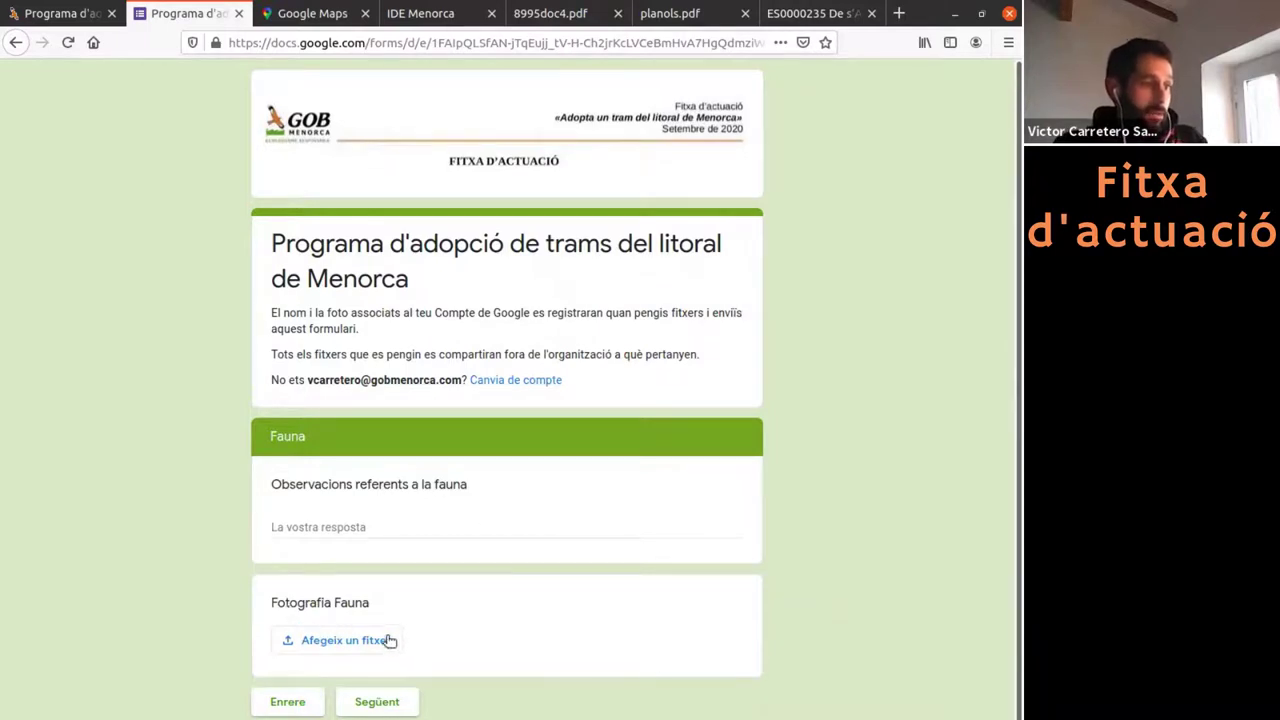
# Skip the fauna observations and photo, and enter "no" in Alteració de l'aigua under Altres observacions globals
pyautogui.click(378, 702)
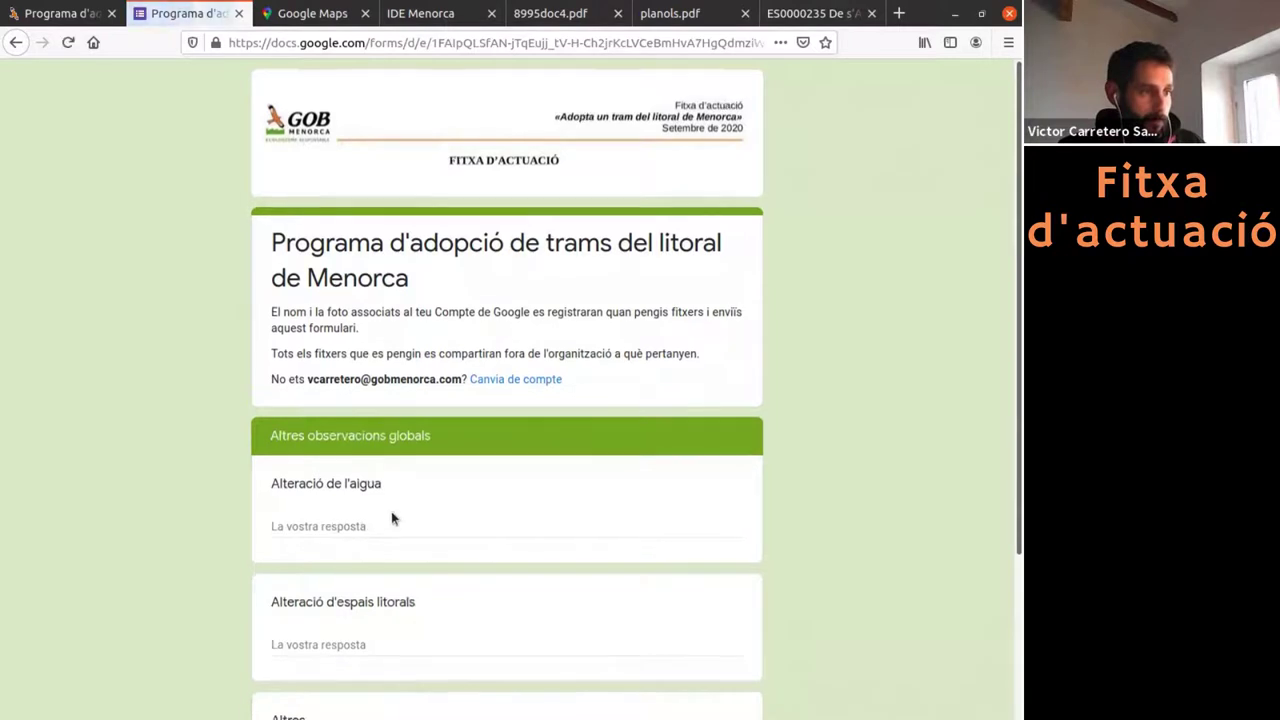
pyautogui.scroll(-2, 393, 490)
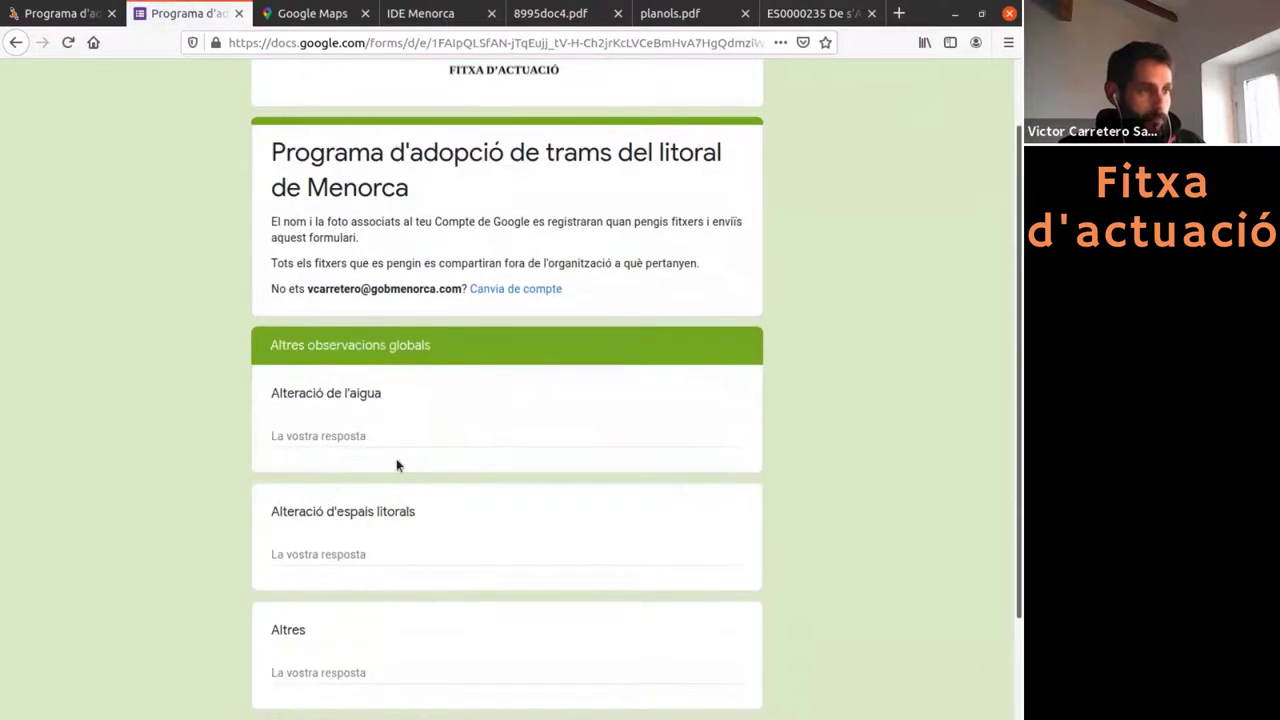
pyautogui.click(340, 436)
pyautogui.write('no')
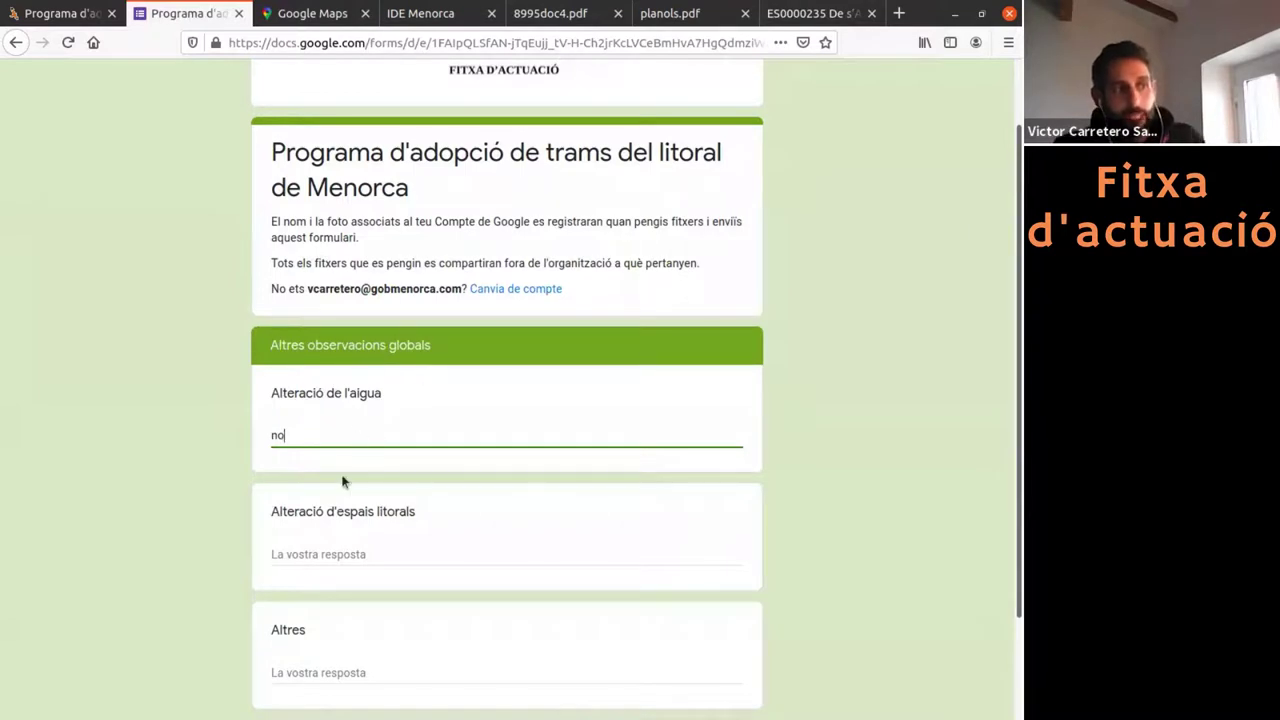
# Enter "La regressió que presentava al febrer s'ha recuperat" in Alteració d'espais litorals
pyautogui.click(305, 556)
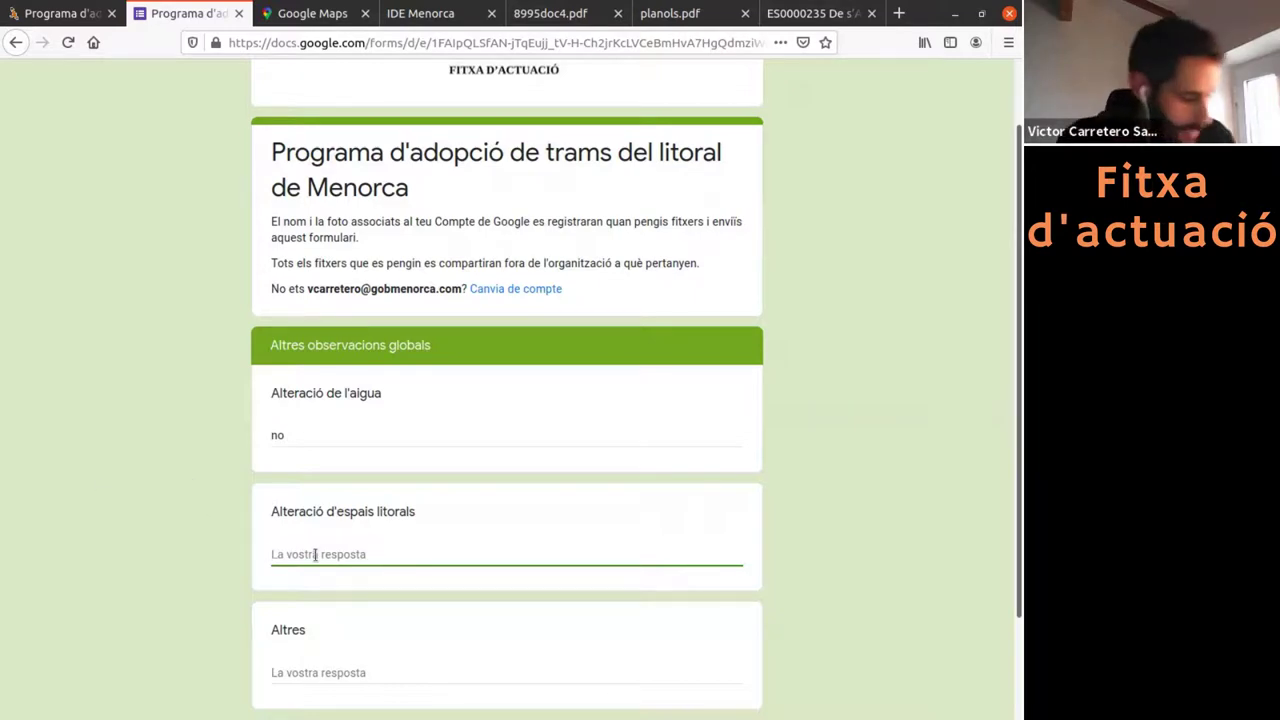
pyautogui.write('La ')
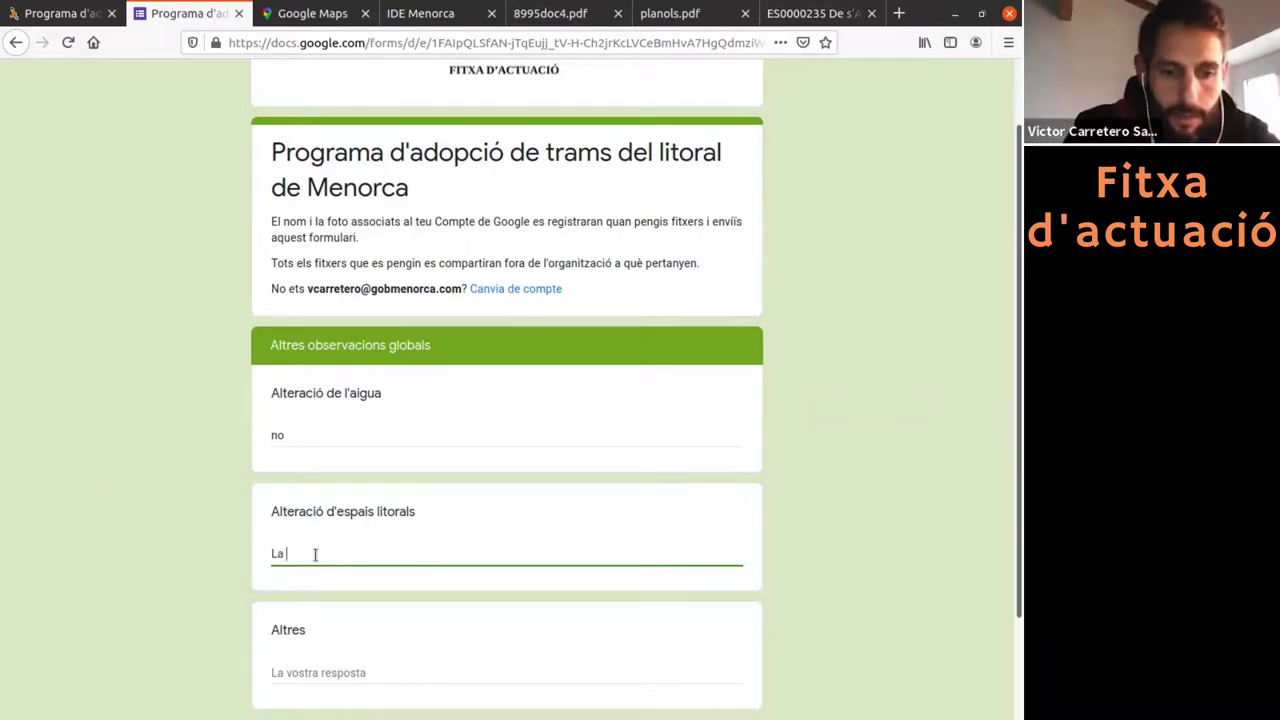
pyautogui.write('regressió')
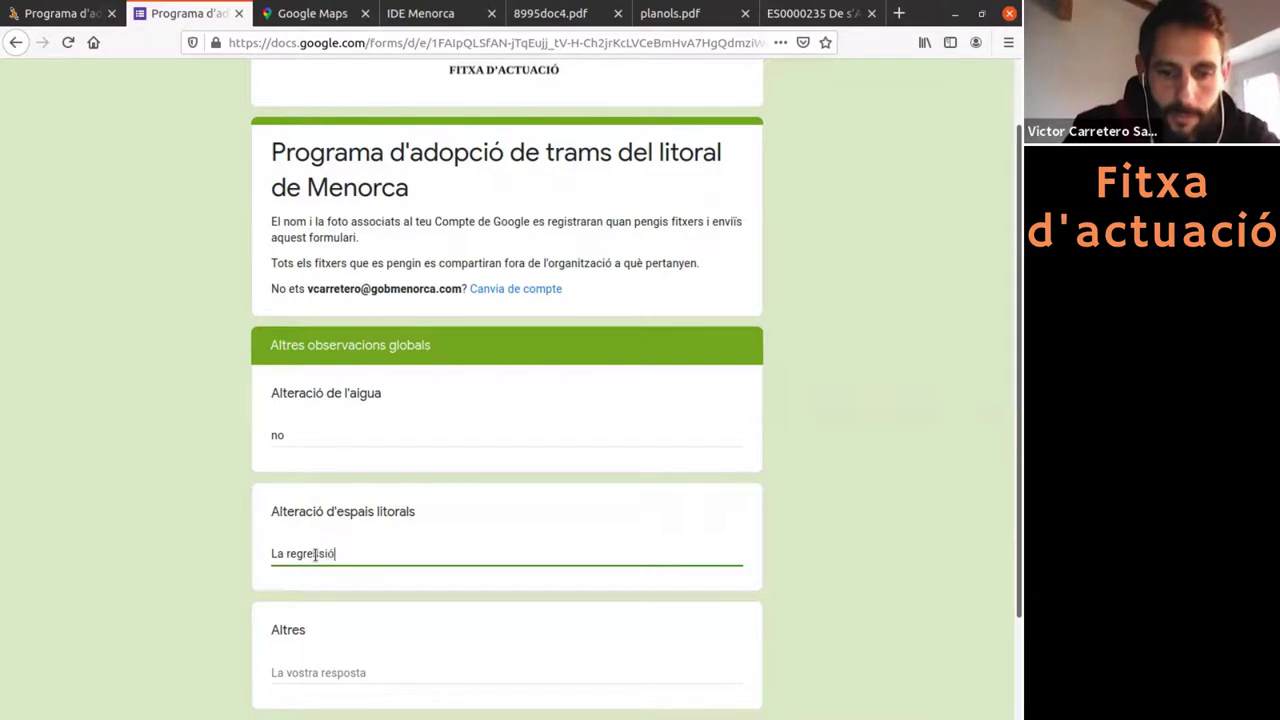
pyautogui.write(' q')
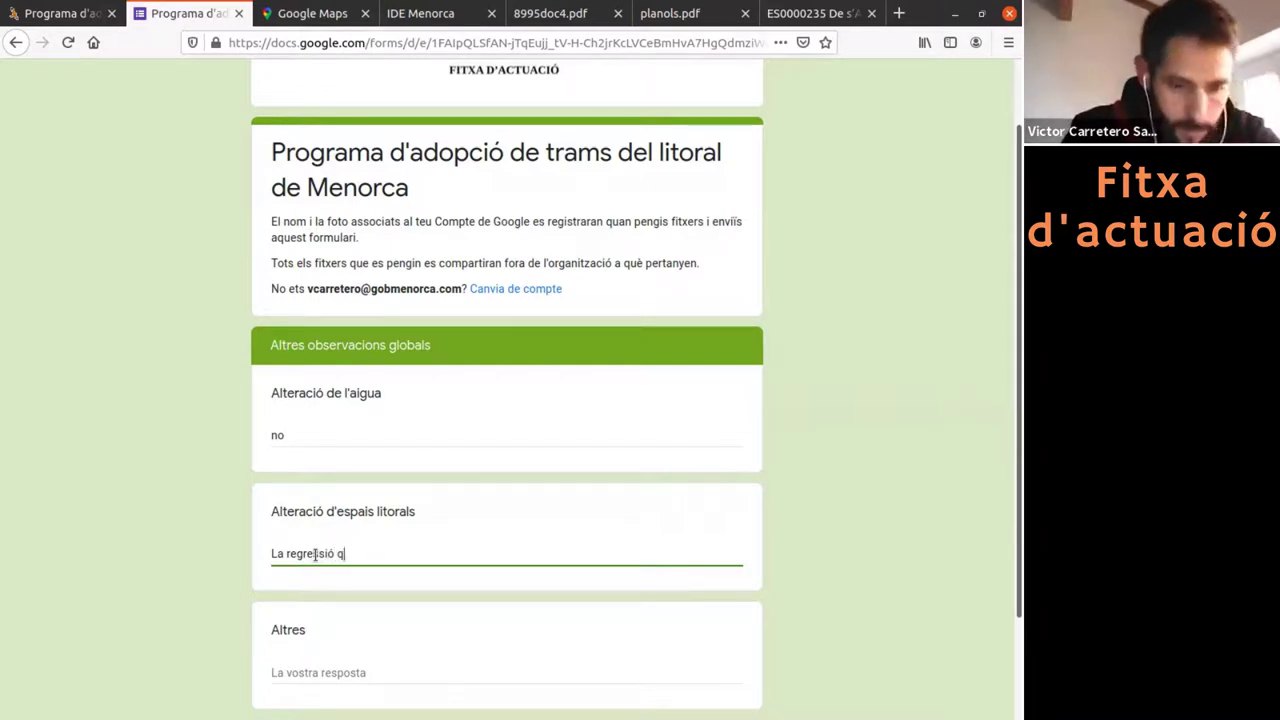
pyautogui.write('ue presenta')
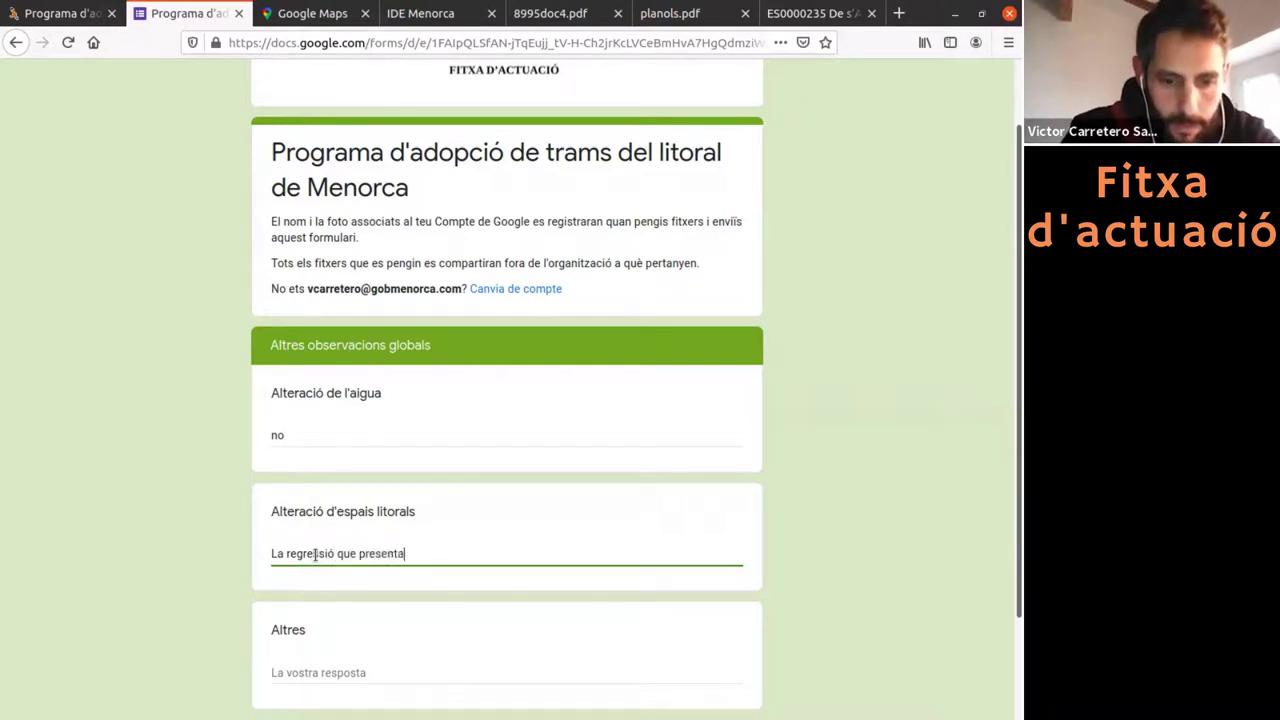
pyautogui.write('va al f')
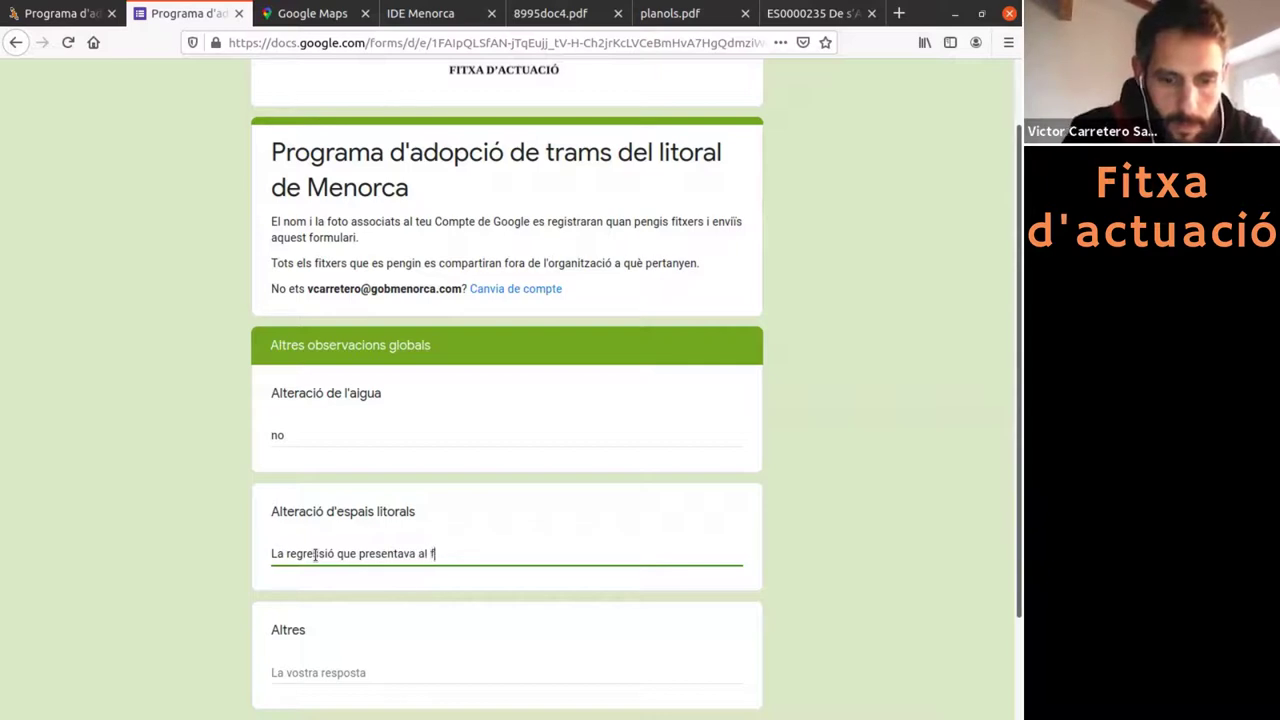
pyautogui.write('ebrer s')
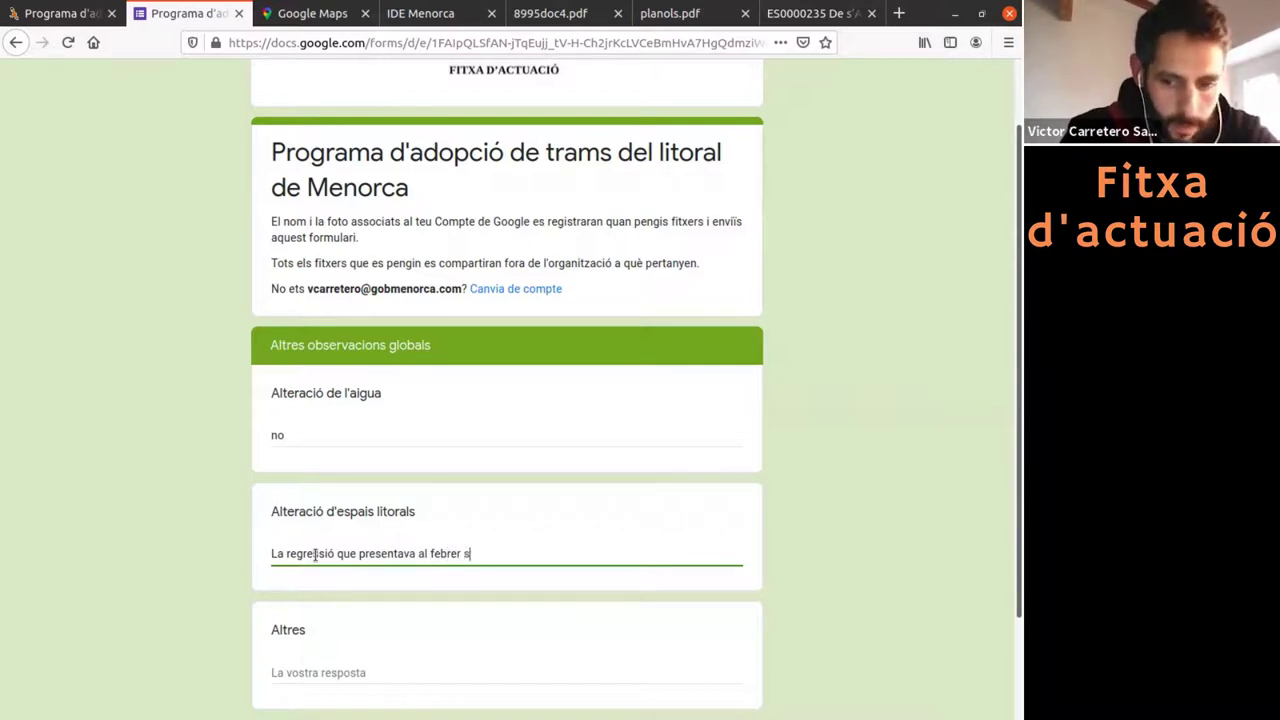
pyautogui.write("'ha")
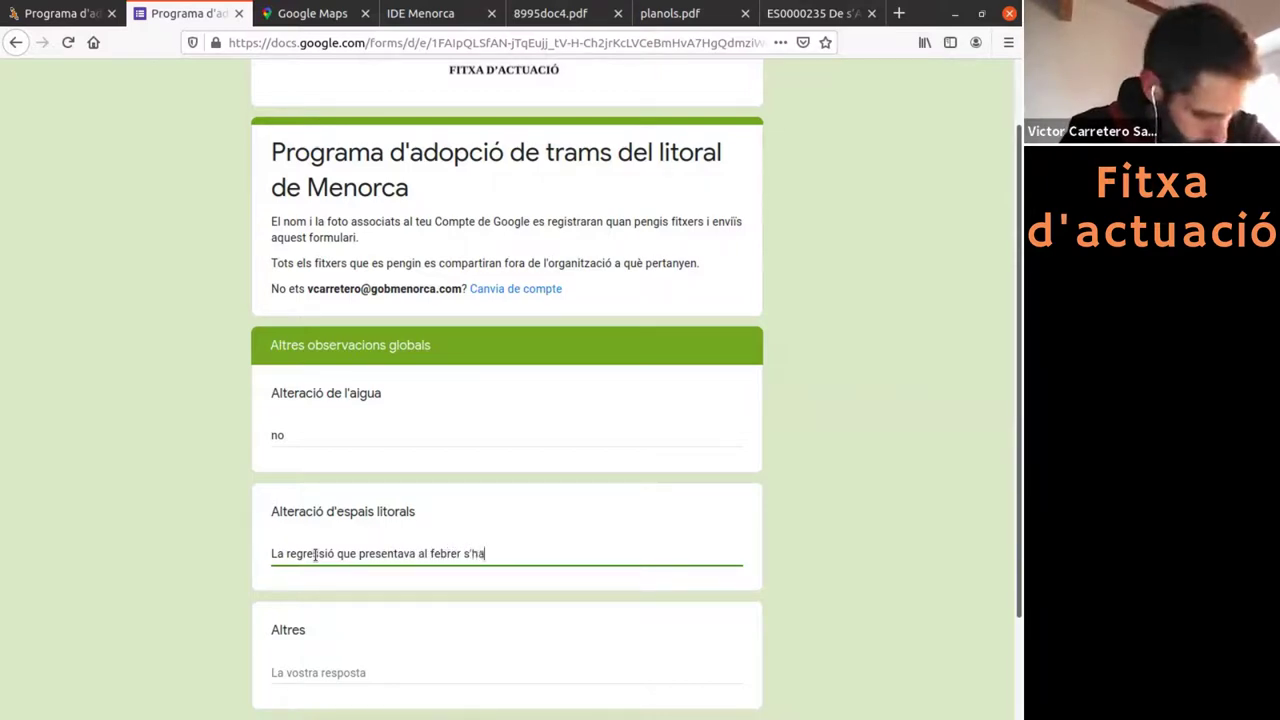
pyautogui.write(' recuperat')
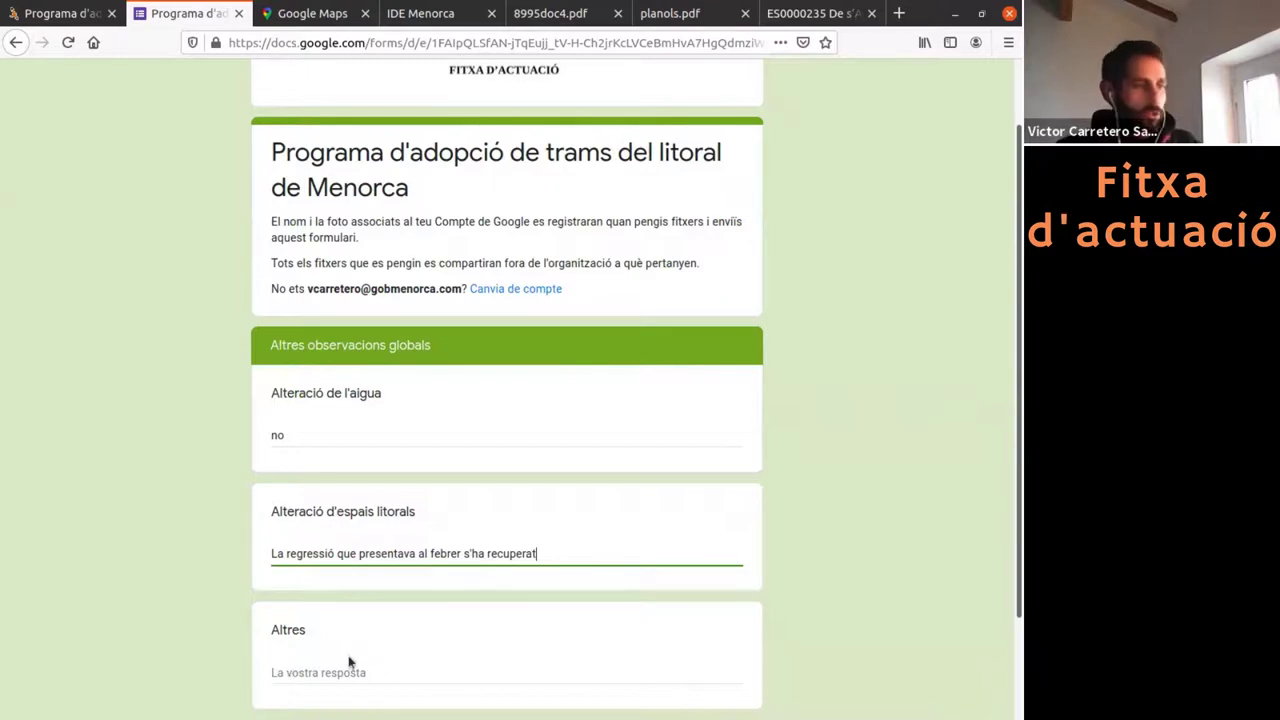
# Upload the 07.32.59, 07.32.59(1) and 07.33.00 WhatsApp images of 2021-03-29 from the file manager to Fotografia altres
pyautogui.scroll(-2, 349, 661)
pyautogui.click(309, 584)
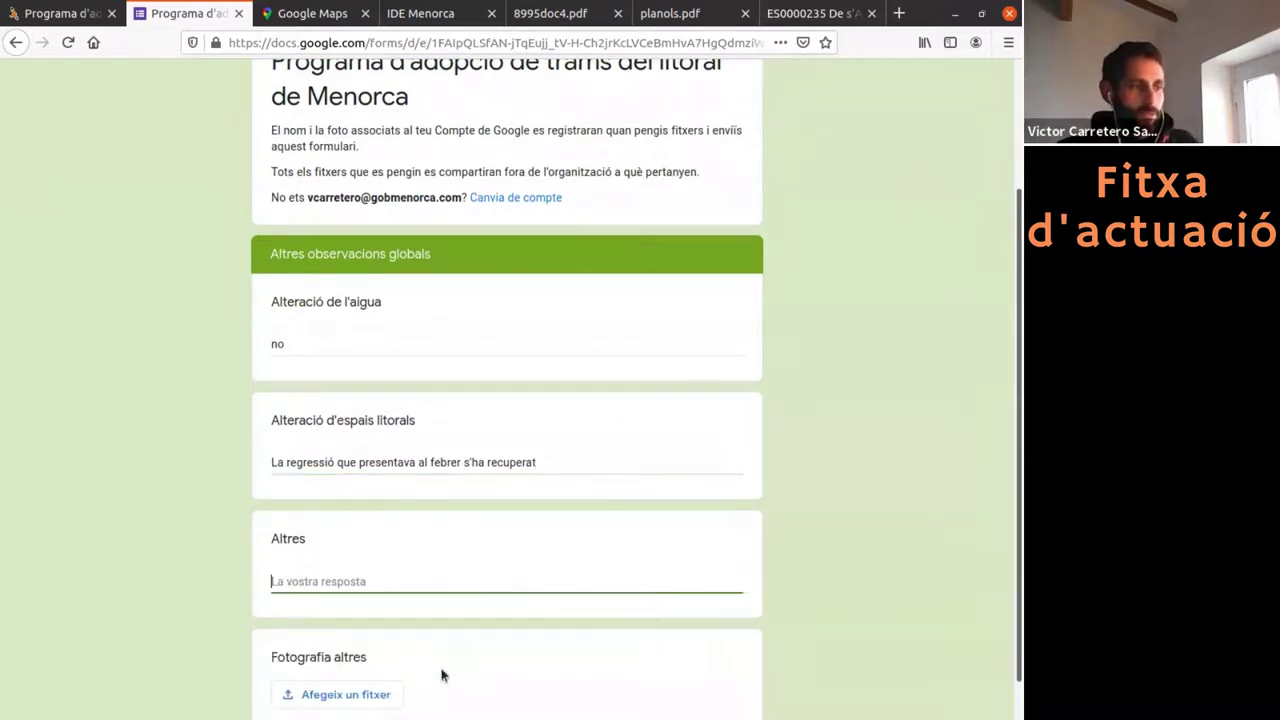
pyautogui.scroll(-2, 441, 676)
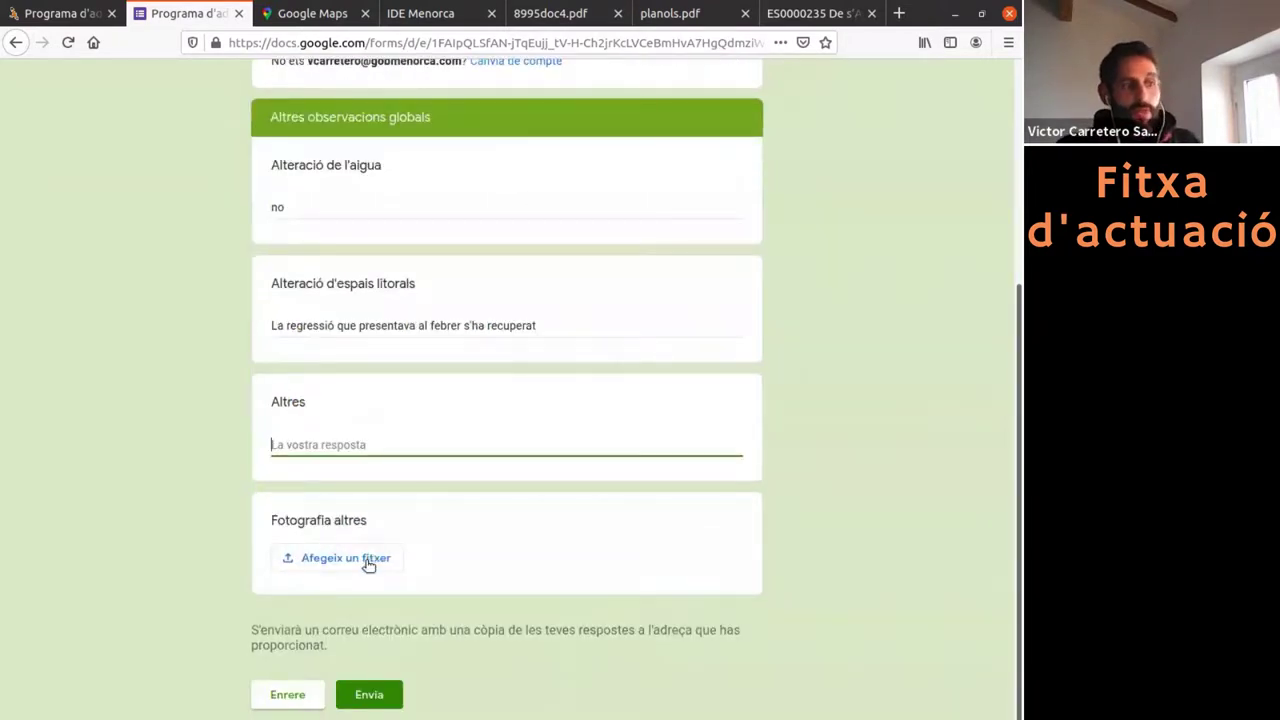
pyautogui.click(981, 17)
pyautogui.hotkey('alt', 'Tab')
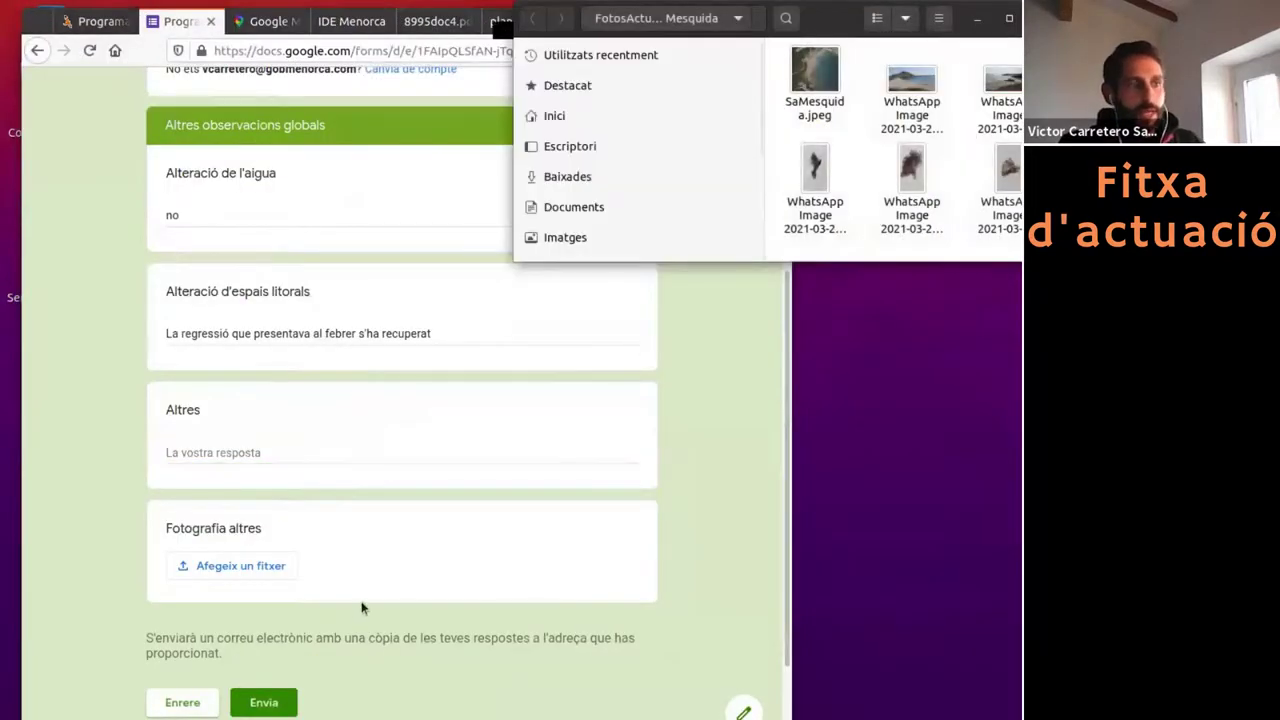
pyautogui.click(280, 569)
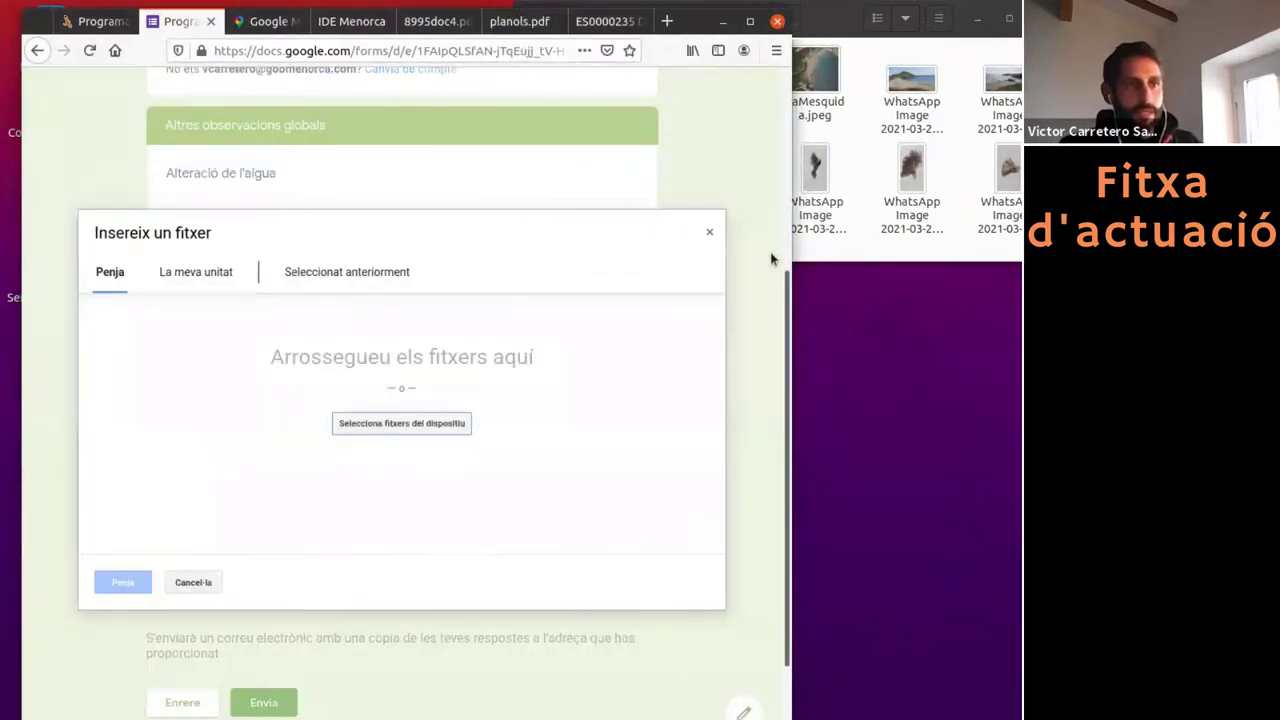
pyautogui.moveTo(815, 165); pyautogui.dragTo(420, 400)
pyautogui.moveTo(911, 160); pyautogui.dragTo(420, 420)
pyautogui.moveTo(1003, 160); pyautogui.dragTo(247, 437)
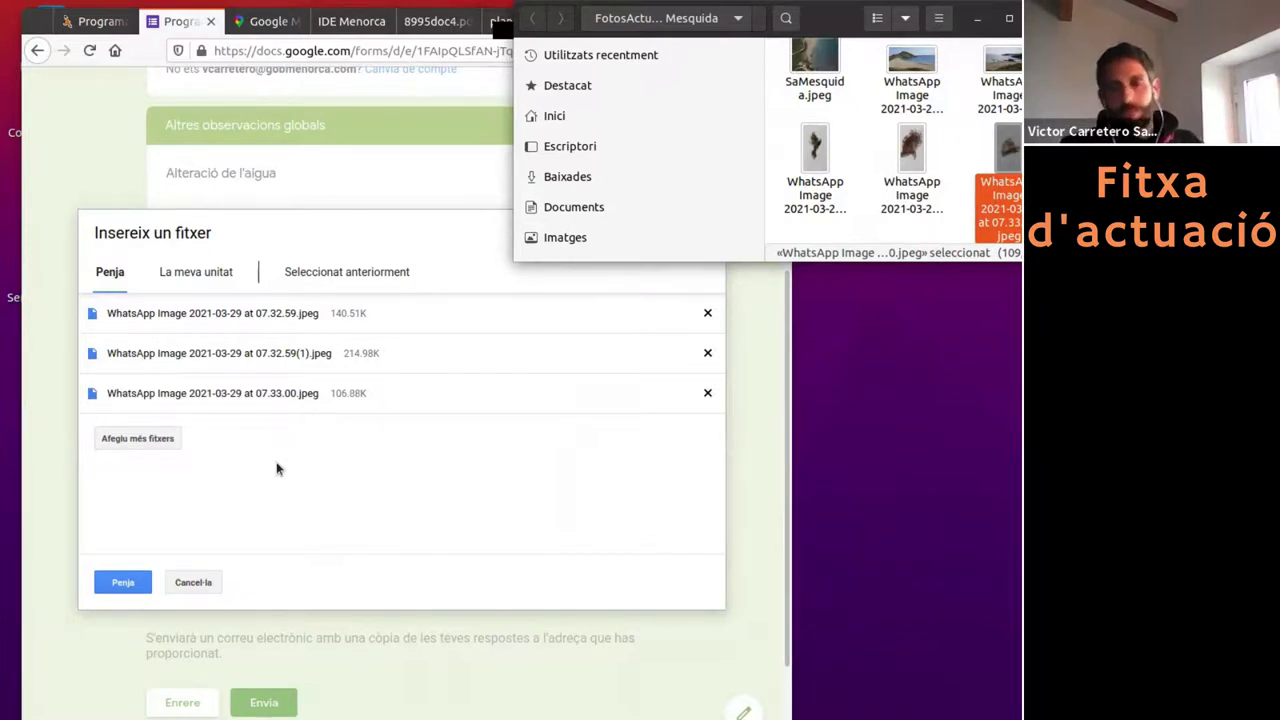
pyautogui.click(116, 584)
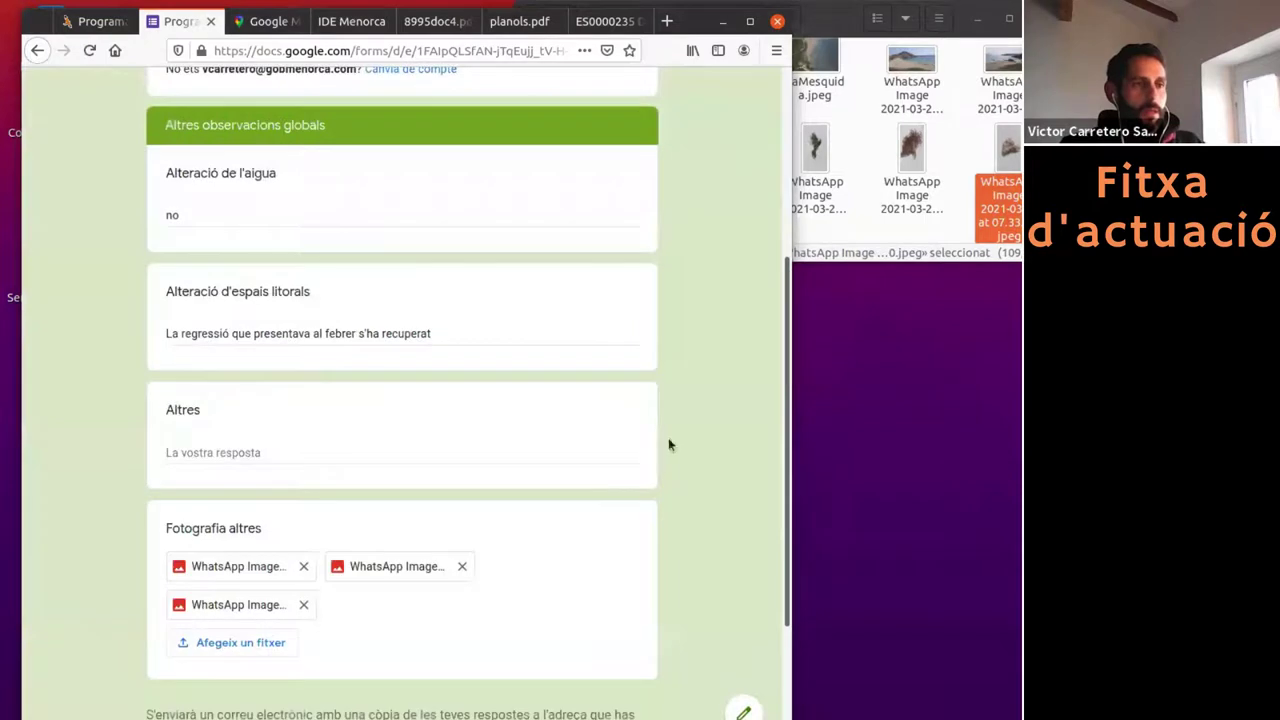
# Submit the completed form, and open the Formularis de Google receipt email in the refreshed Gmail inbox
pyautogui.scroll(-3, 645, 527)
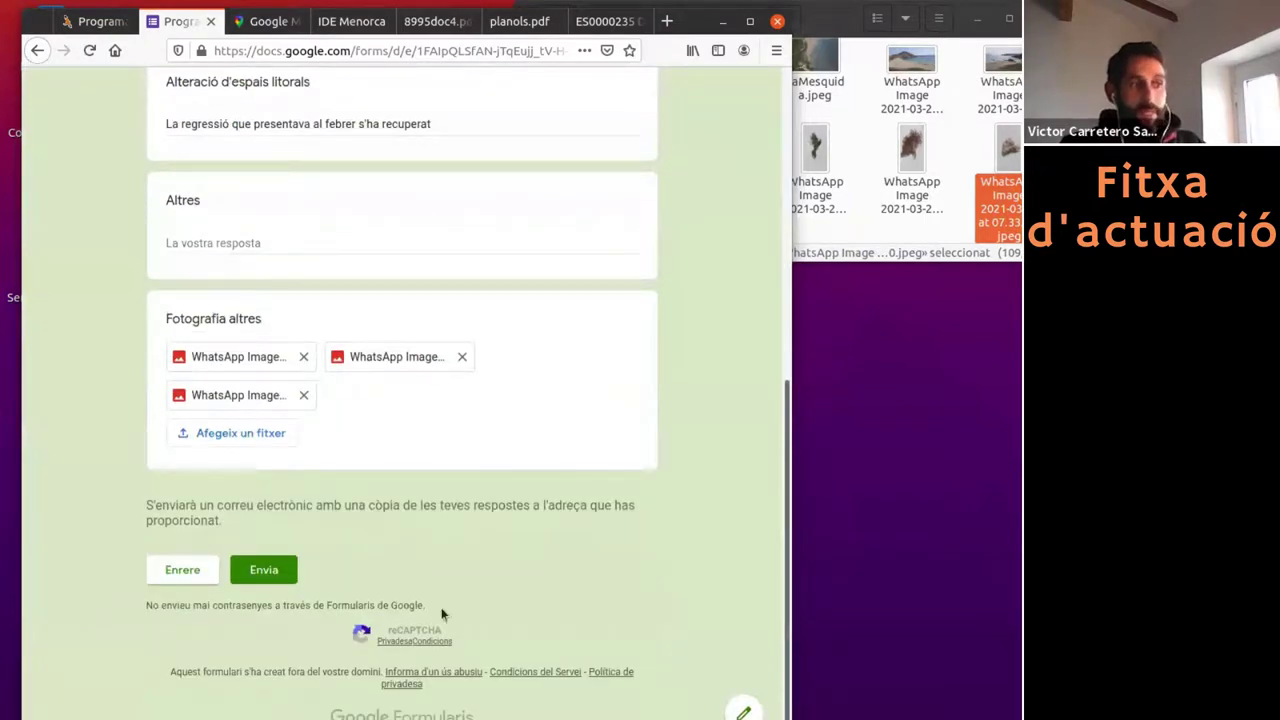
pyautogui.click(280, 572)
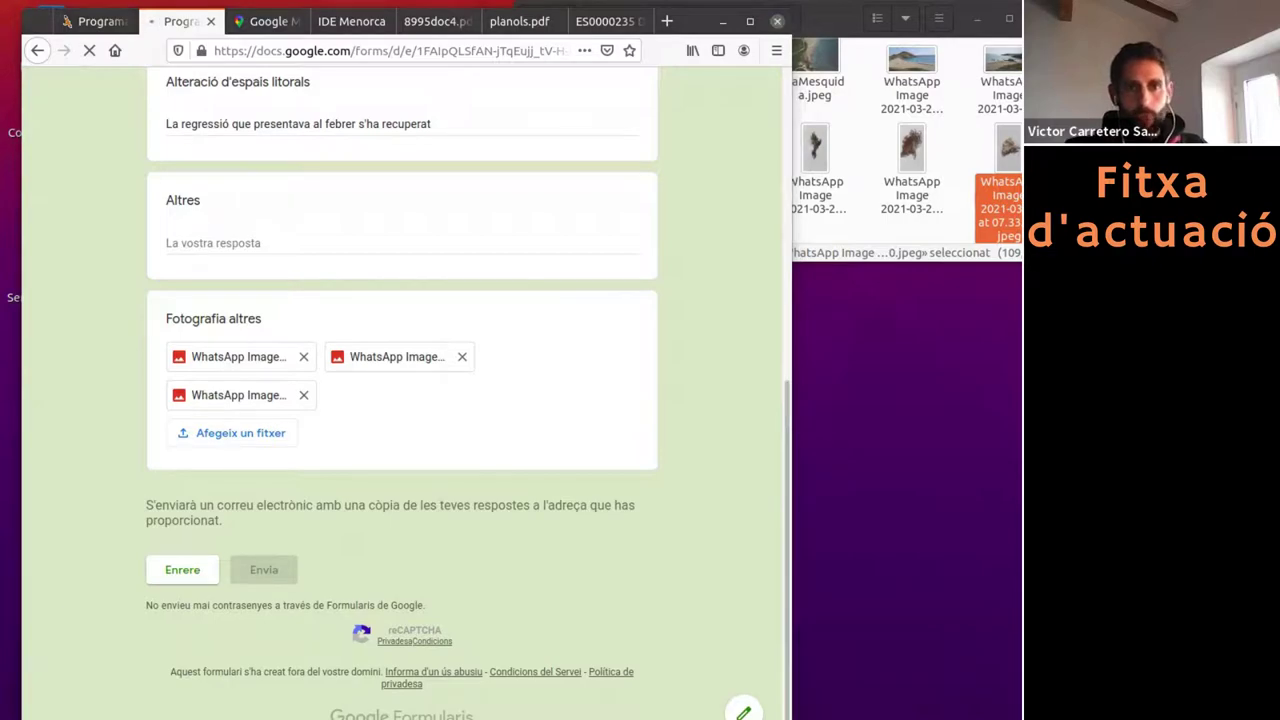
pyautogui.hotkey('alt', 'Tab')
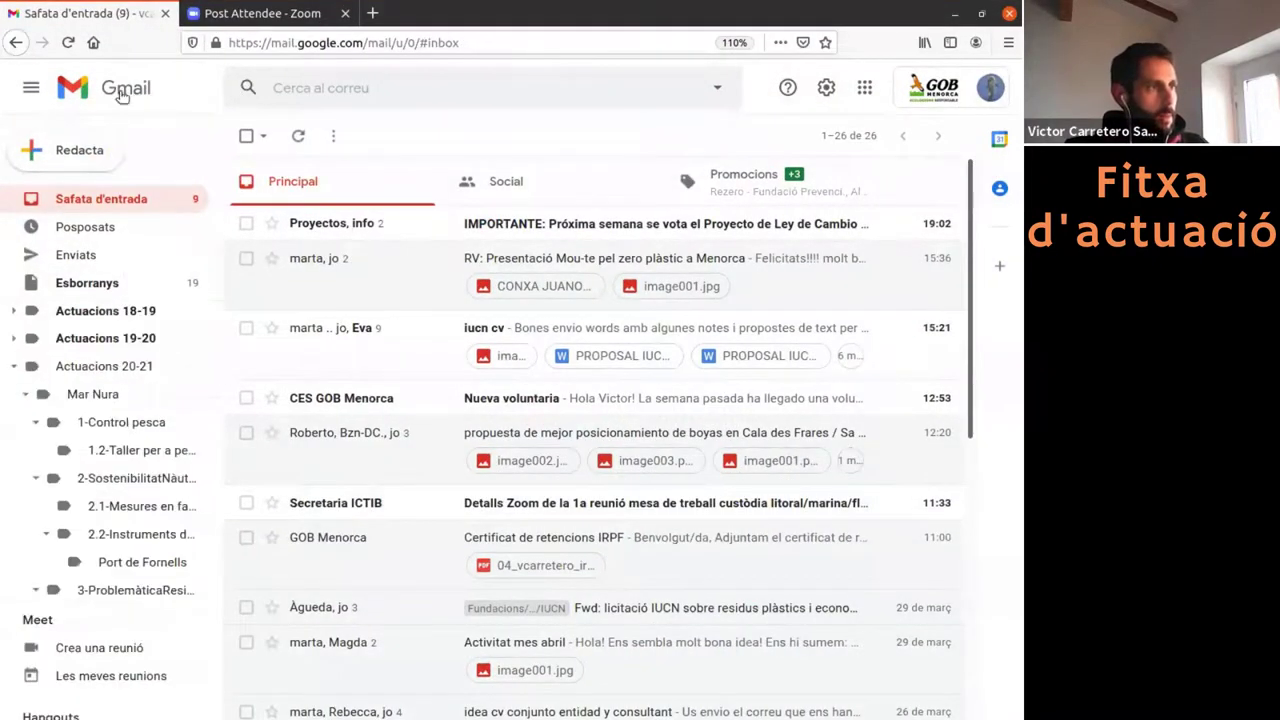
pyautogui.click(68, 42)
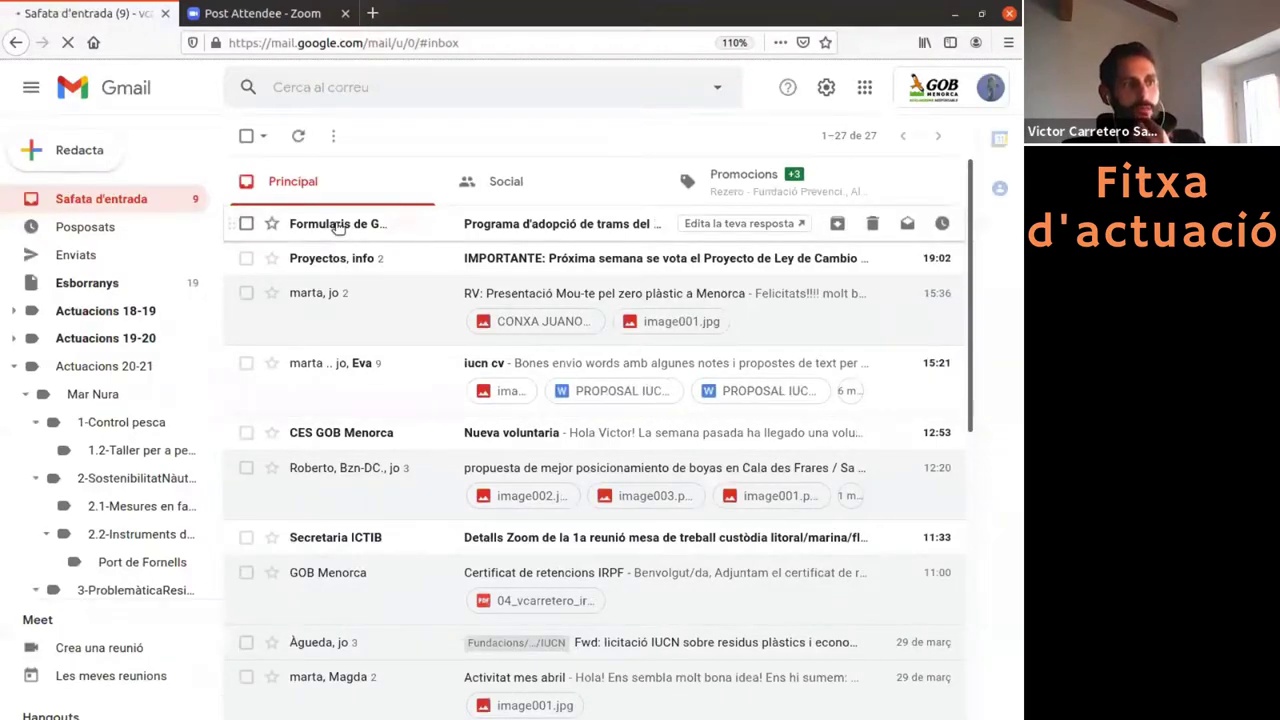
pyautogui.click(338, 224)
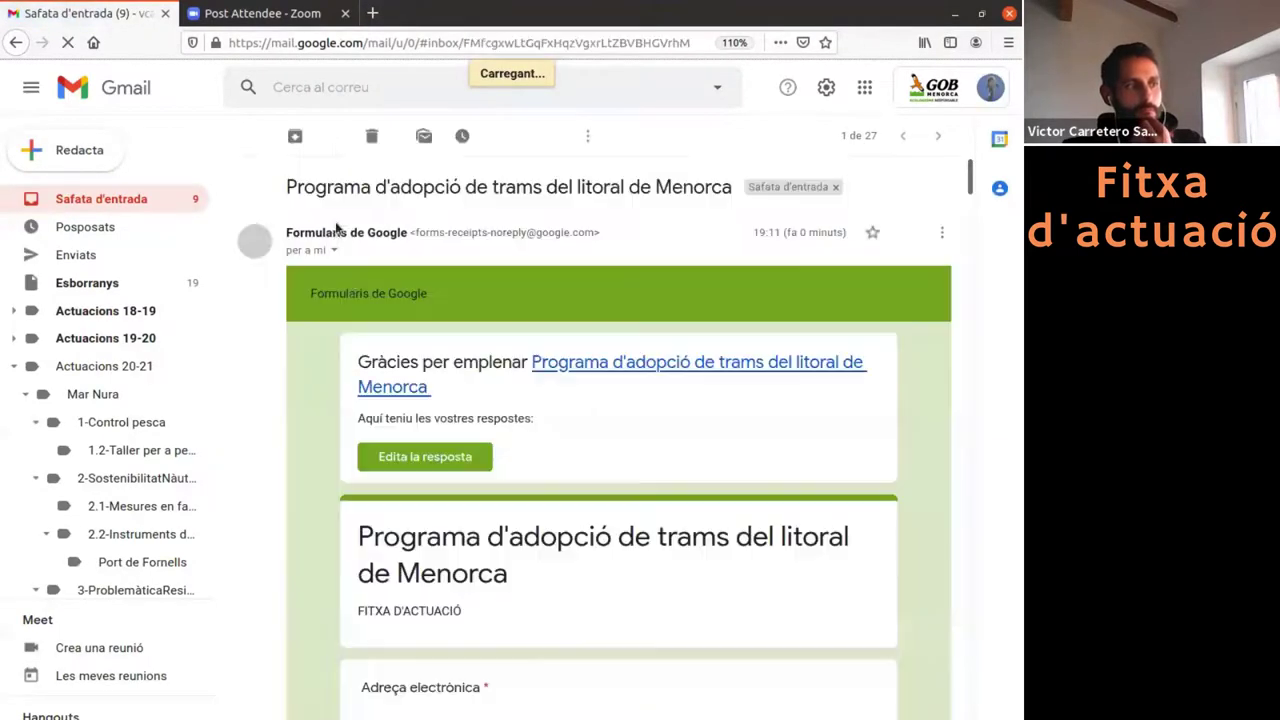
# Review the copy of the responses in the receipt email and open the submitted response for editing
pyautogui.scroll(-5, 607, 433)
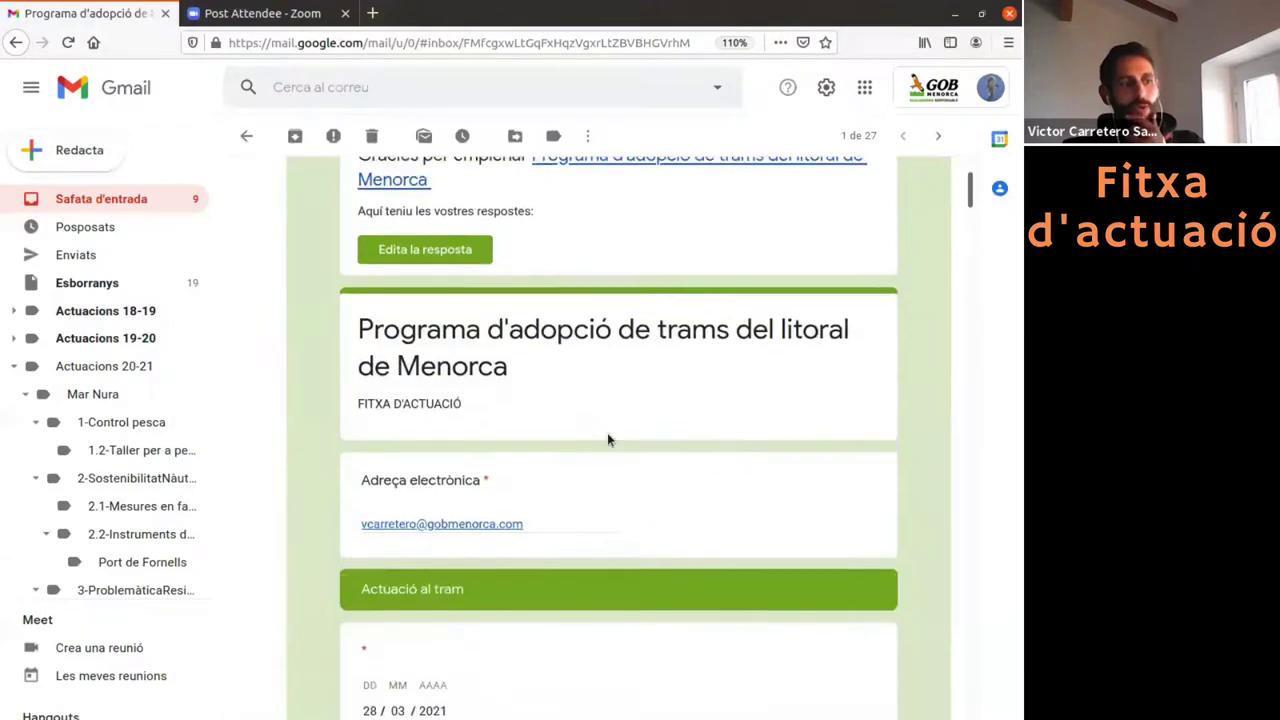
pyautogui.scroll(6, 570, 514)
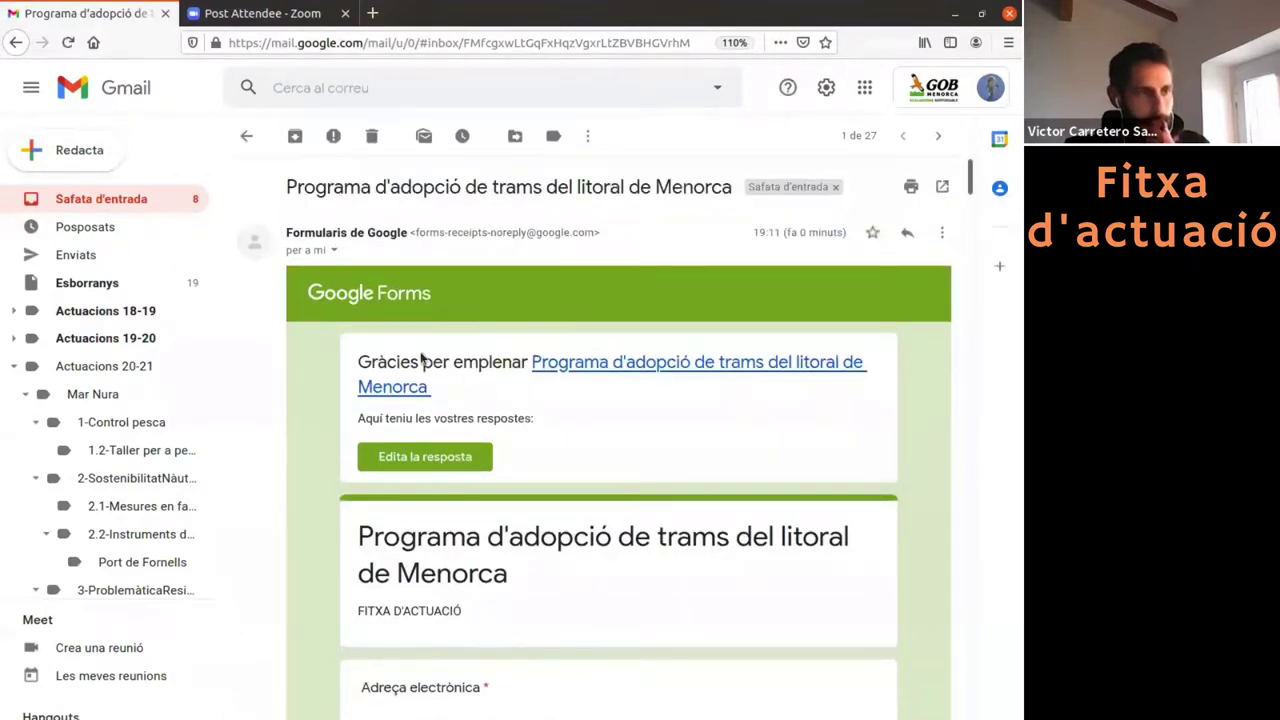
pyautogui.scroll(-3, 534, 441)
pyautogui.scroll(1, 534, 441)
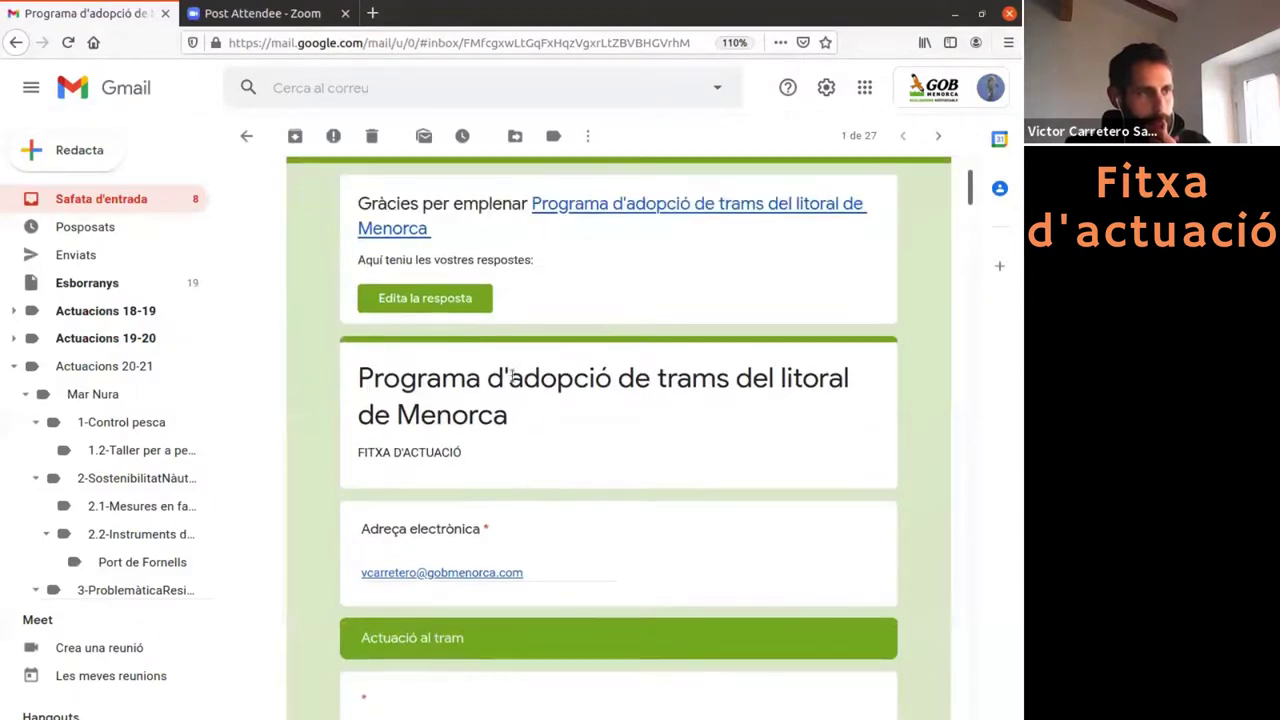
pyautogui.click(444, 298)
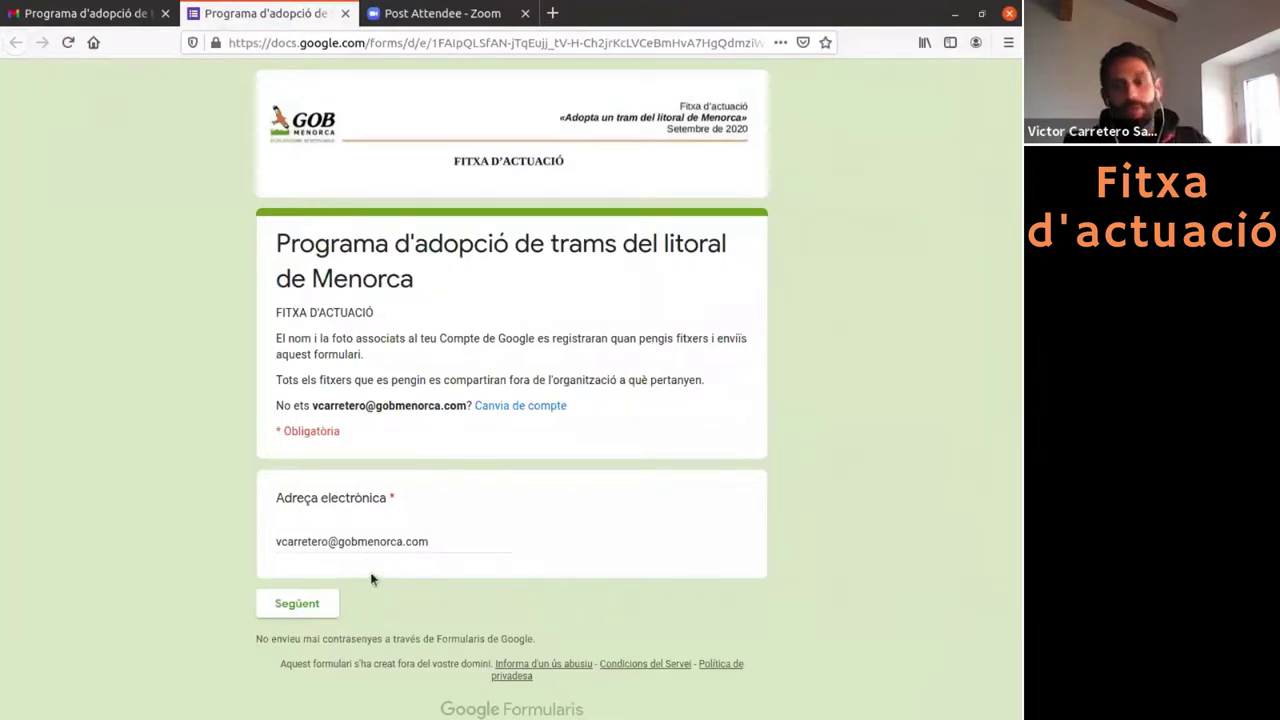
# Advance to the Actuació al tram section of the reopened response and review its saved date and Zona apadrinada selection
pyautogui.click(309, 608)
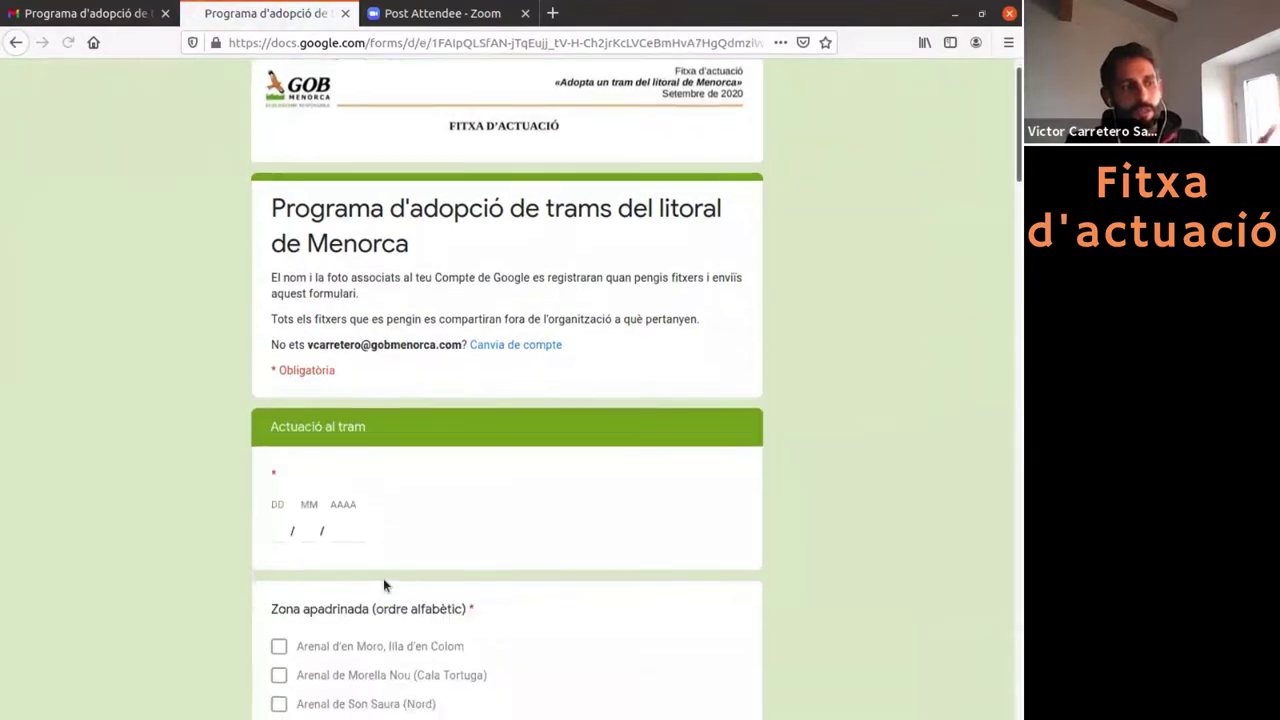
pyautogui.scroll(-5, 383, 578)
pyautogui.scroll(3, 383, 578)
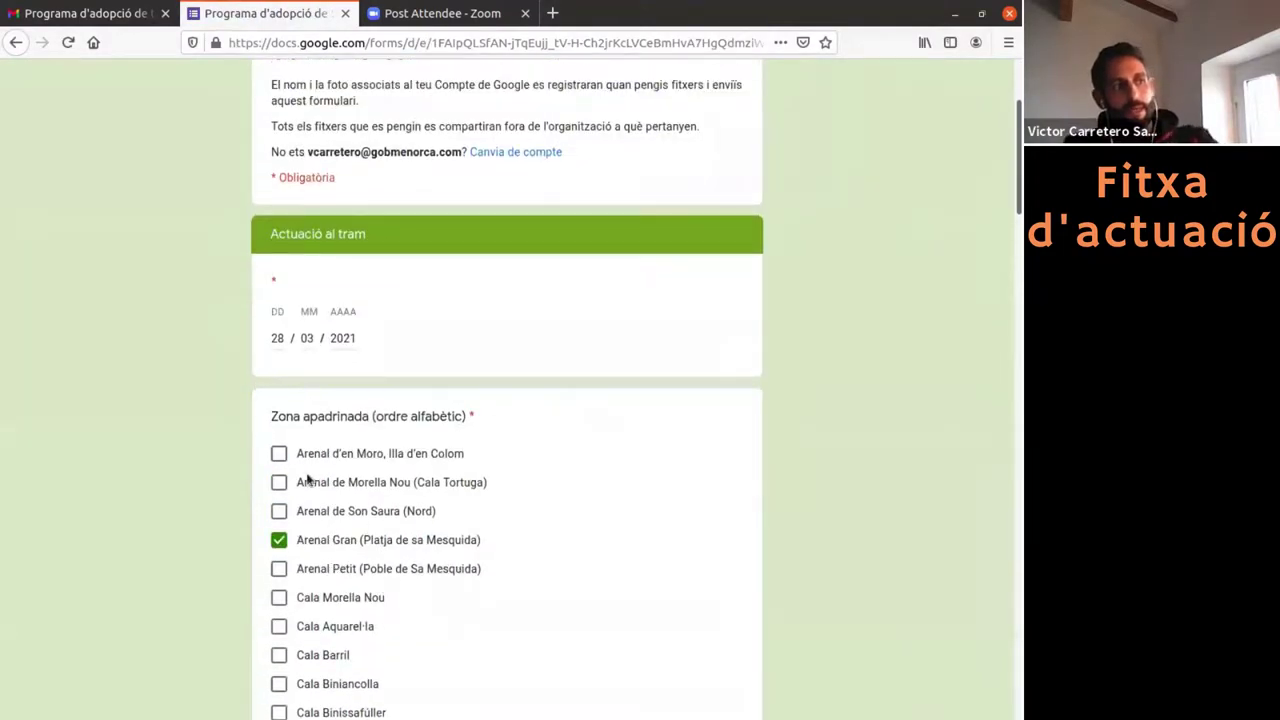
pyautogui.scroll(-2, 324, 580)
pyautogui.scroll(-5, 324, 580)
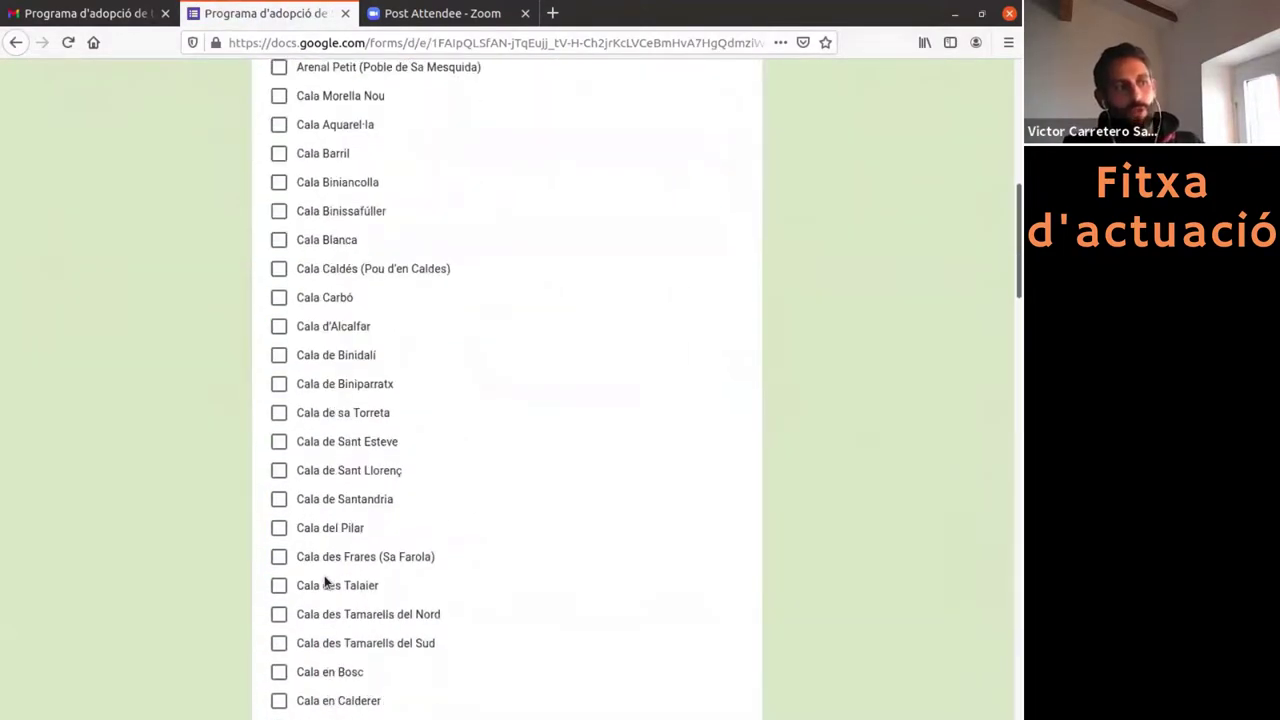
pyautogui.scroll(3, 342, 425)
pyautogui.scroll(6, 342, 425)
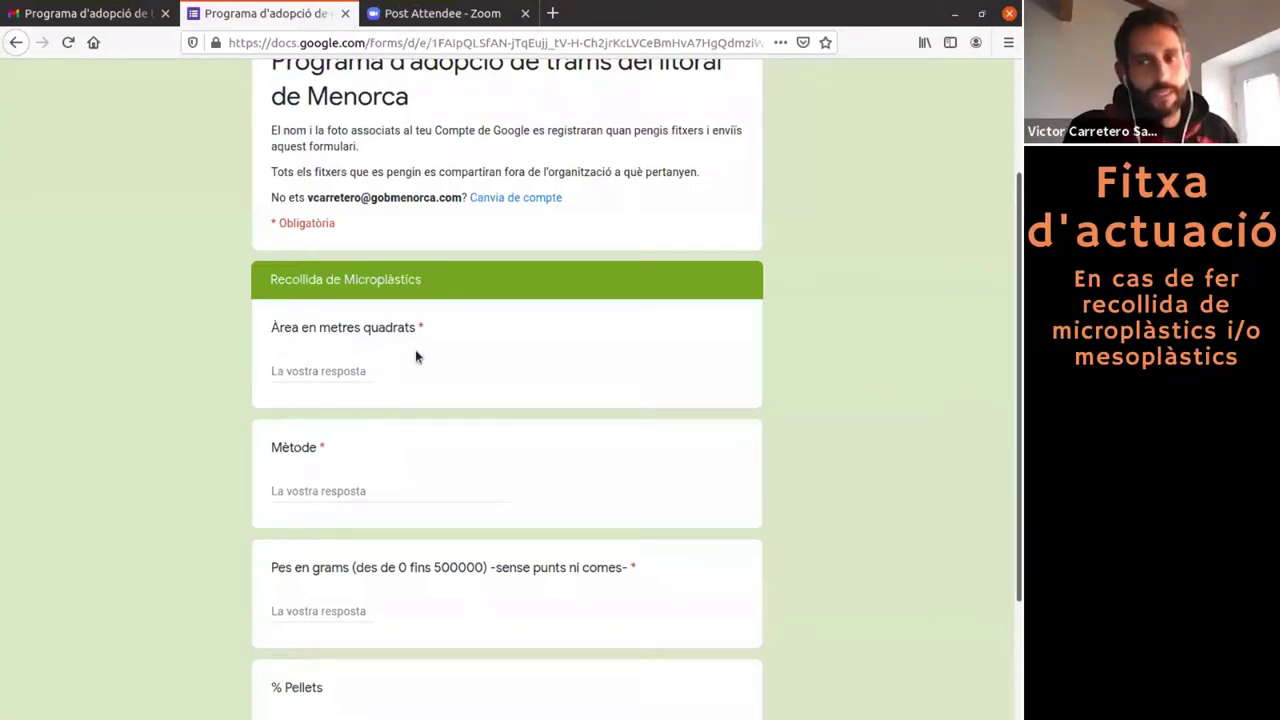
# In Recollida de Microplàstics, set Àrea en metres quadrats to 5 and begin the Mètode answer with "poal a"
pyautogui.click(346, 375)
pyautogui.write('5')
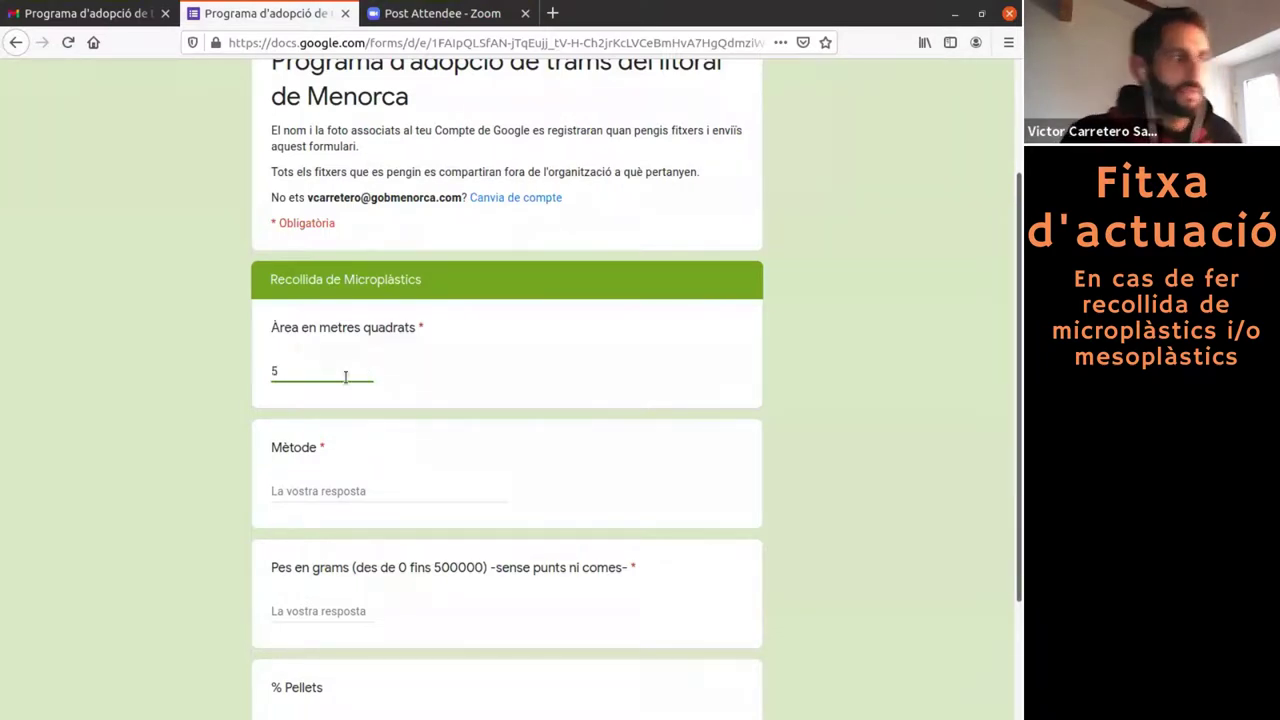
pyautogui.click(345, 488)
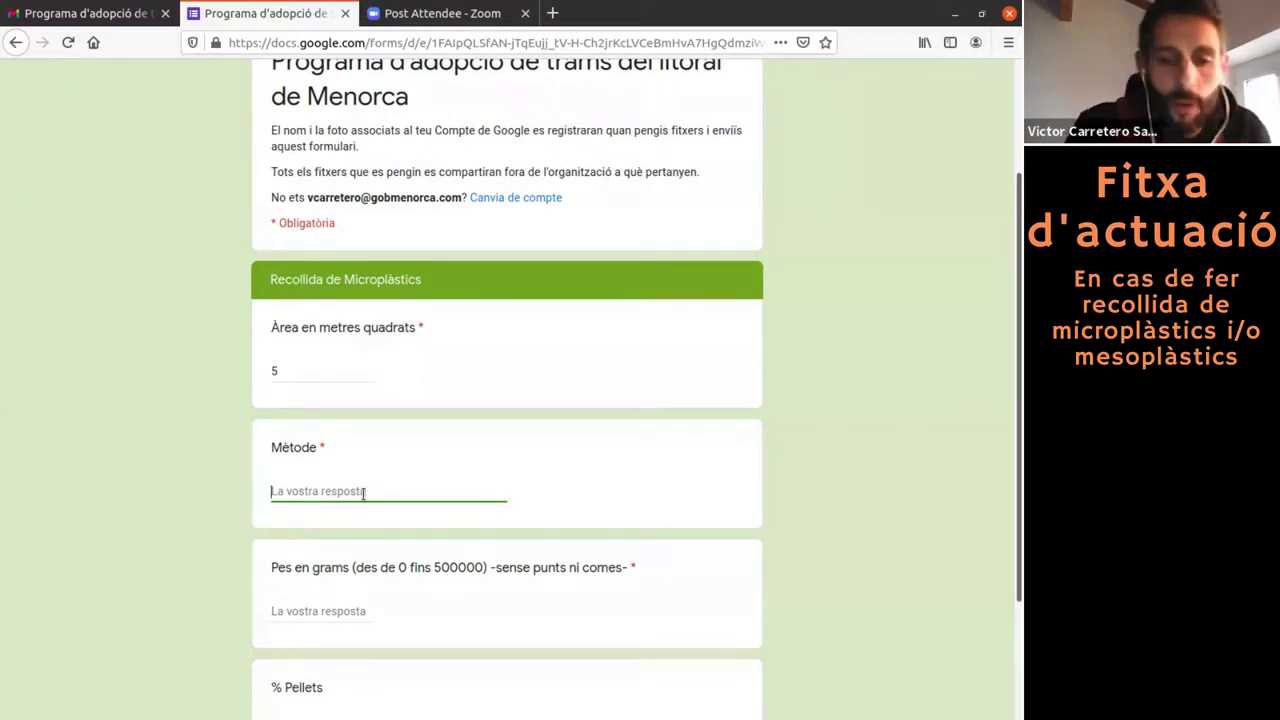
pyautogui.write('poal a')
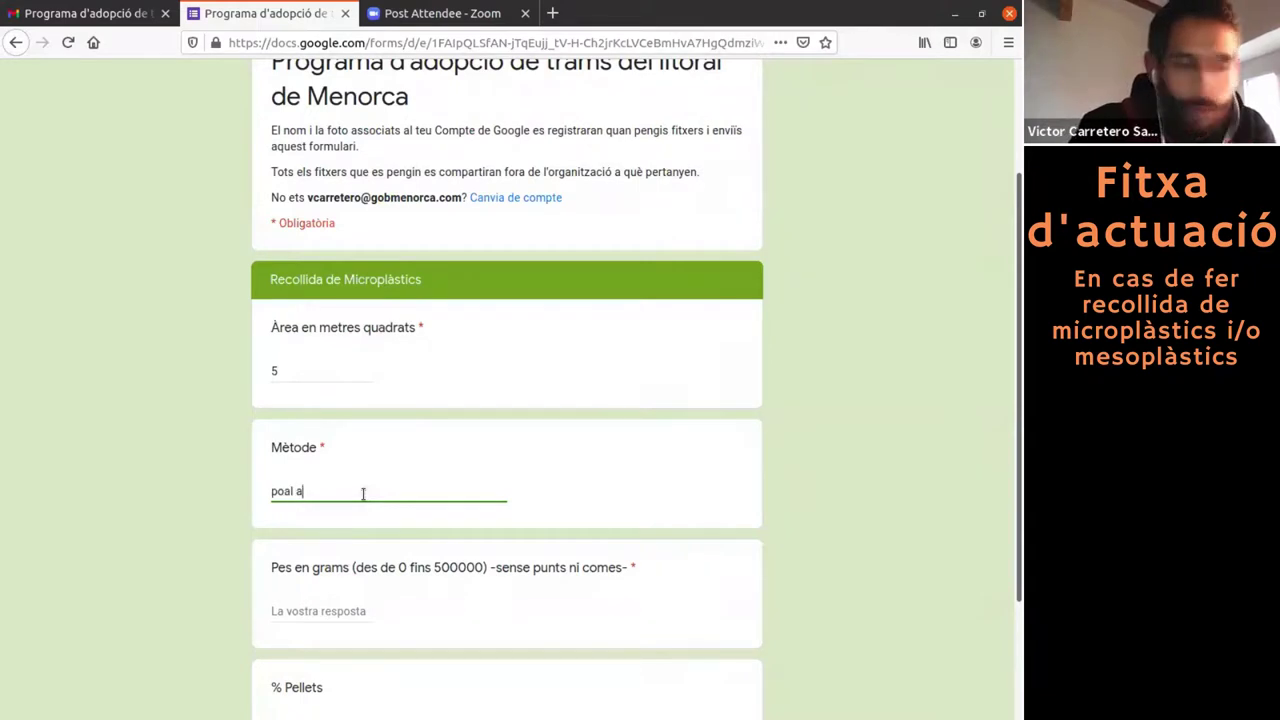